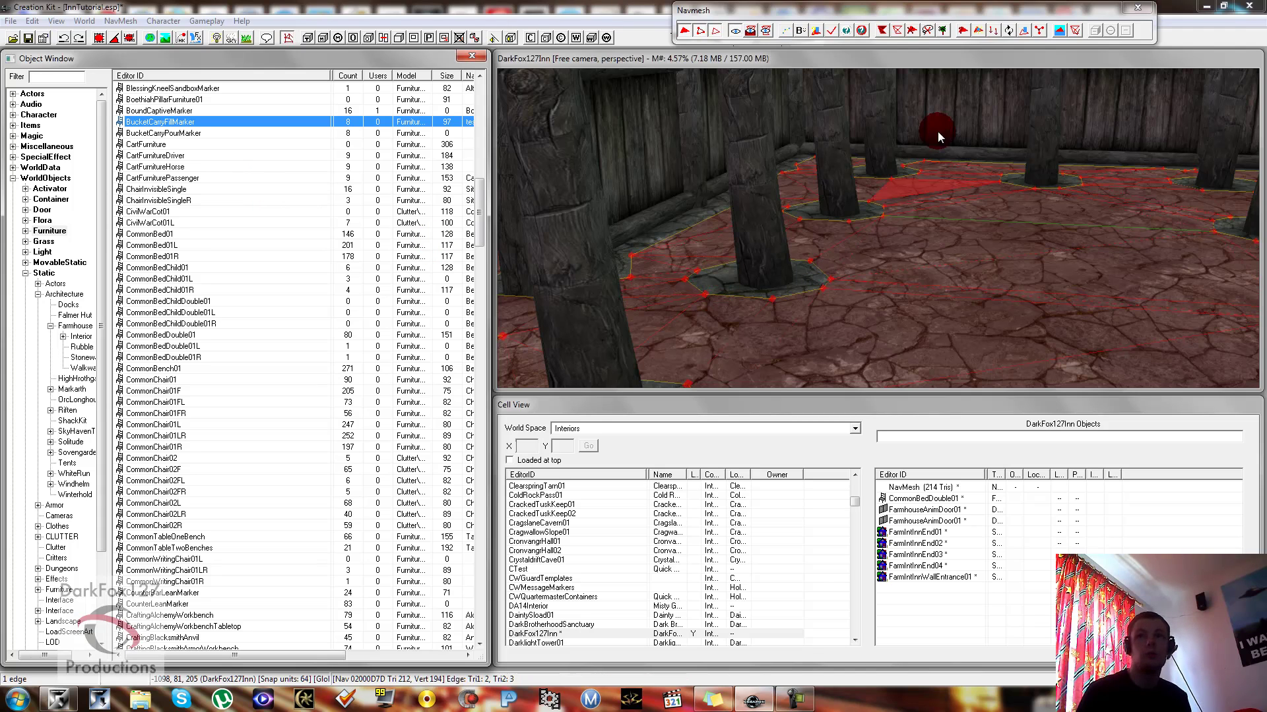
Leave navmesh editing and look over the whole inn interior from outside
click(1137, 7)
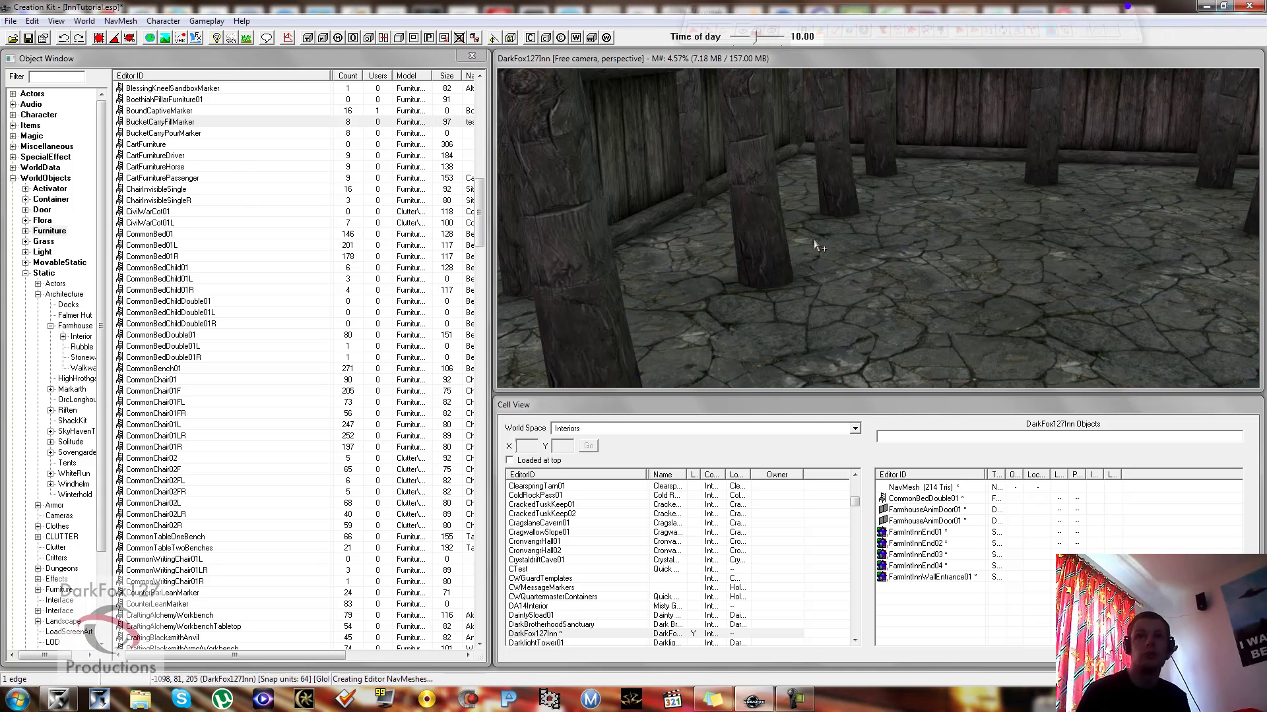
scroll(777, 259, down, 10)
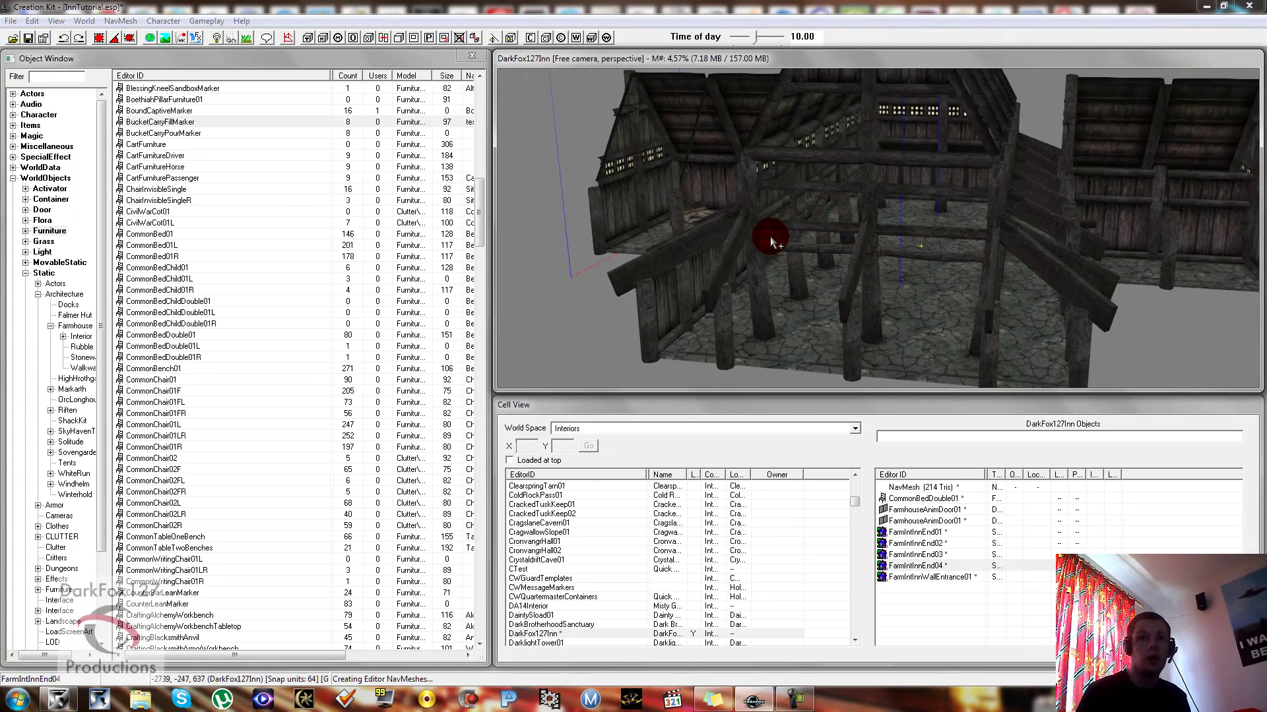
middle_drag(809, 244, 794, 241)
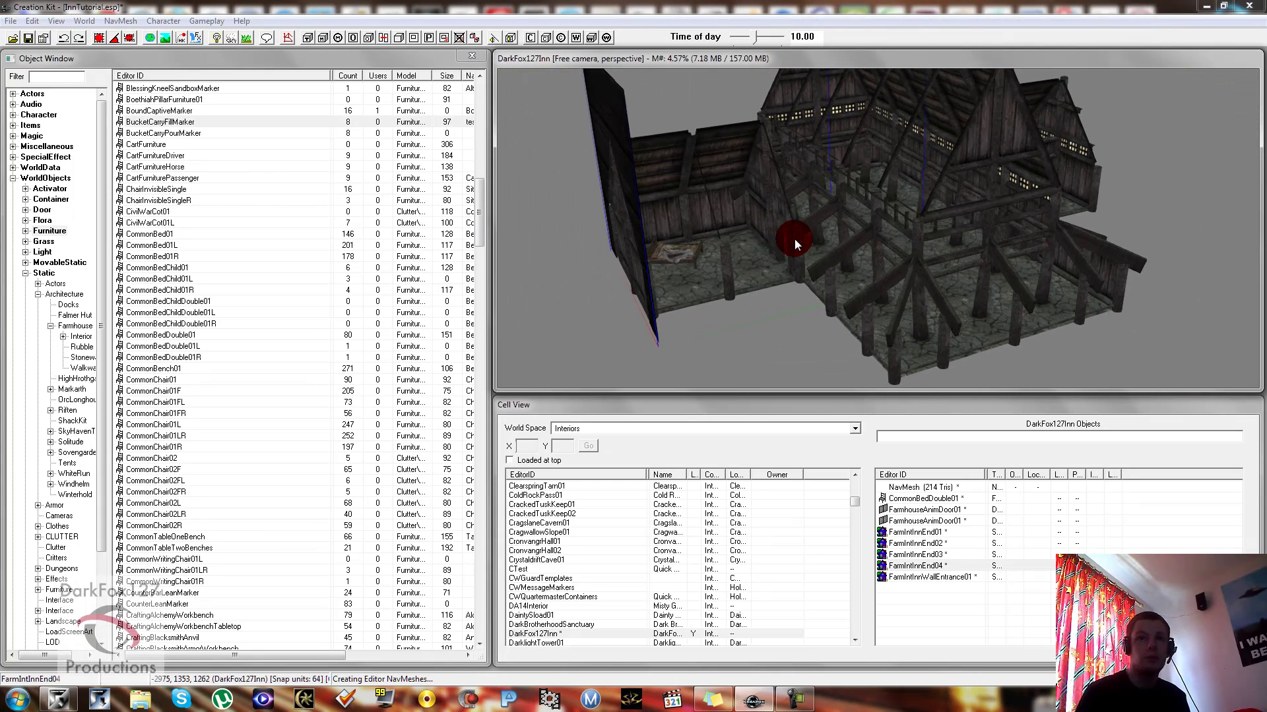
Examine the details of Update.esm and the DF127 merchants plugin in the data file list, and close the list
click(8, 38)
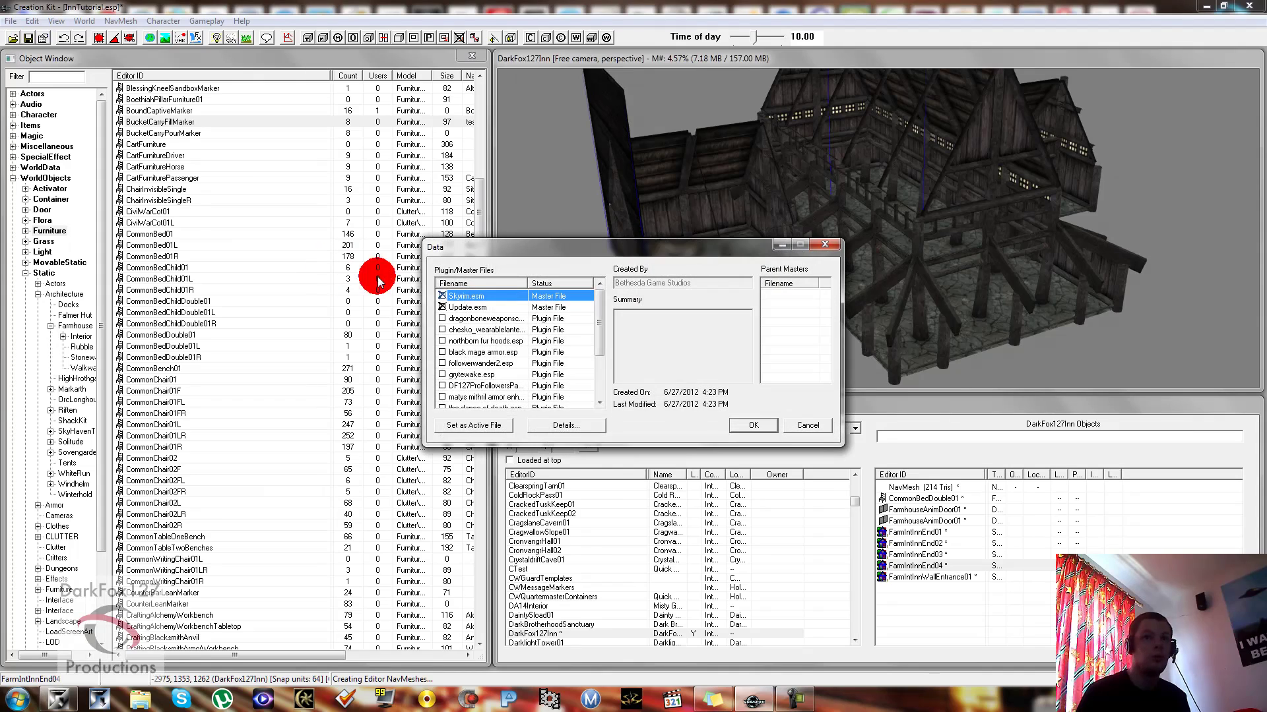
click(471, 306)
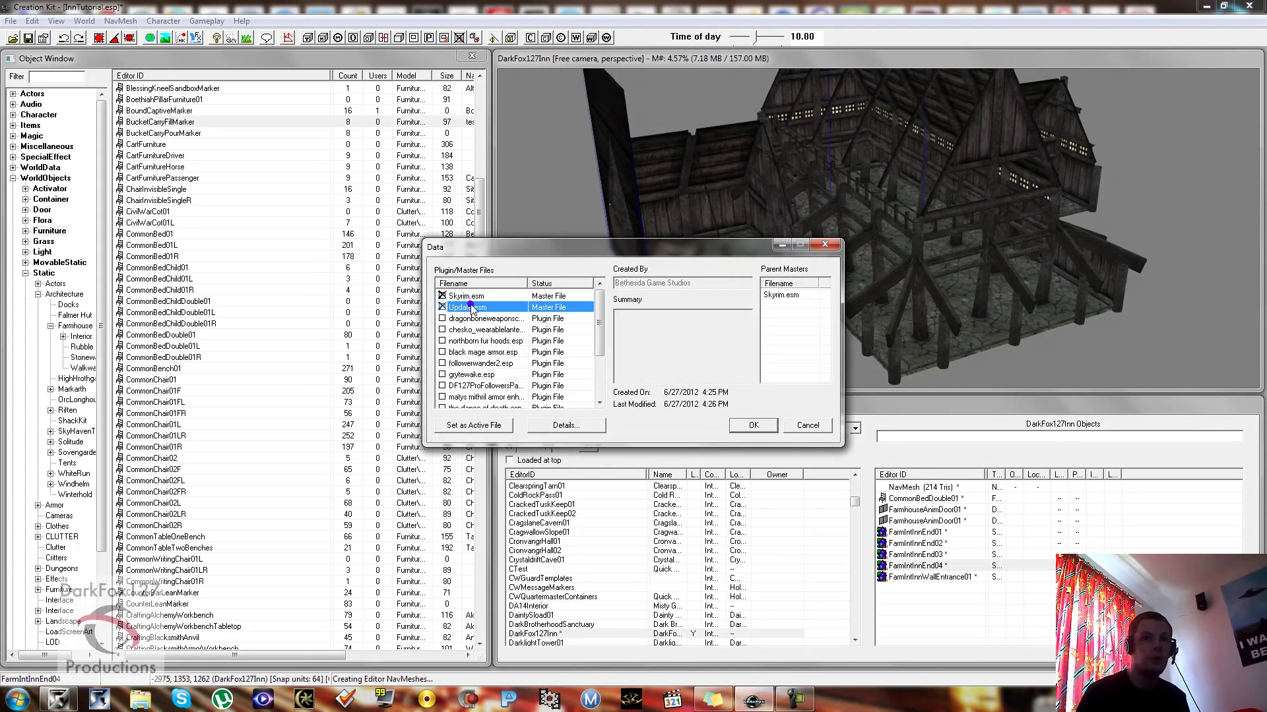
drag(598, 307, 582, 366)
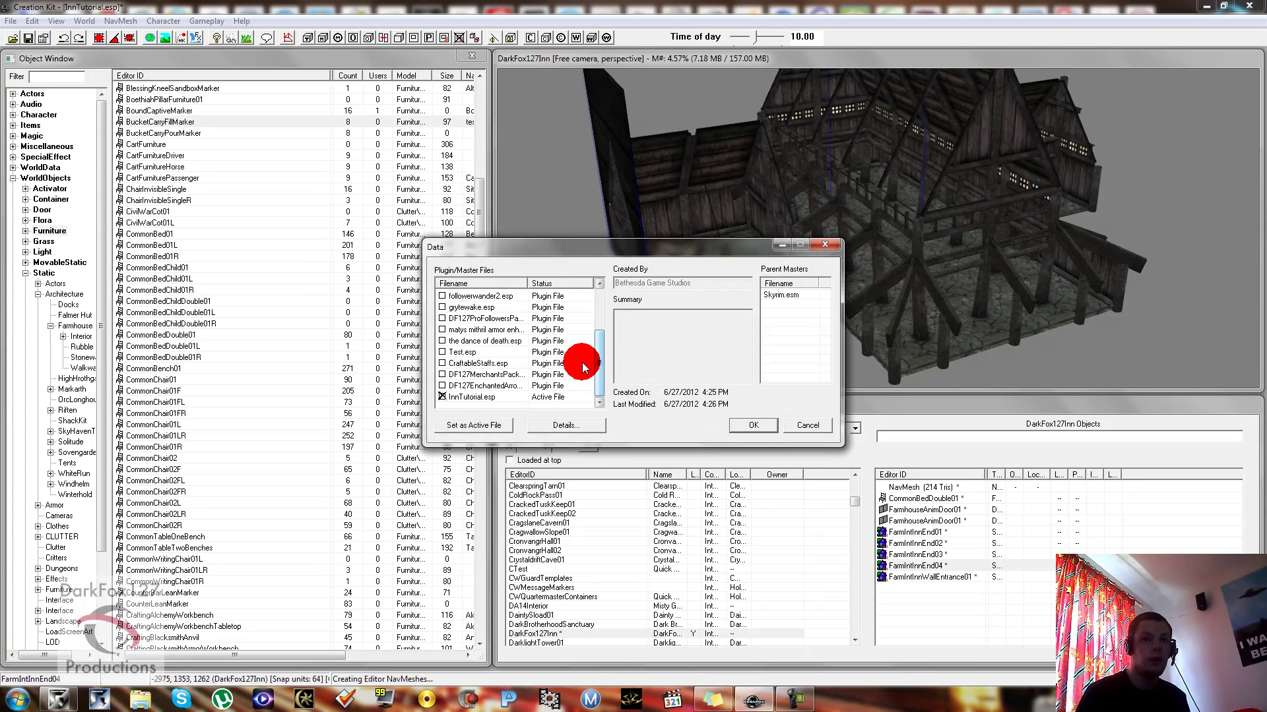
click(487, 374)
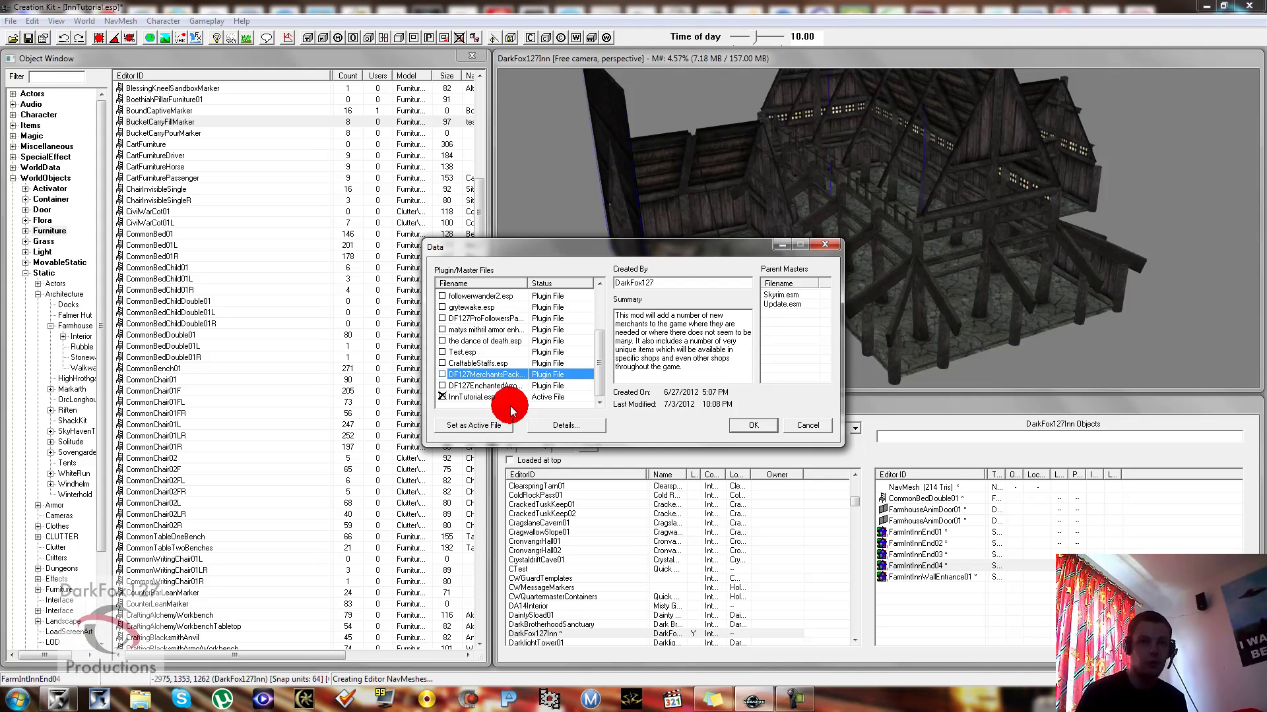
click(767, 430)
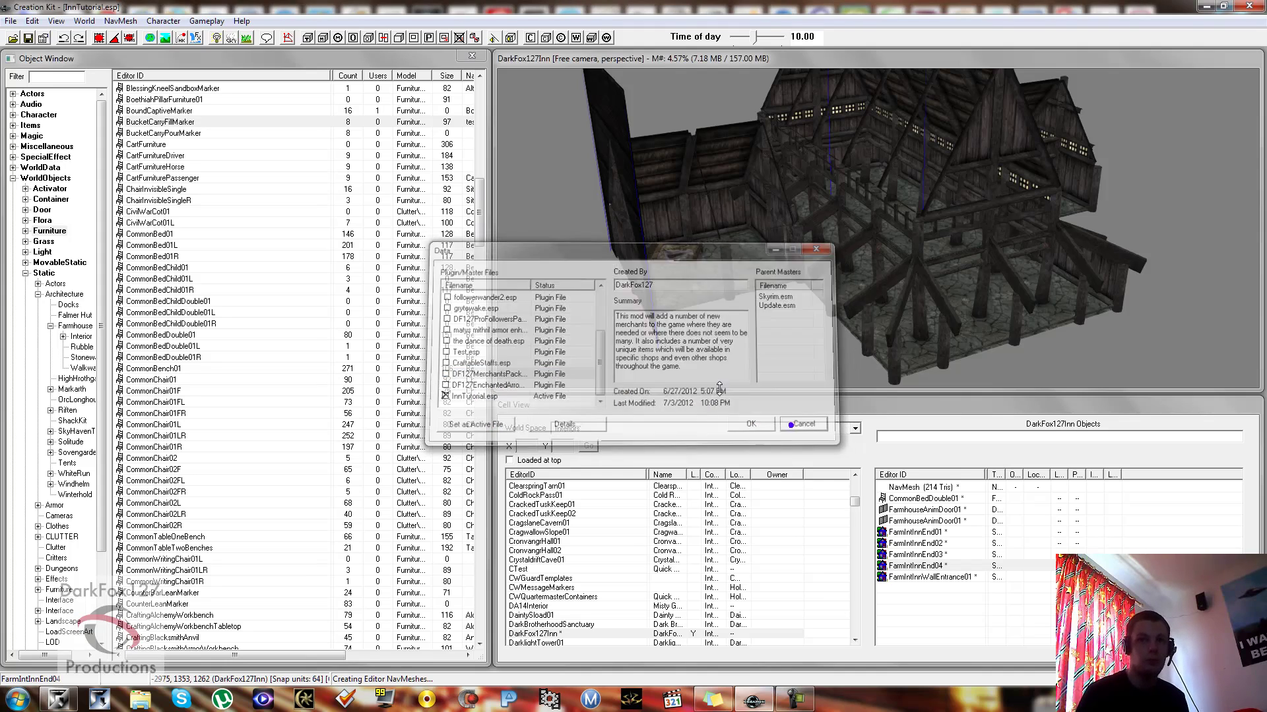
Turn on navmesh editing for the inn cell and examine the available navmesh generation methods
click(725, 274)
middle_drag(737, 254, 790, 235)
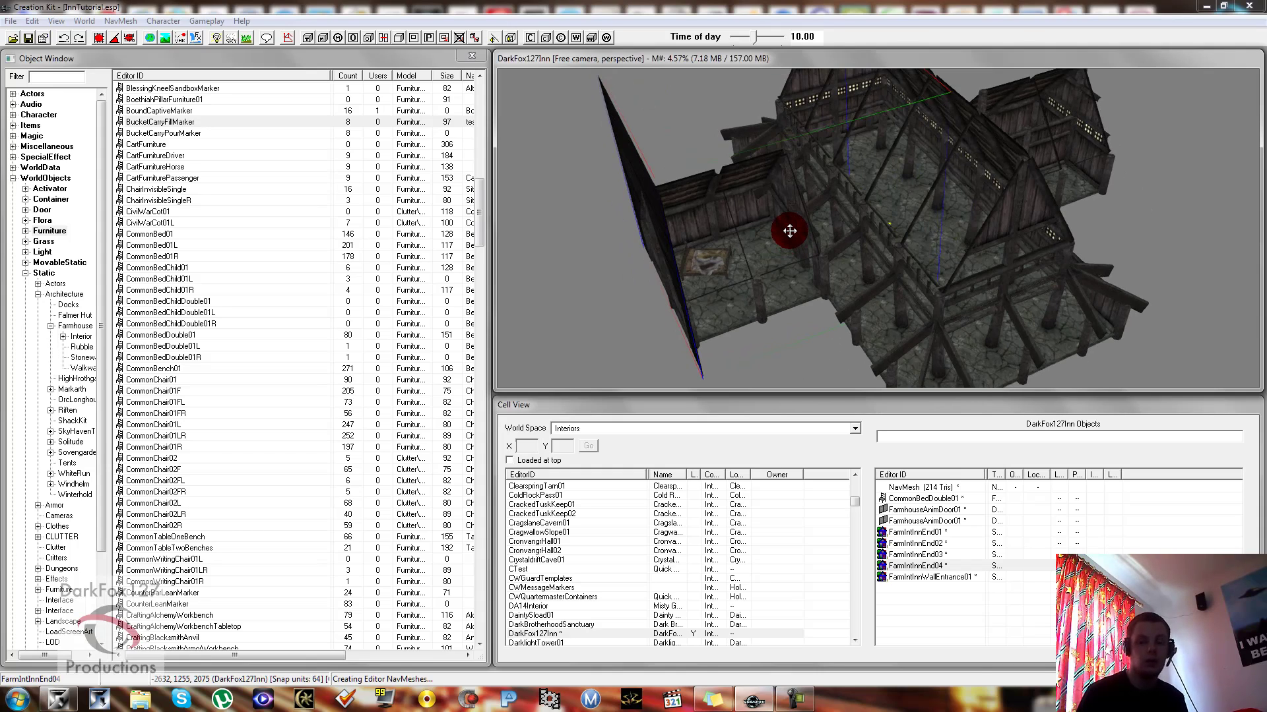
middle_drag(790, 231, 772, 204)
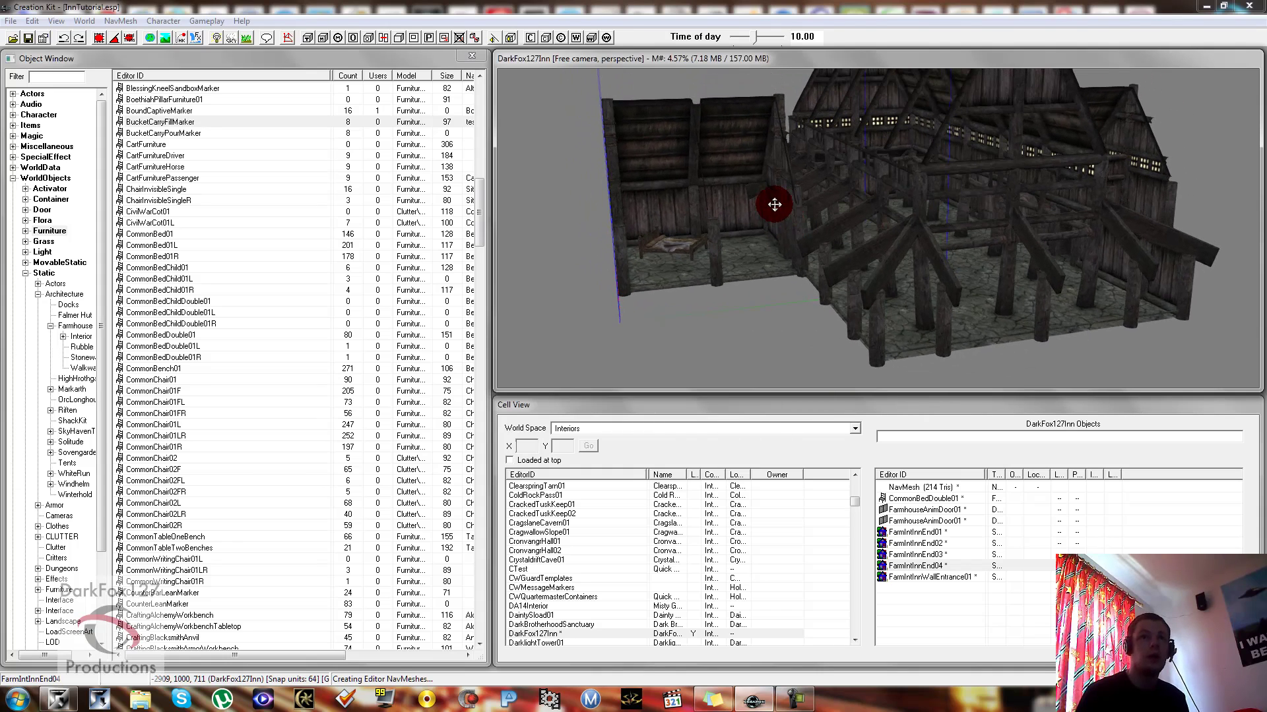
click(289, 38)
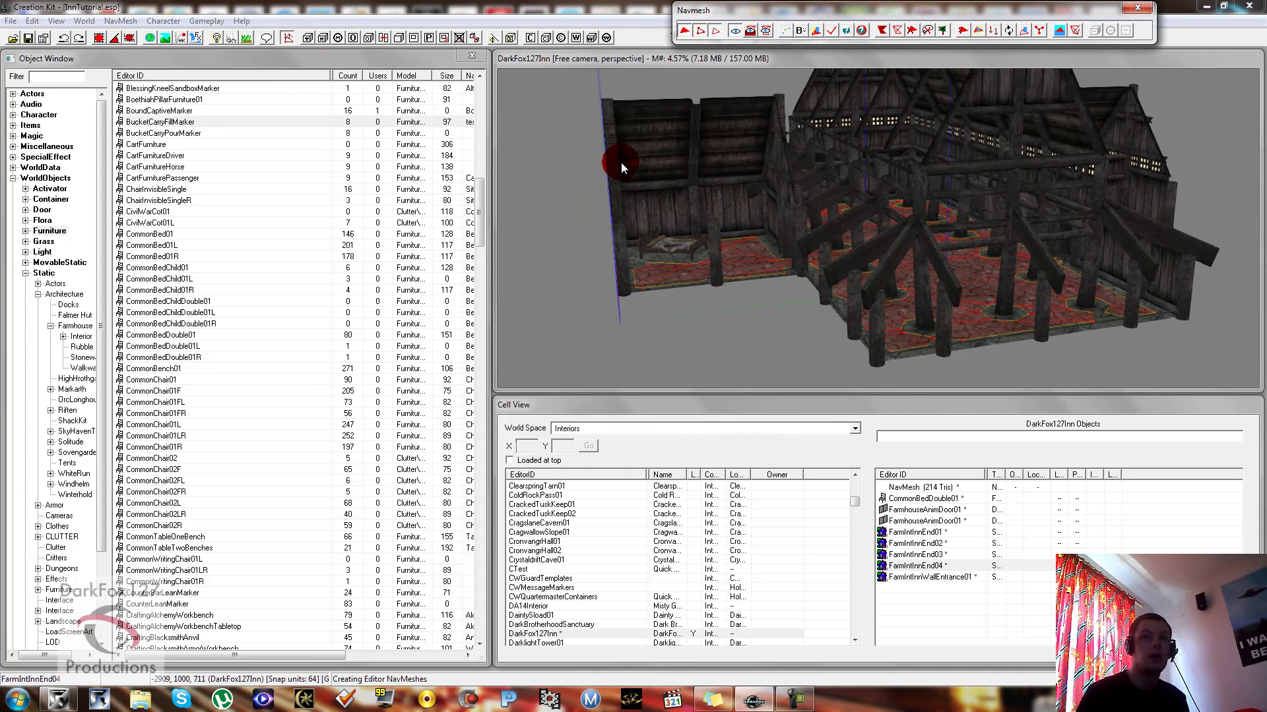
click(121, 20)
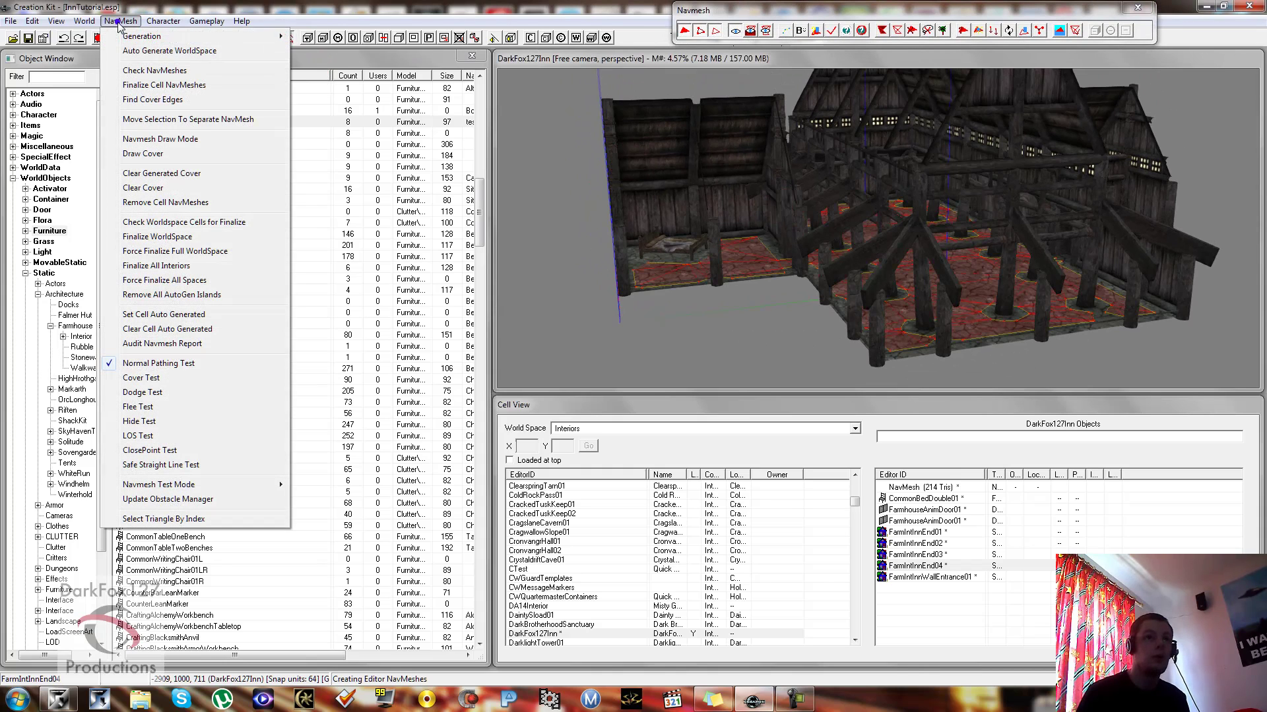
mouse_move(268, 38)
click(482, 206)
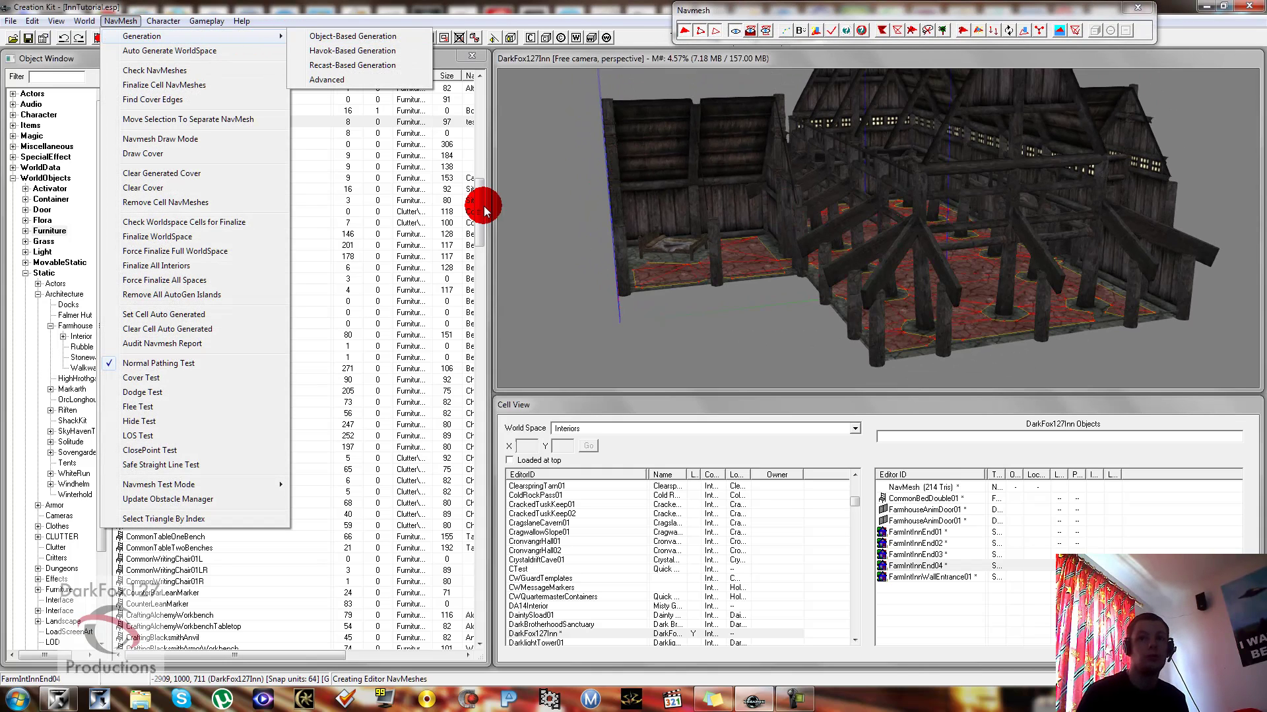
click(121, 20)
mouse_move(246, 36)
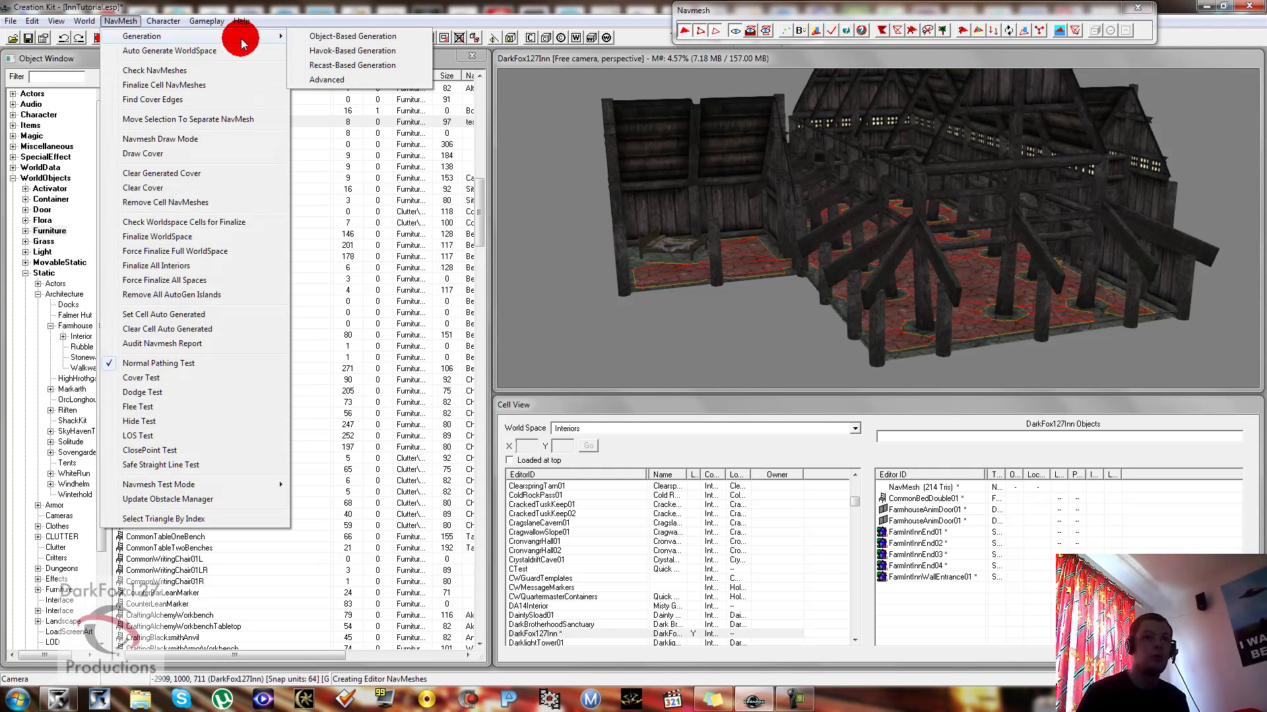
click(332, 72)
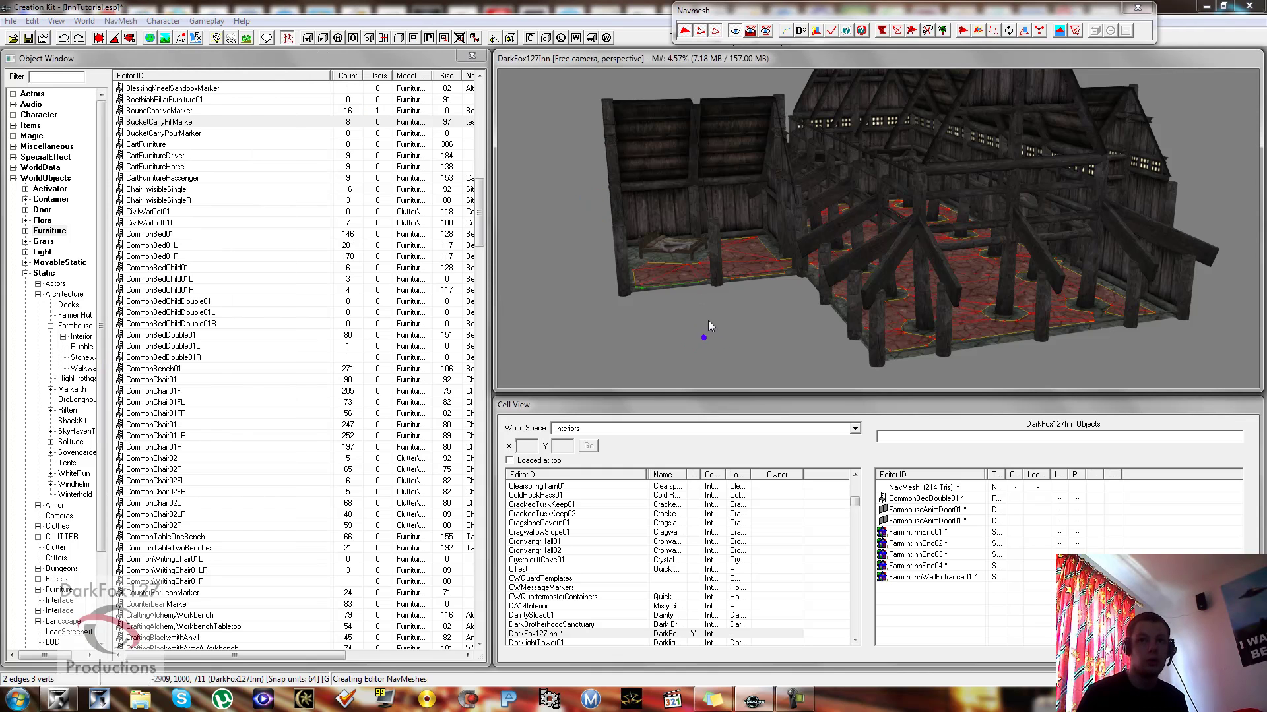
Inspect the navmesh around the inn's pillars and floor edges, and leave navmesh editing
drag(793, 277, 777, 286)
middle_drag(777, 286, 754, 289)
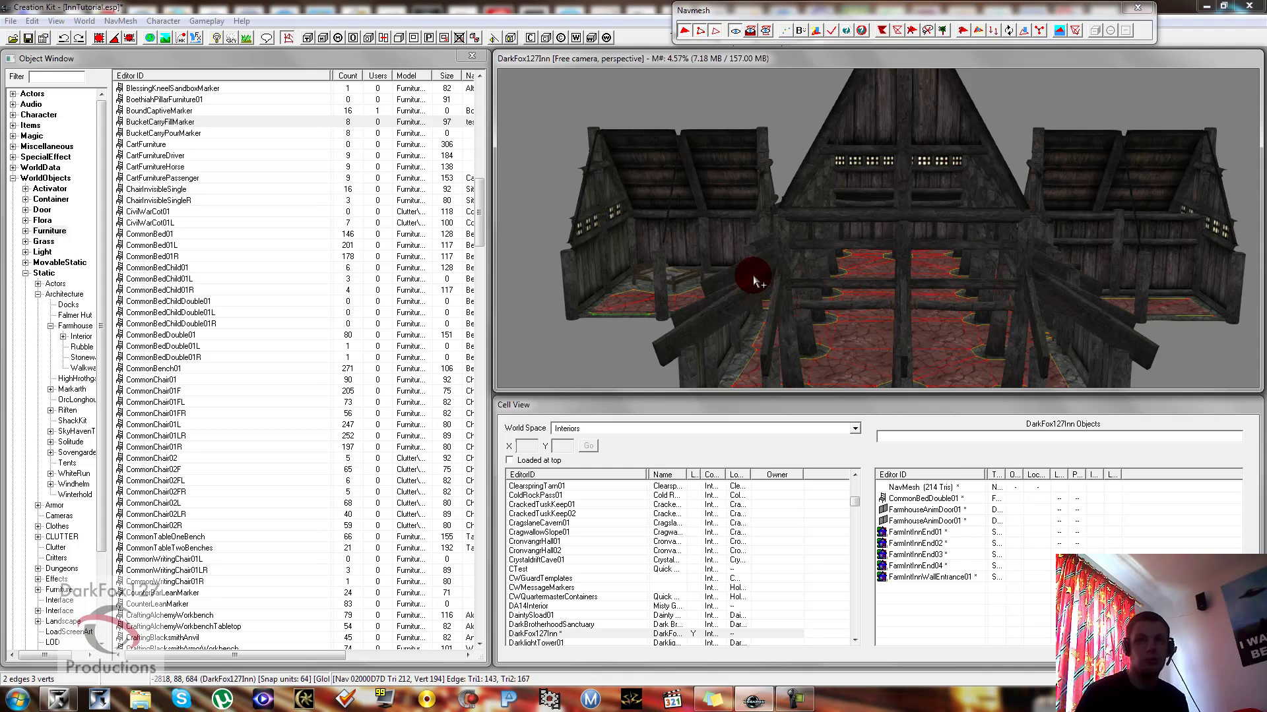
middle_drag(754, 280, 772, 261)
middle_drag(993, 207, 885, 226)
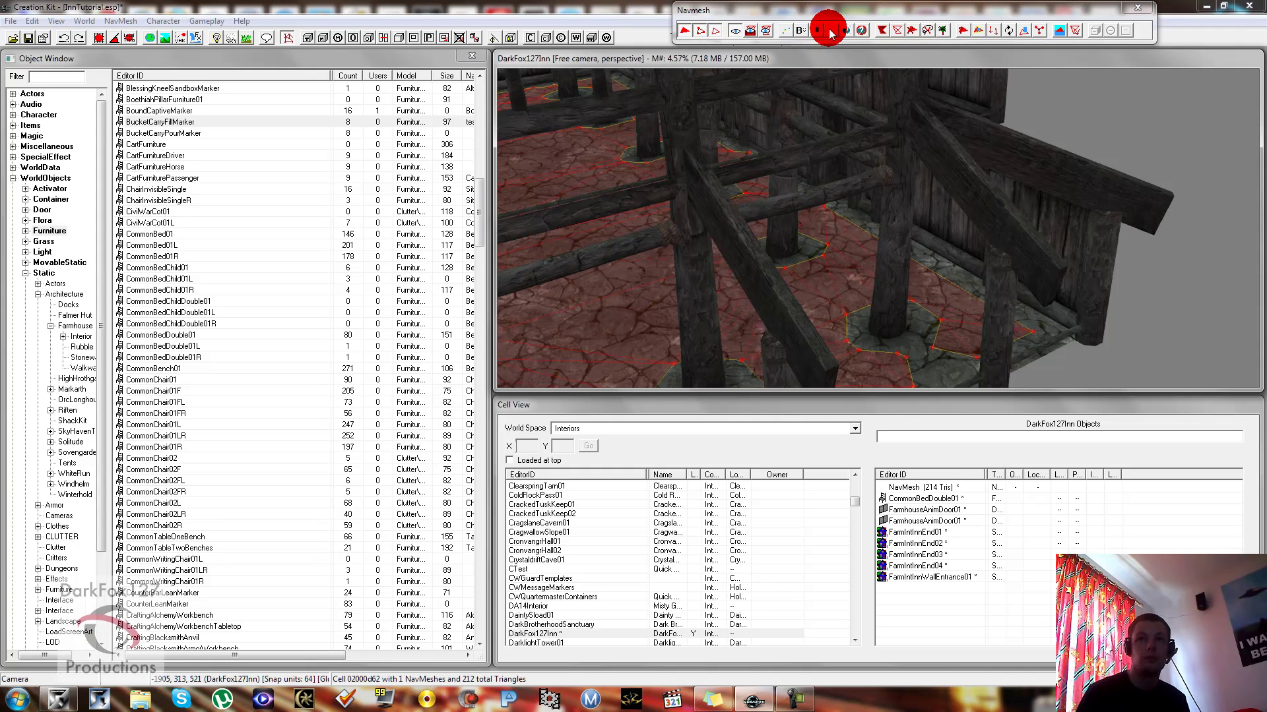
click(1138, 7)
Expand the Actors category and list its Actor records in the object browser
middle_drag(780, 200, 876, 213)
drag(876, 214, 963, 260)
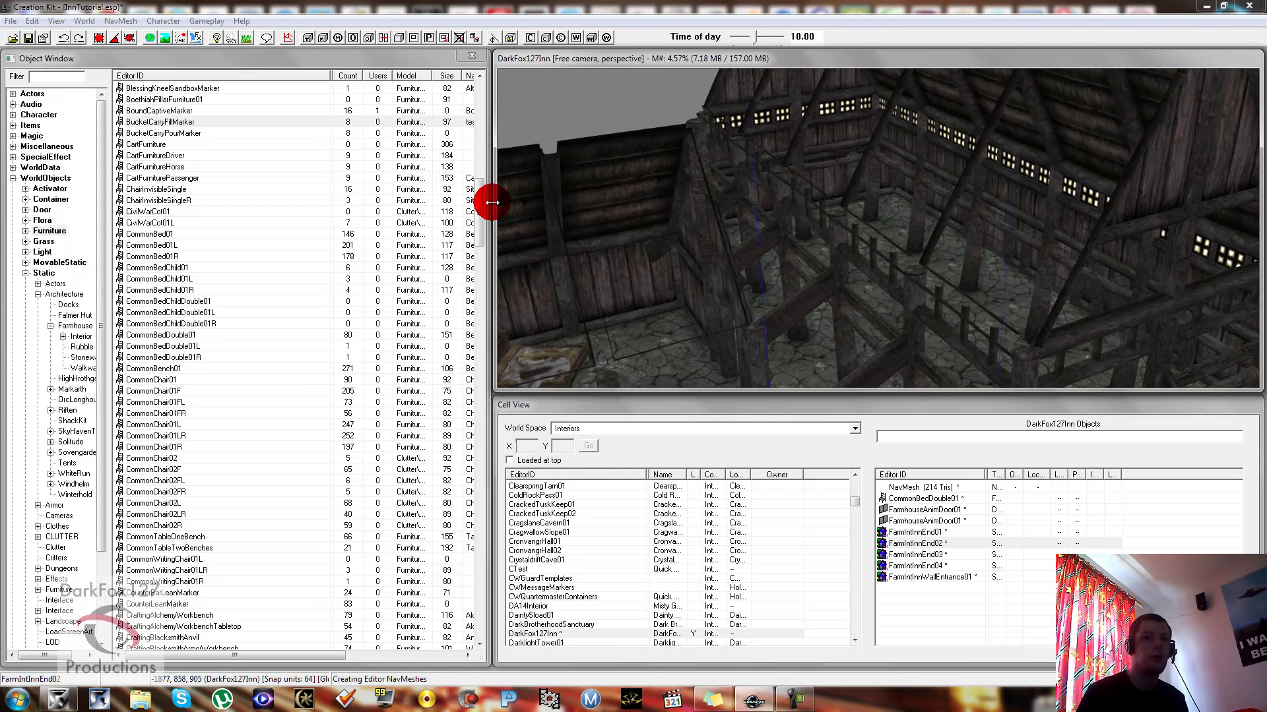
drag(484, 209, 481, 99)
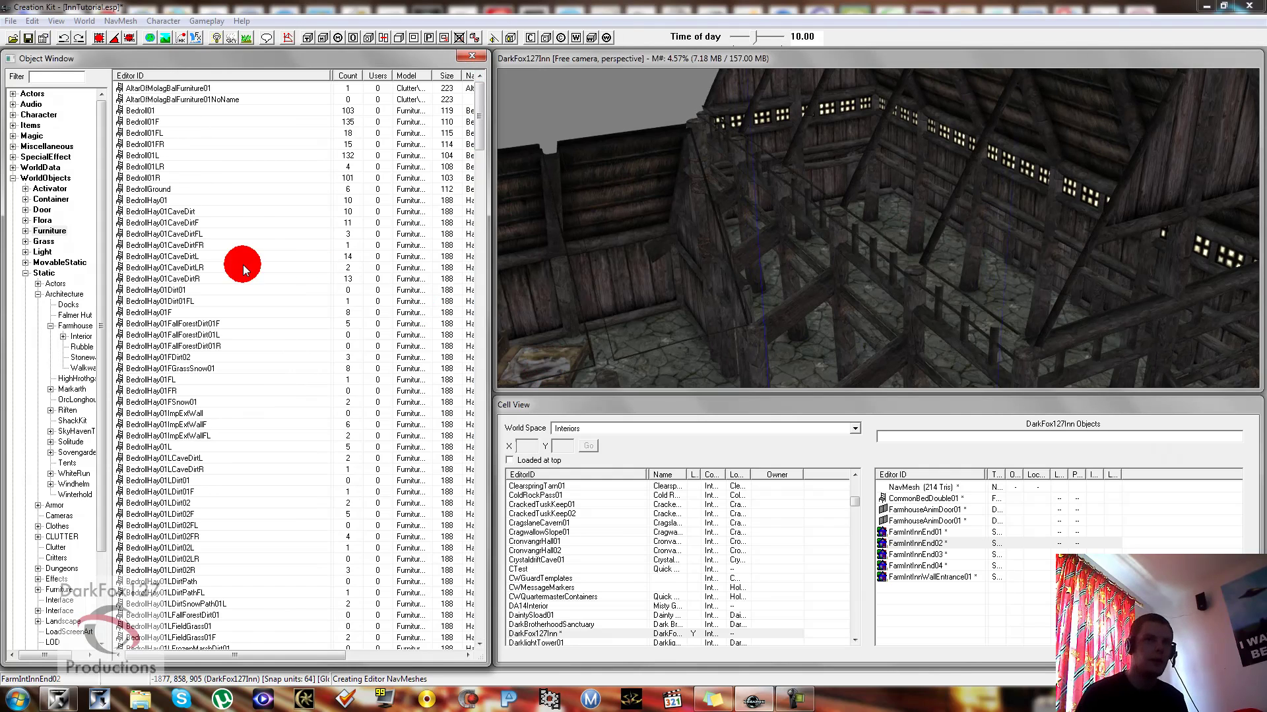
click(13, 94)
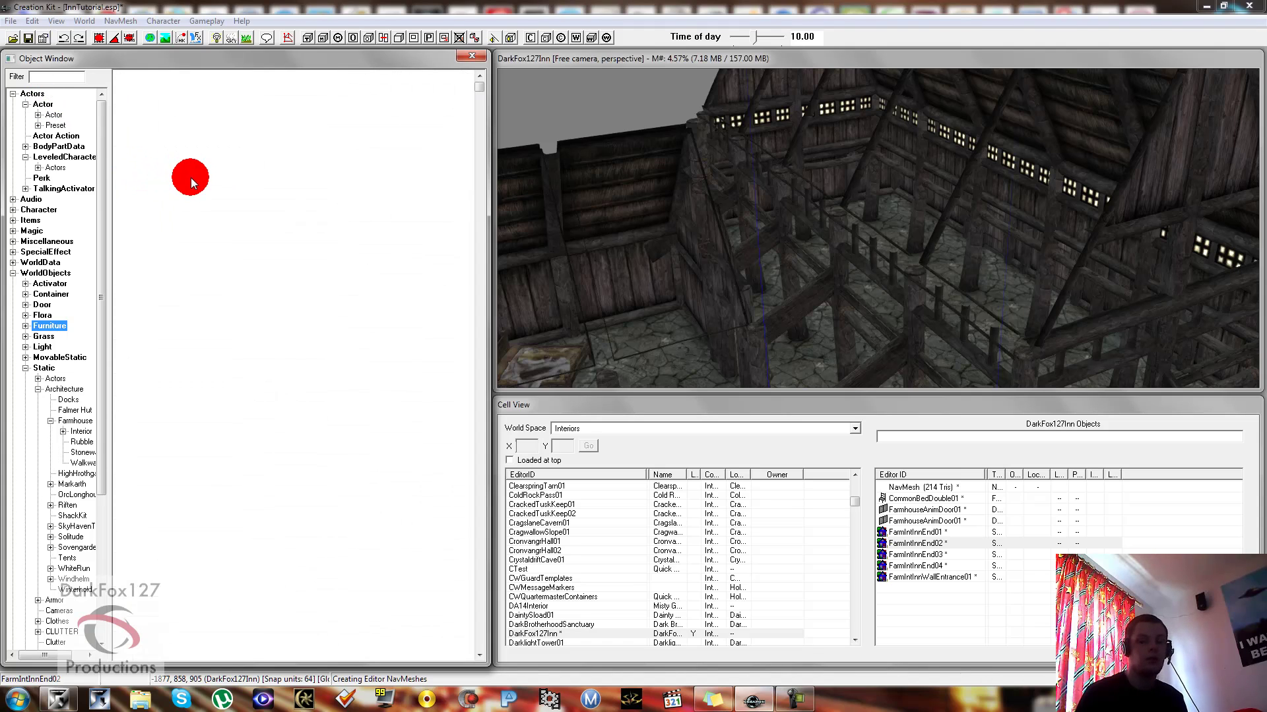
right_click(204, 187)
click(225, 197)
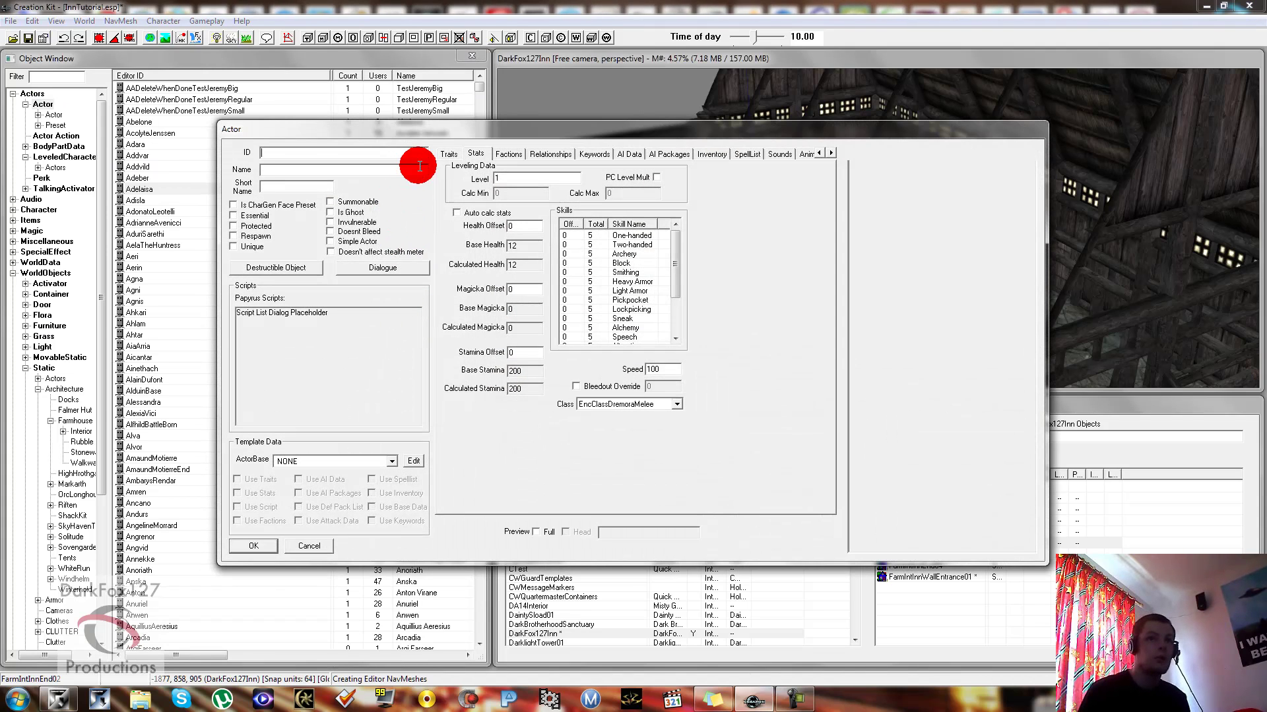
drag(407, 133, 551, 130)
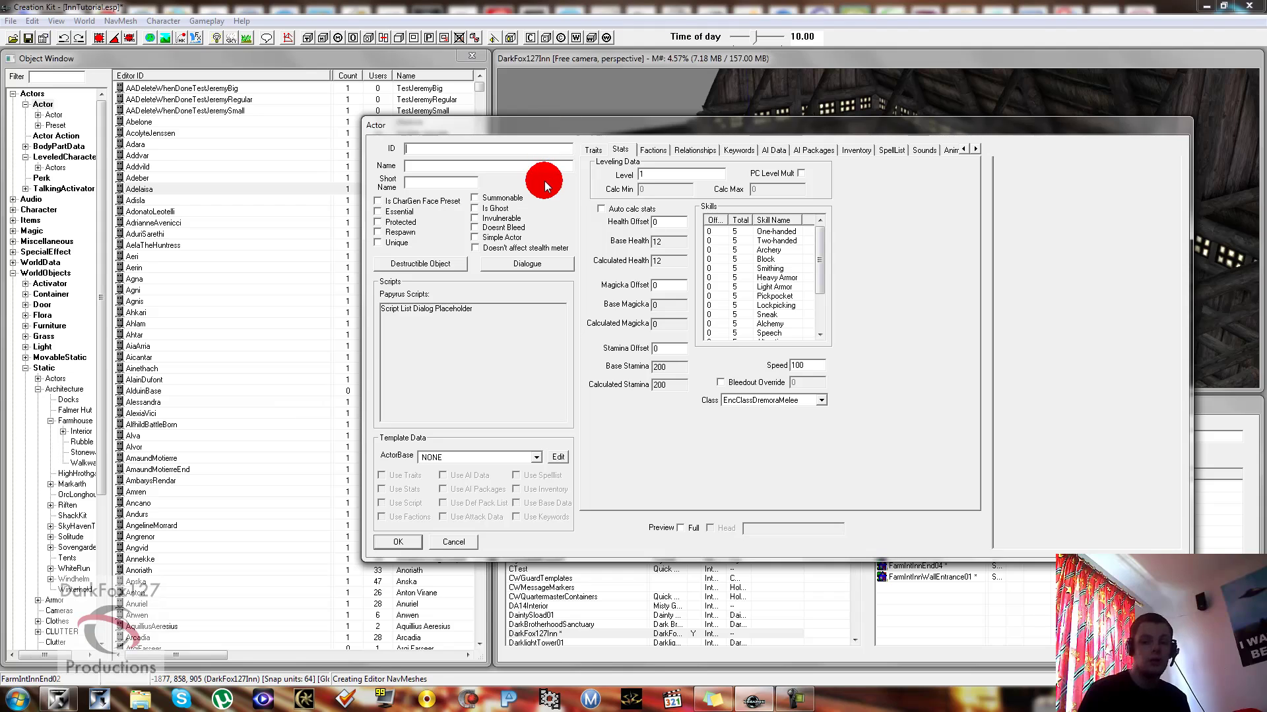
Filter the actor records by "hulda" and open the Hulda actor
click(49, 78)
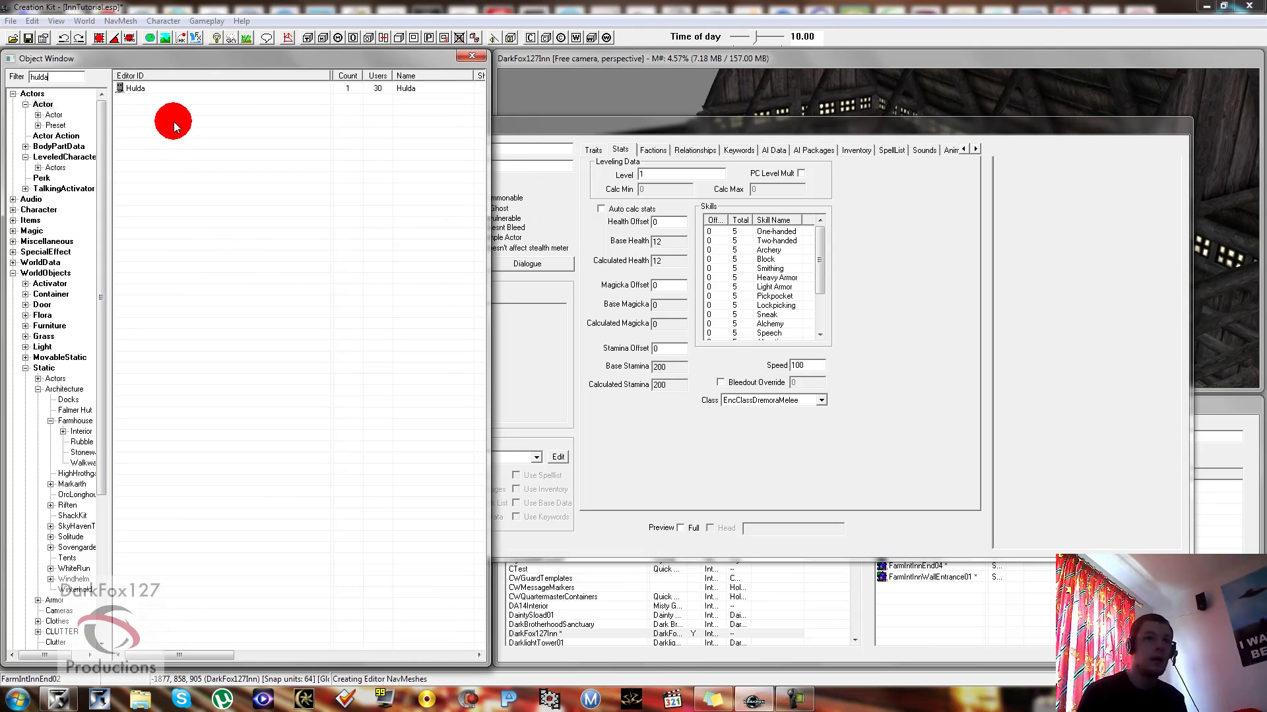
mouse_move(351, 306)
mouse_down()
mouse_move(367, 274)
mouse_move(445, 274)
mouse_up()
double_click(438, 264)
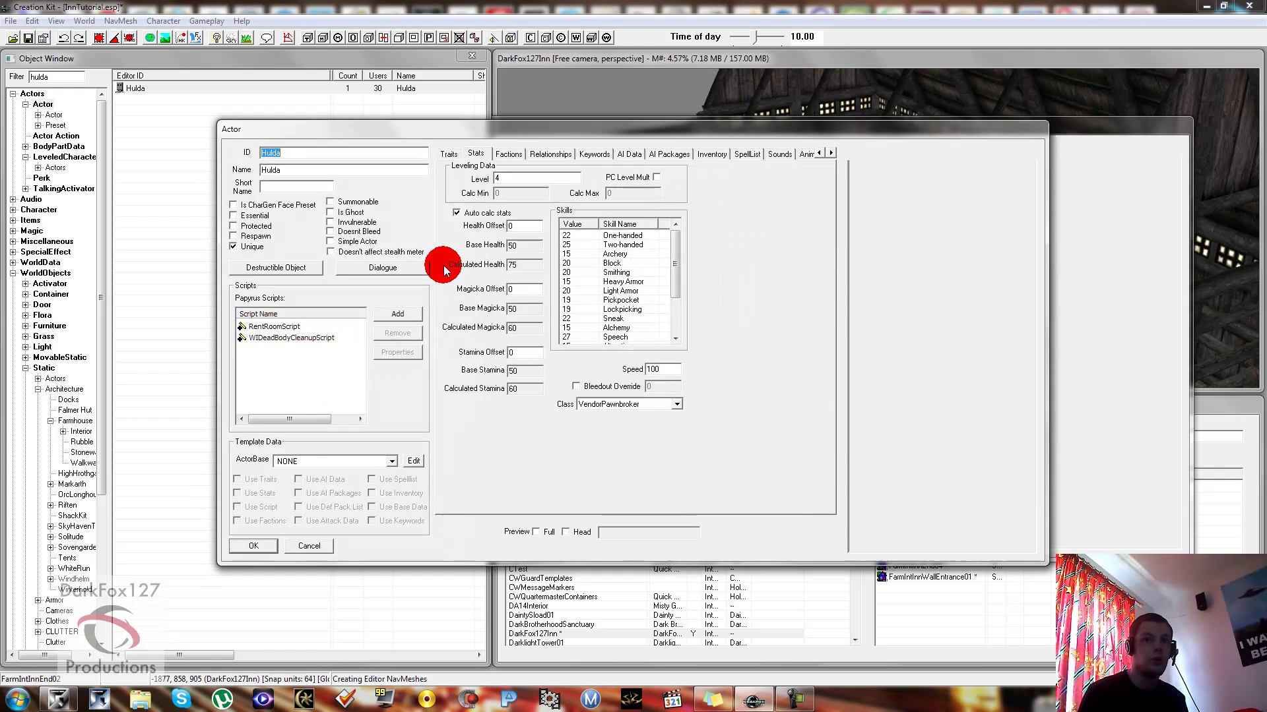
Examine the RentRoomScript and WIDeadBodyCleanupScript attached to Hulda, and close her record without changes
drag(422, 142, 397, 177)
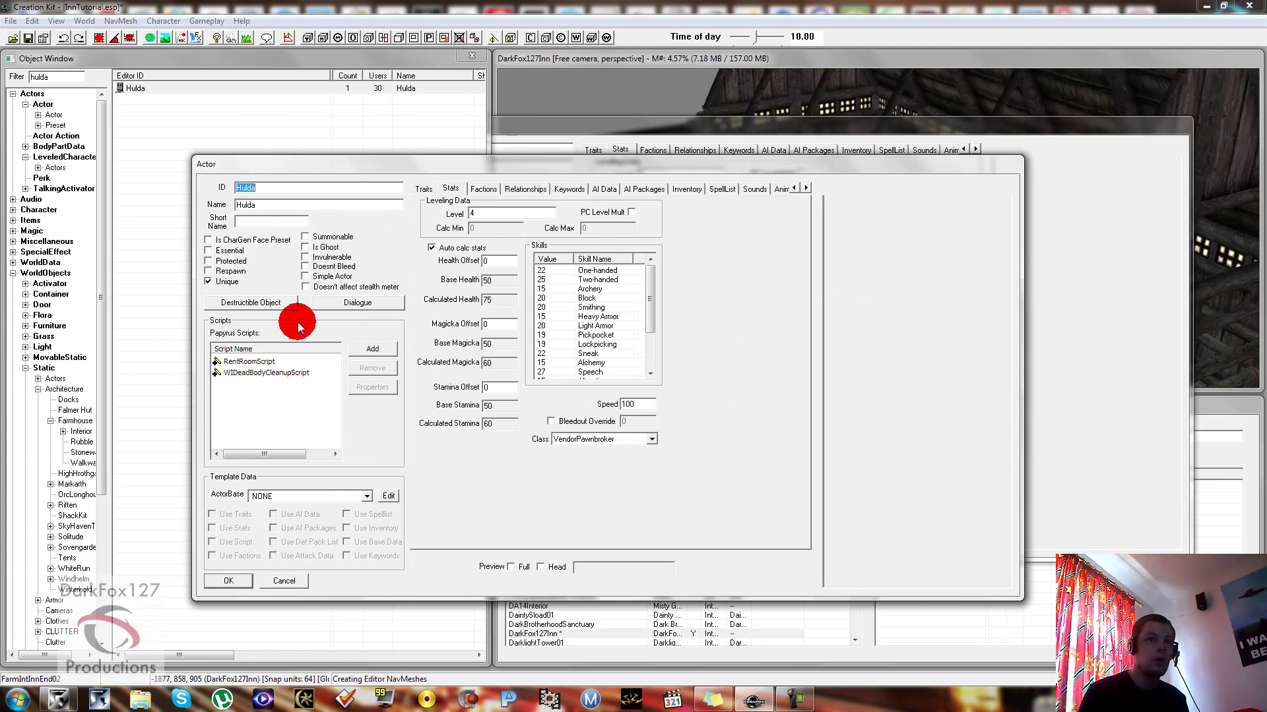
click(254, 362)
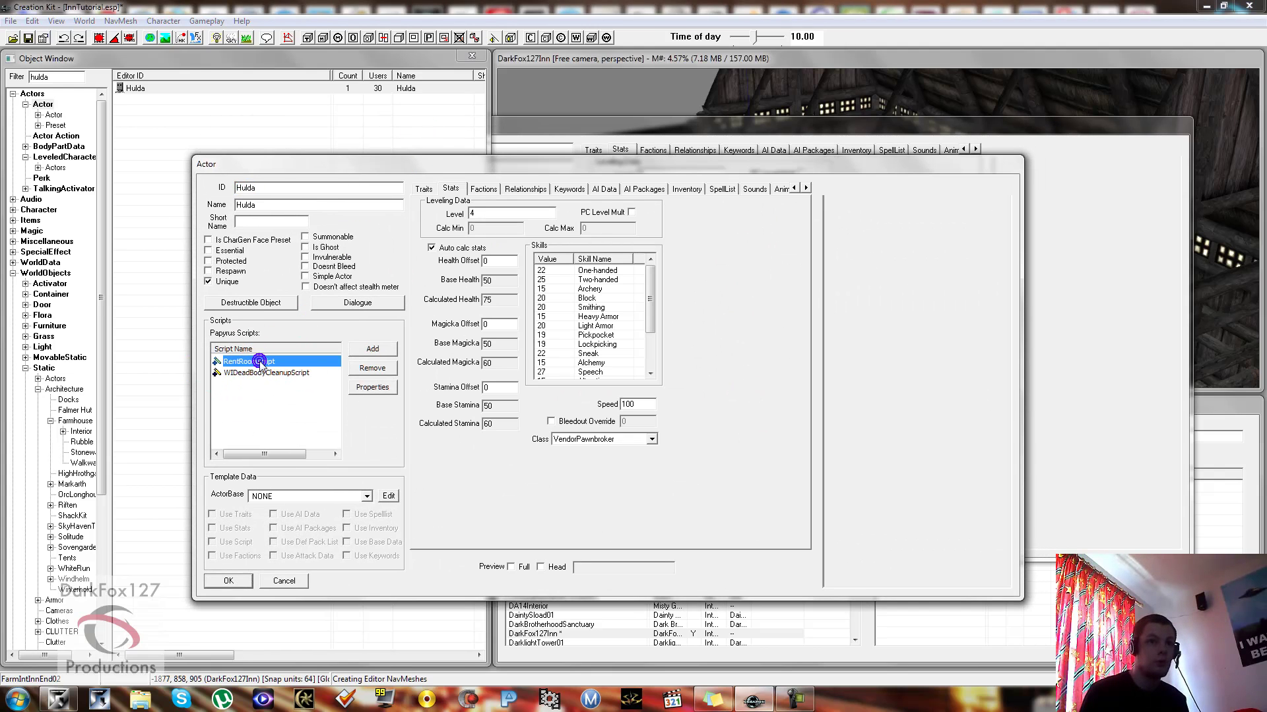
click(251, 373)
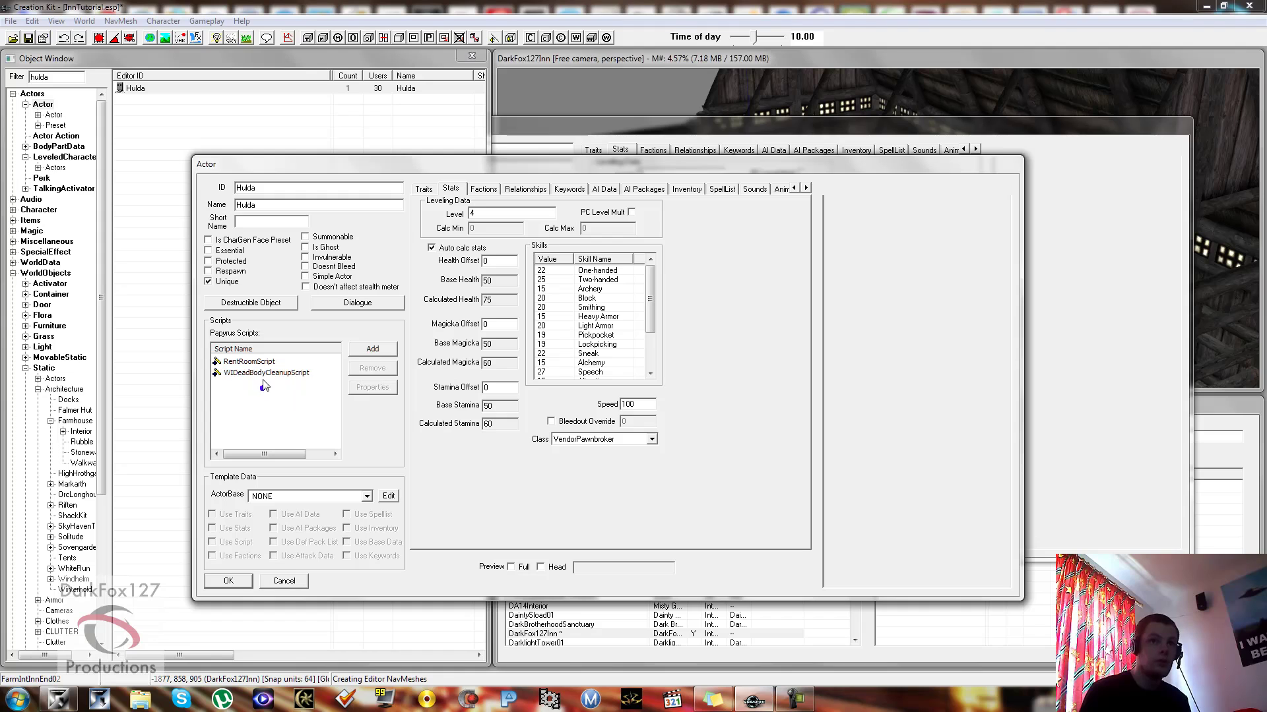
click(268, 362)
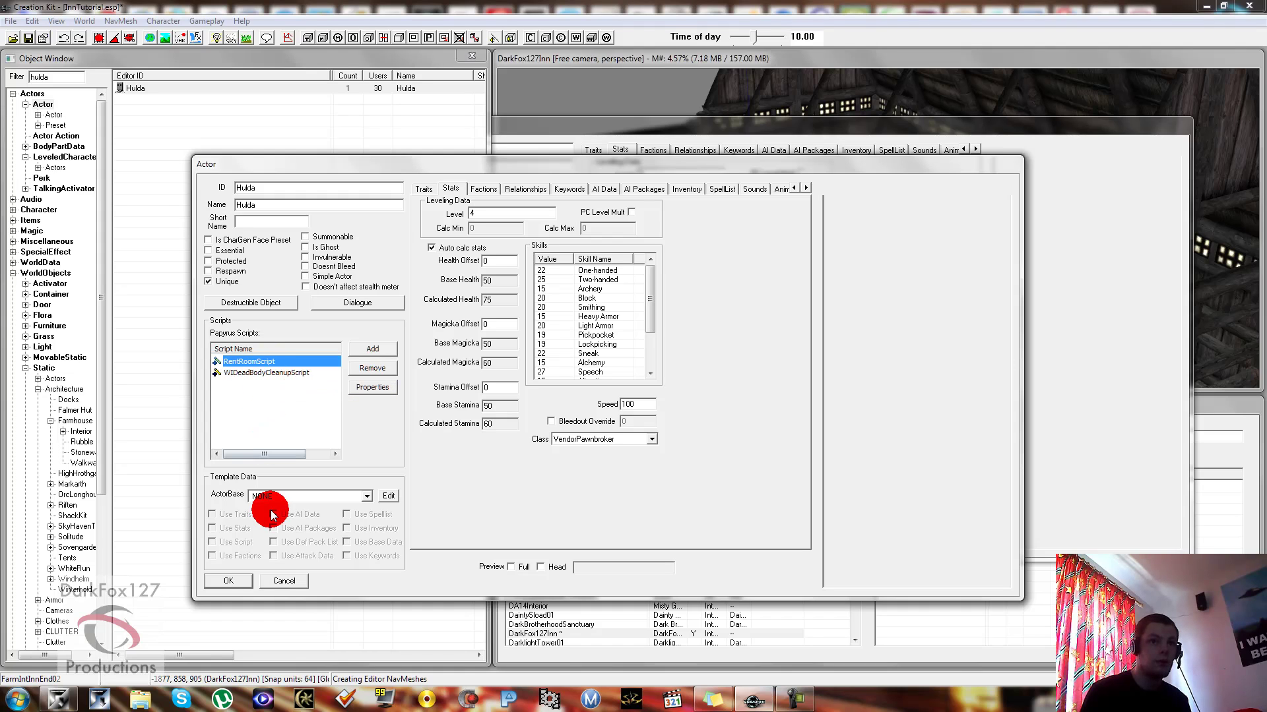
click(282, 582)
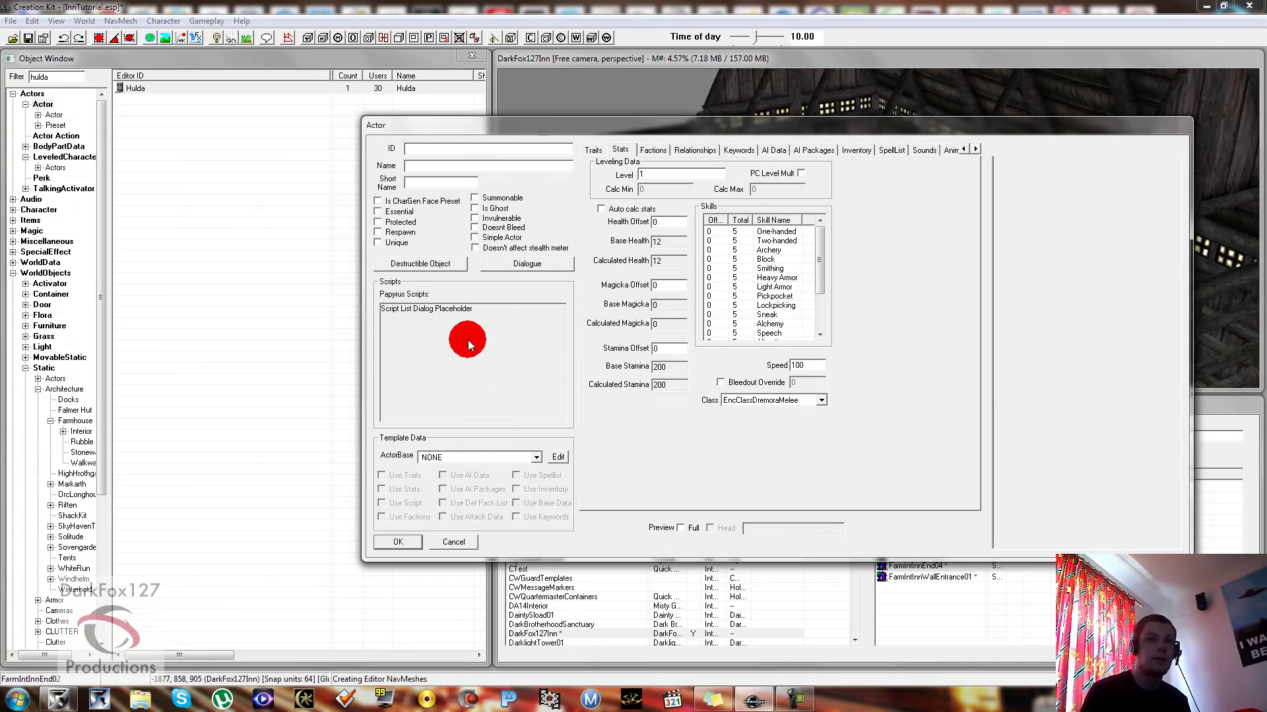
Discard the blank new actor and duplicate the Hulda actor instead
click(434, 146)
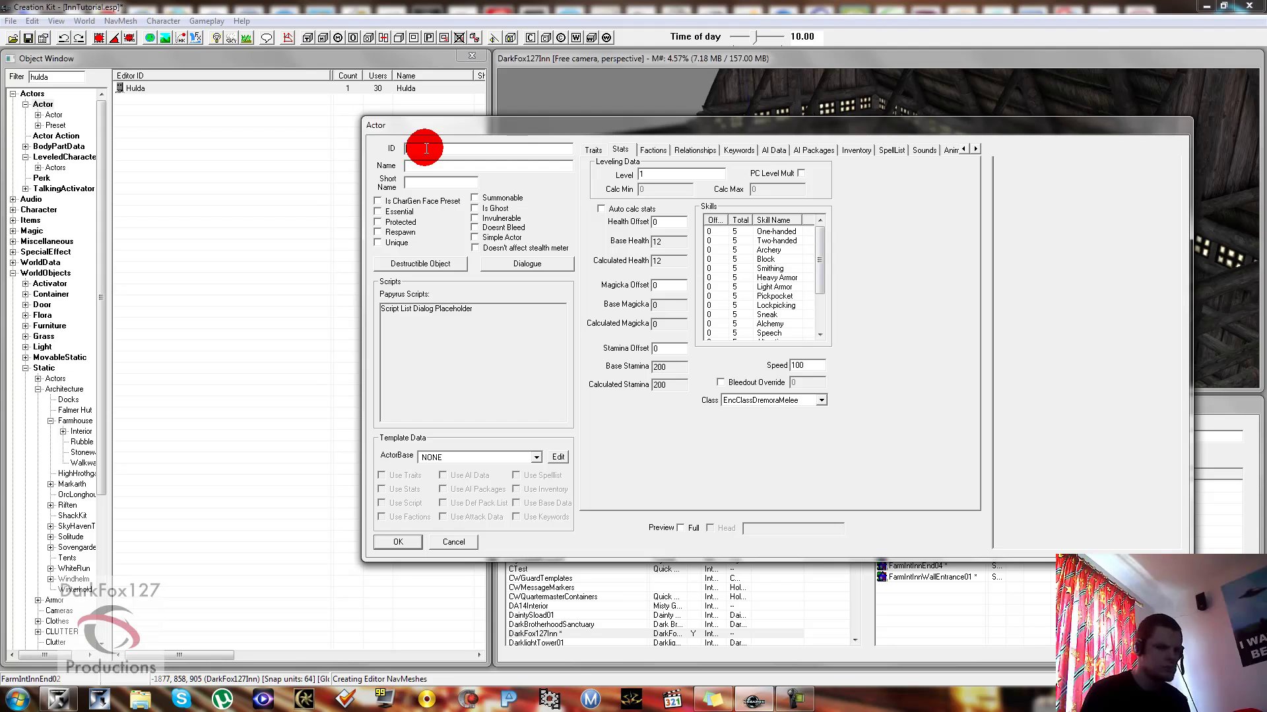
click(453, 542)
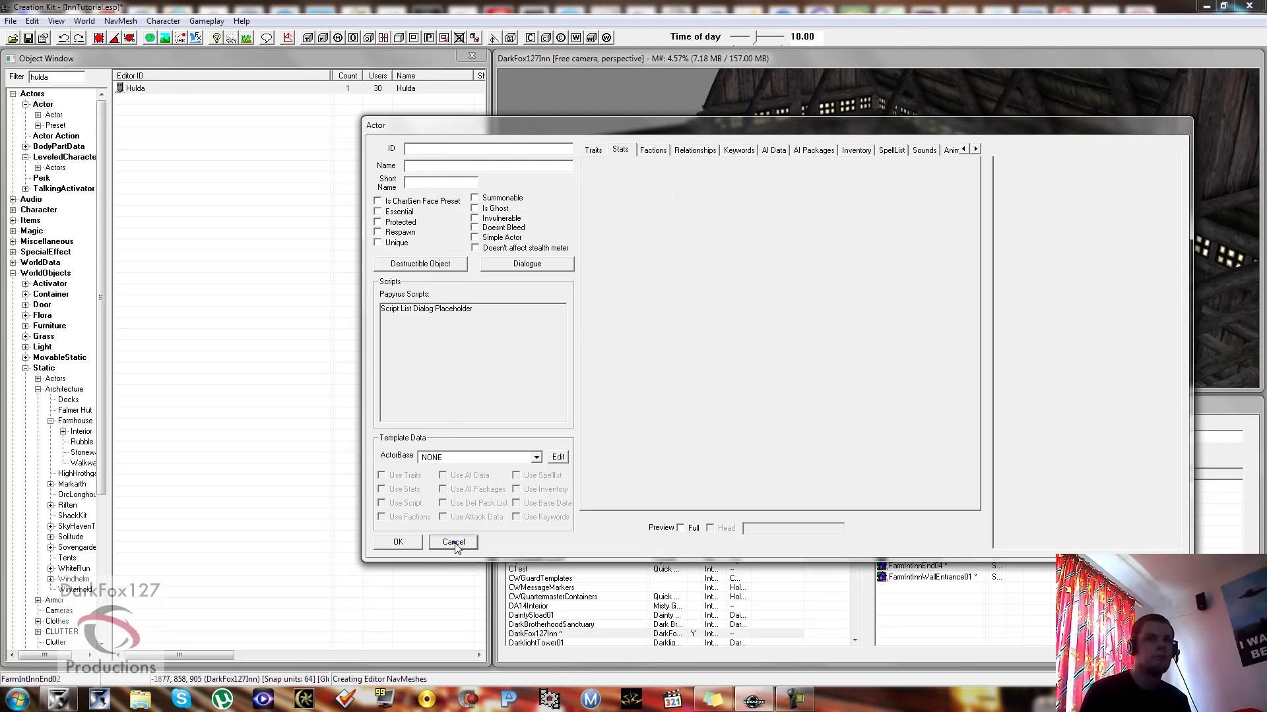
right_click(133, 86)
click(157, 116)
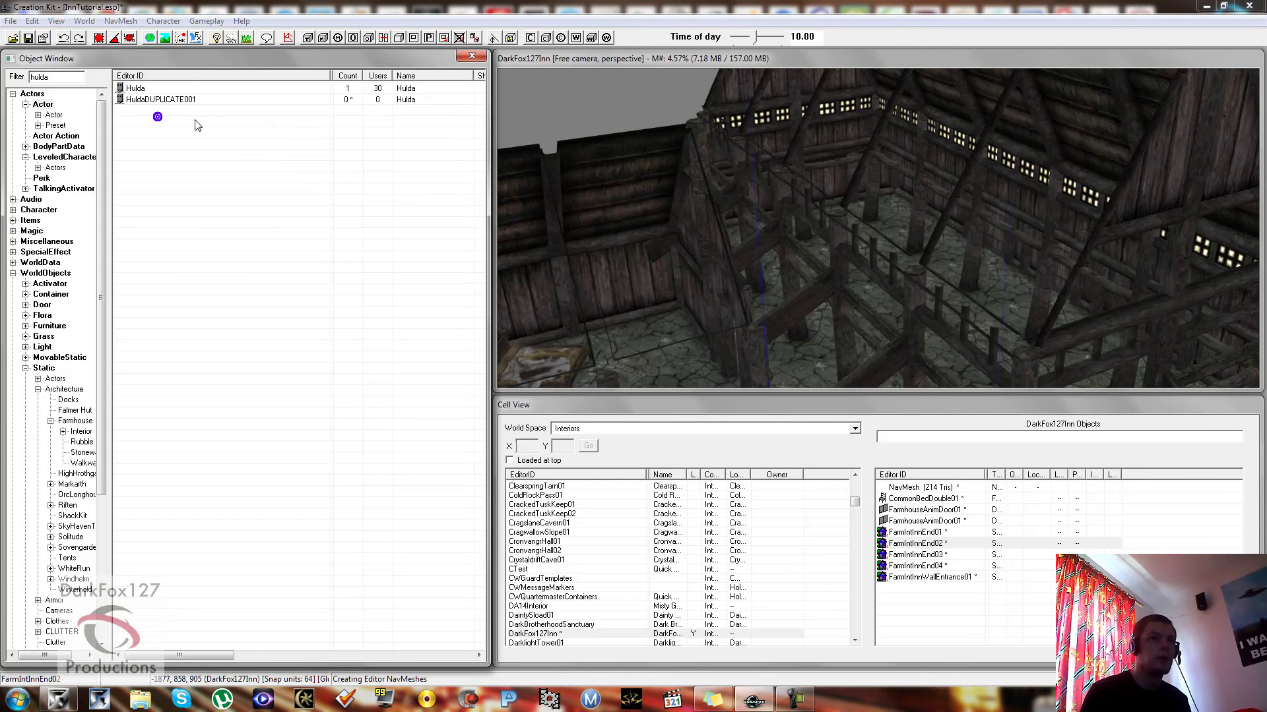
Open the HuldaDUPLICATE001 actor for editing, show its traits and enable the full-body preview
right_click(178, 101)
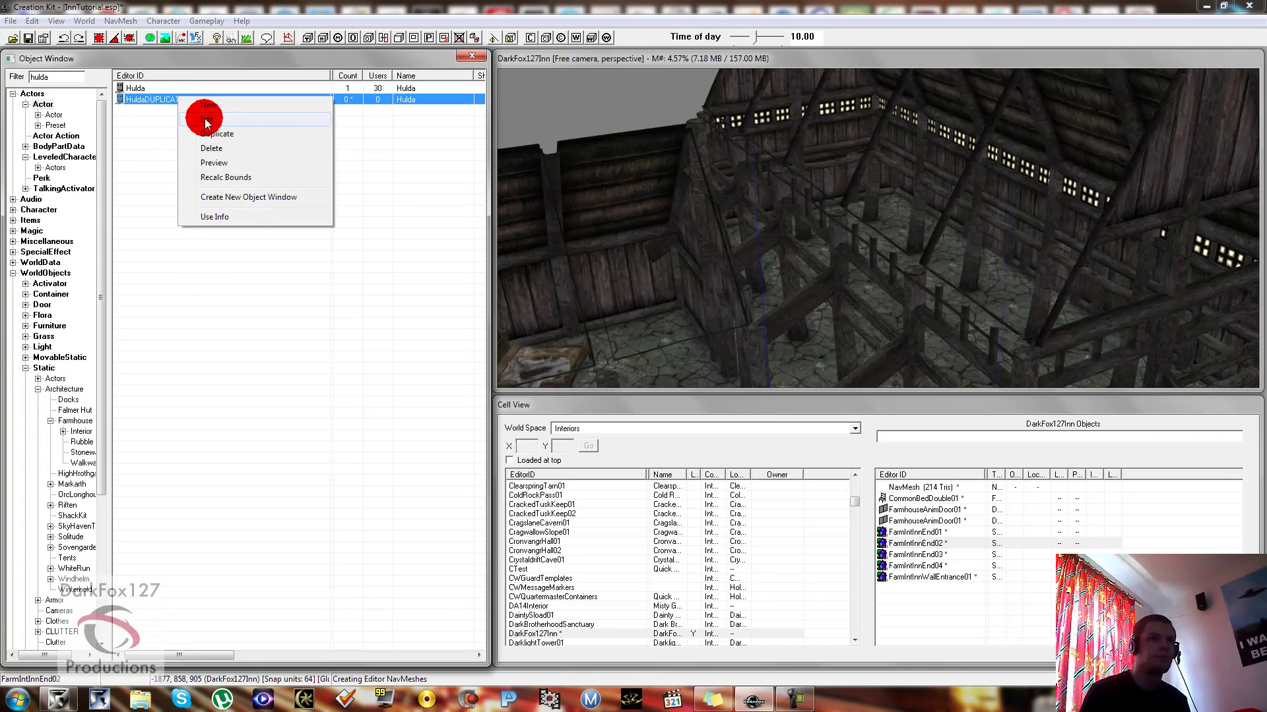
click(207, 119)
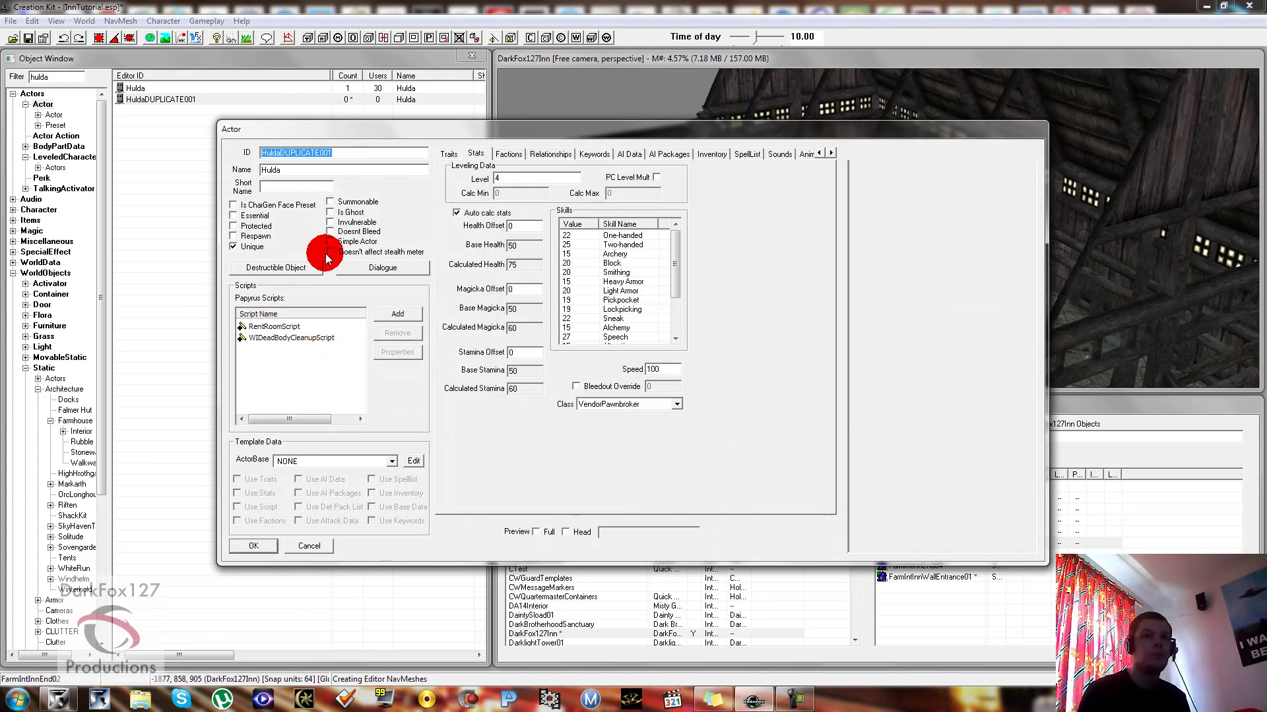
click(343, 155)
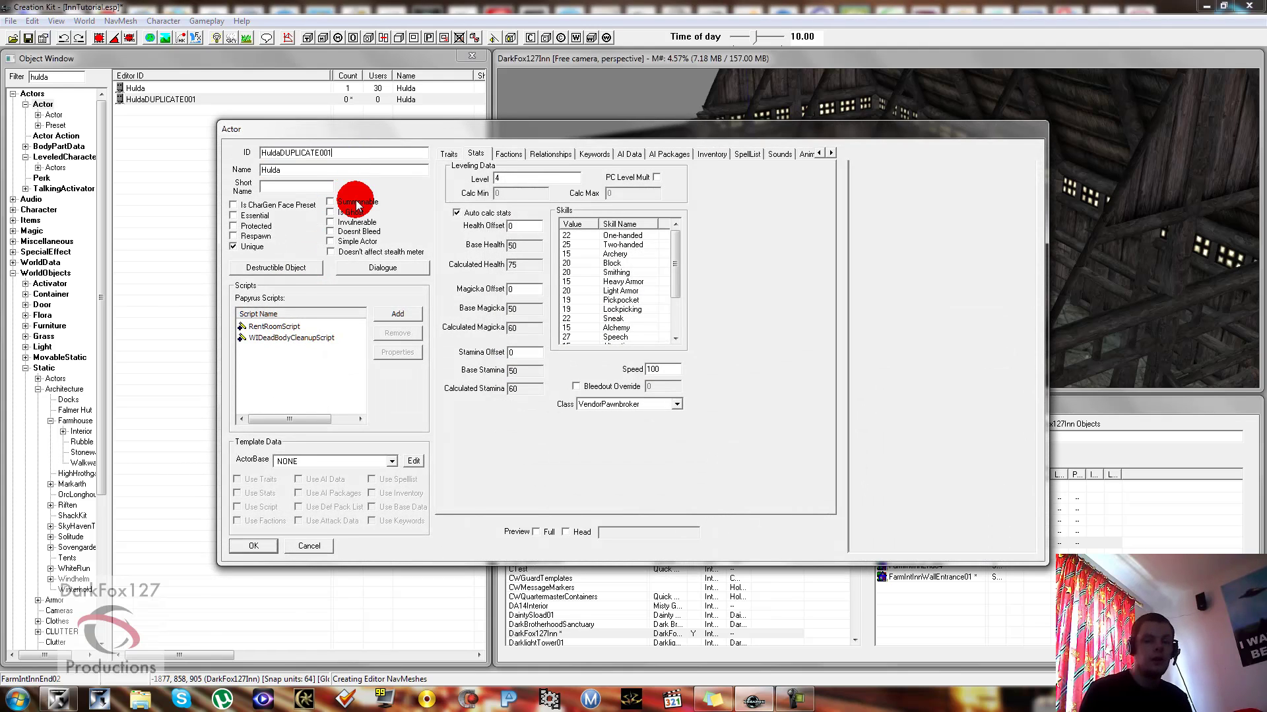
click(444, 154)
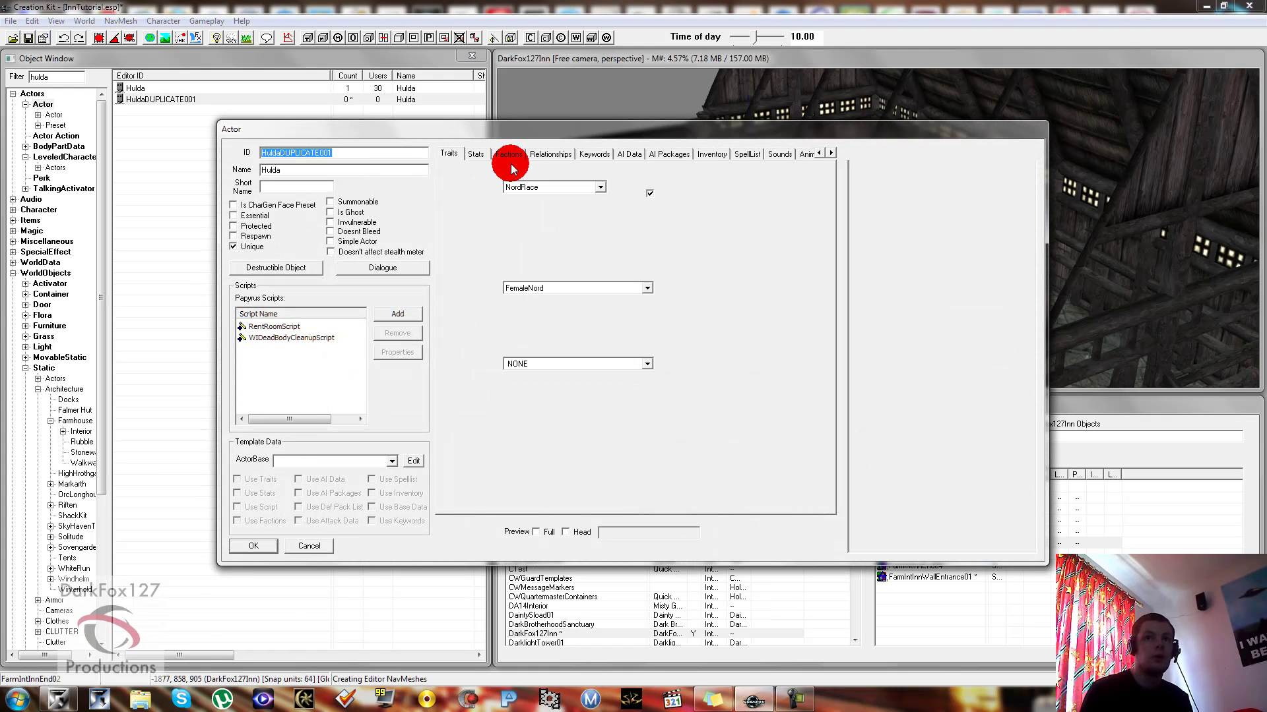
click(818, 153)
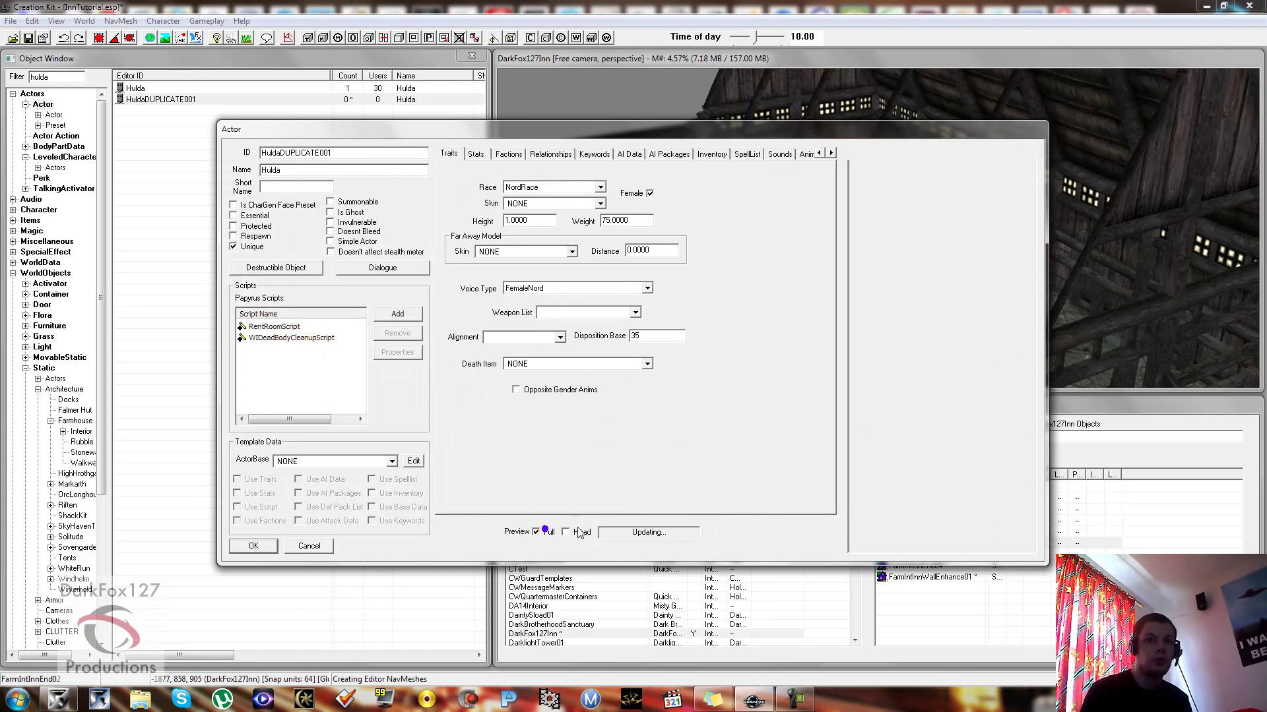
drag(946, 331, 958, 346)
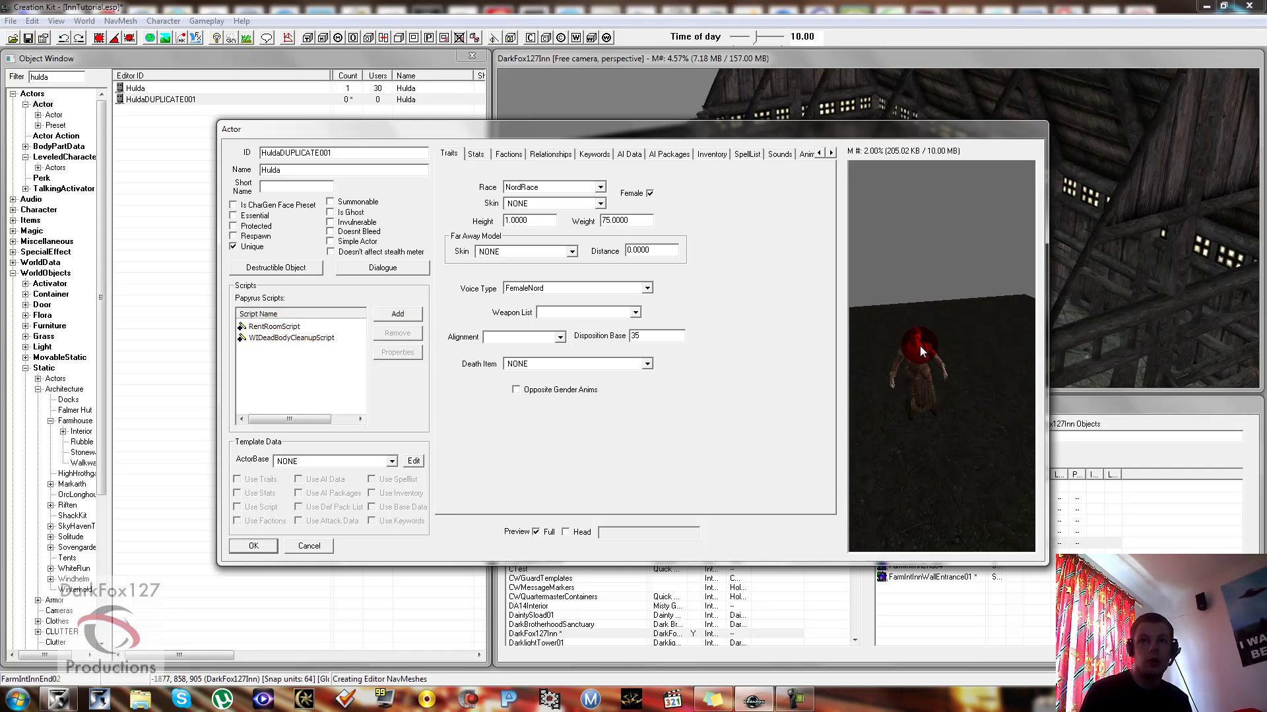
scroll(921, 344, up, 5)
Set both the ID and the name of the duplicated actor to Bob
click(339, 153)
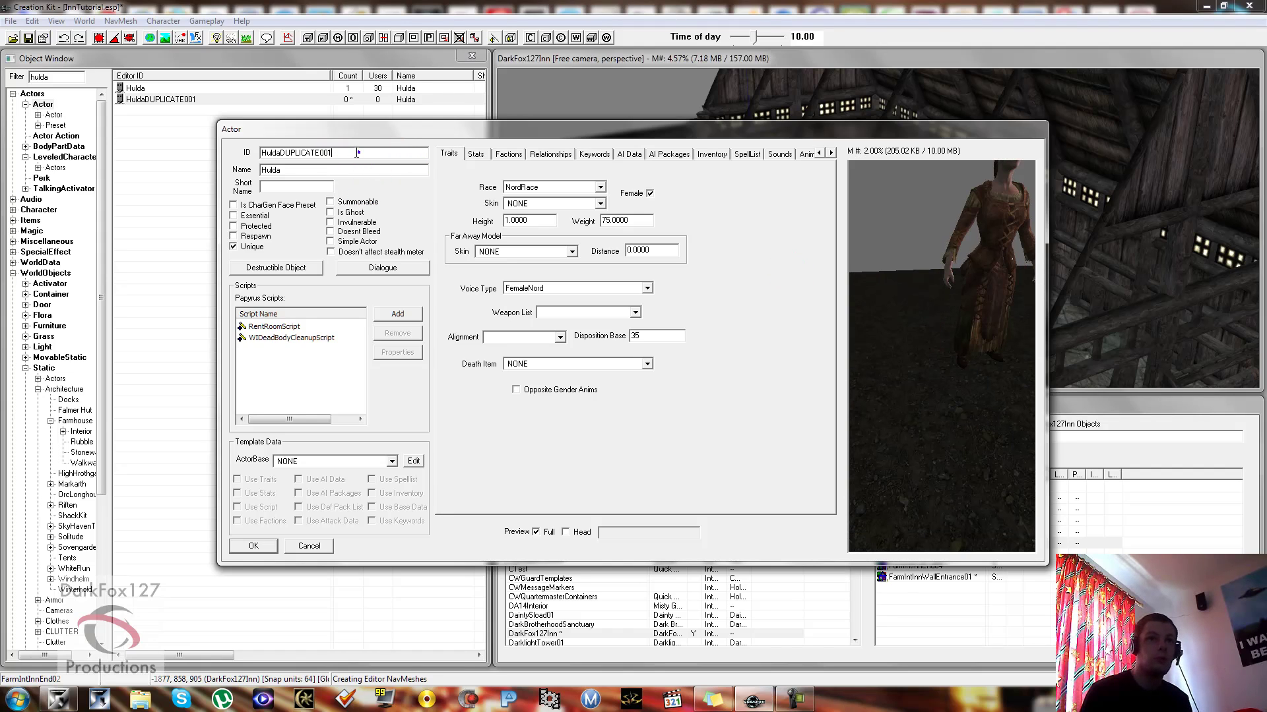
text(Bob)
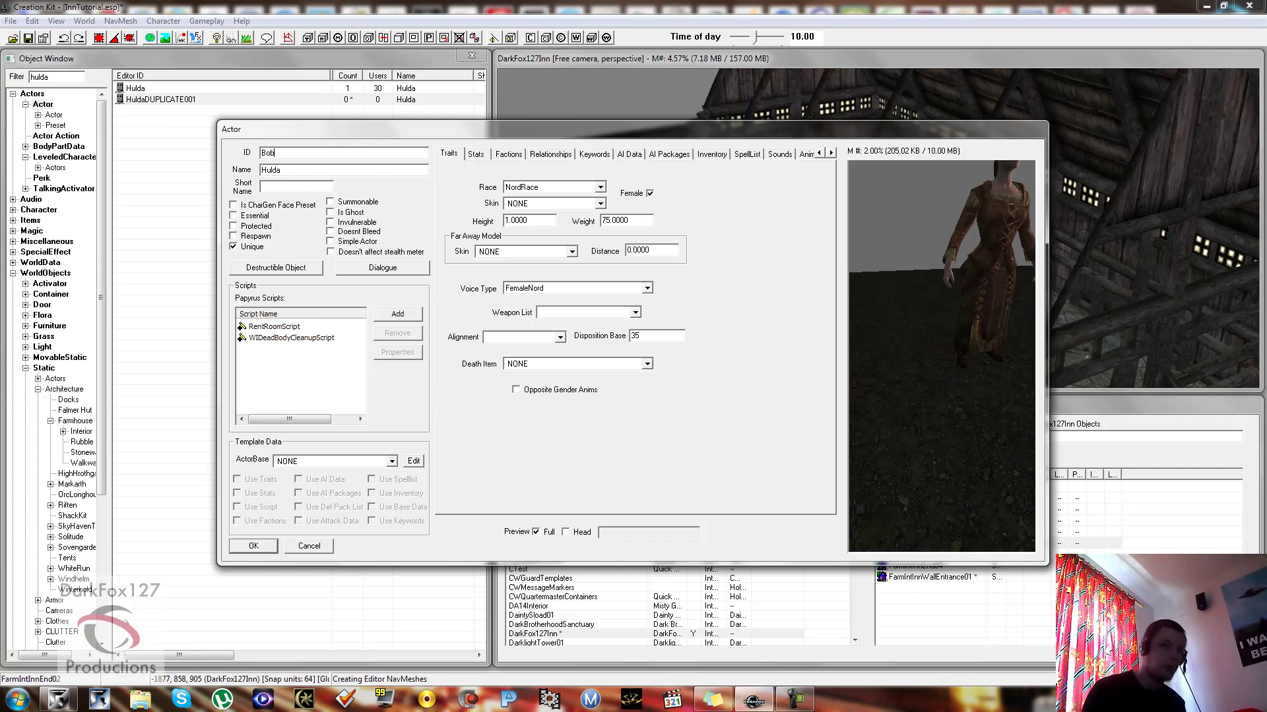
click(295, 173)
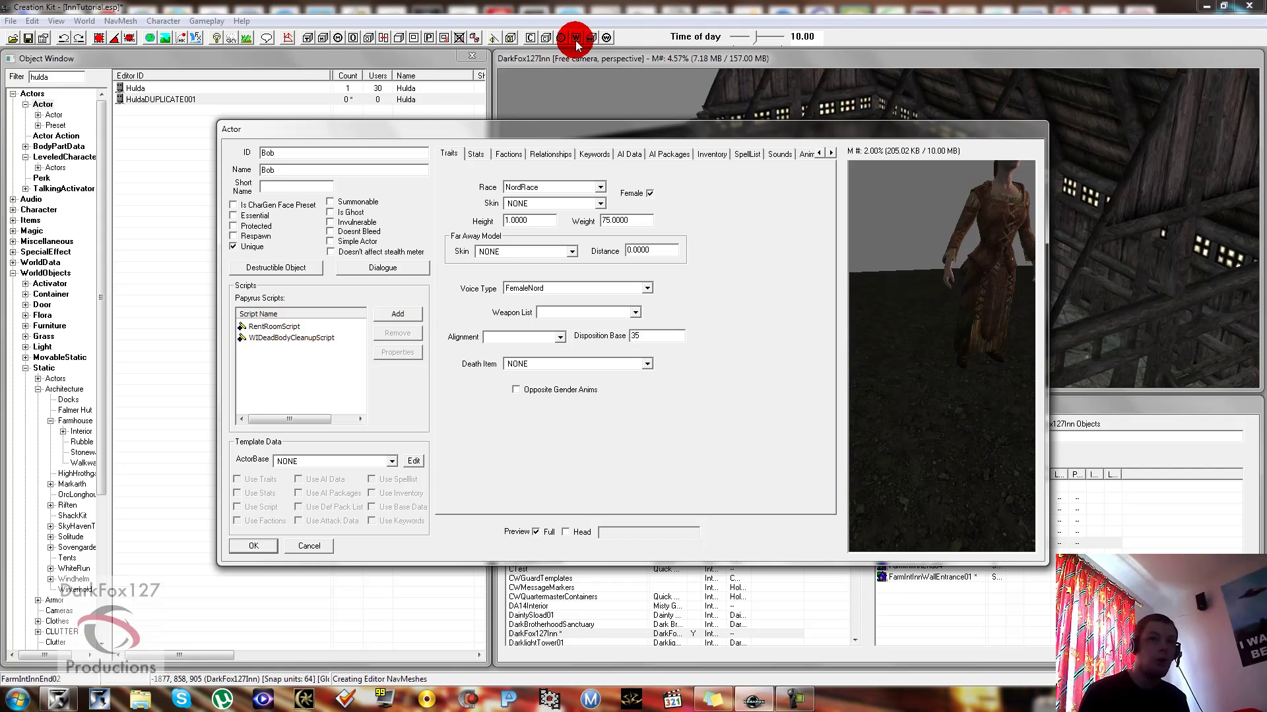
Mark Bob as Essential and remove WIDeadBodyCleanupScript from his scripts, keeping RentRoomScript
click(234, 216)
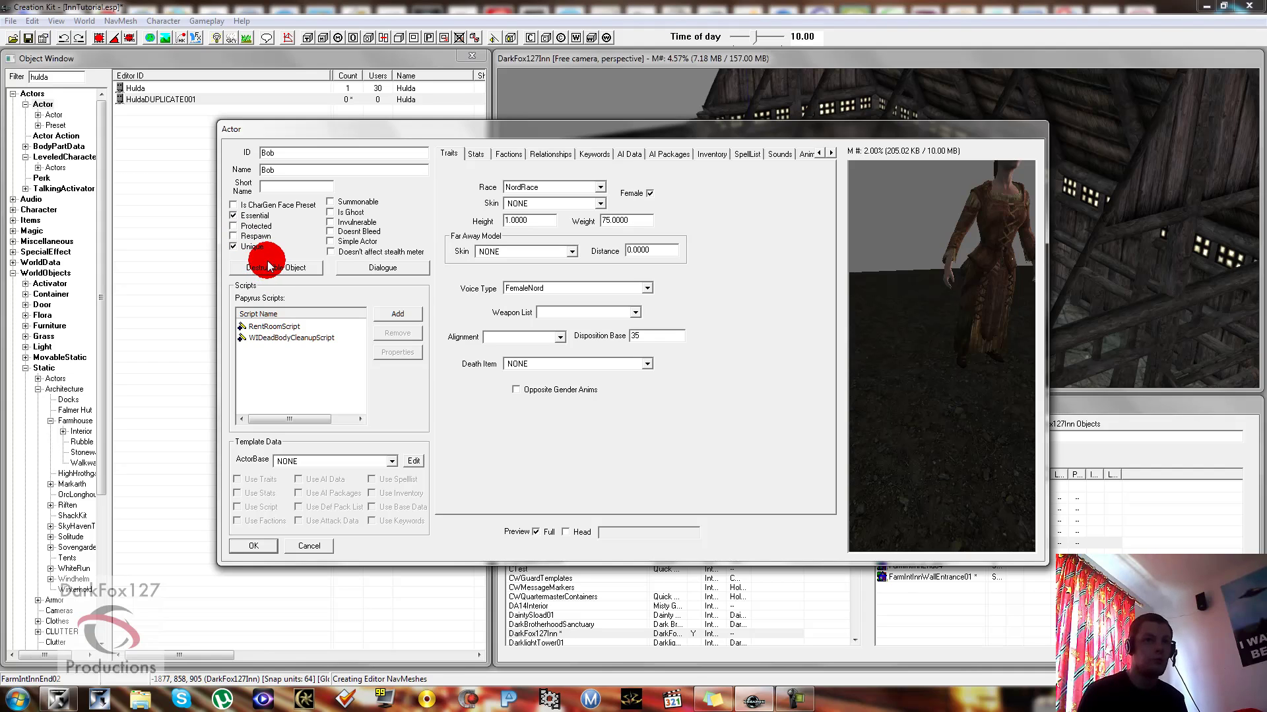
click(283, 337)
click(396, 332)
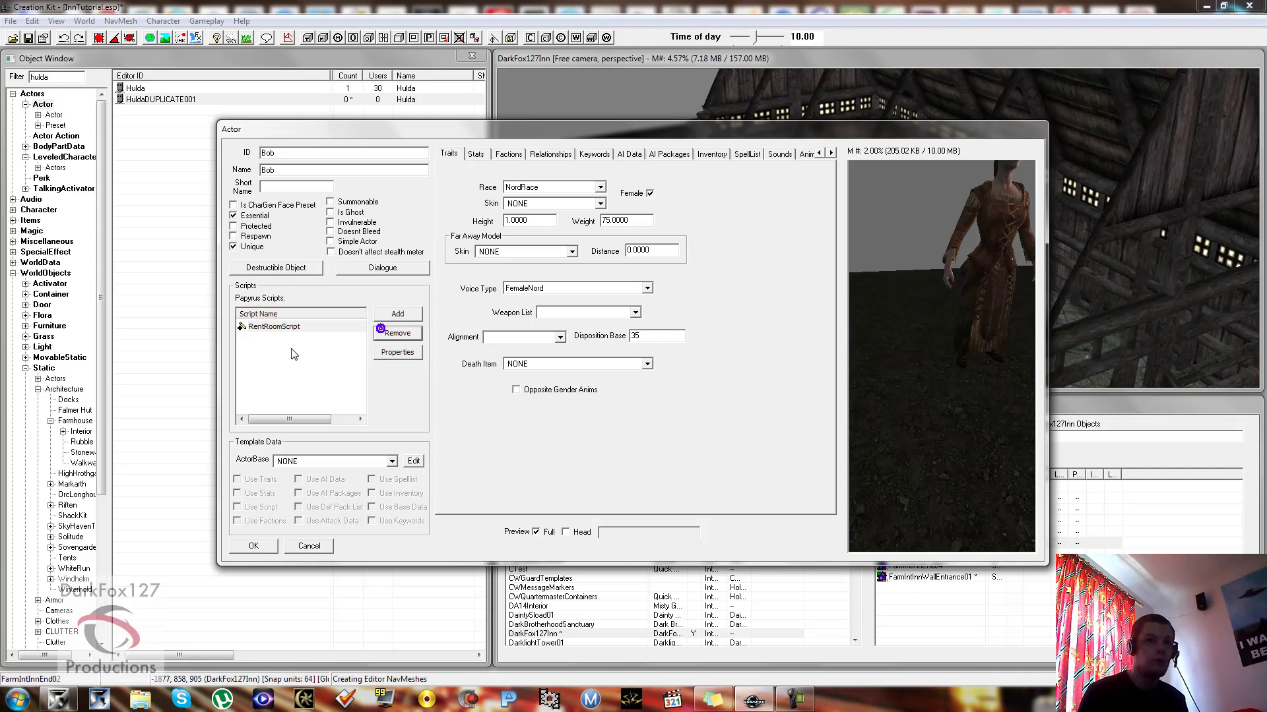
click(284, 327)
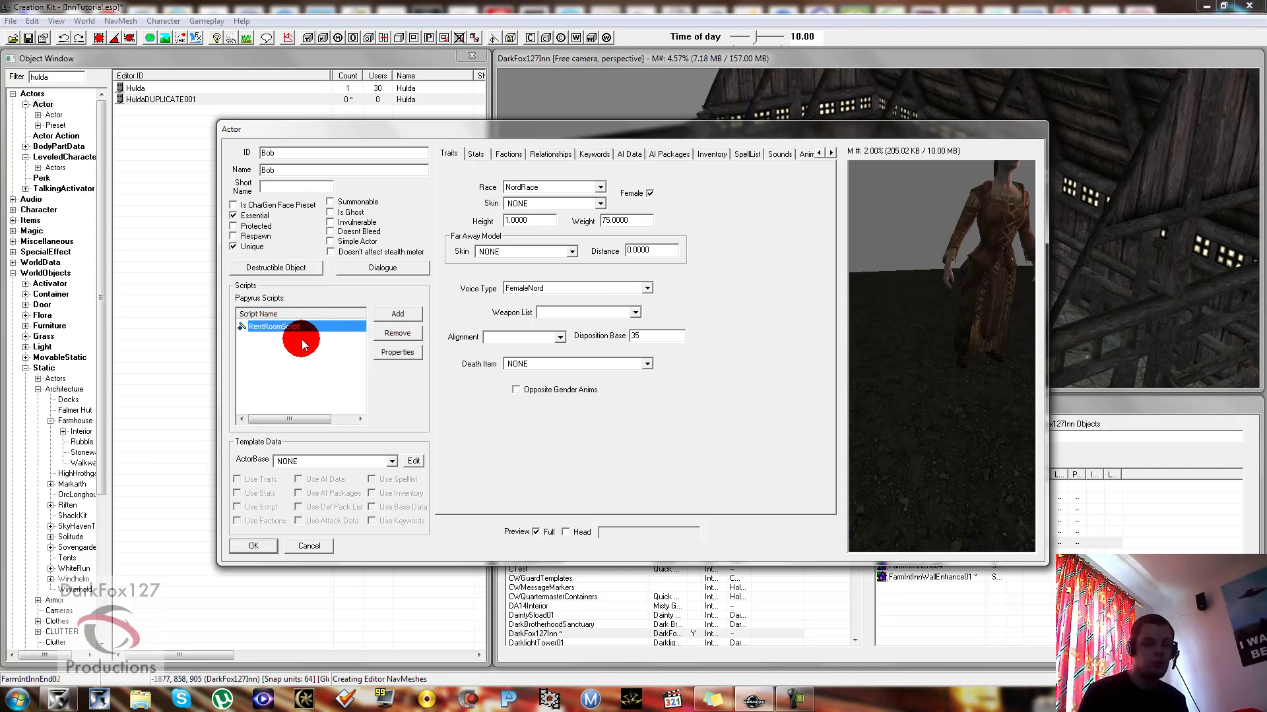
click(283, 351)
click(396, 341)
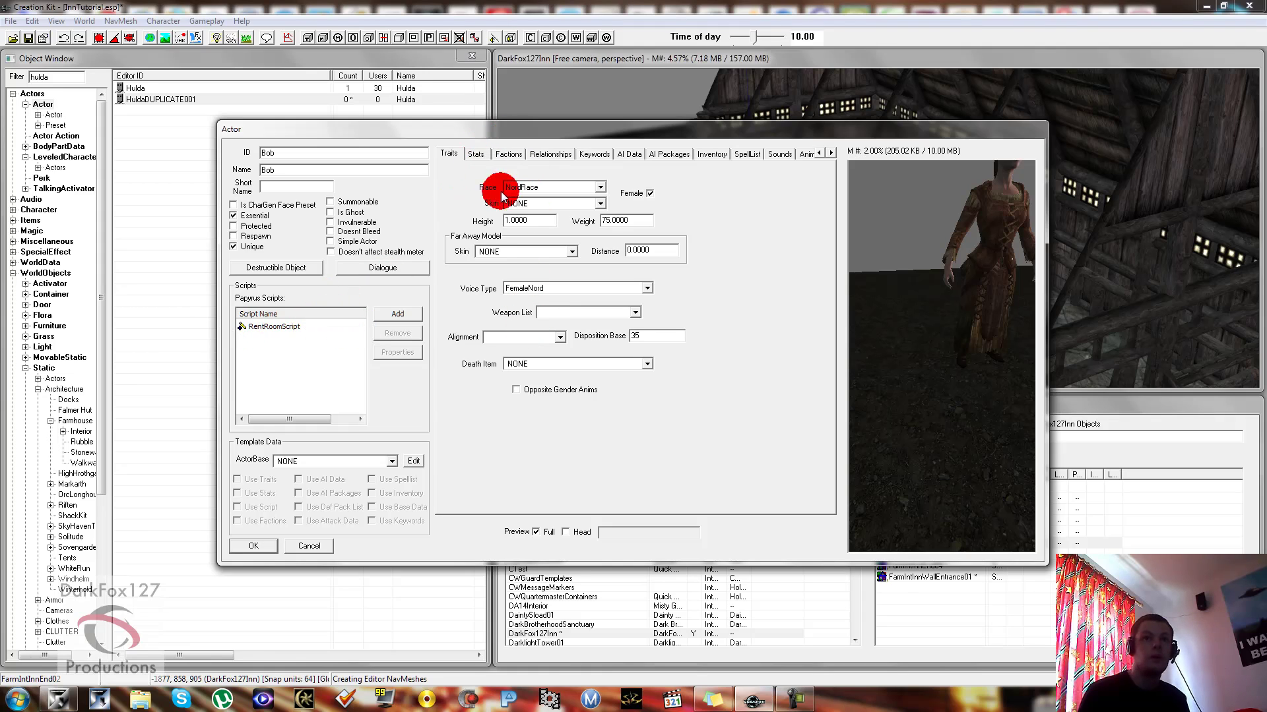
Make Bob male by turning off the Female trait, keeping NordRace
click(523, 188)
click(649, 194)
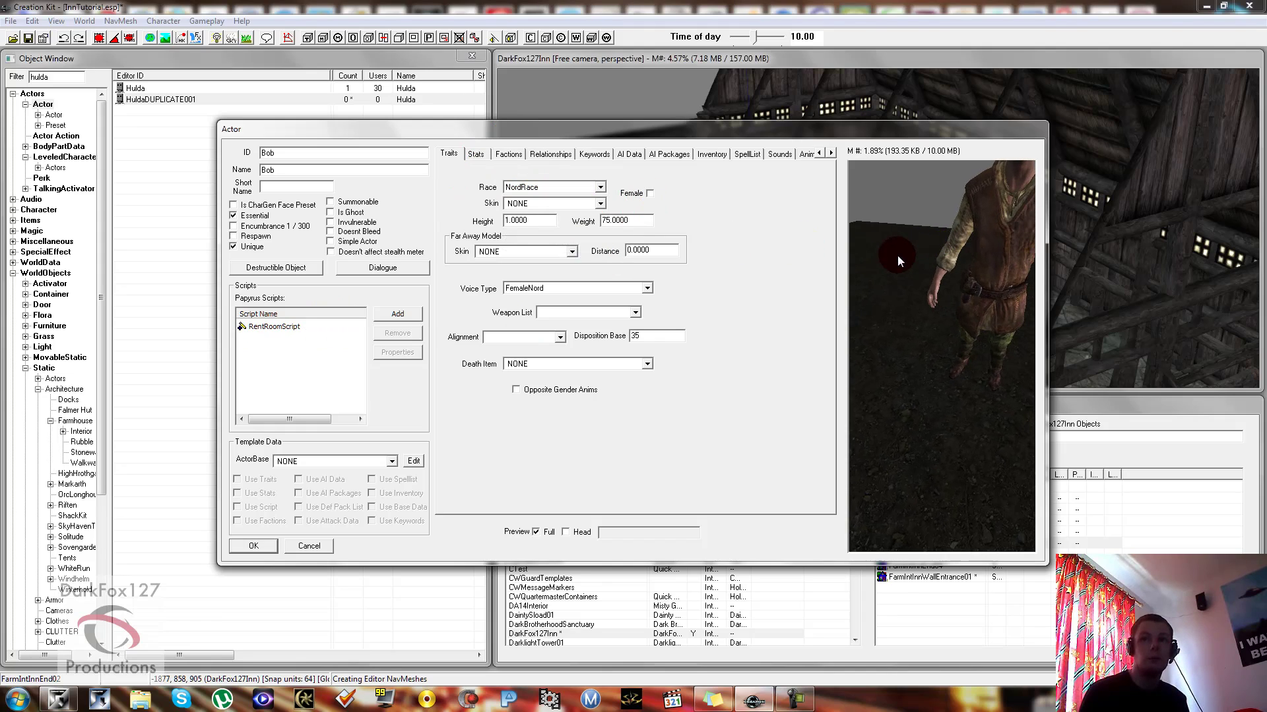
scroll(902, 258, down, 3)
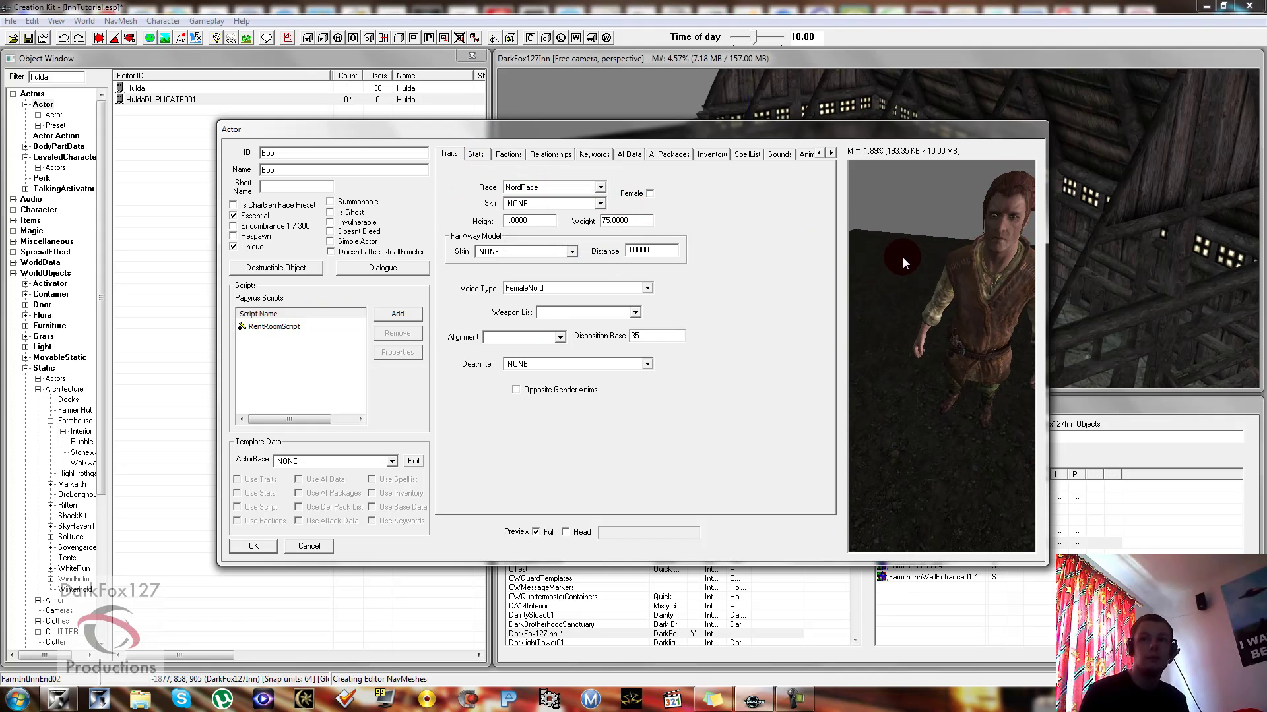
Set Bob's weight to 40, leaving the height and far away model settings as they are
click(529, 223)
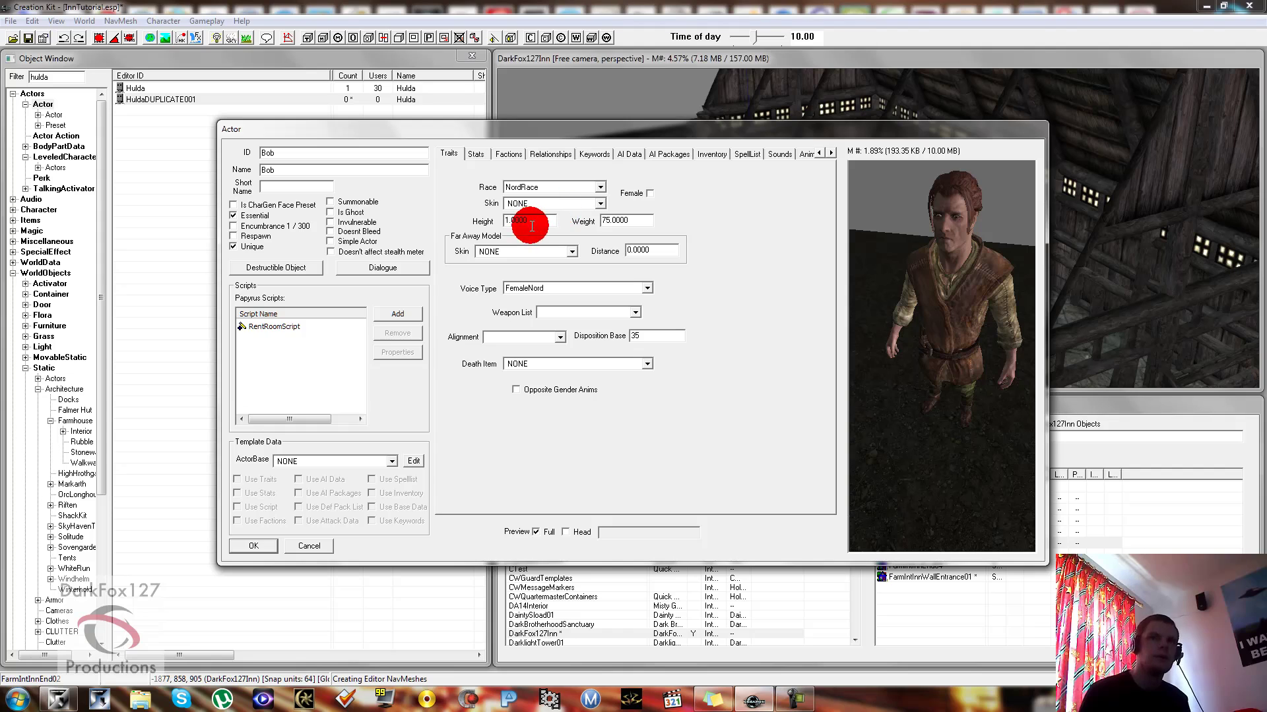
click(646, 220)
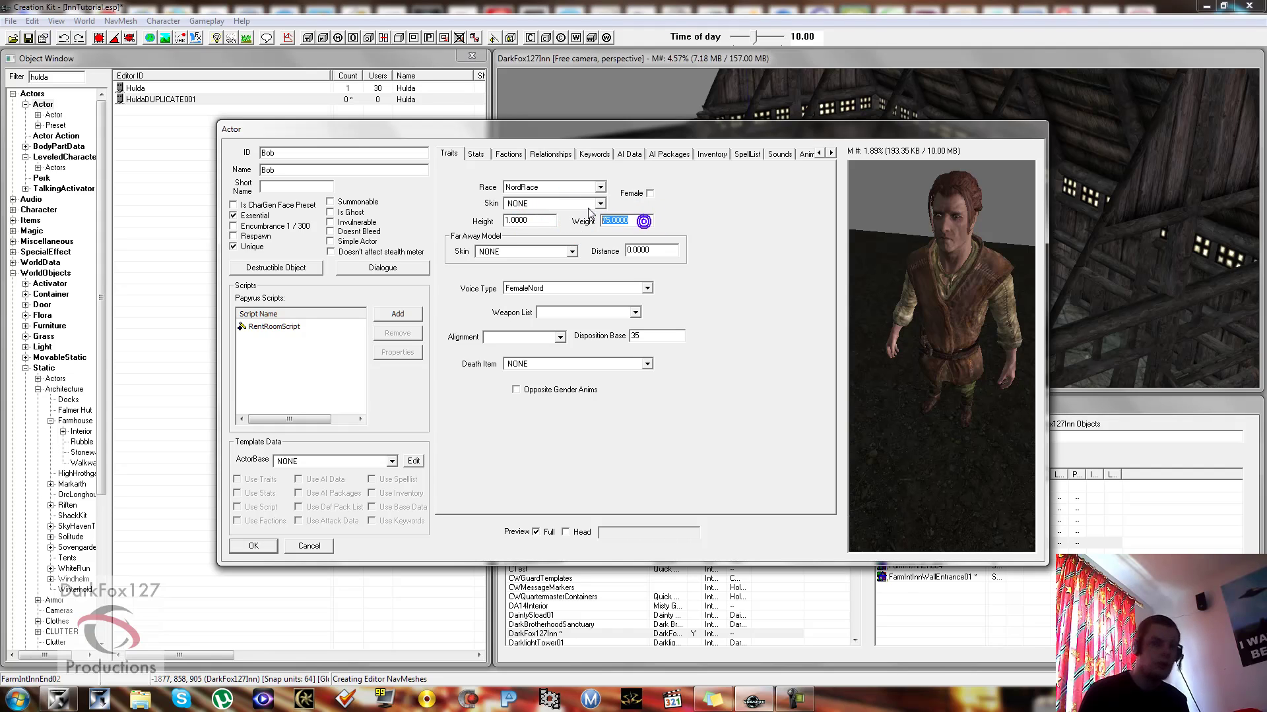
text(40)
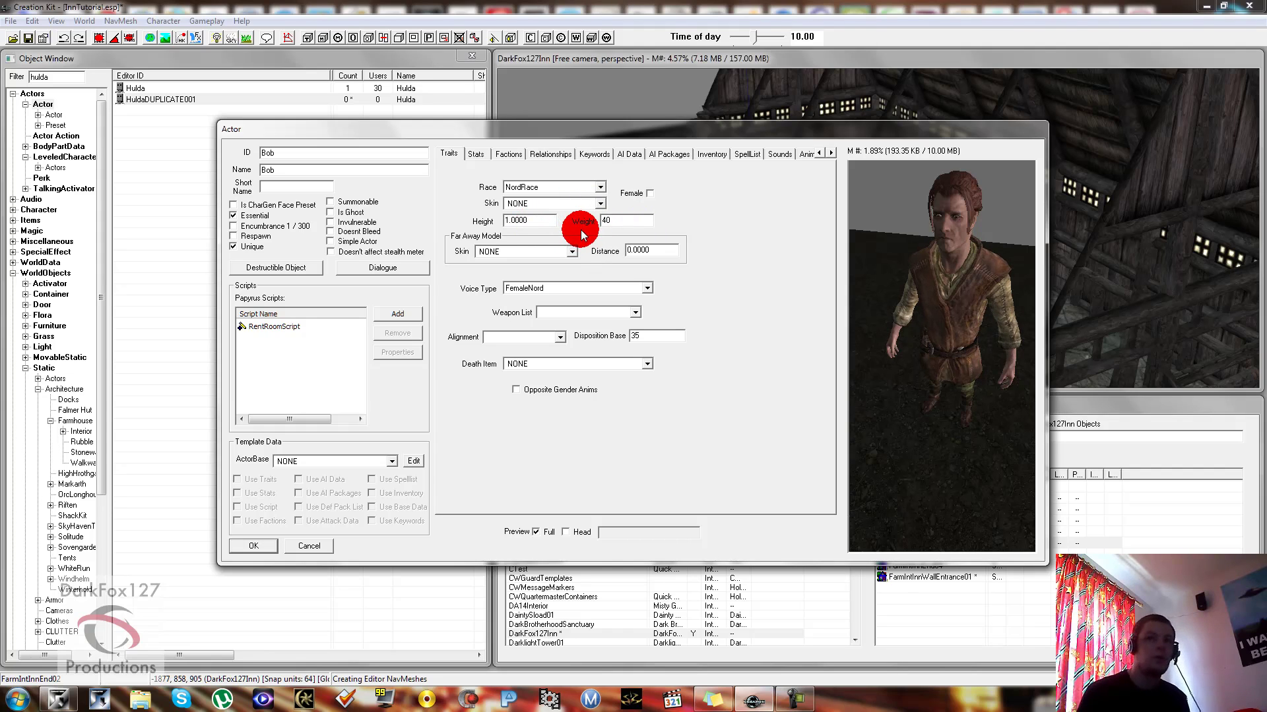
click(547, 251)
click(531, 261)
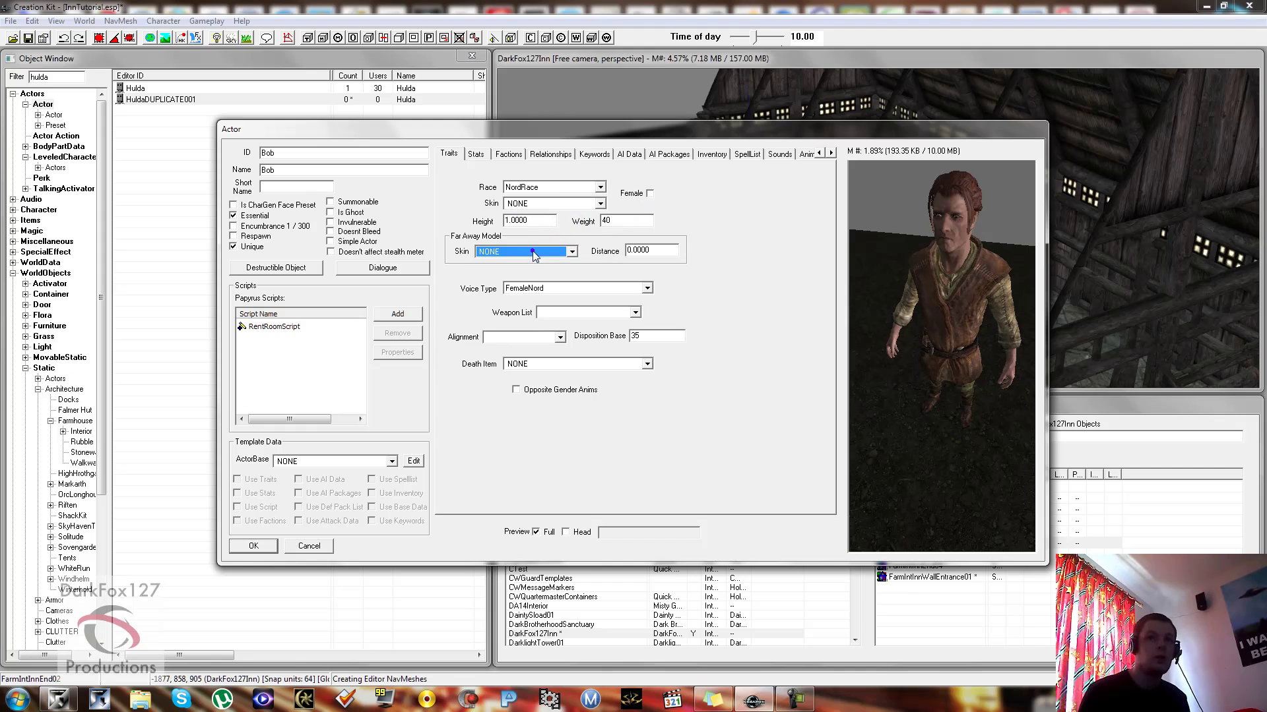
click(671, 252)
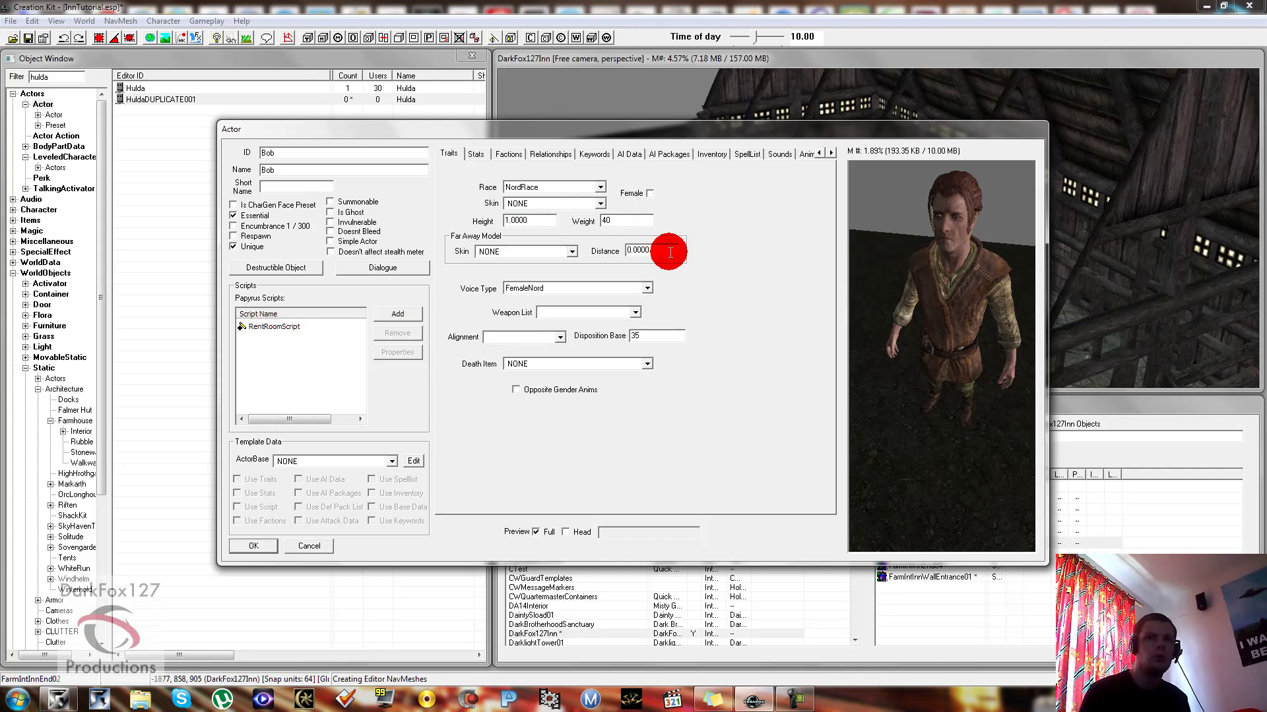
Set Bob's voice type to MaleEvenToned
click(586, 289)
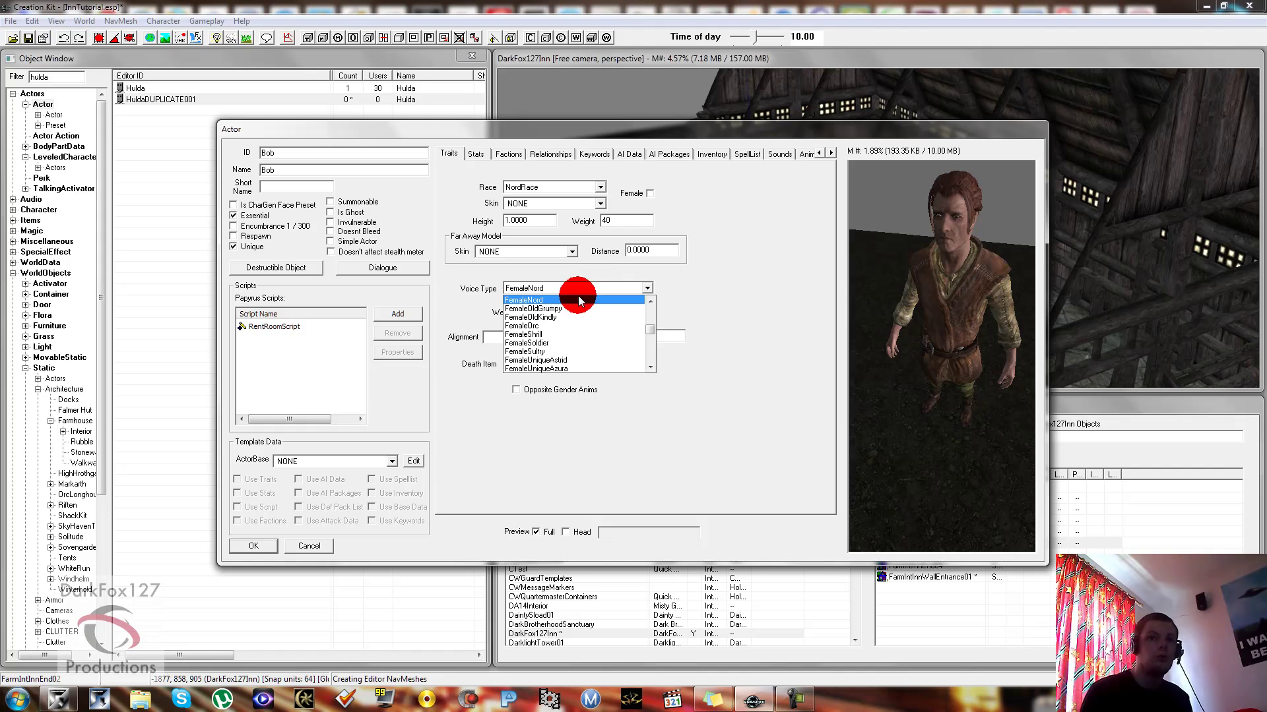
scroll(575, 305, down, 9)
scroll(573, 310, down, 2)
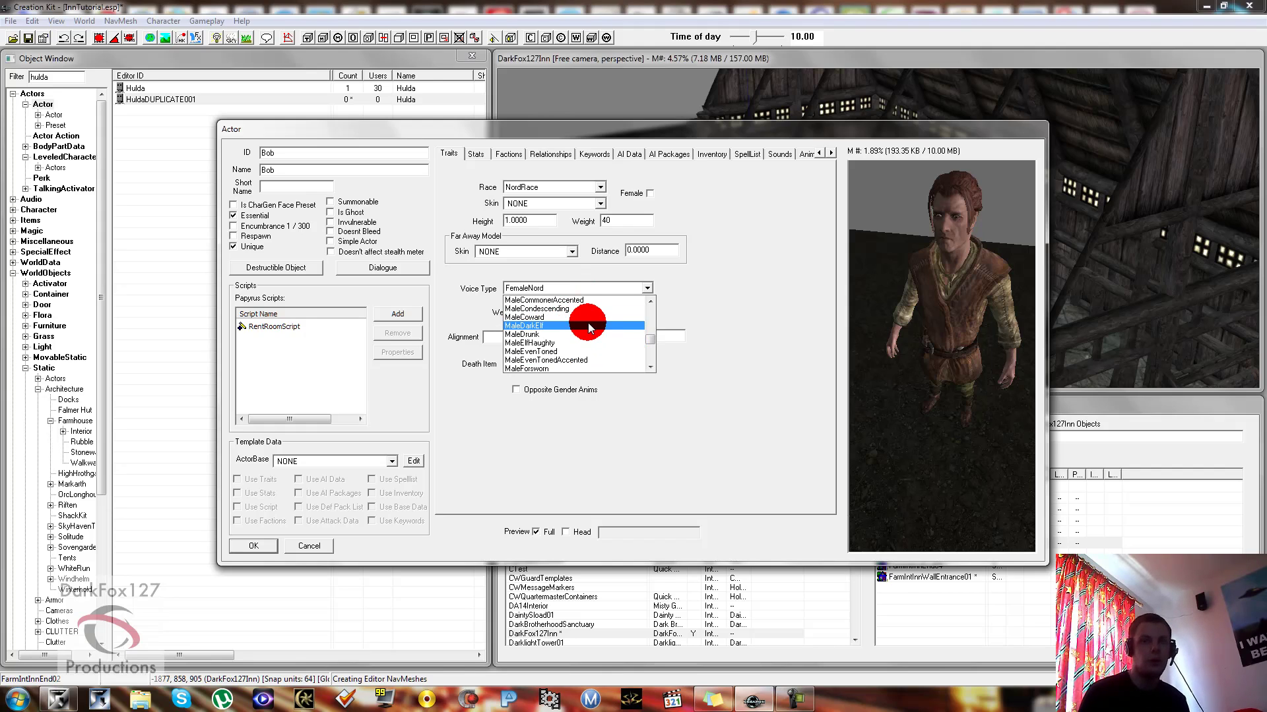
click(591, 351)
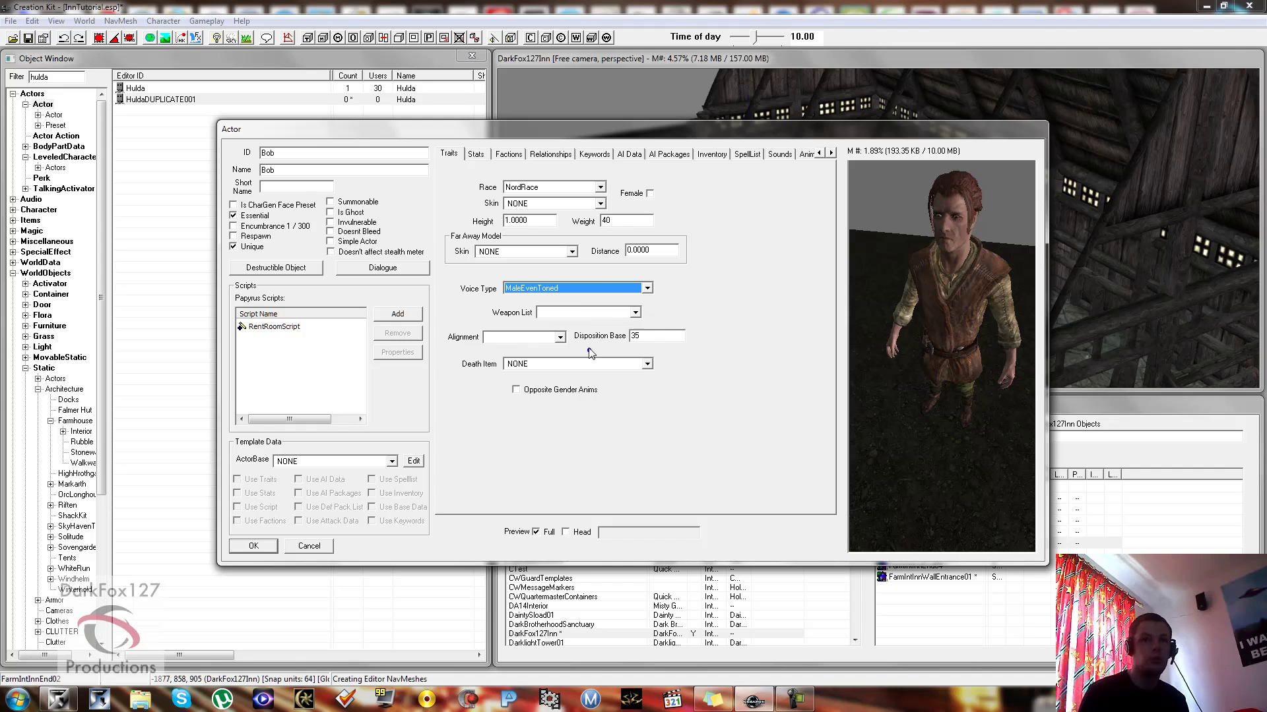
Set Bob's disposition base to 78
click(655, 335)
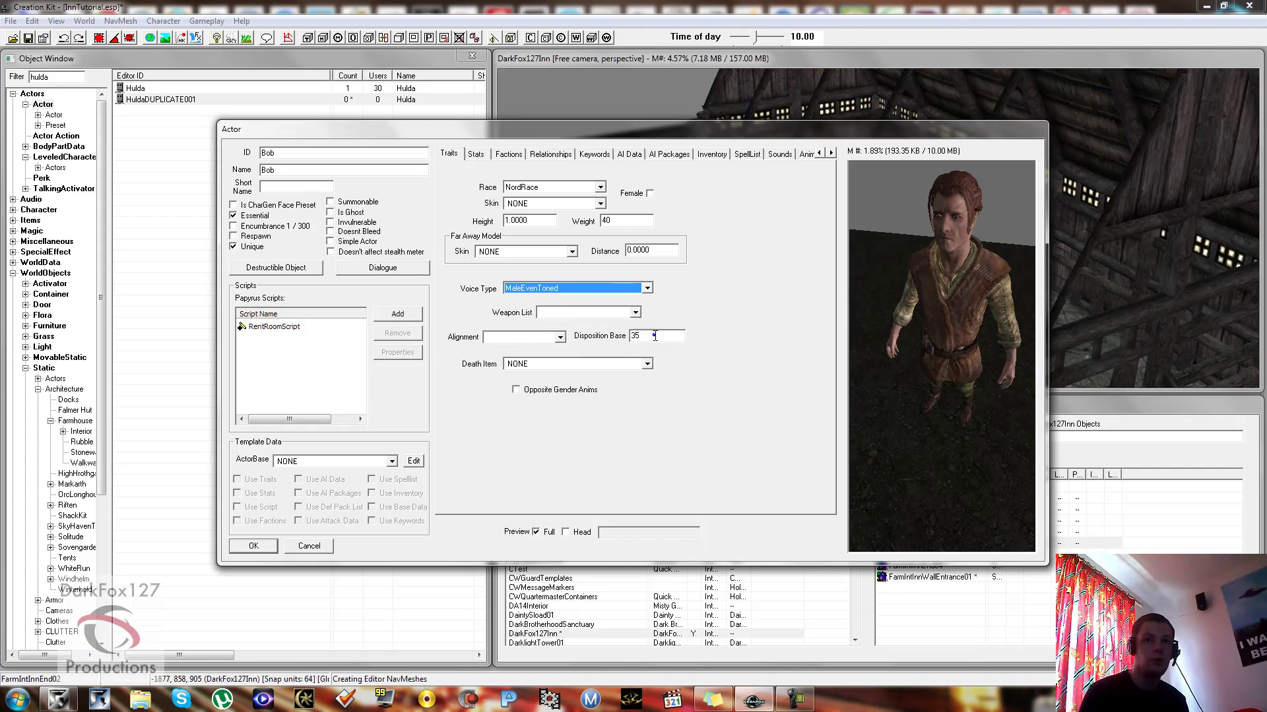
double_click(655, 336)
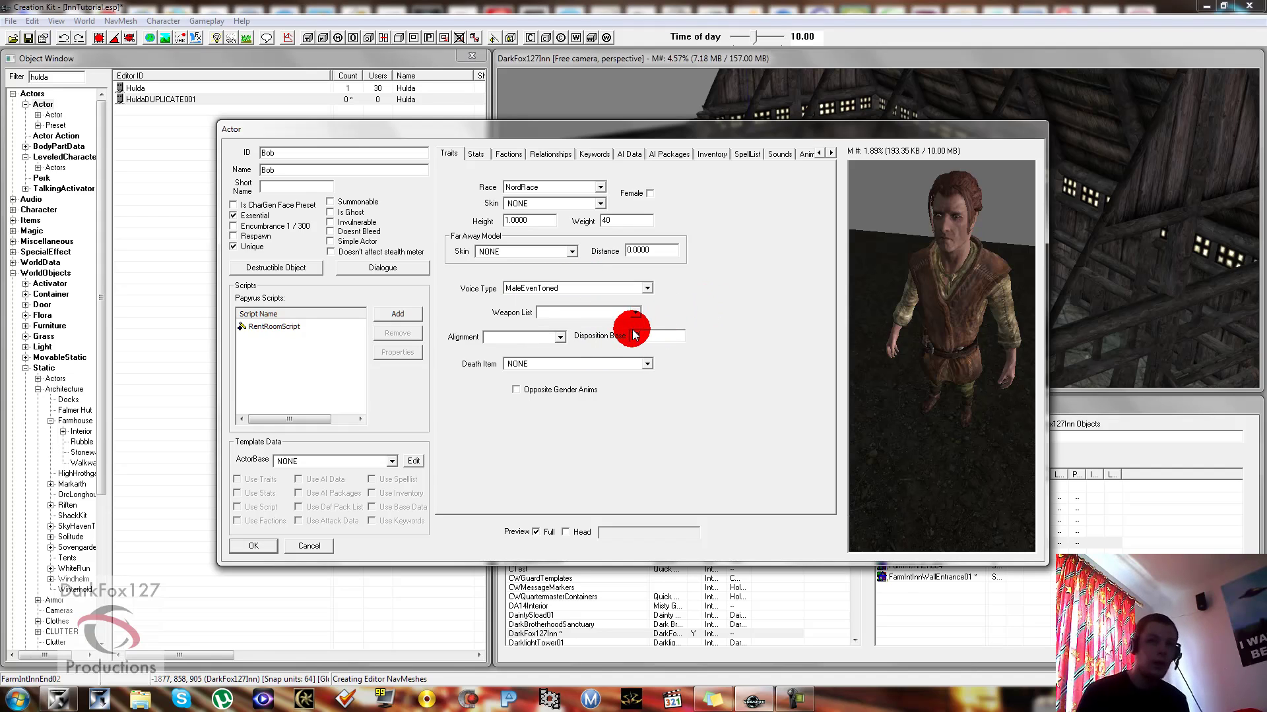
text(78)
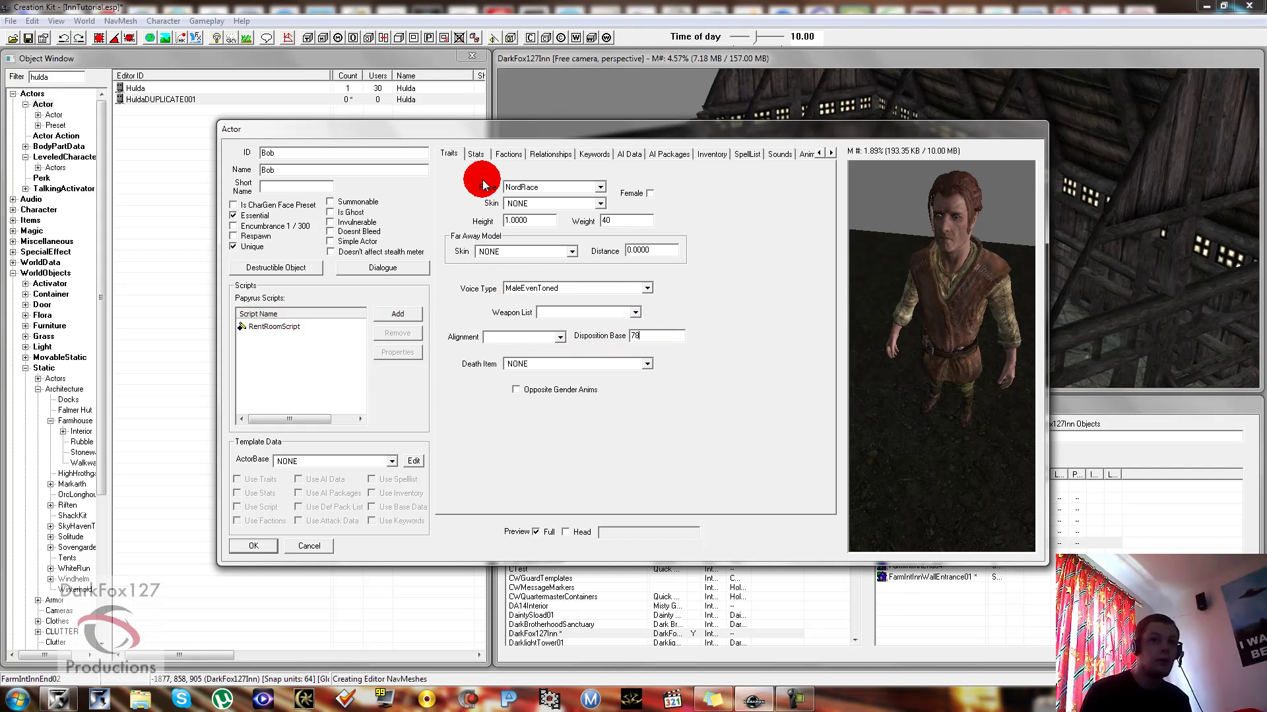
Review Bob's stats, including his class, speed, skills, health offset and level, without changing them
click(475, 156)
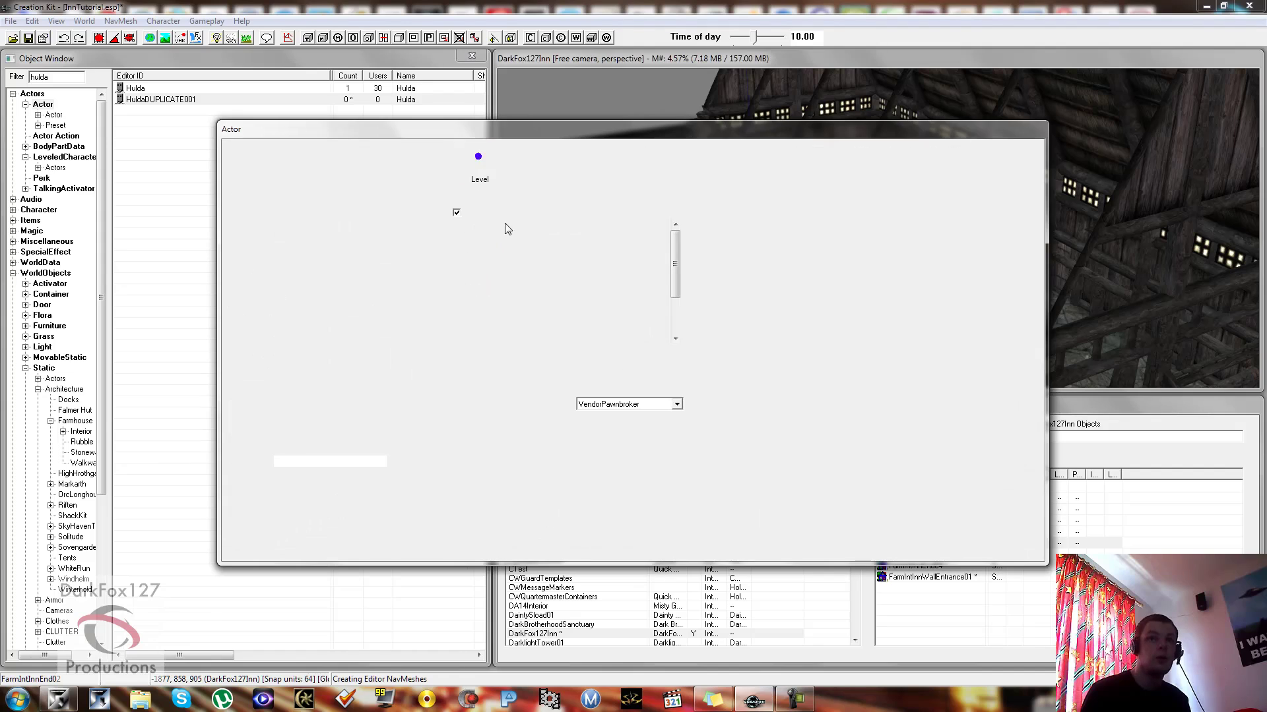
click(506, 248)
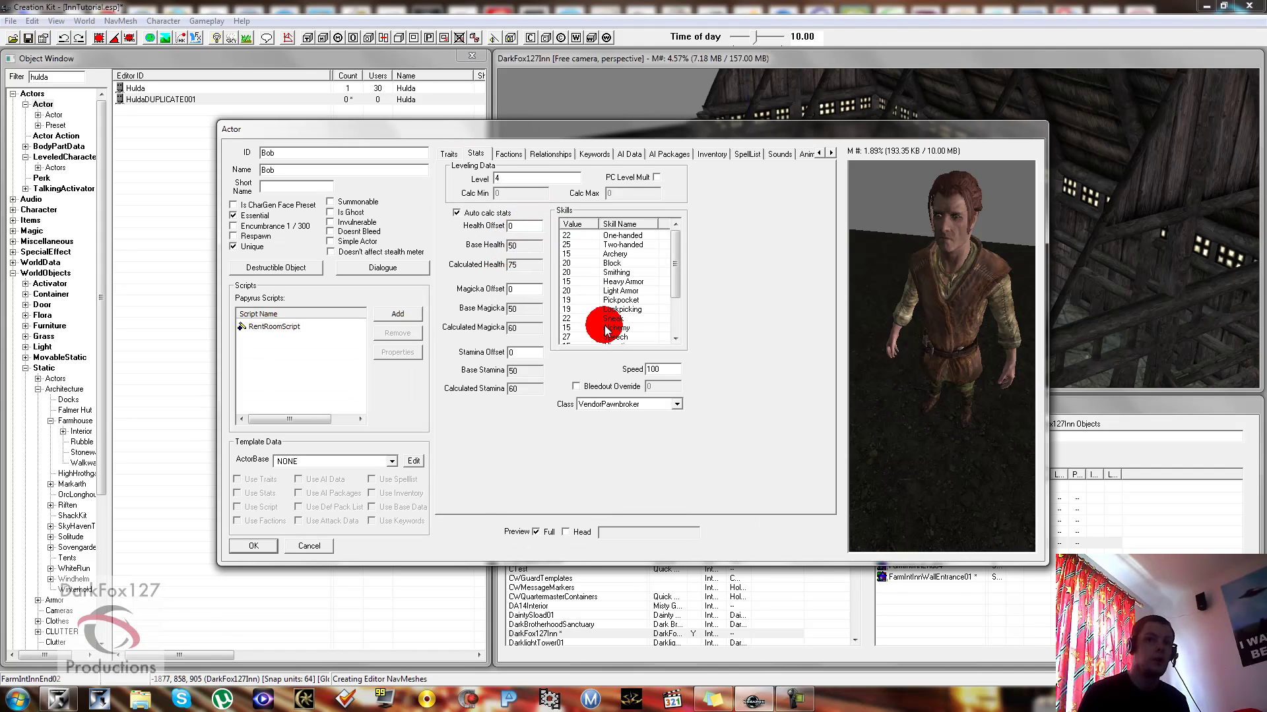
click(629, 404)
click(629, 404)
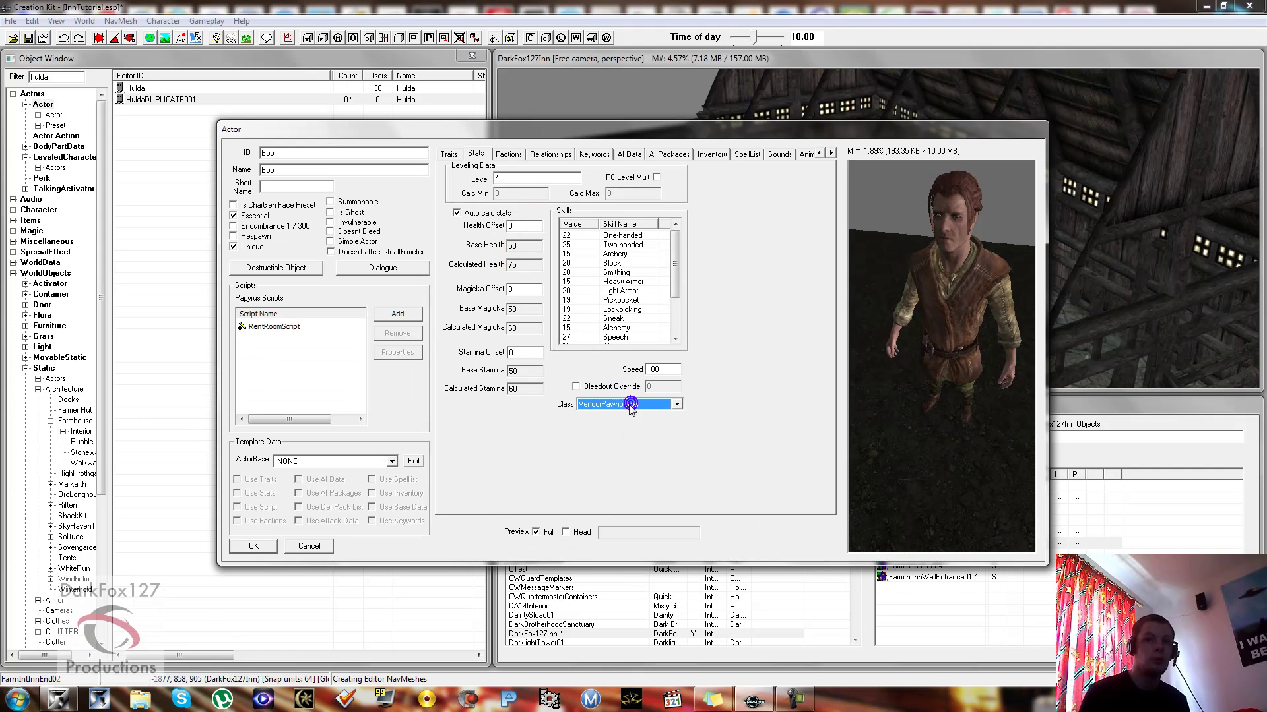
click(620, 282)
click(670, 373)
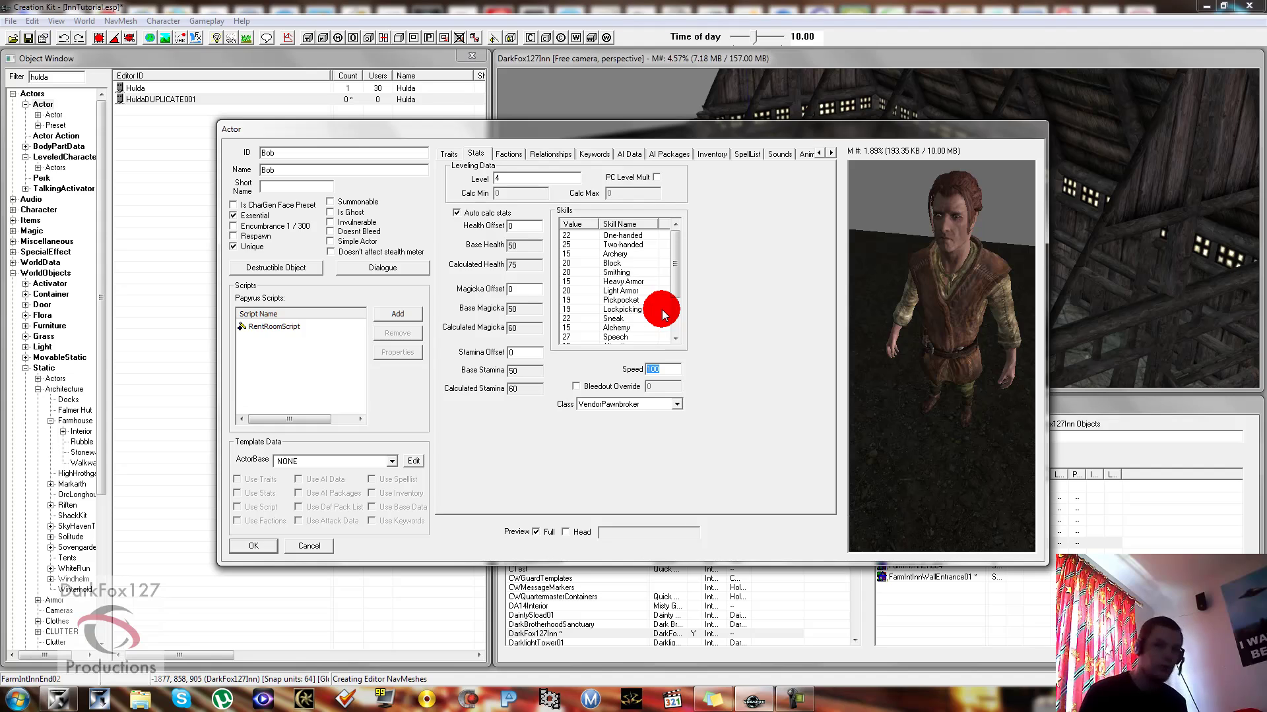
click(623, 273)
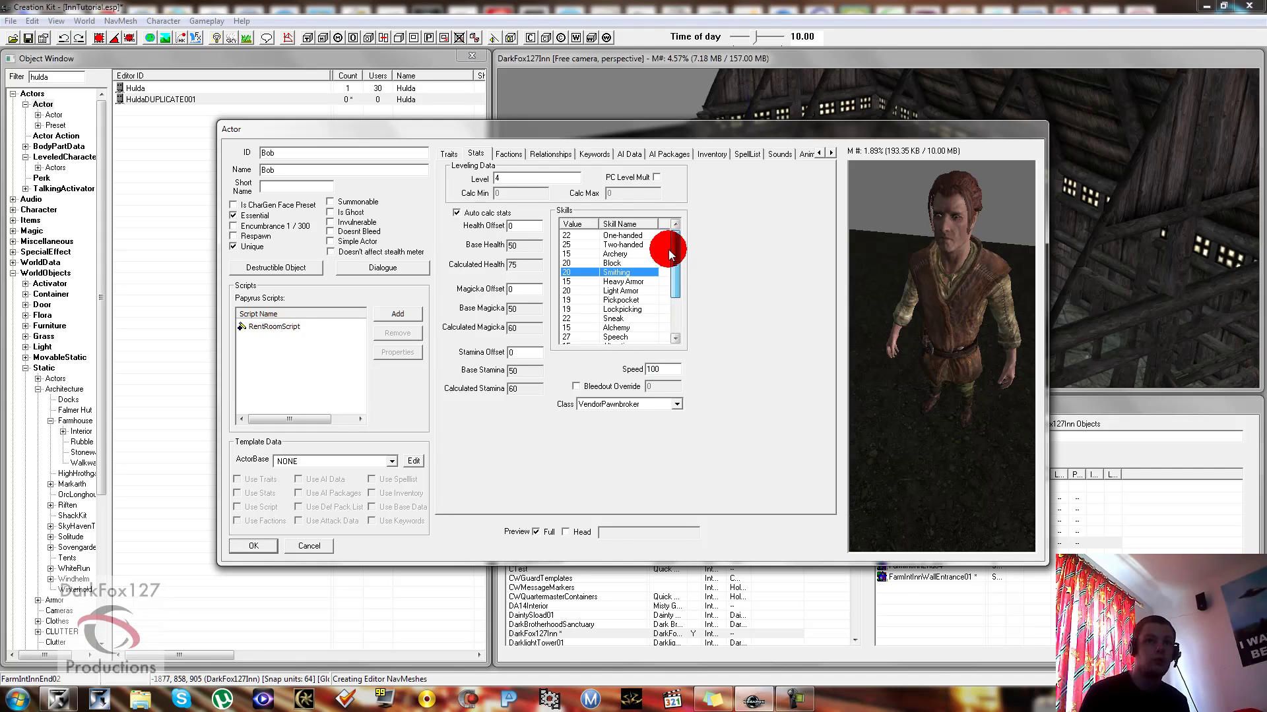
click(527, 226)
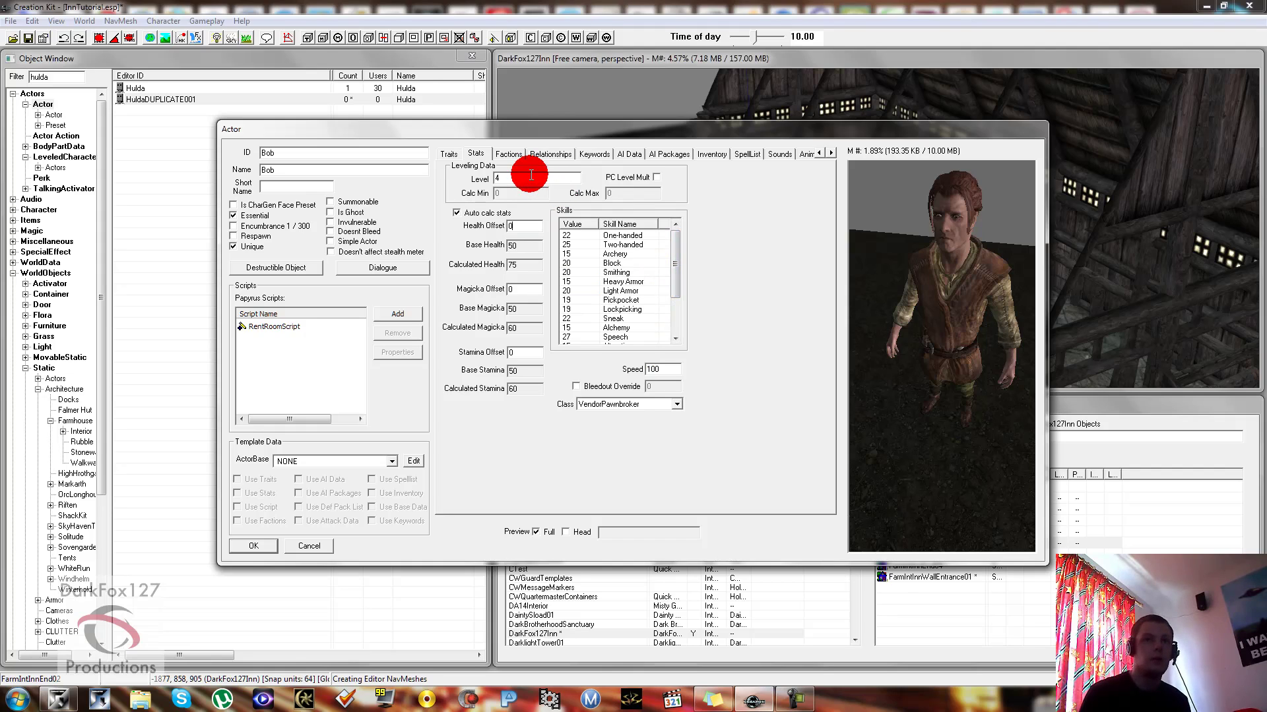
Remove WhiterunBanneredMareFaction, TownWhiterunFaction and ServicesWhiterunBanneredMare from Bob's factions
click(509, 154)
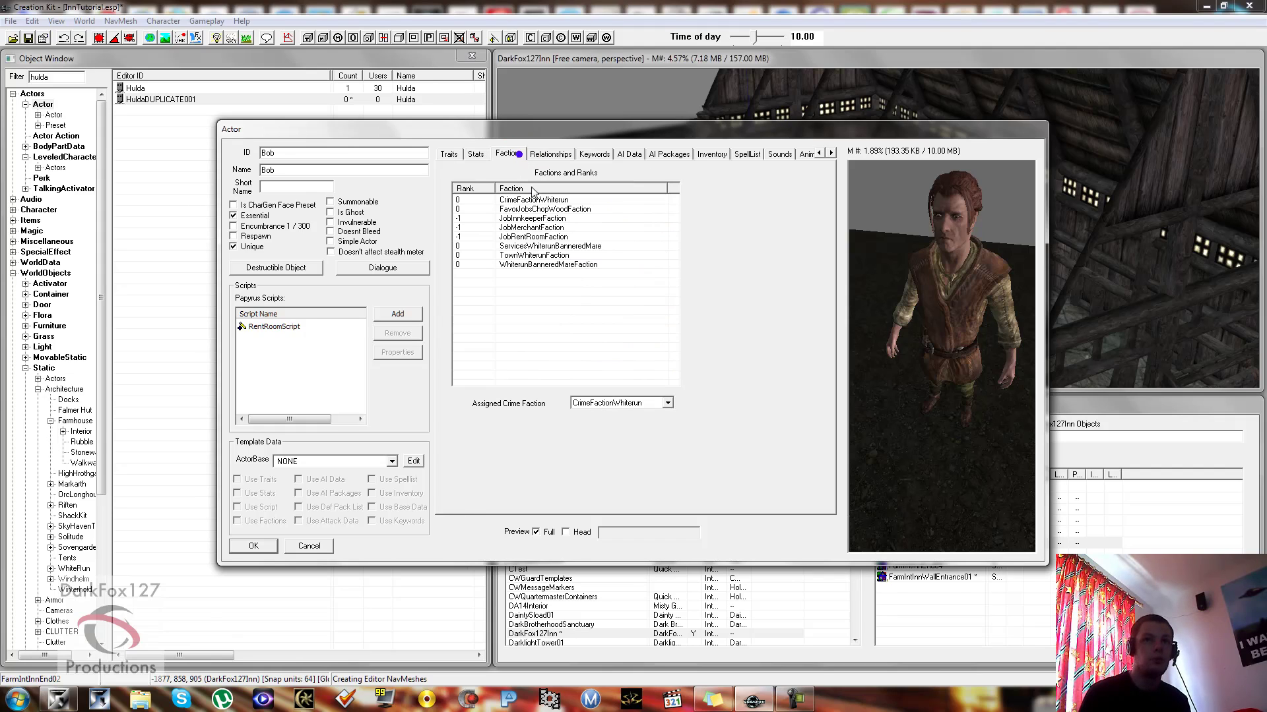
click(559, 318)
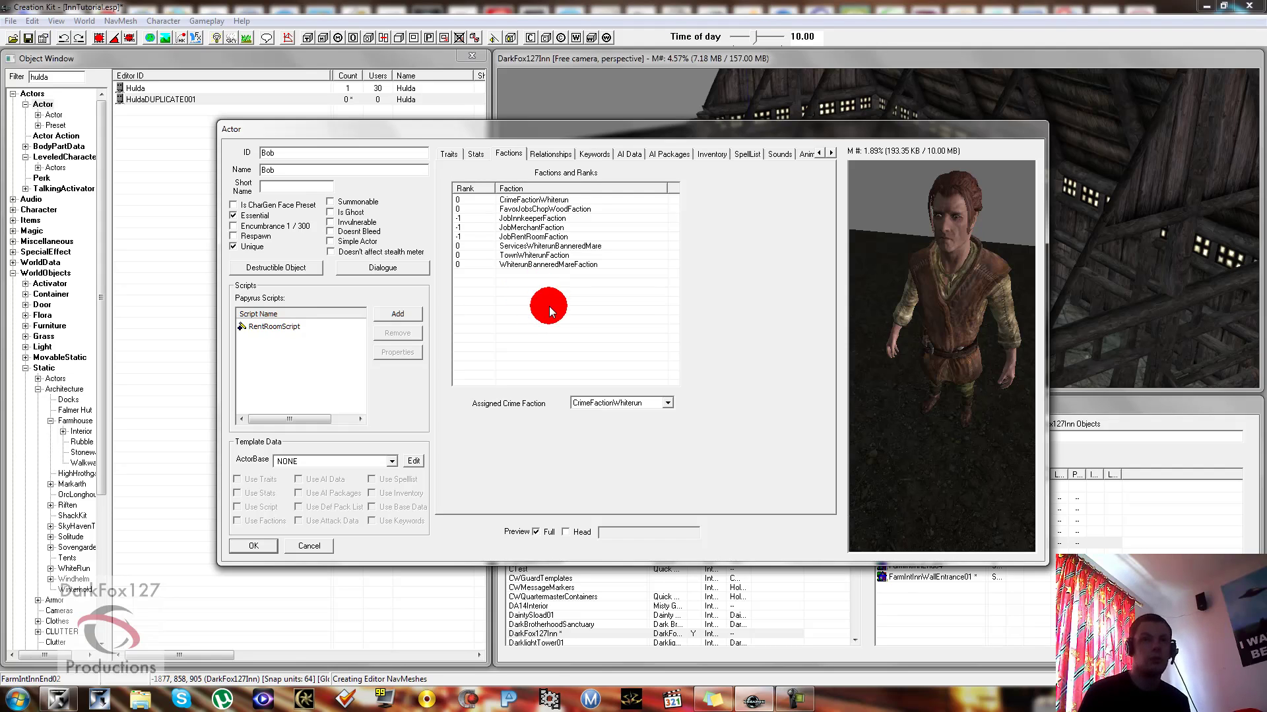
click(518, 266)
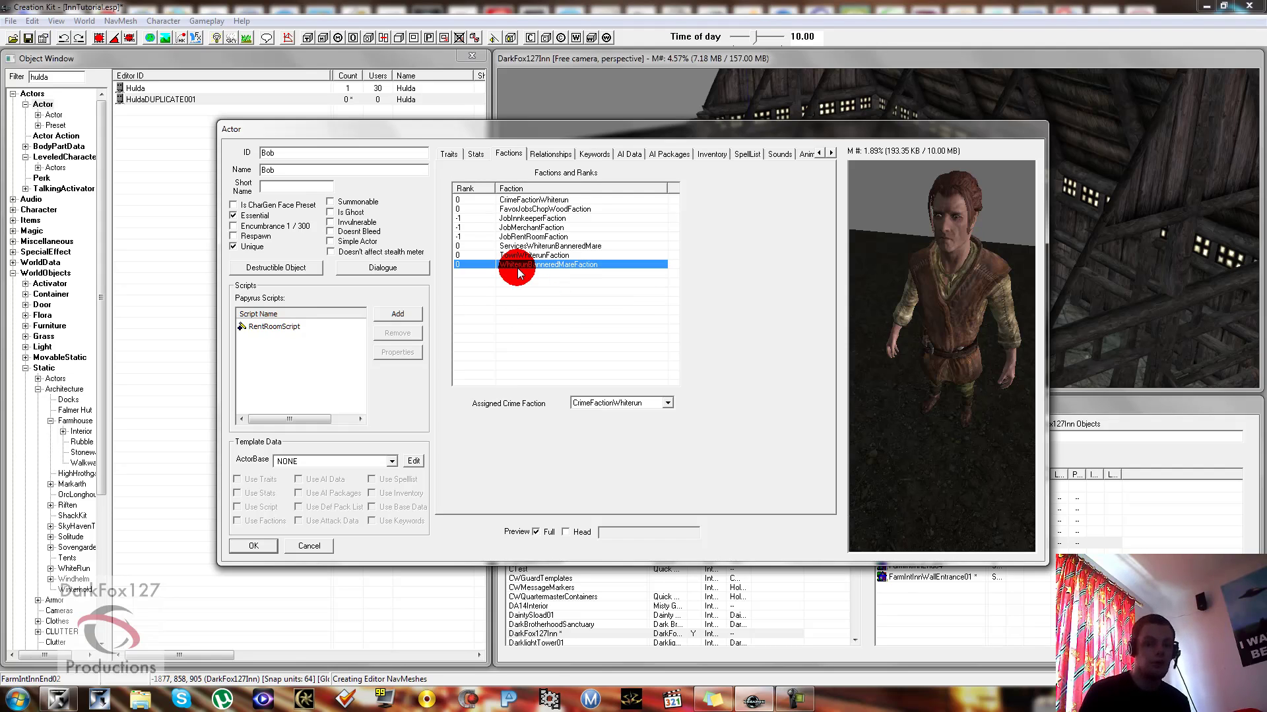
key(Delete)
click(516, 255)
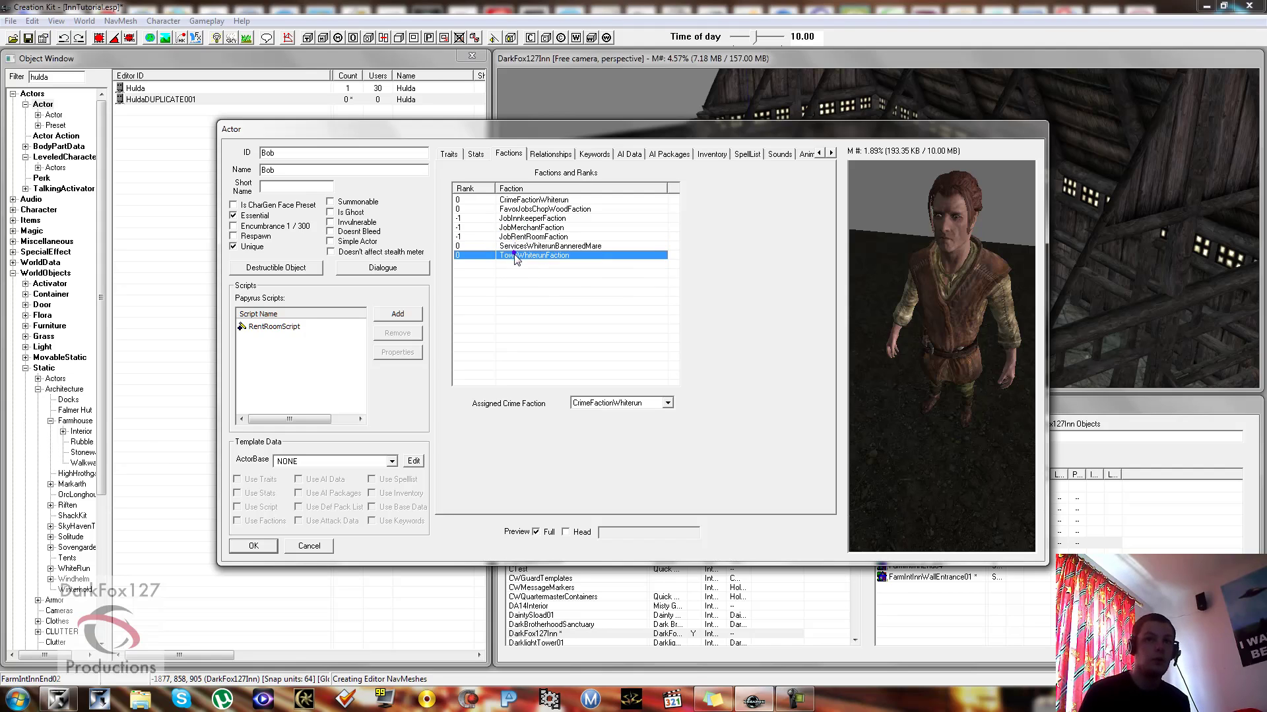
key(Delete)
click(516, 247)
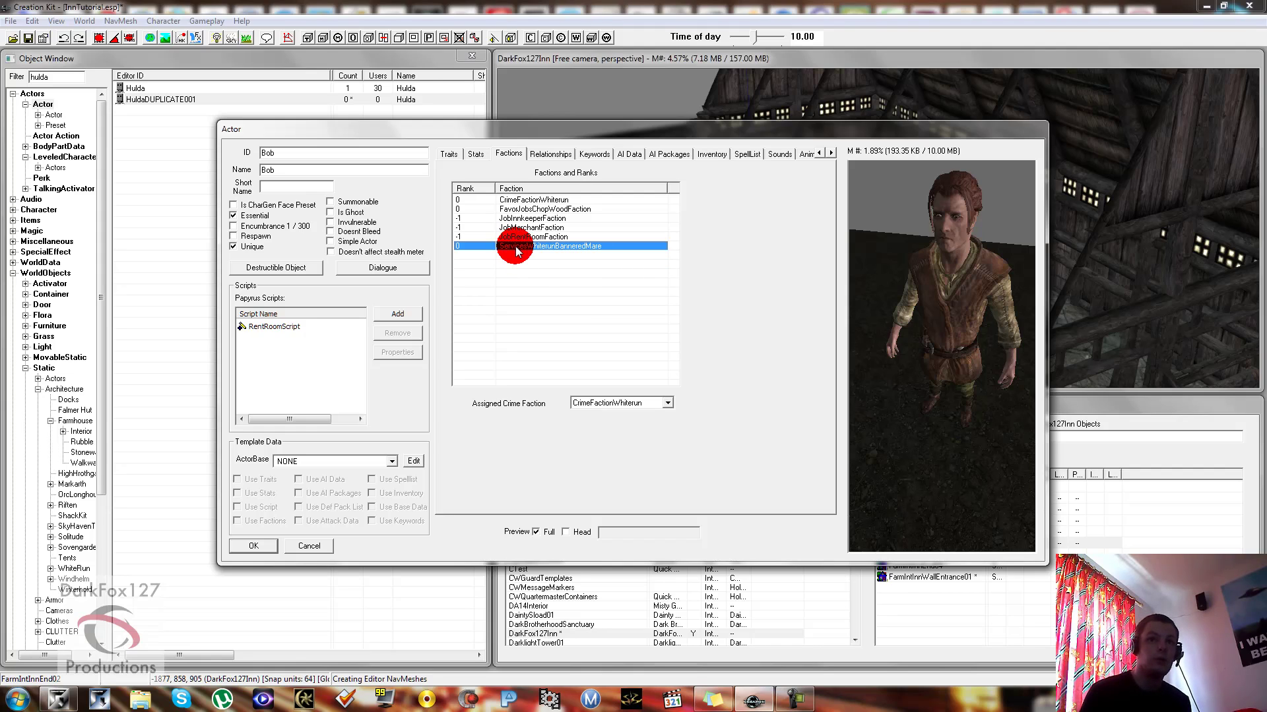
key(Delete)
Remove FavorJobsChopWoodFaction and CrimeFactionWhiterun from Bob's factions, keeping the innkeeper, merchant and rent room job factions
click(515, 238)
click(515, 239)
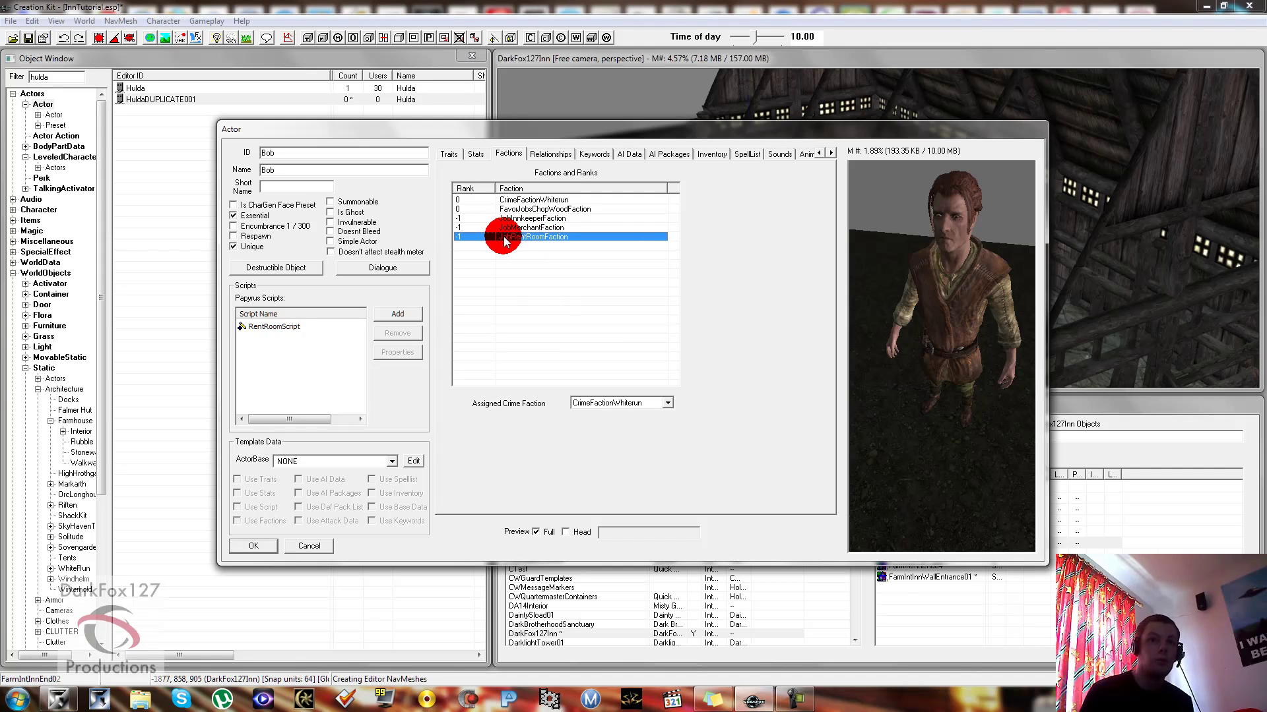
click(508, 229)
click(518, 218)
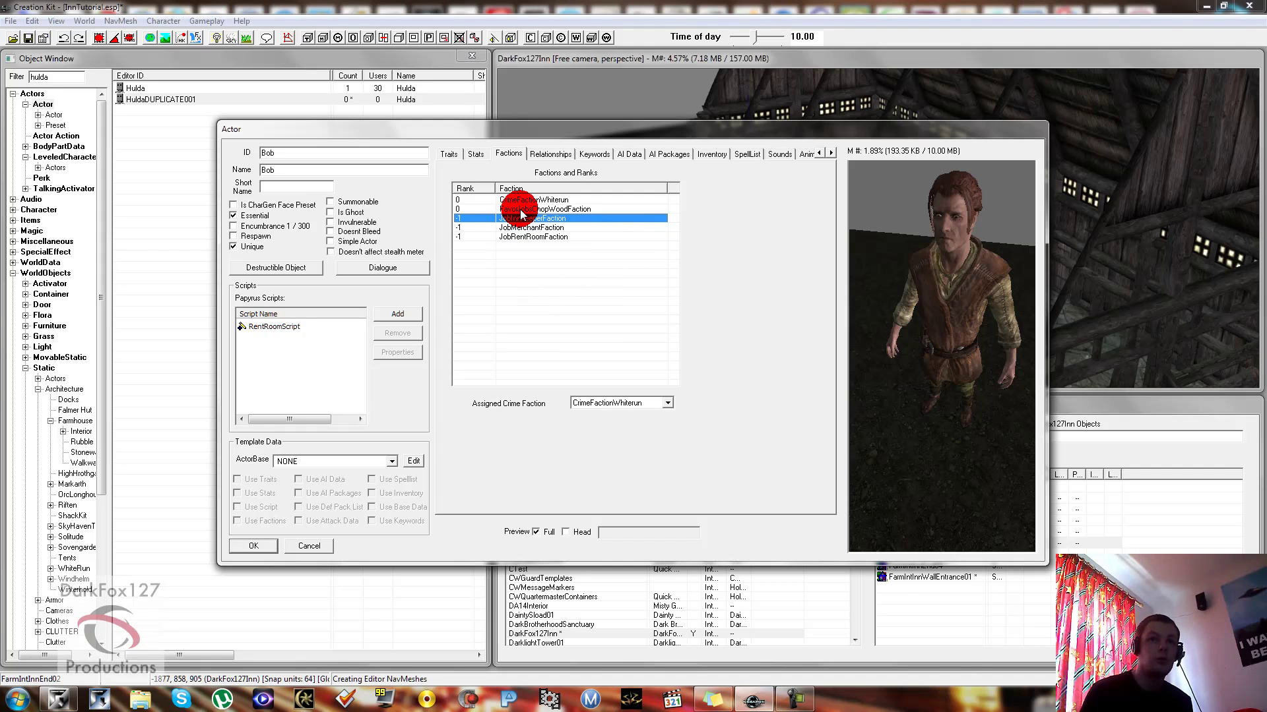
click(519, 209)
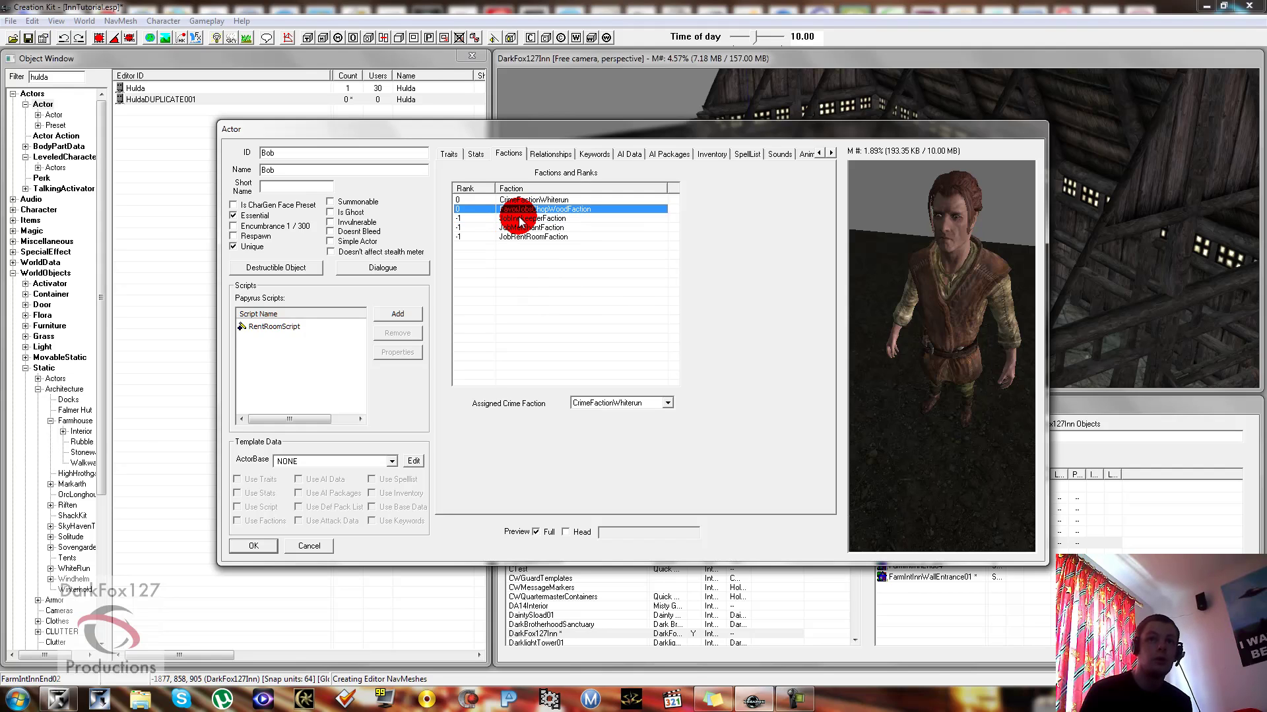
key(Delete)
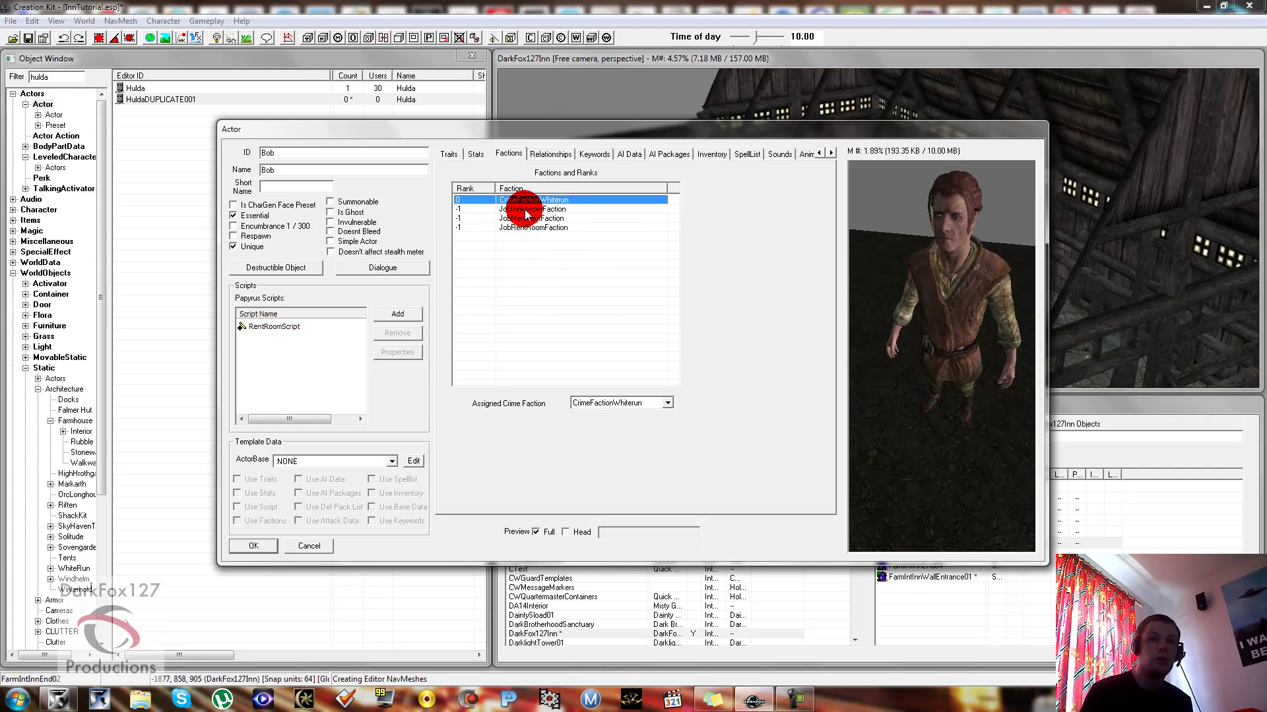
key(Delete)
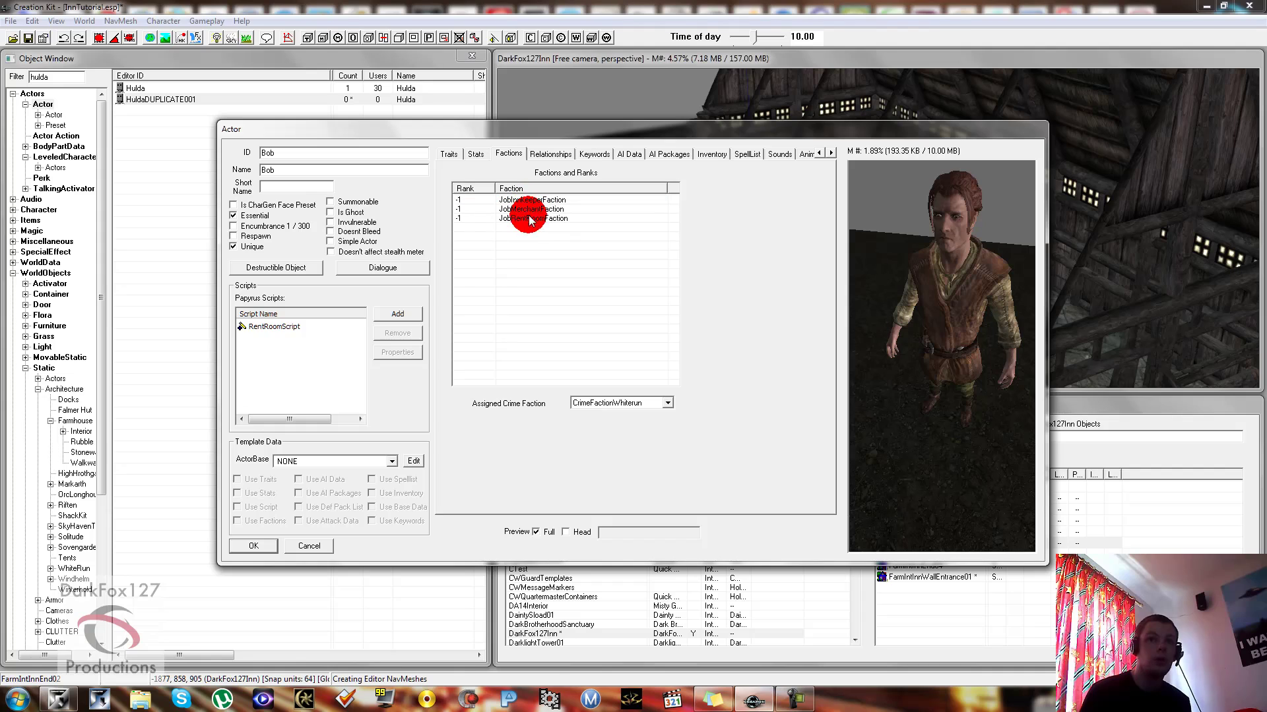
Set Bob's assigned crime faction to NONE
click(587, 404)
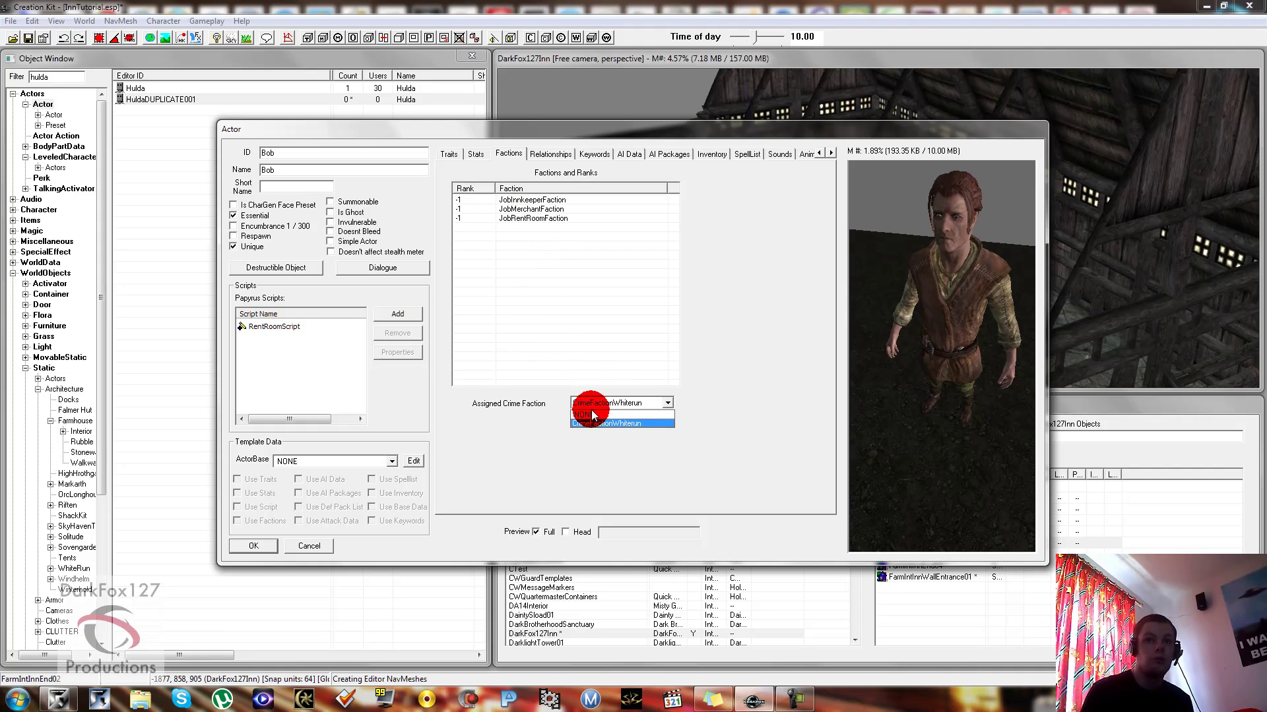
scroll(580, 396, up, 3)
click(543, 296)
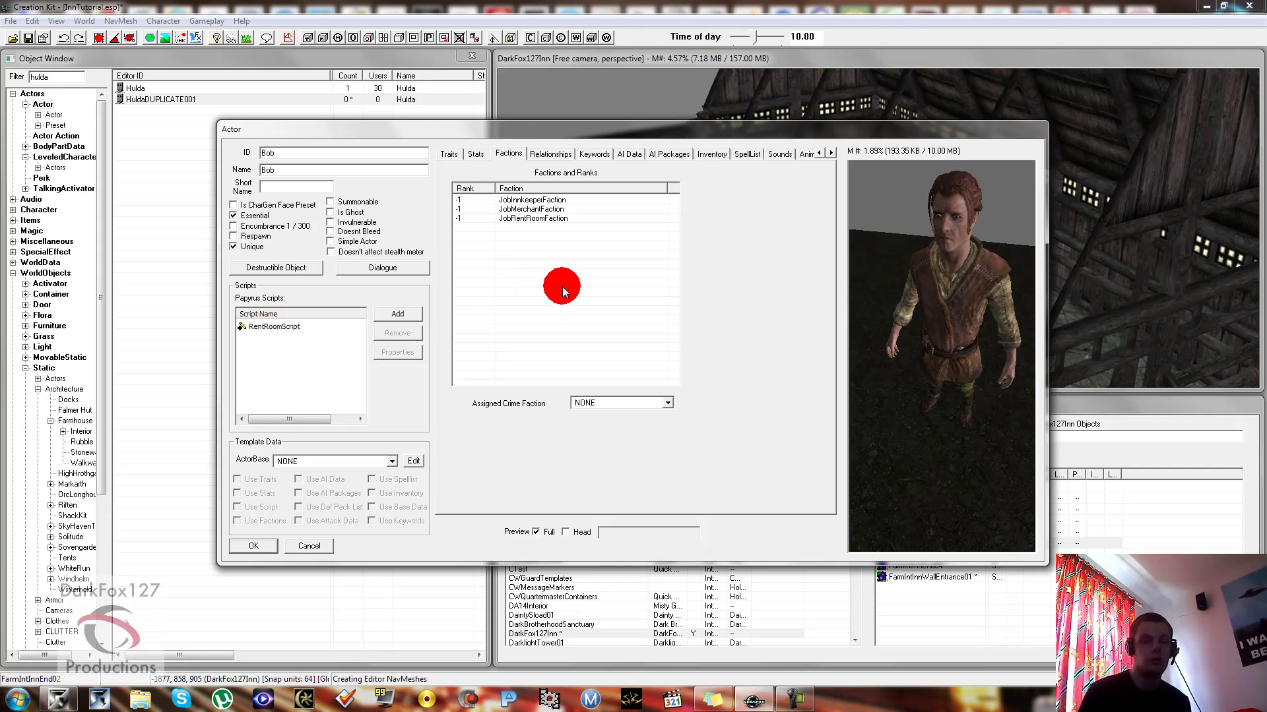
Set Bob's rank to 0 in JobInnkeeperFaction, JobMerchantFaction and JobRentRoomFaction
click(518, 199)
text(0)
key(Return)
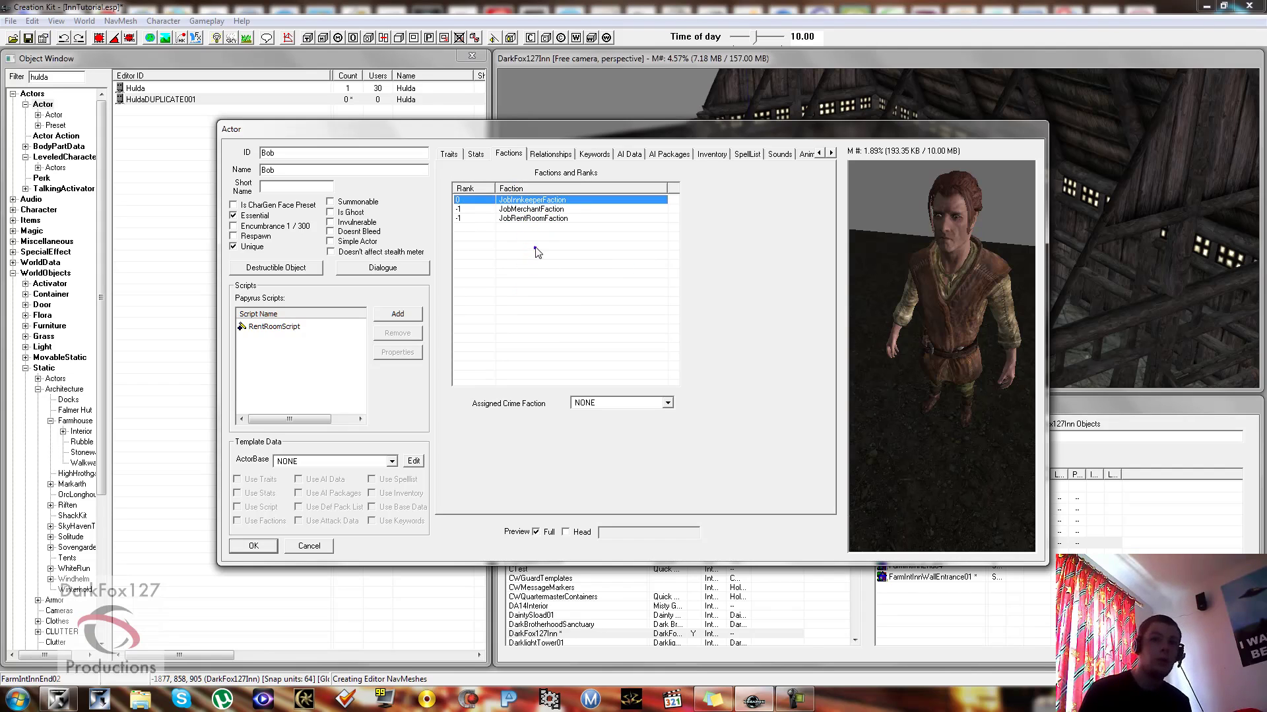
click(533, 210)
text(0)
key(Return)
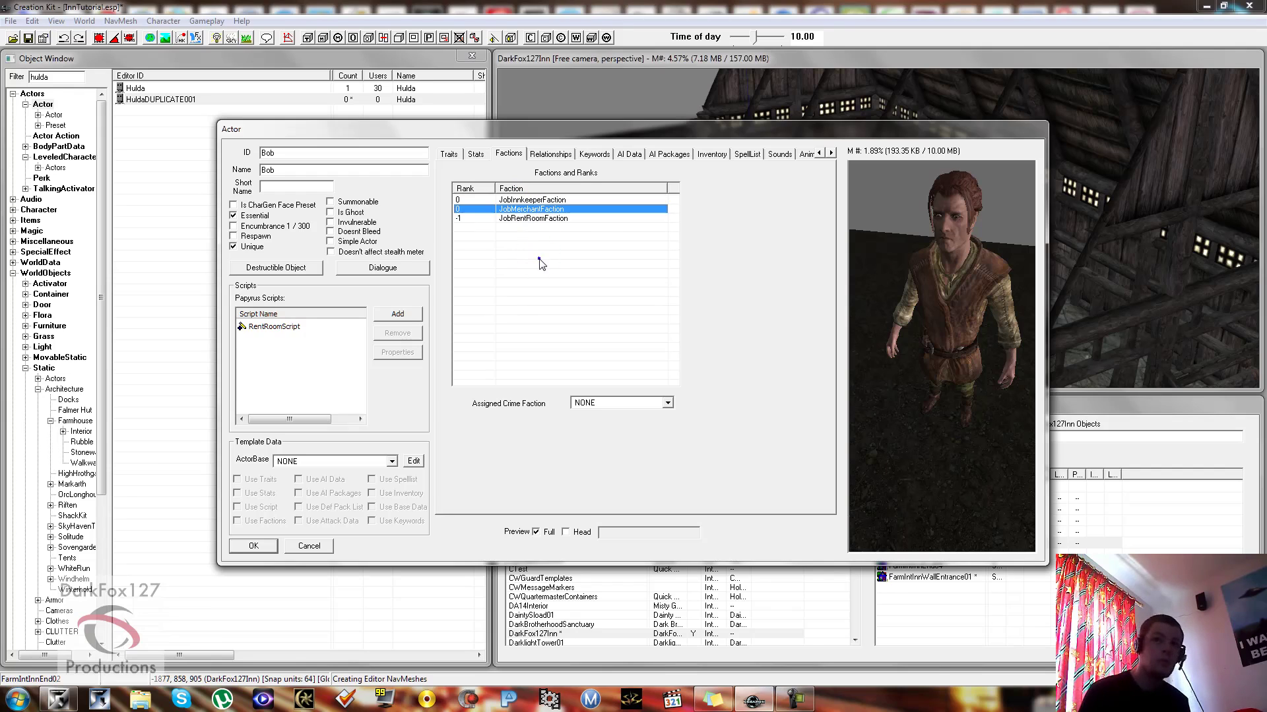
click(543, 220)
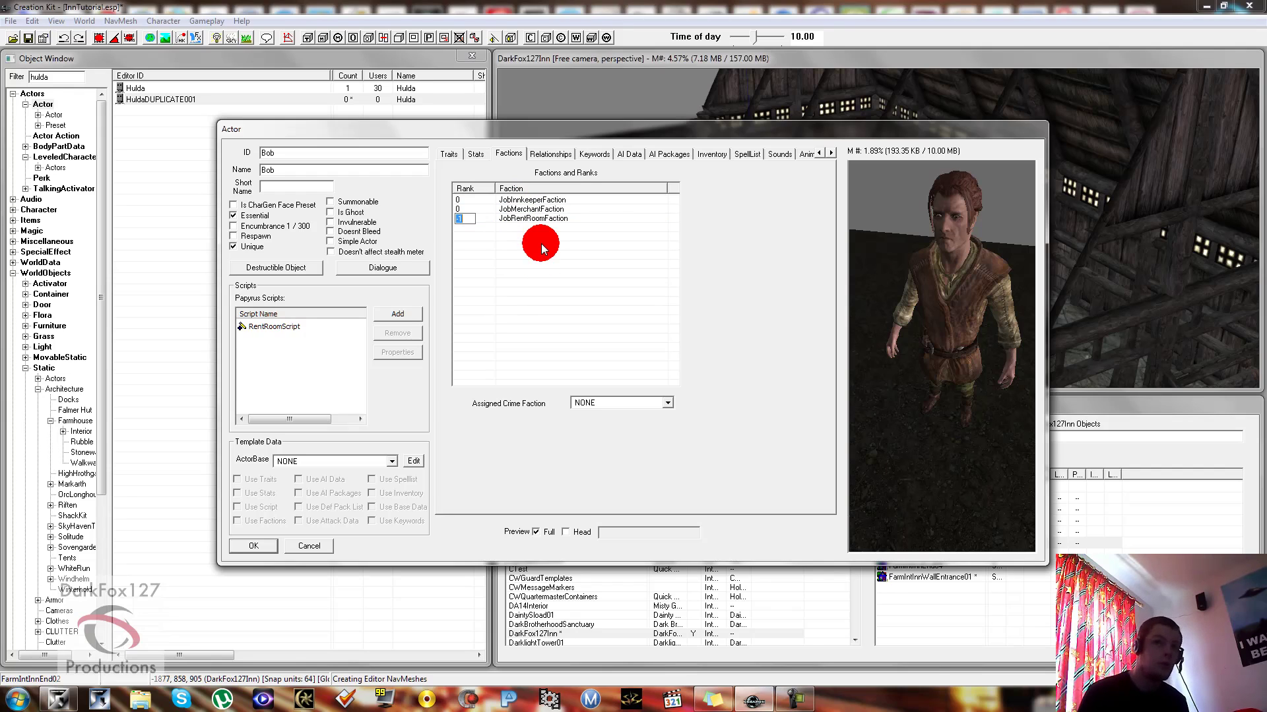
text(0)
key(Return)
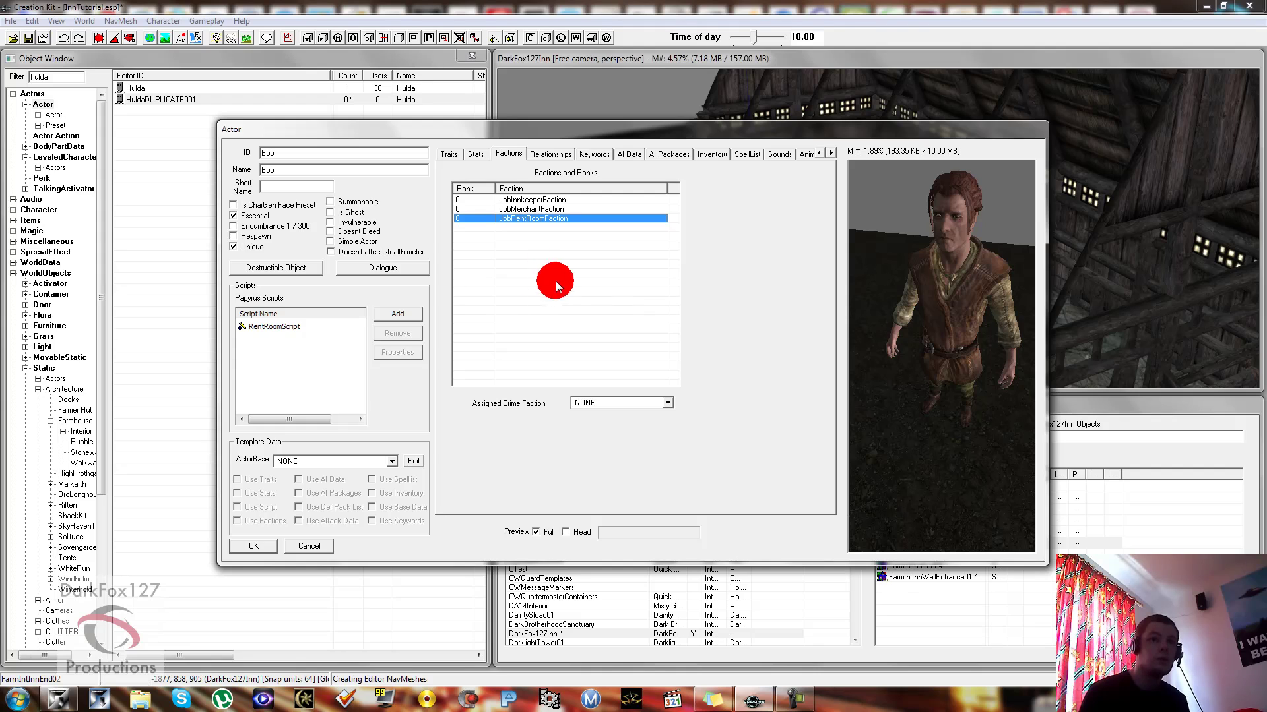
Review Bob's relationships, keywords and AI attributes, including aggression, mood and assistance, without changing them
click(543, 153)
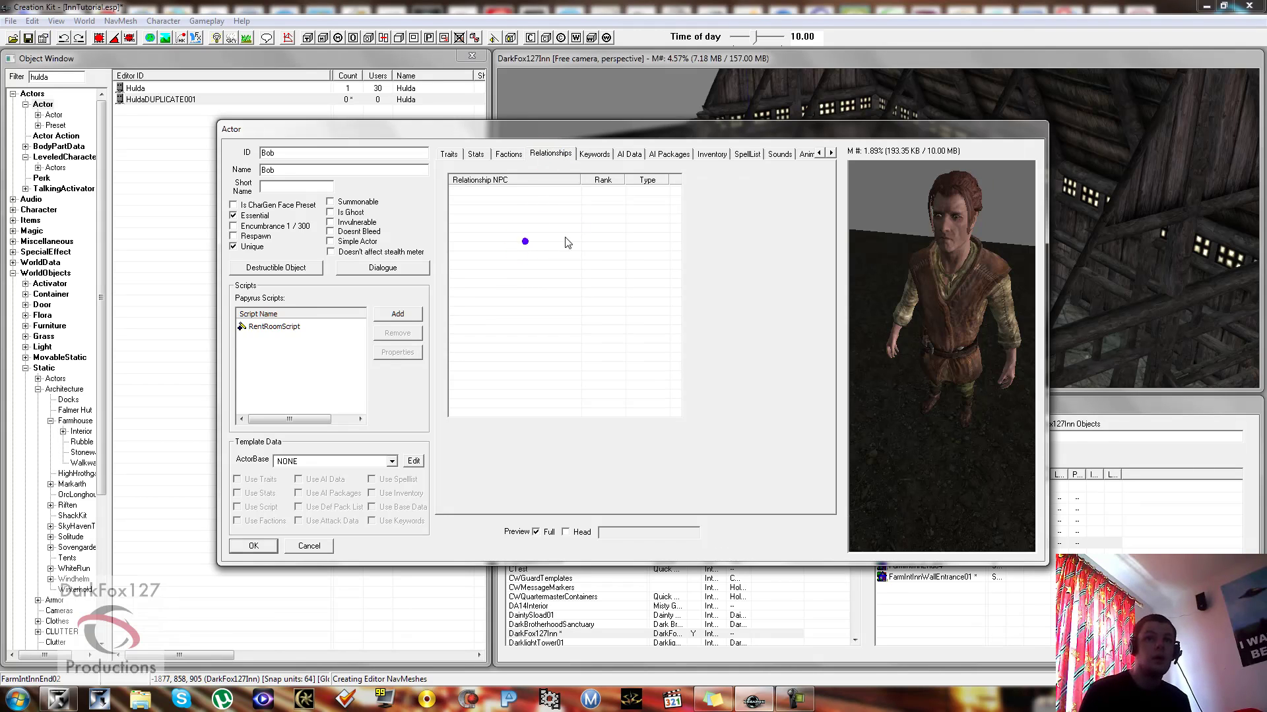
click(583, 156)
click(628, 154)
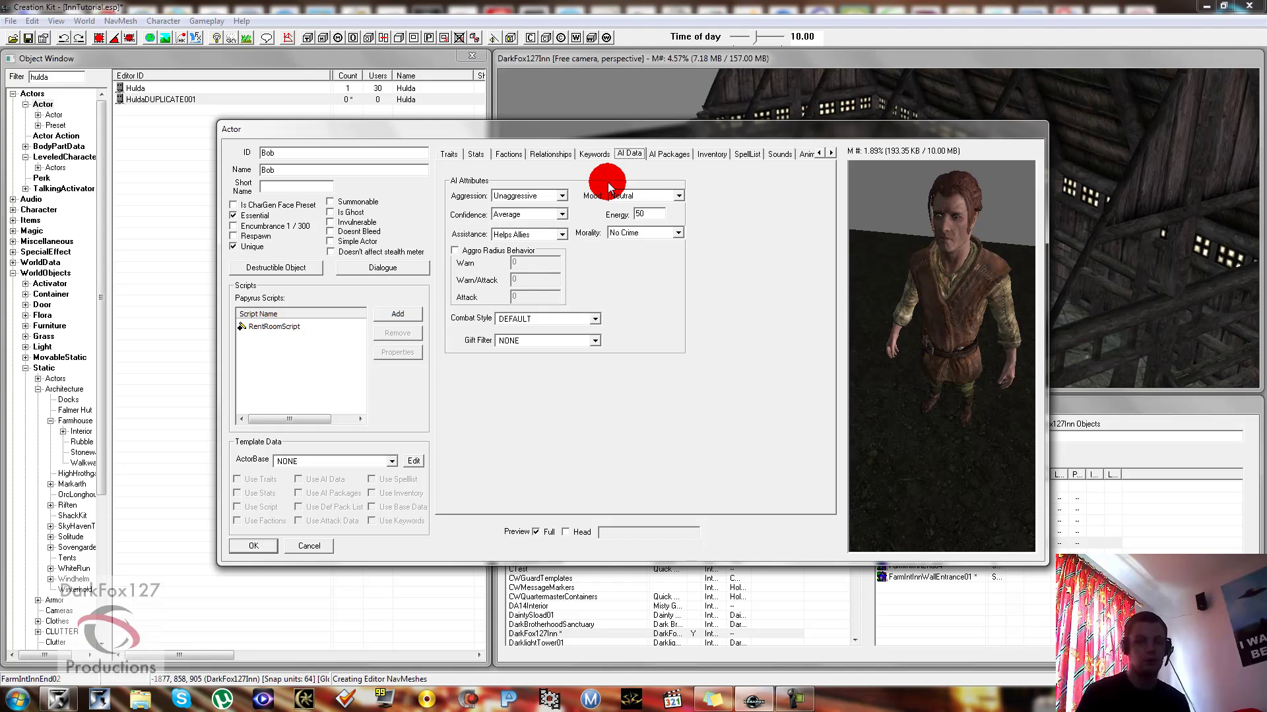
click(547, 196)
click(549, 200)
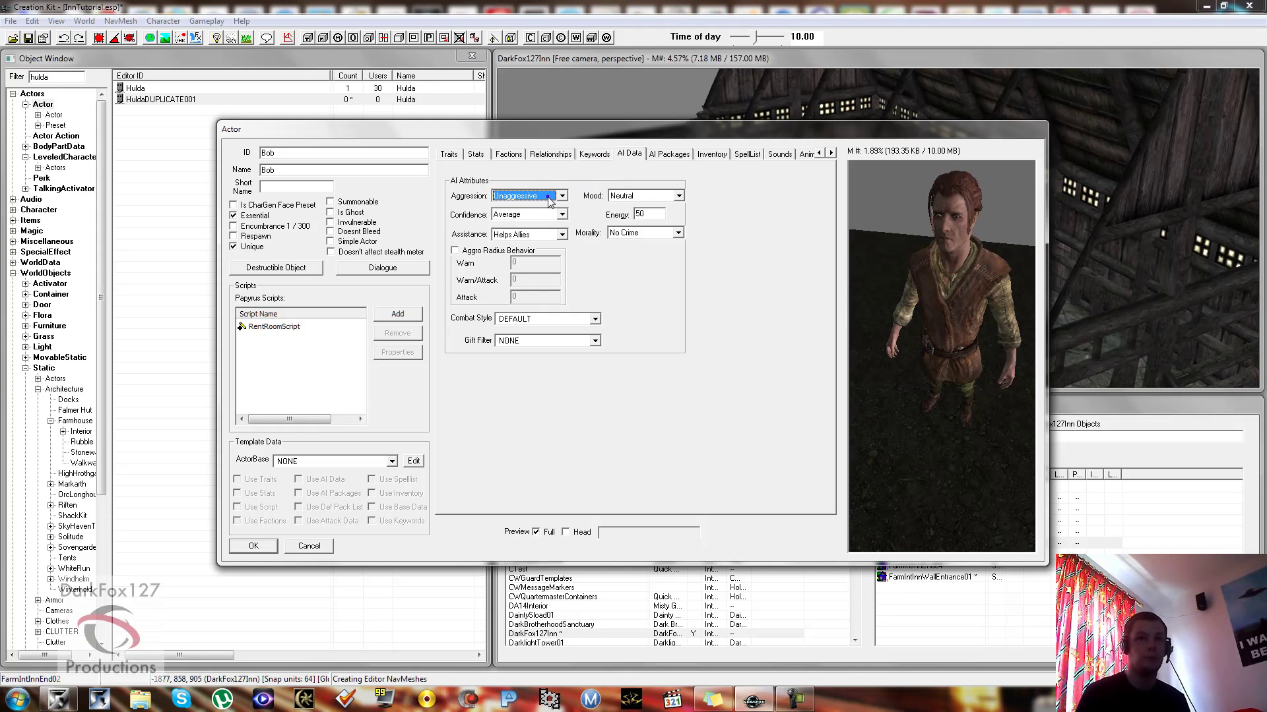
click(632, 196)
click(631, 207)
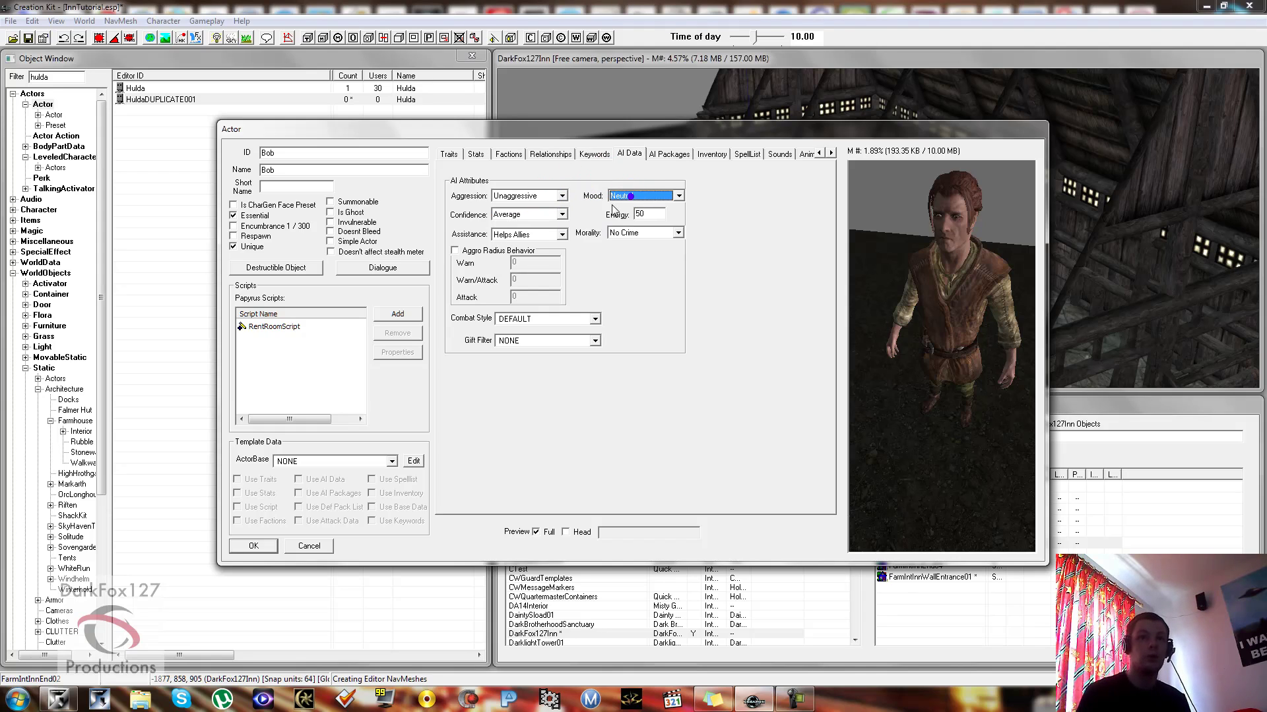
click(558, 235)
click(560, 244)
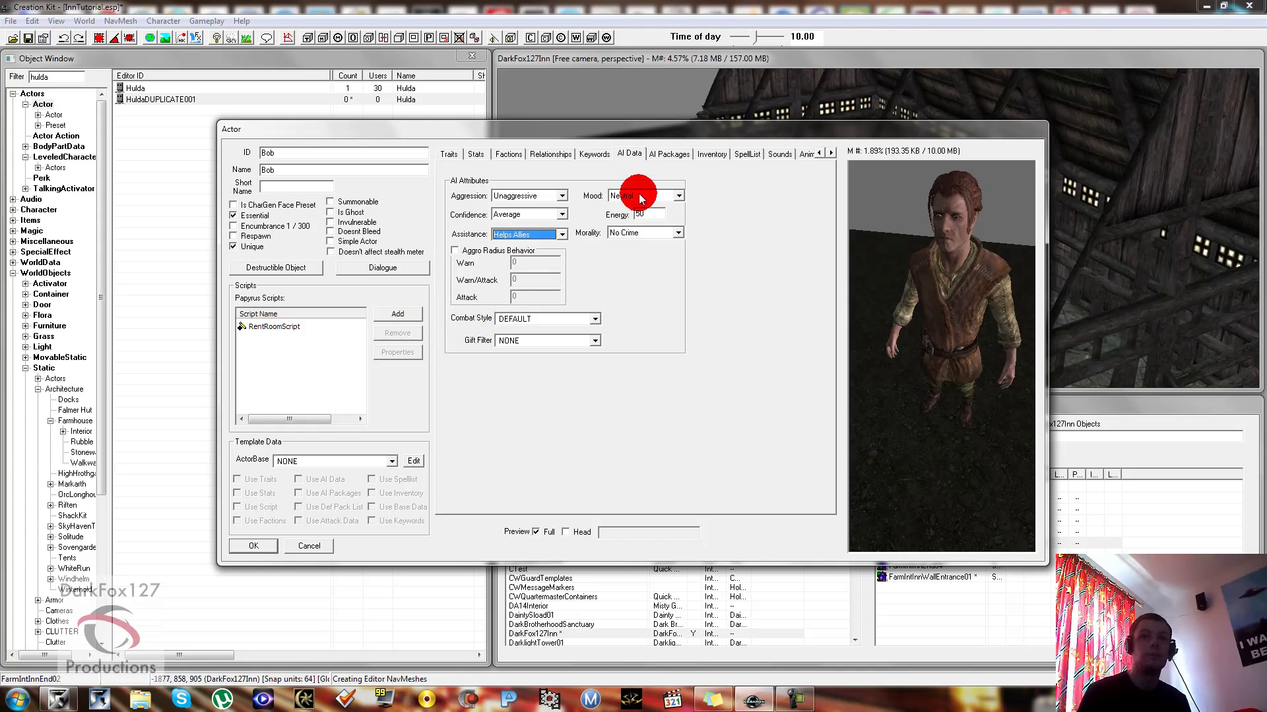
Remove the Whiterun innkeeper package from Bob's AI package list
click(665, 158)
right_click(584, 208)
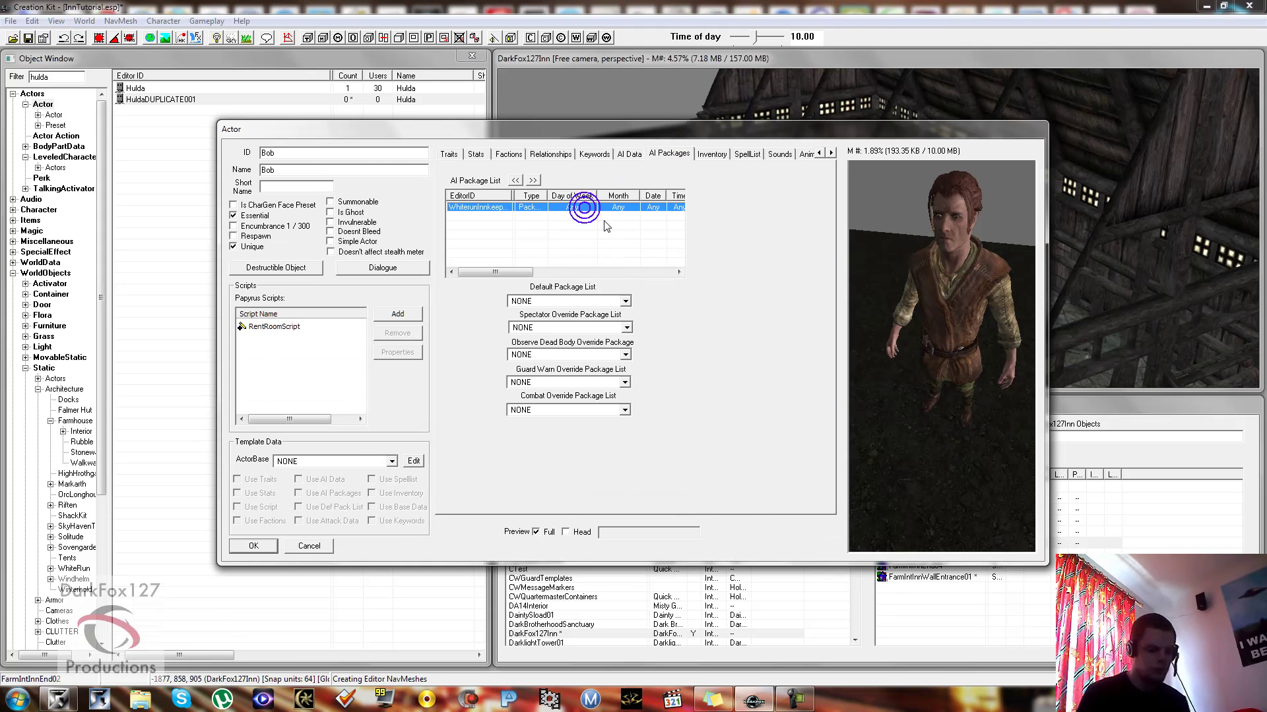
click(594, 226)
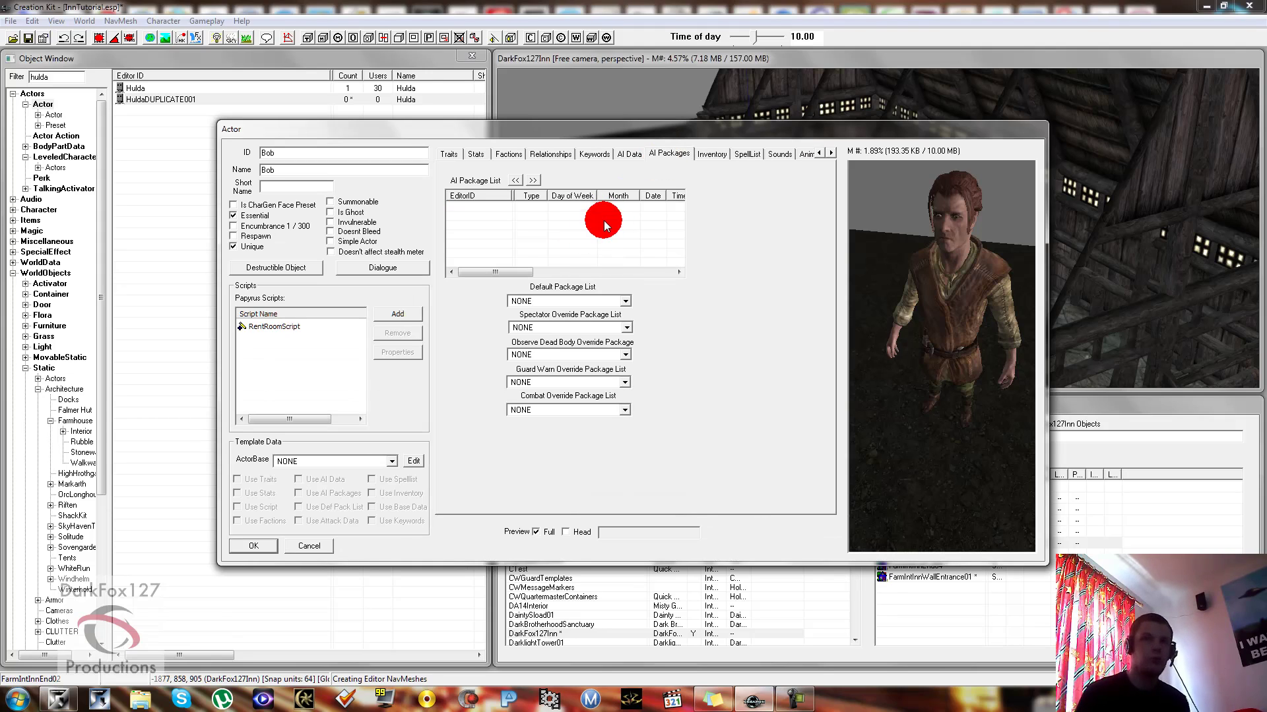
Examine Bob's outfit, inventory items, preview model and spell list without changing them
click(707, 157)
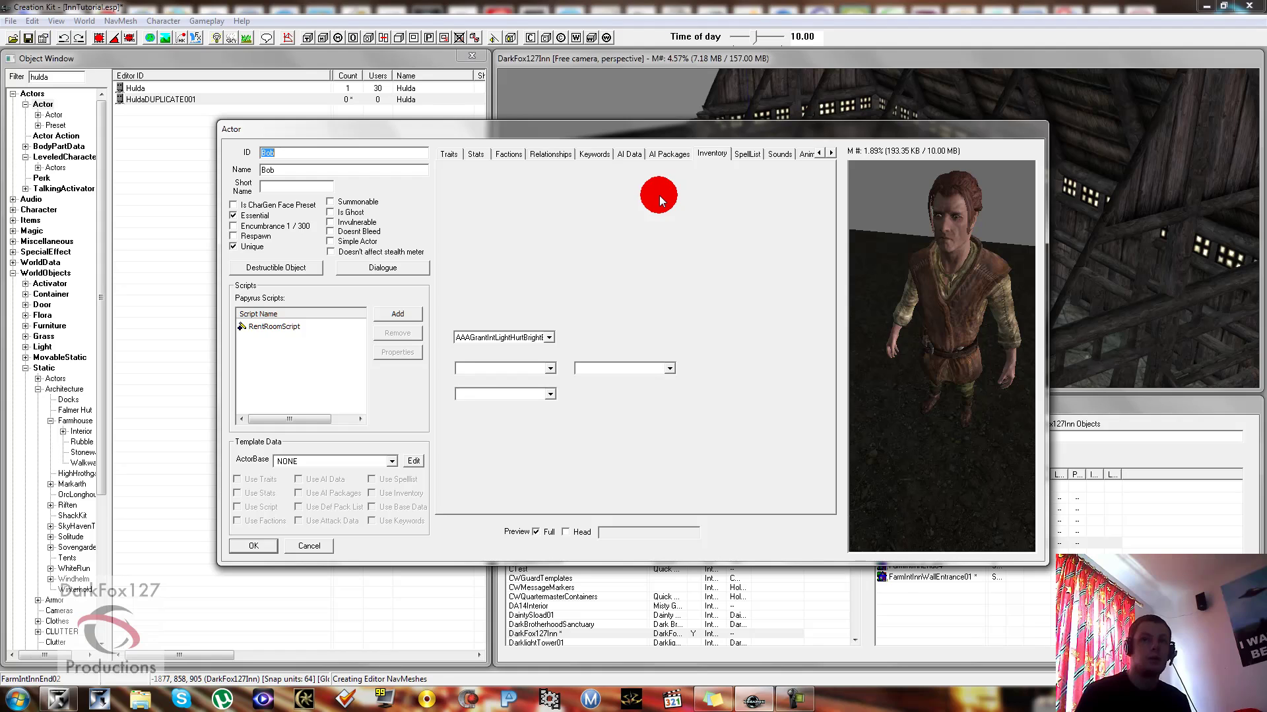
click(568, 257)
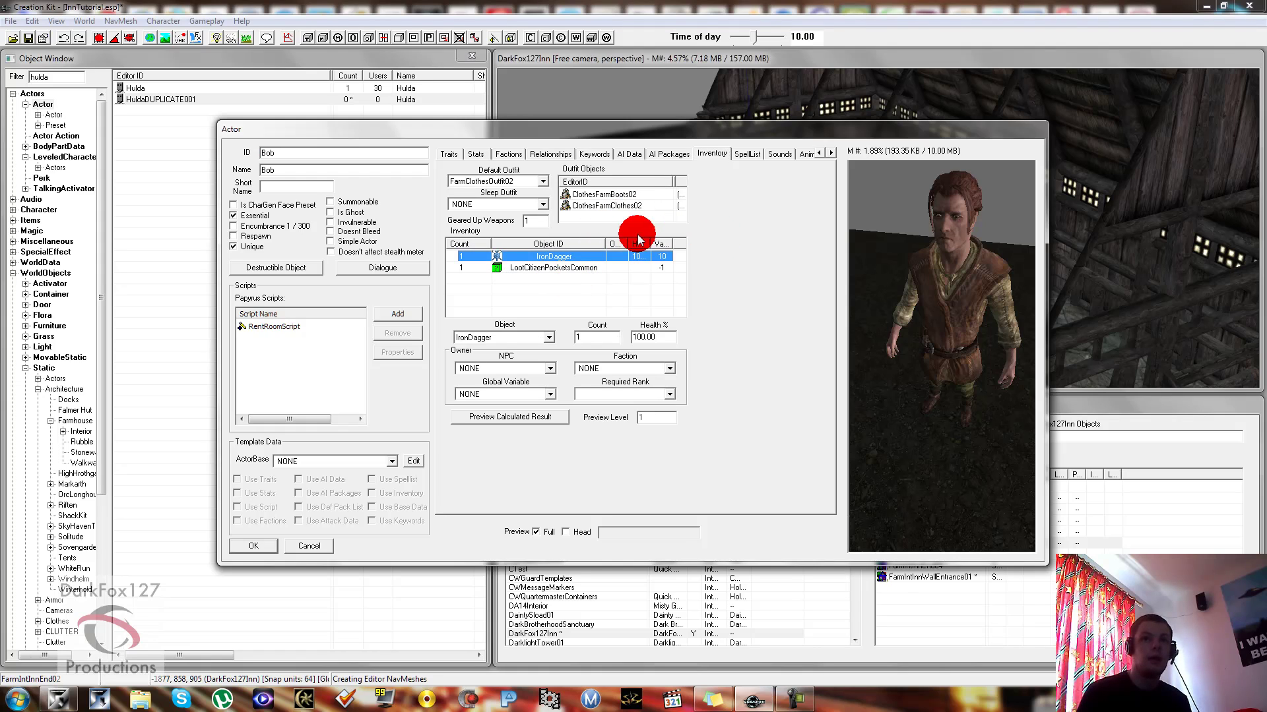
drag(877, 264, 930, 279)
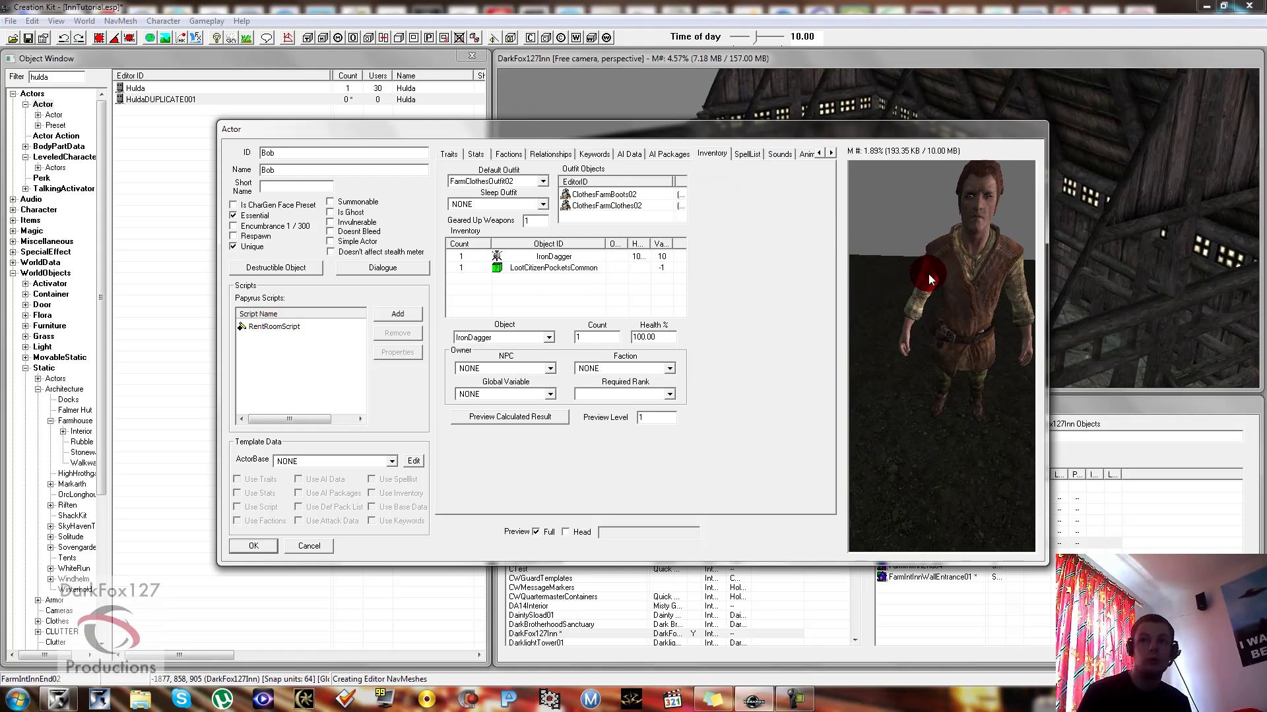
click(747, 153)
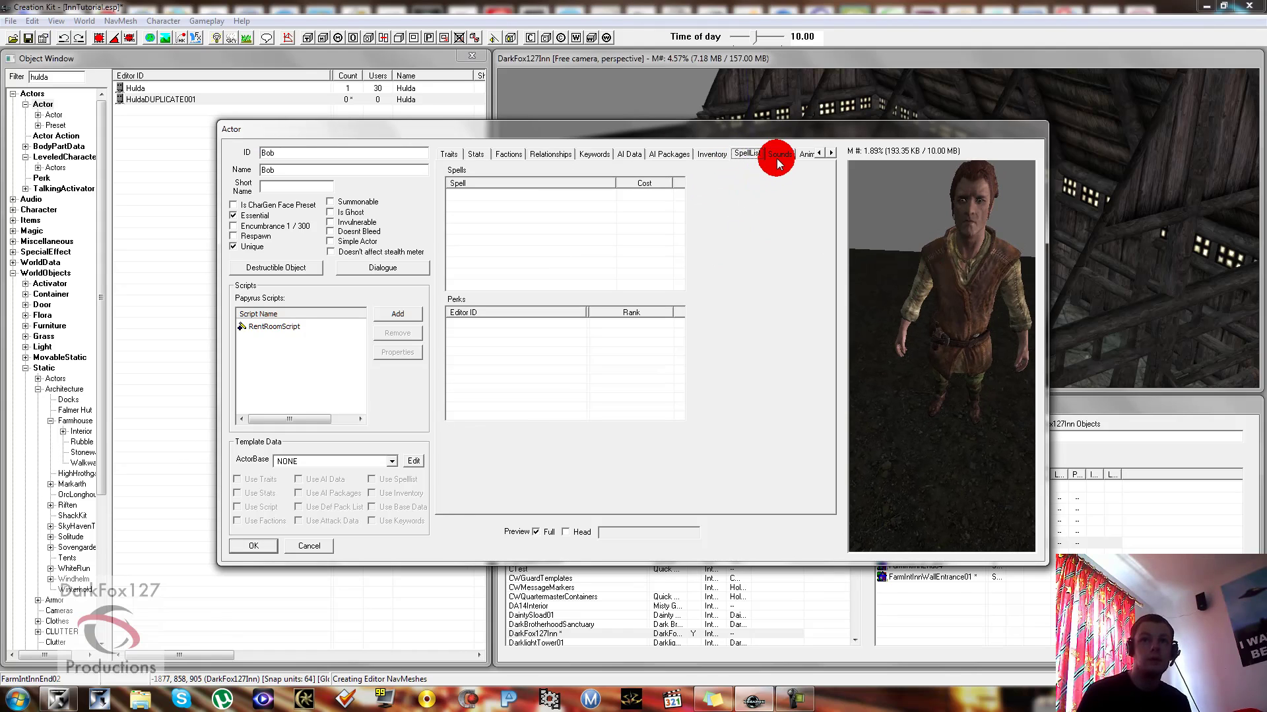
click(831, 153)
click(830, 153)
click(831, 153)
click(831, 153)
click(831, 153)
click(831, 153)
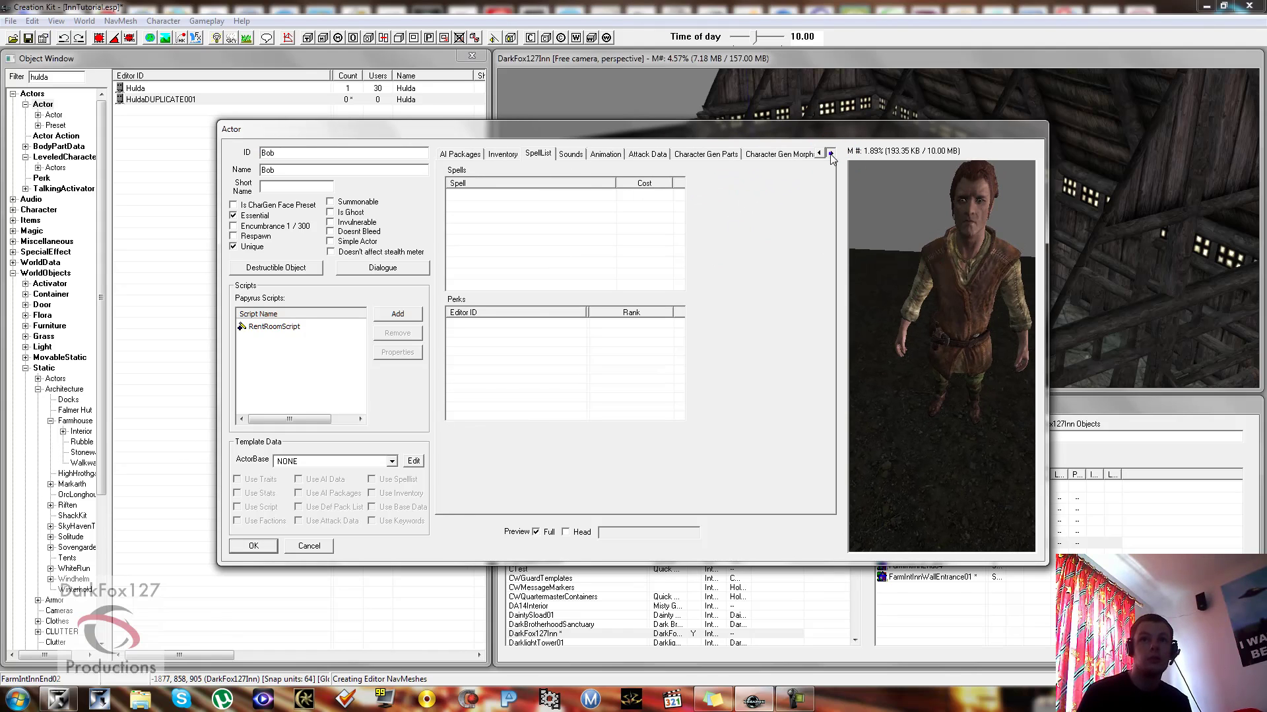
Examine Bob's head parts, facial morph settings and face animation preview without changing them
click(707, 154)
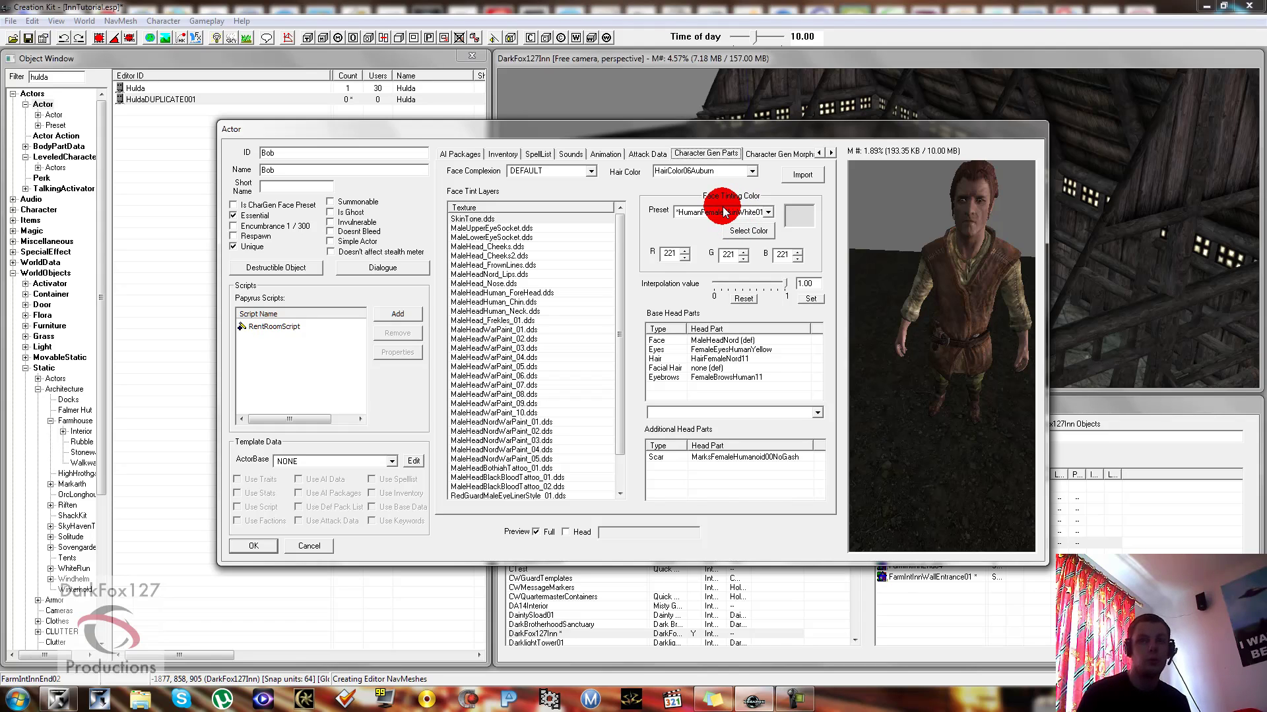
click(716, 359)
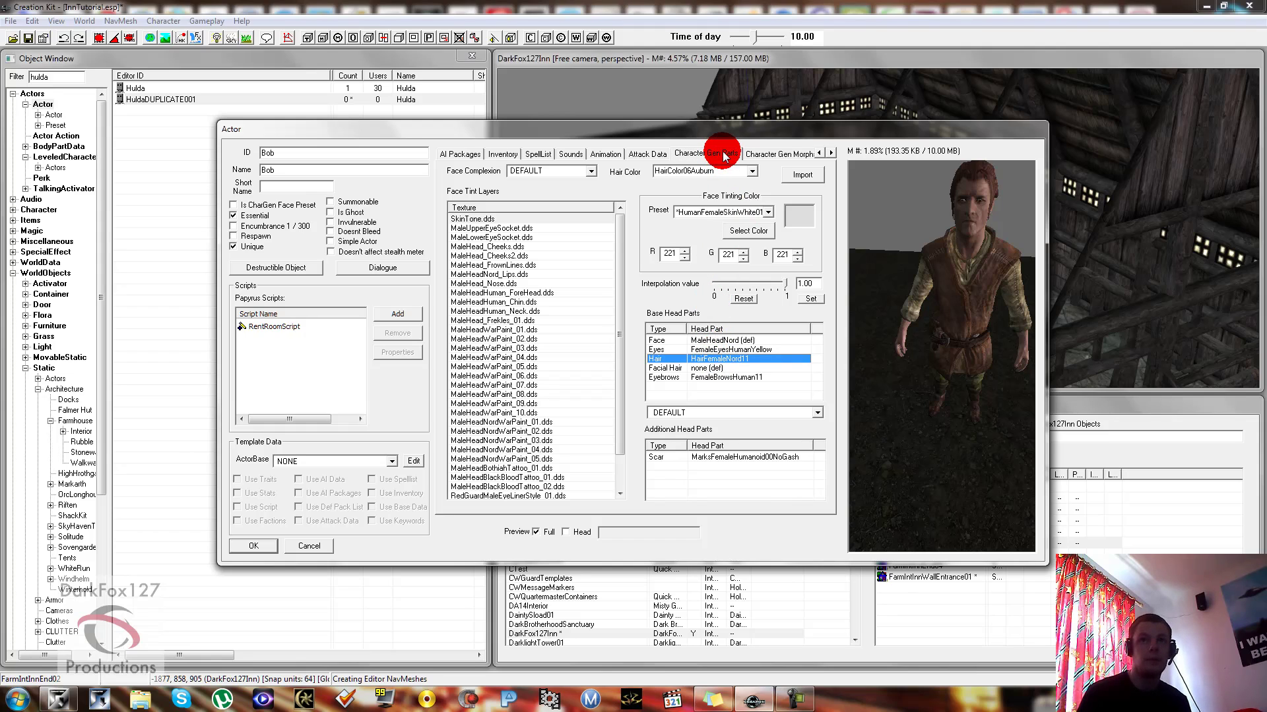
click(757, 155)
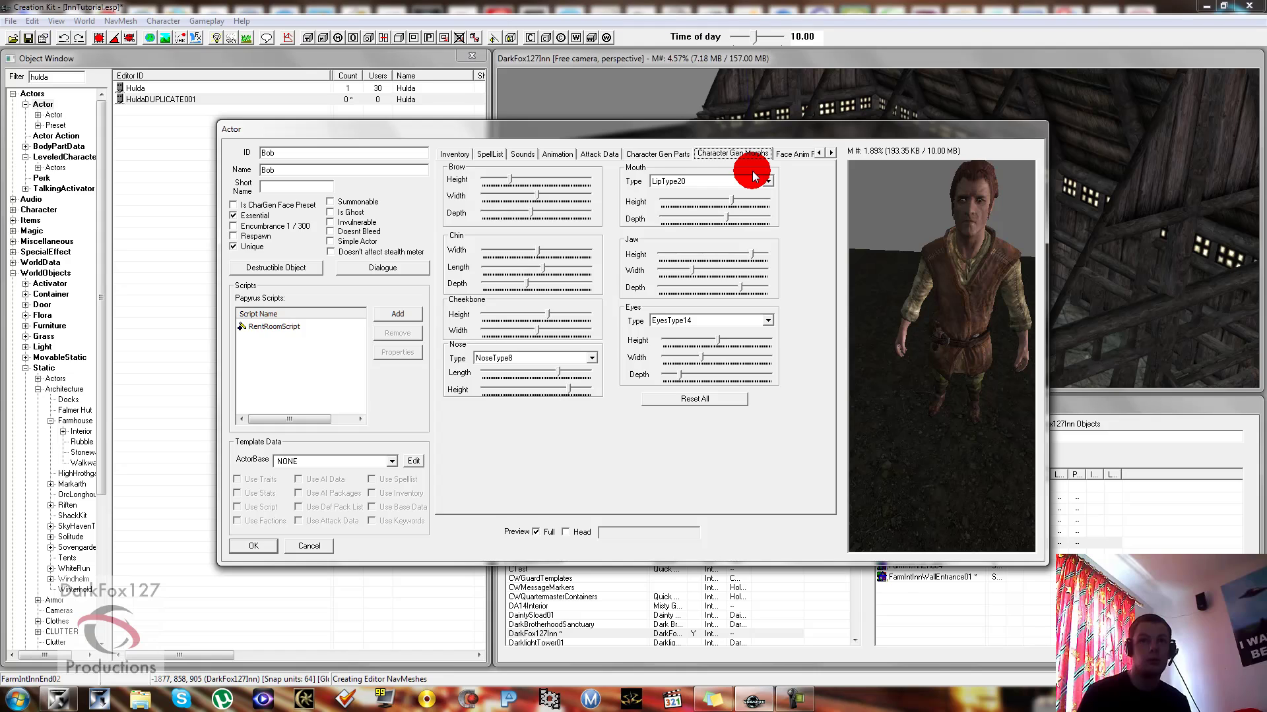
click(675, 154)
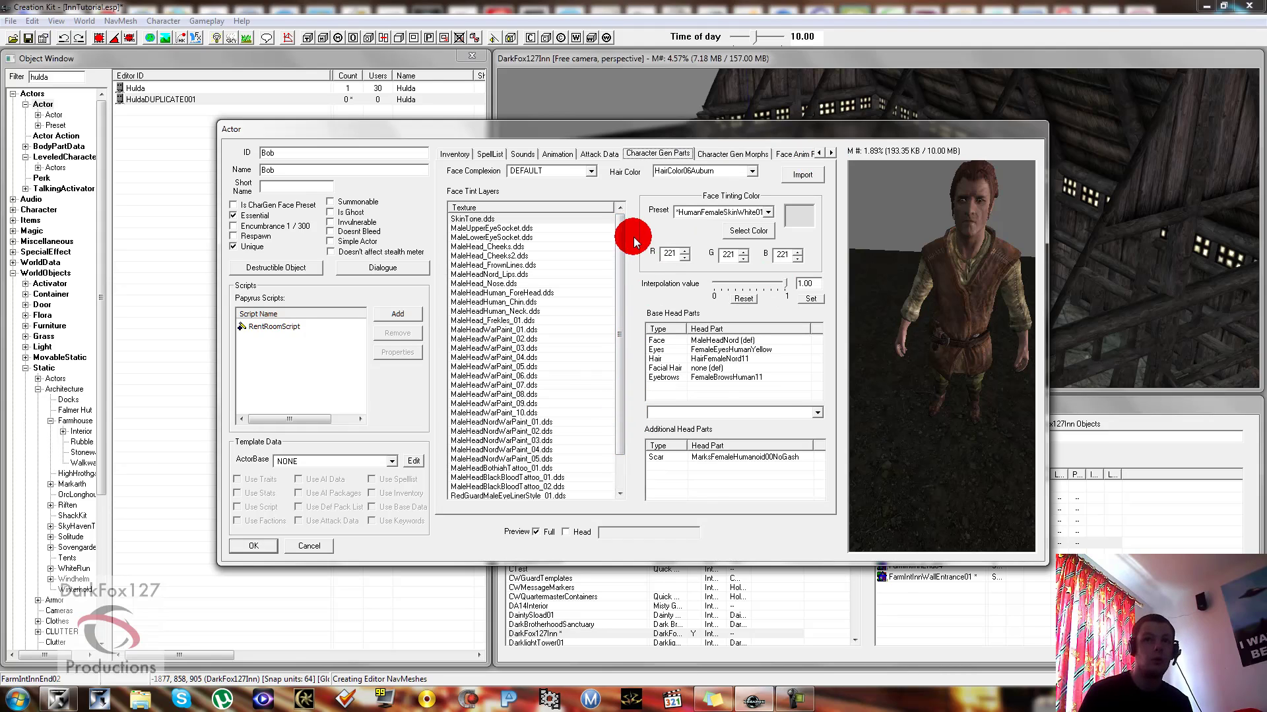
click(816, 153)
click(815, 154)
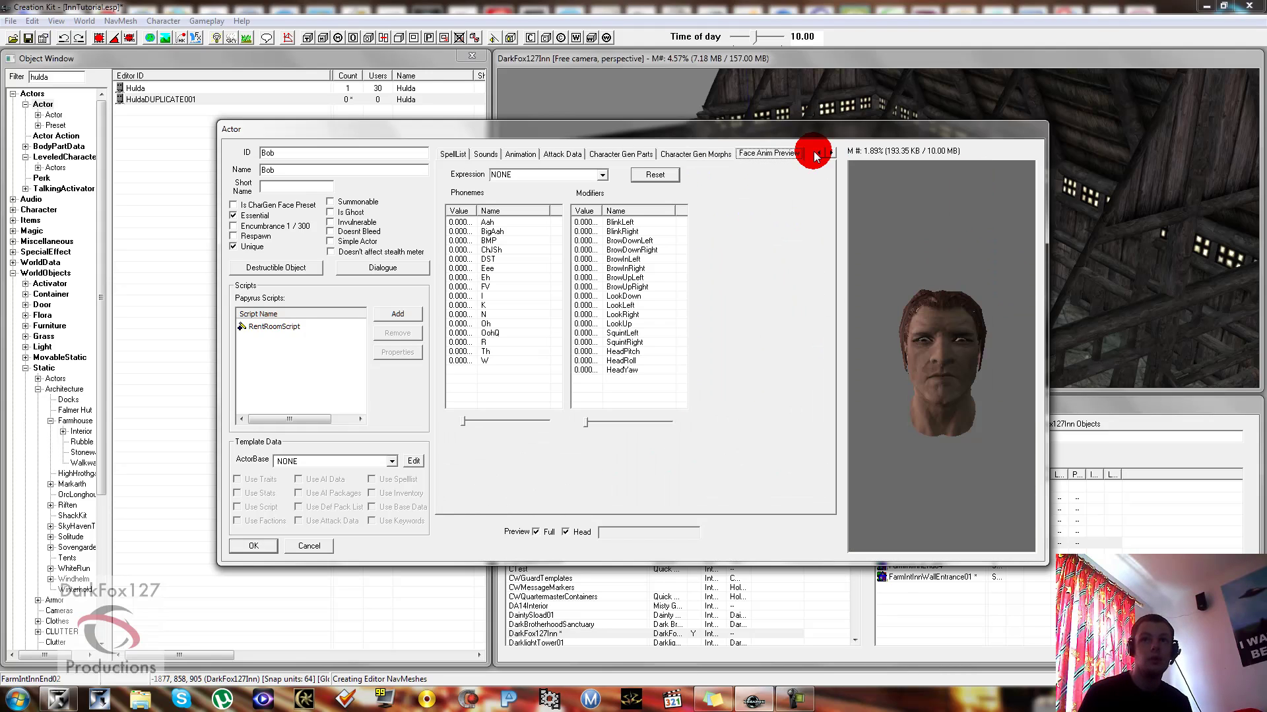
click(820, 154)
click(820, 154)
click(820, 154)
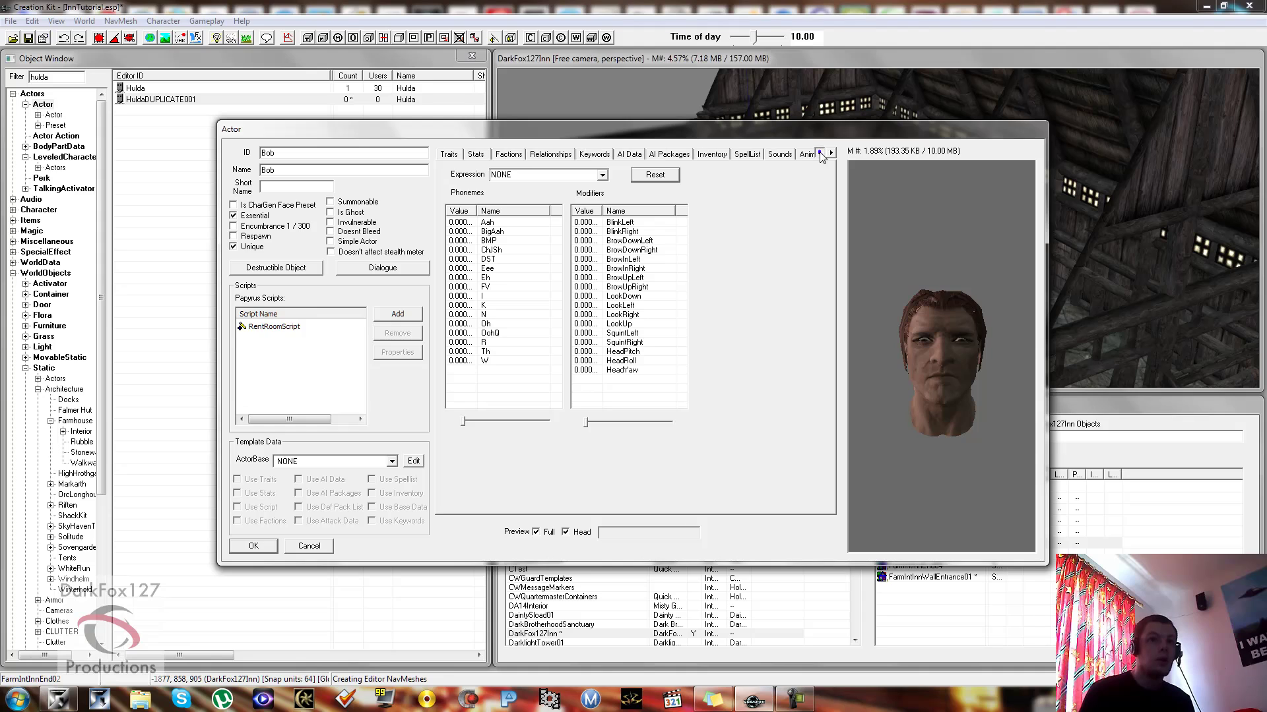
click(326, 172)
click(327, 173)
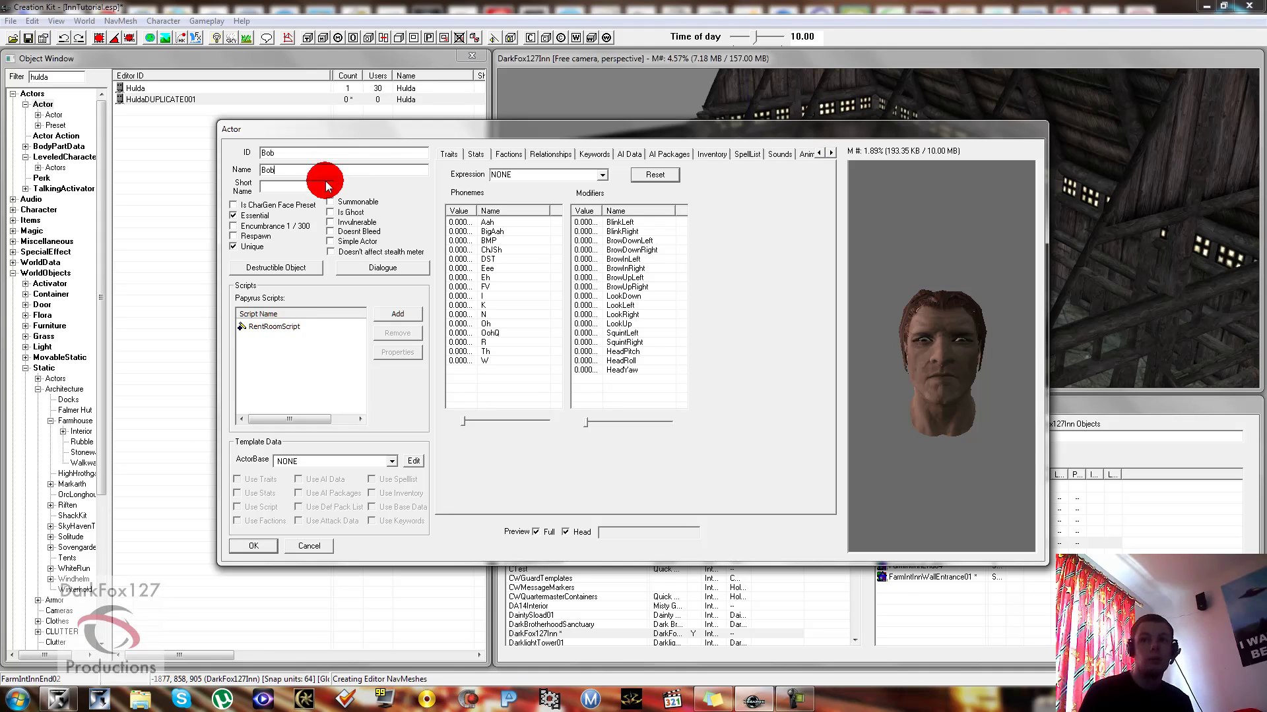
Save the duplicated Hulda actor under the ID Bob, renaming it instead of creating a new form
mouse_move(949, 359)
mouse_down()
mouse_move(987, 362)
mouse_move(993, 378)
mouse_move(908, 365)
mouse_move(933, 359)
mouse_up()
click(406, 462)
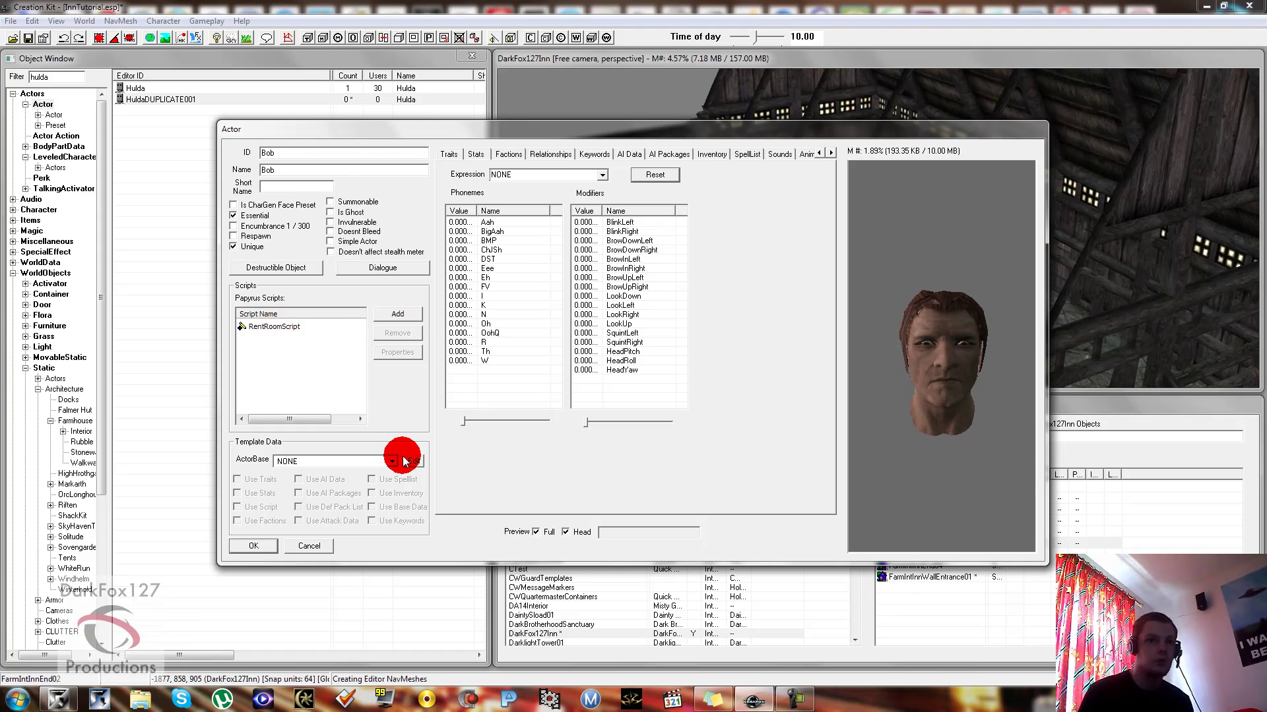
drag(406, 461, 275, 546)
click(268, 551)
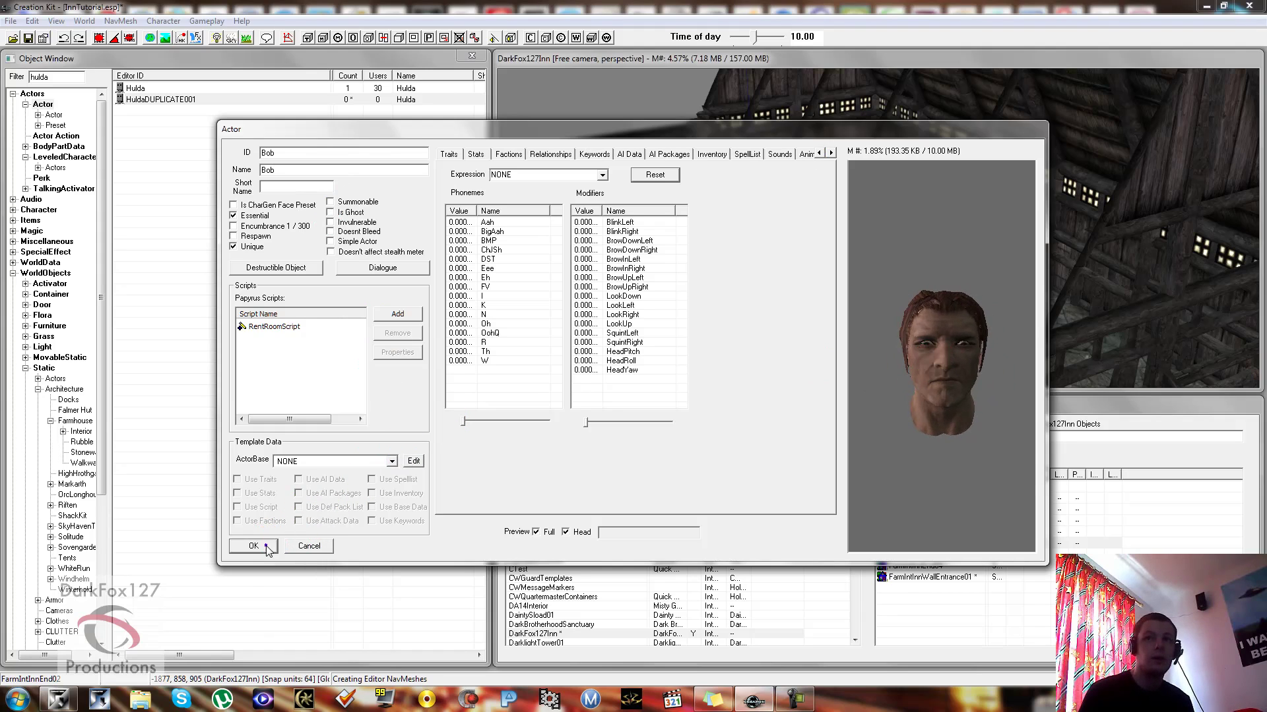
click(705, 403)
click(679, 395)
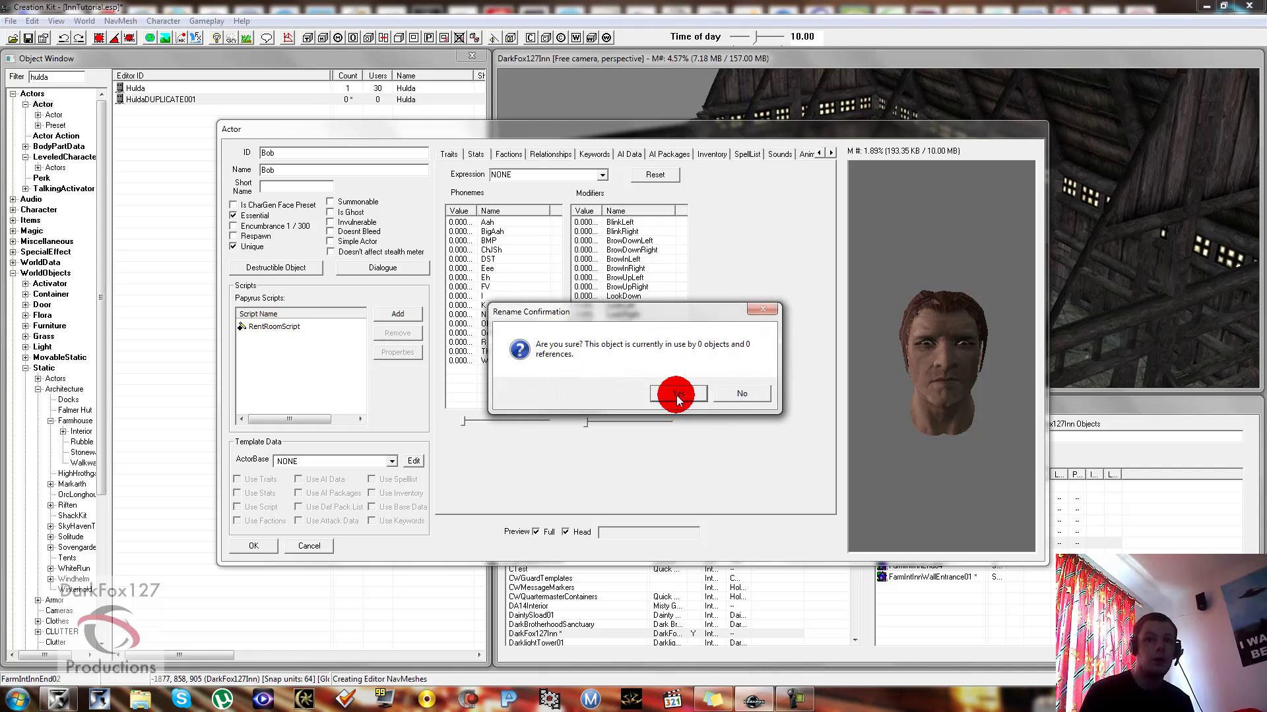
Place the Bob actor on the stone floor inside the DarkFox127Inn cell
click(145, 88)
mouse_move(145, 86)
mouse_down()
mouse_move(196, 182)
mouse_move(202, 161)
mouse_move(733, 201)
mouse_move(718, 198)
mouse_move(789, 186)
mouse_move(750, 241)
mouse_move(297, 99)
mouse_move(147, 76)
mouse_move(134, 90)
mouse_move(797, 297)
mouse_move(862, 274)
mouse_move(823, 290)
mouse_move(368, 192)
mouse_move(59, 116)
mouse_move(69, 87)
mouse_up()
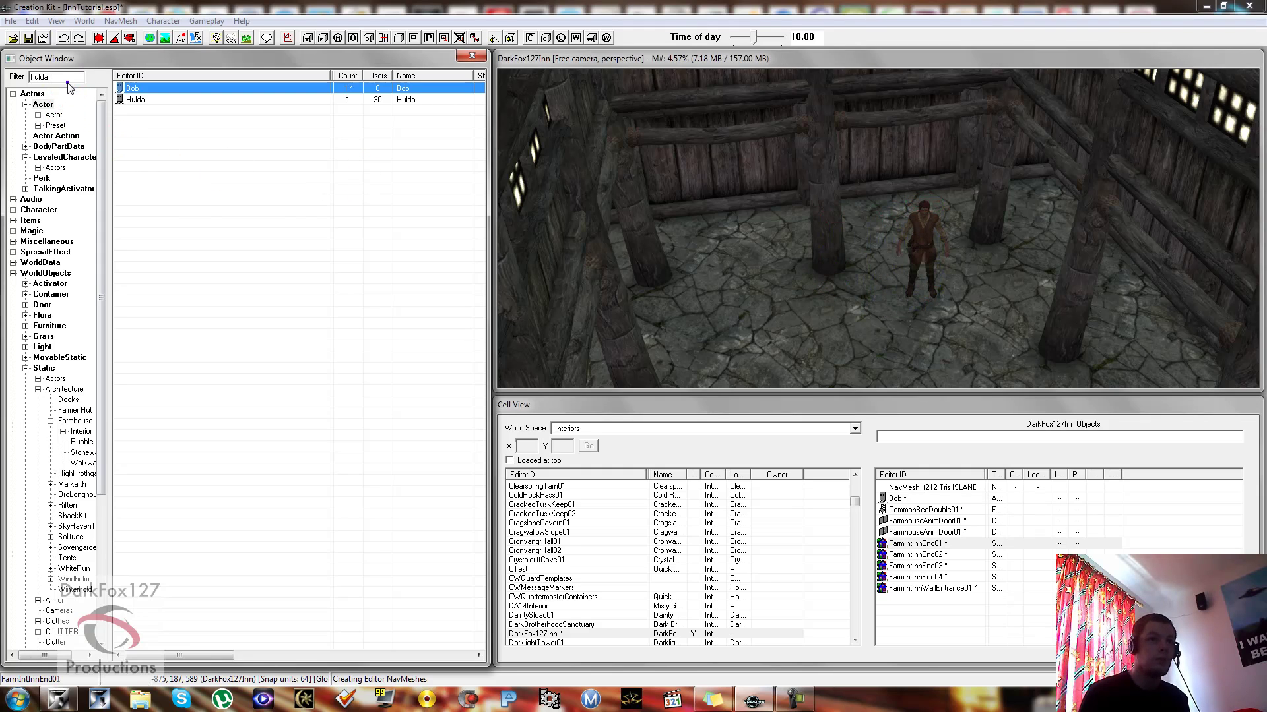
Filter the complete object list, covering all categories, for "merchant"
click(64, 77)
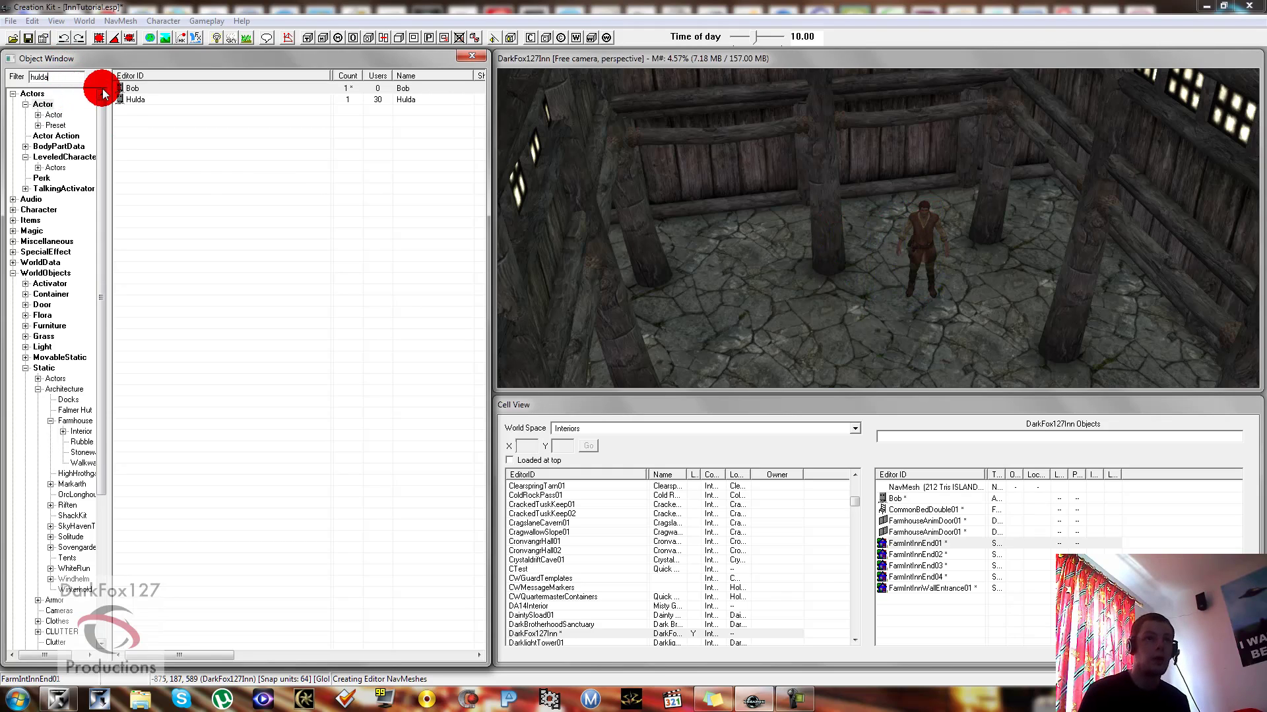
click(151, 101)
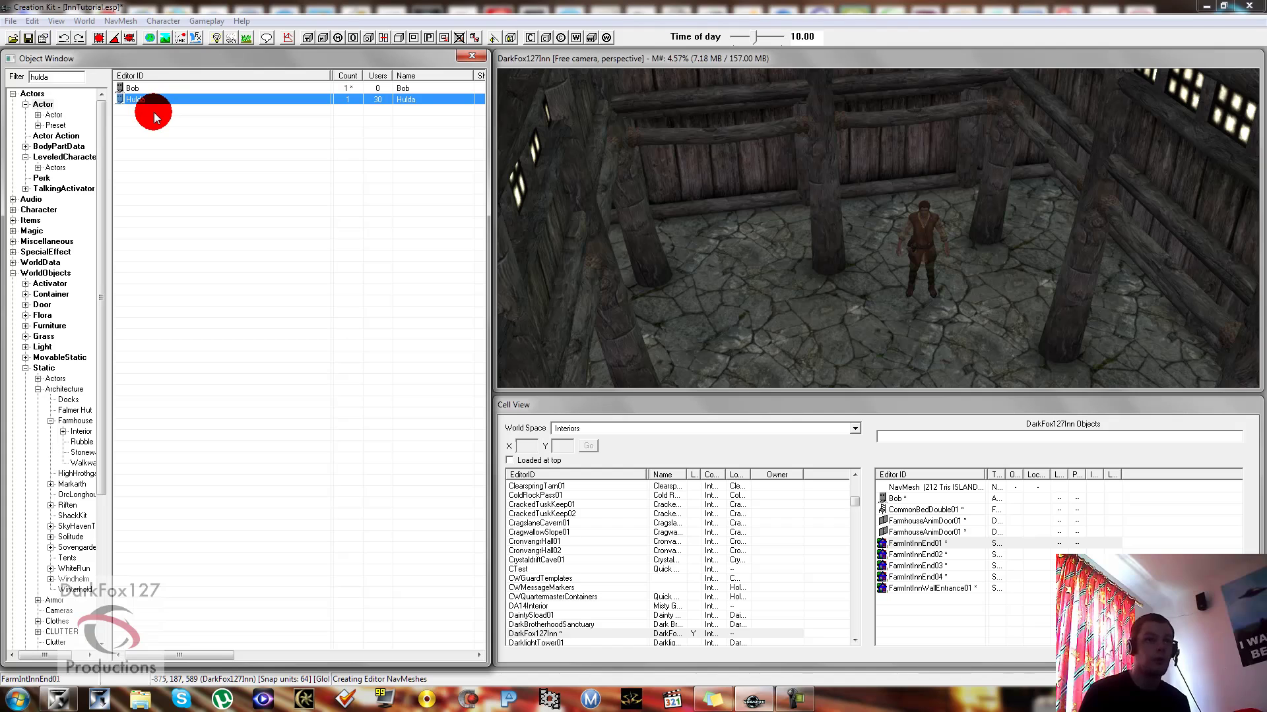
click(74, 78)
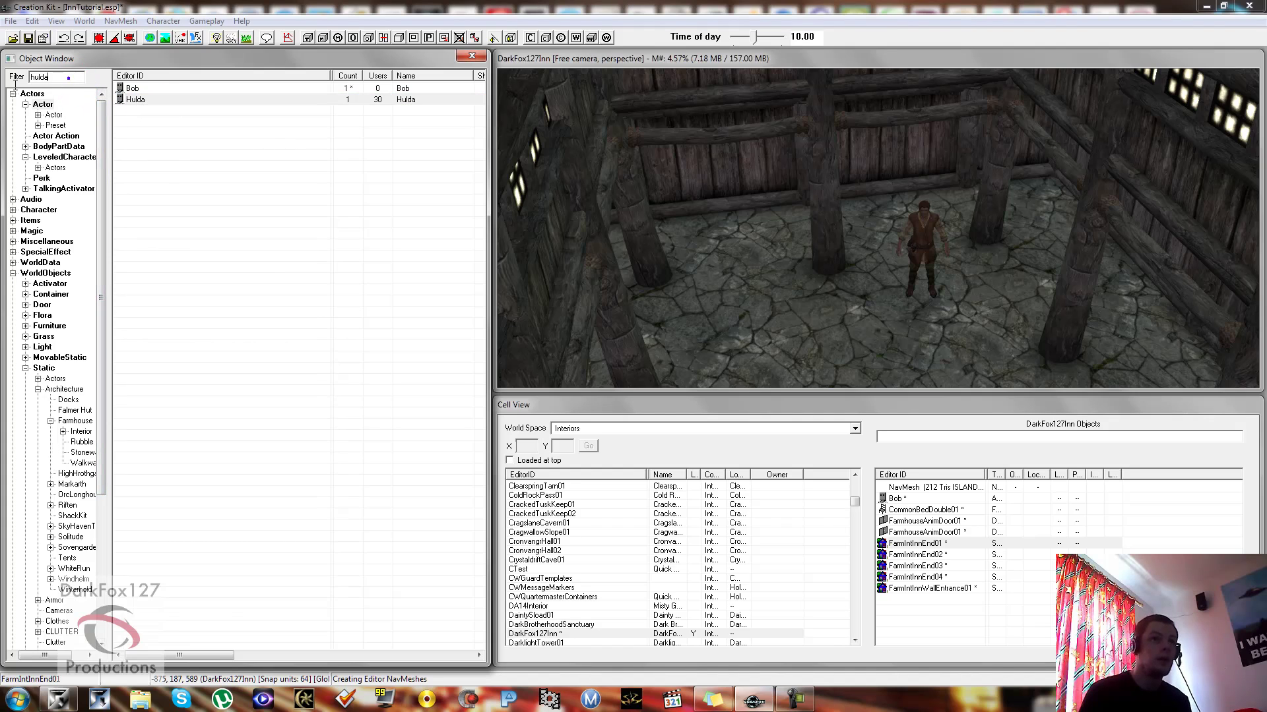
text(ma)
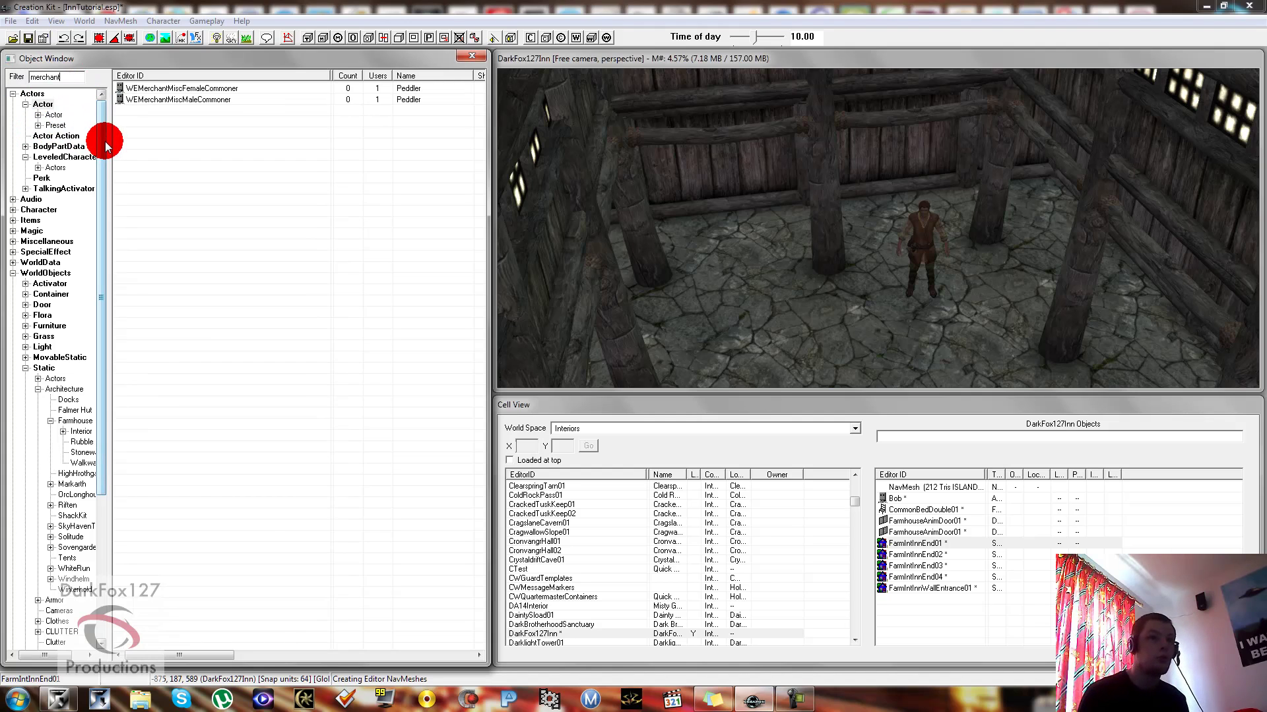
drag(102, 135, 106, 342)
click(29, 642)
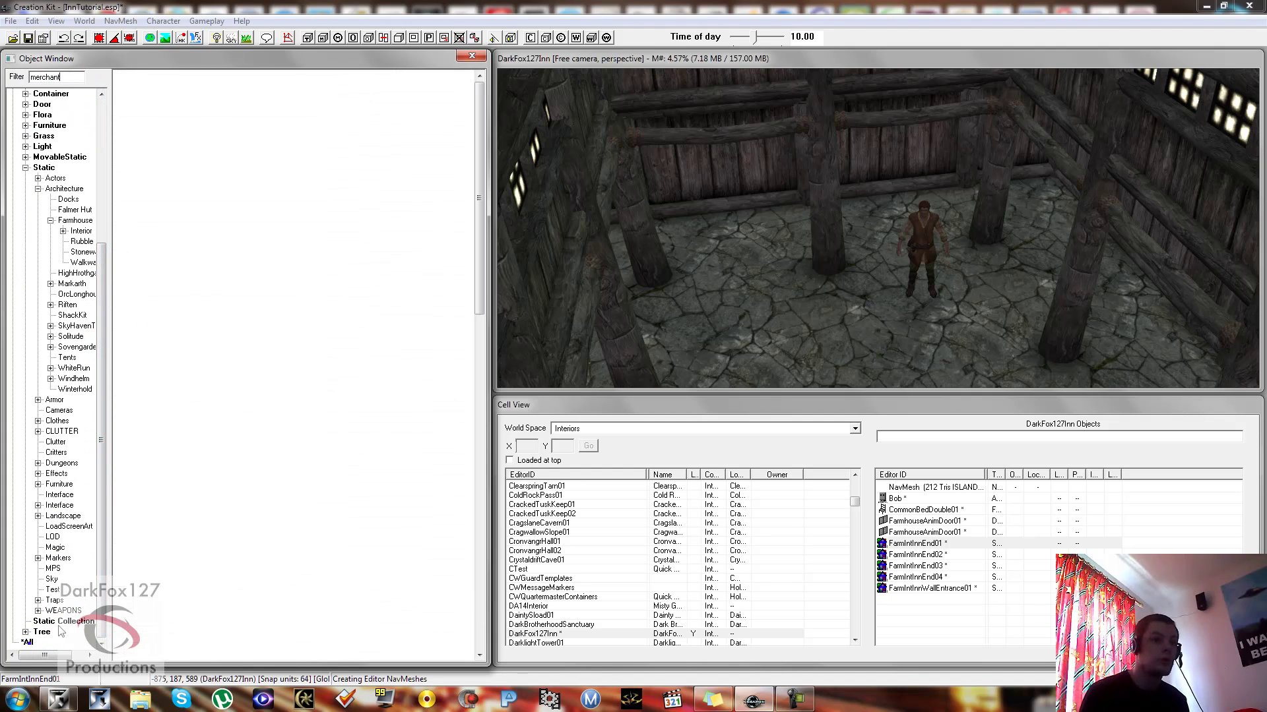
Locate MerchantWhiterunBannerdMareChest among the merchant chests and examine its item list without changing it
click(240, 218)
scroll(237, 225, down, 9)
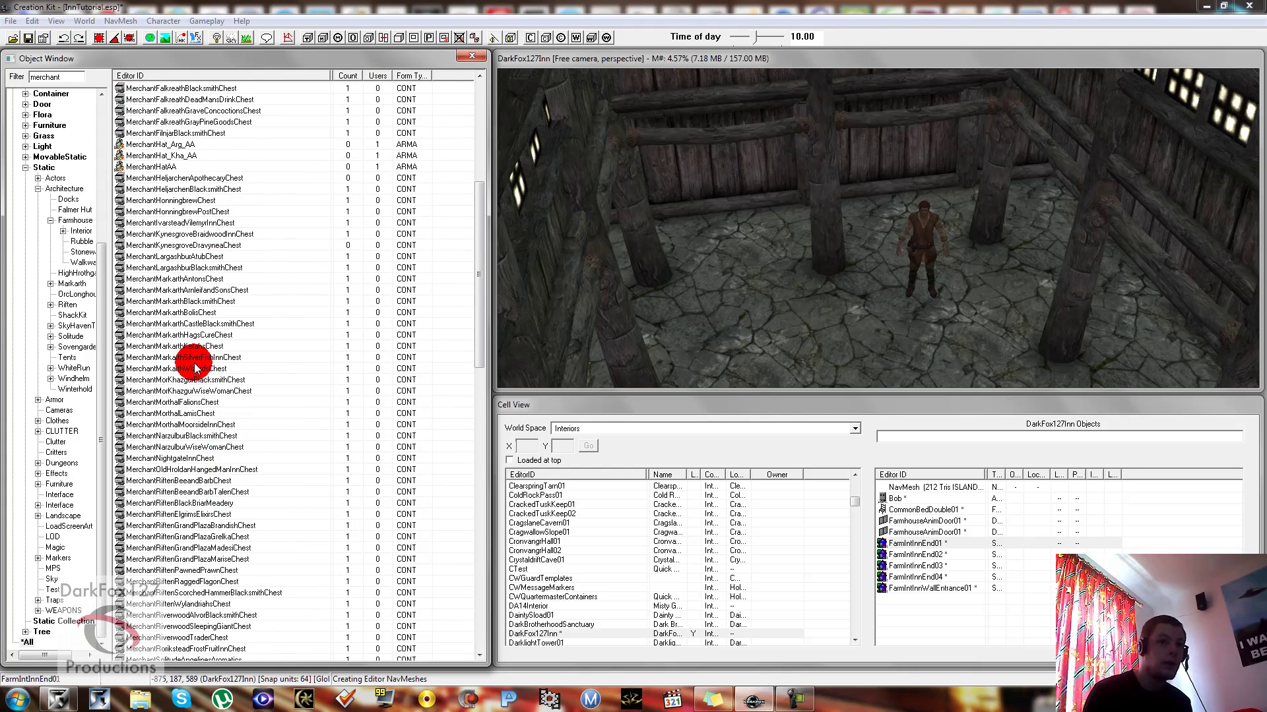
scroll(196, 368, down, 10)
scroll(196, 368, down, 9)
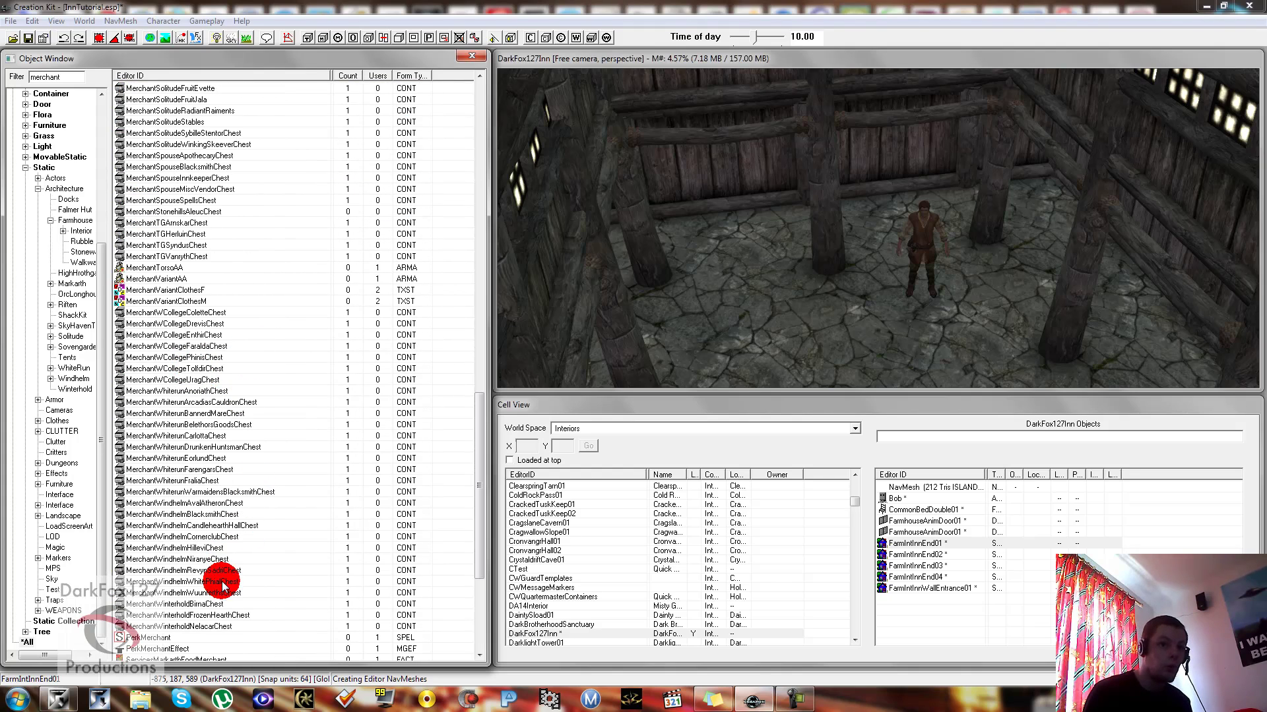
click(203, 492)
drag(195, 489, 185, 416)
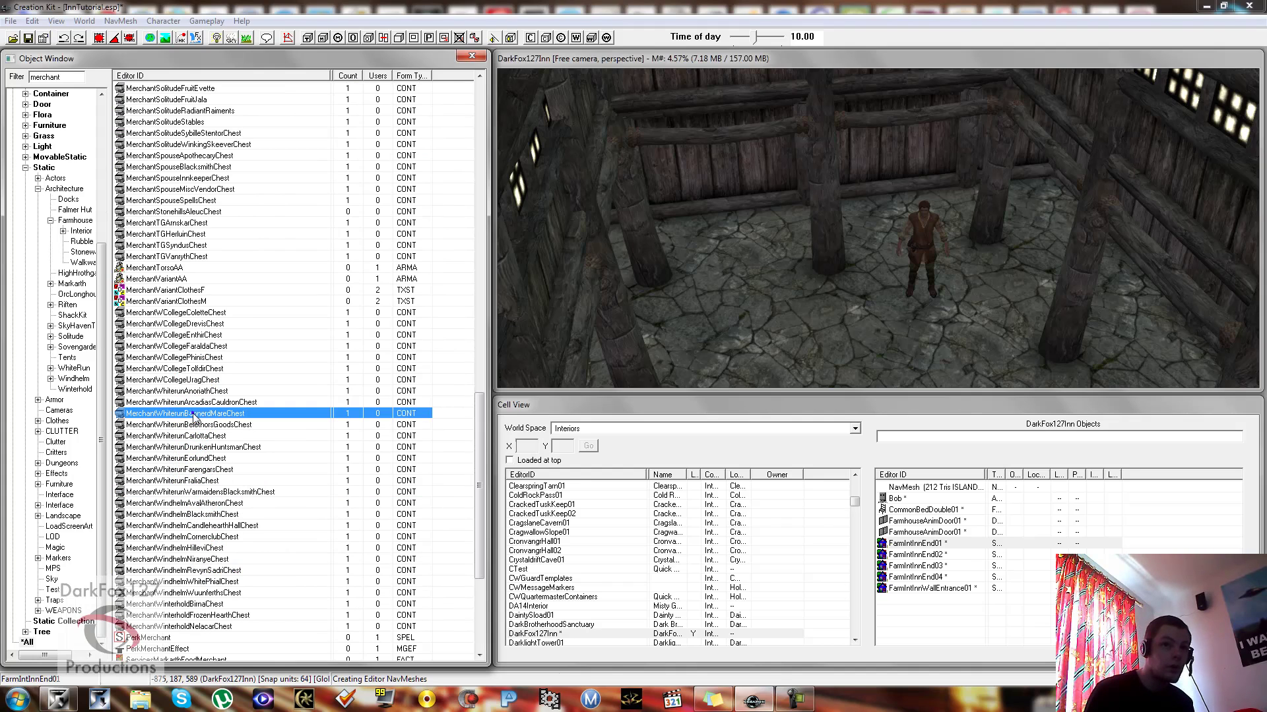
click(179, 413)
drag(372, 416, 453, 377)
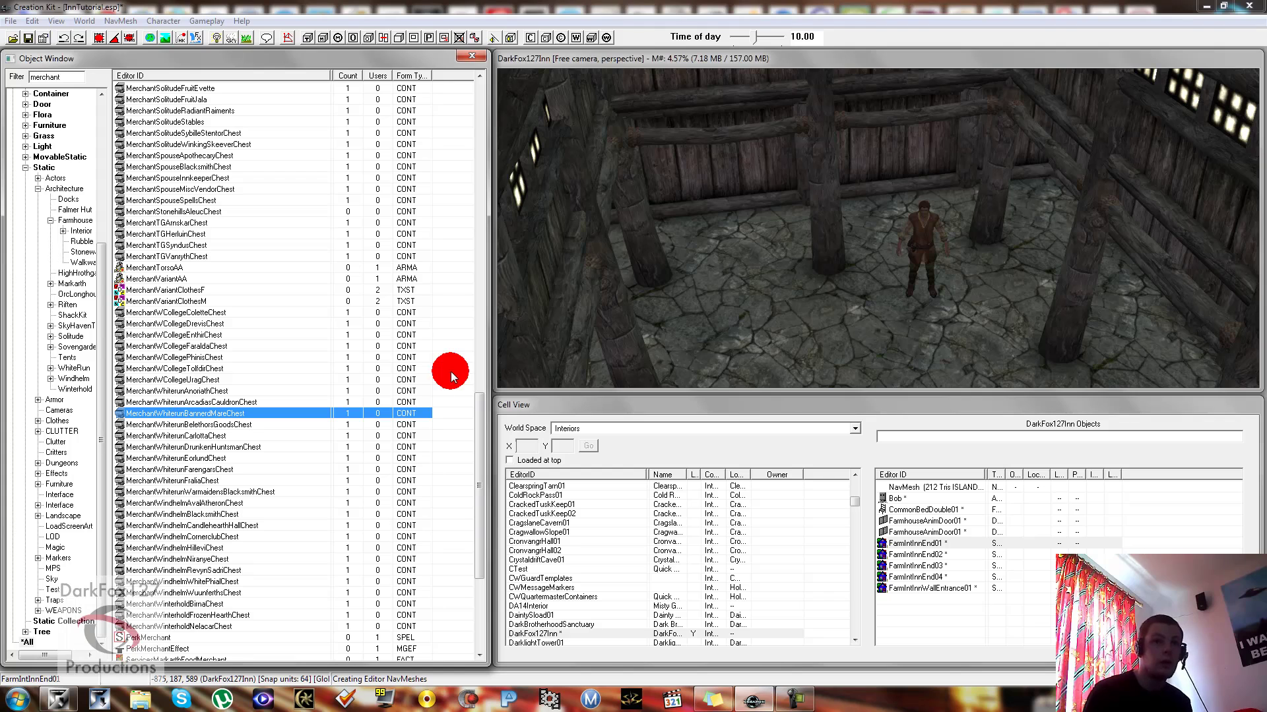
click(649, 289)
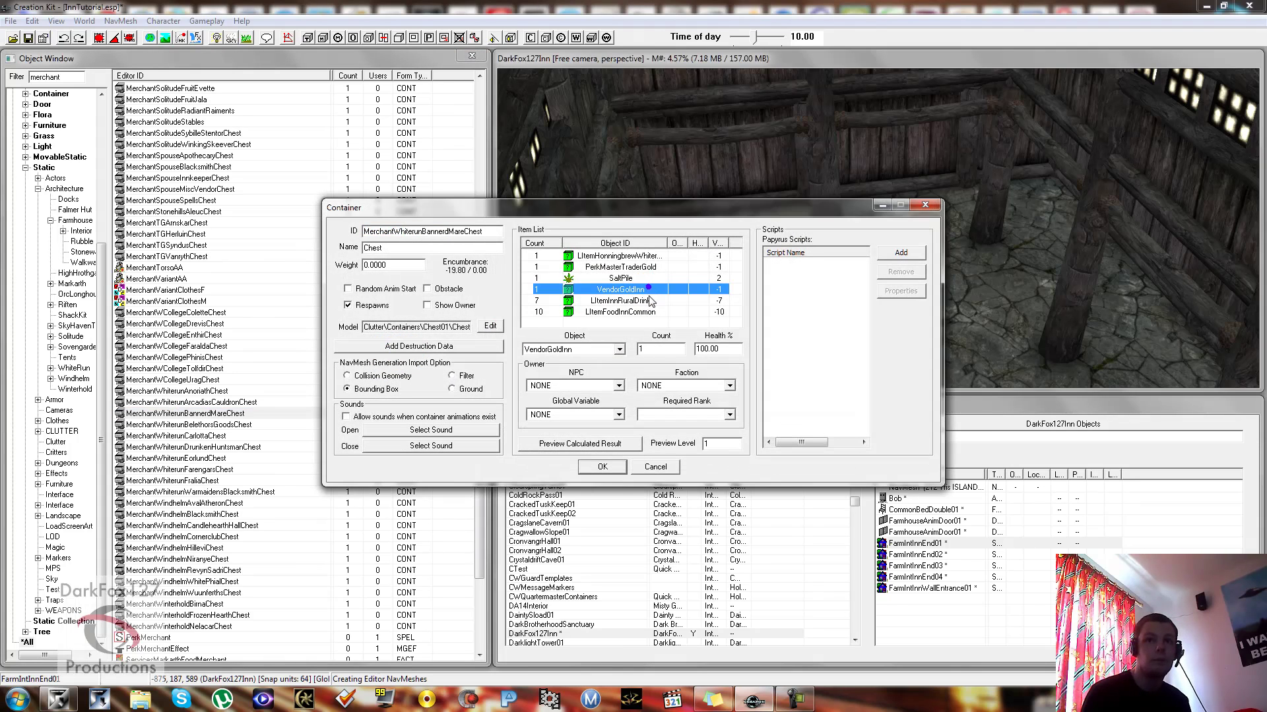
click(654, 467)
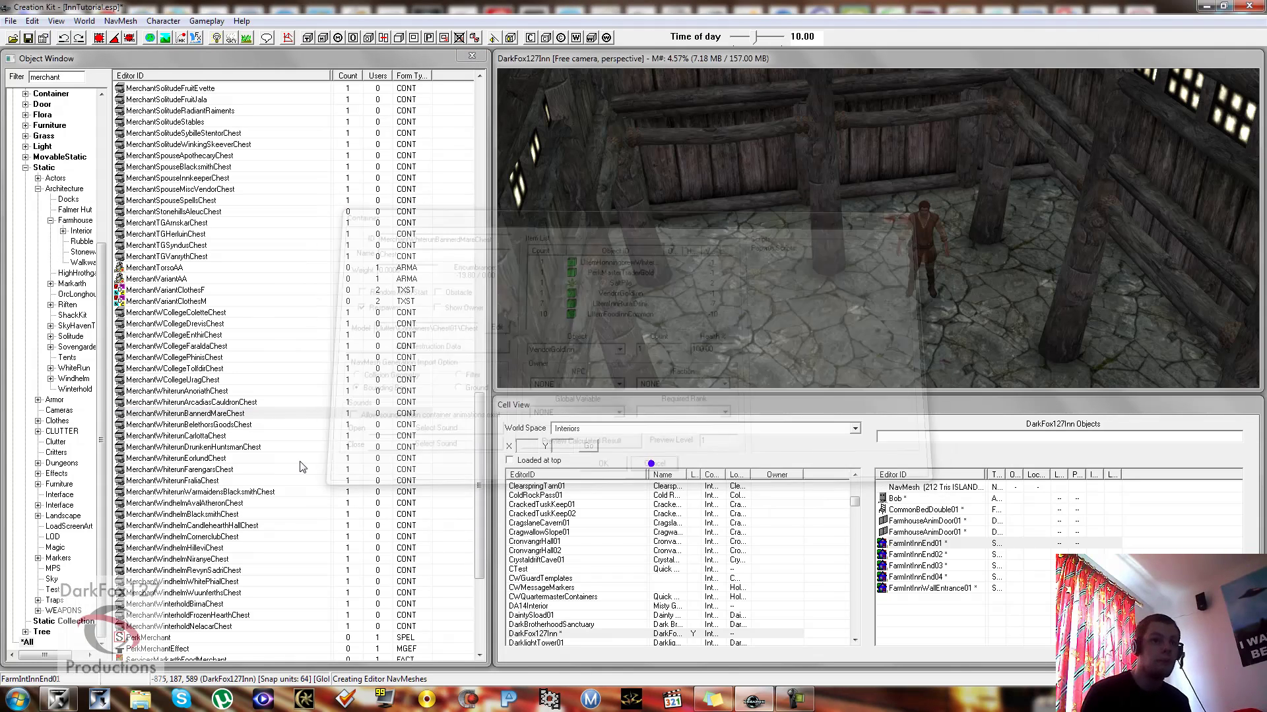
Duplicate MerchantWhiterunBannerdMareChest and set the copy's ID to MerchantDF127
right_click(198, 413)
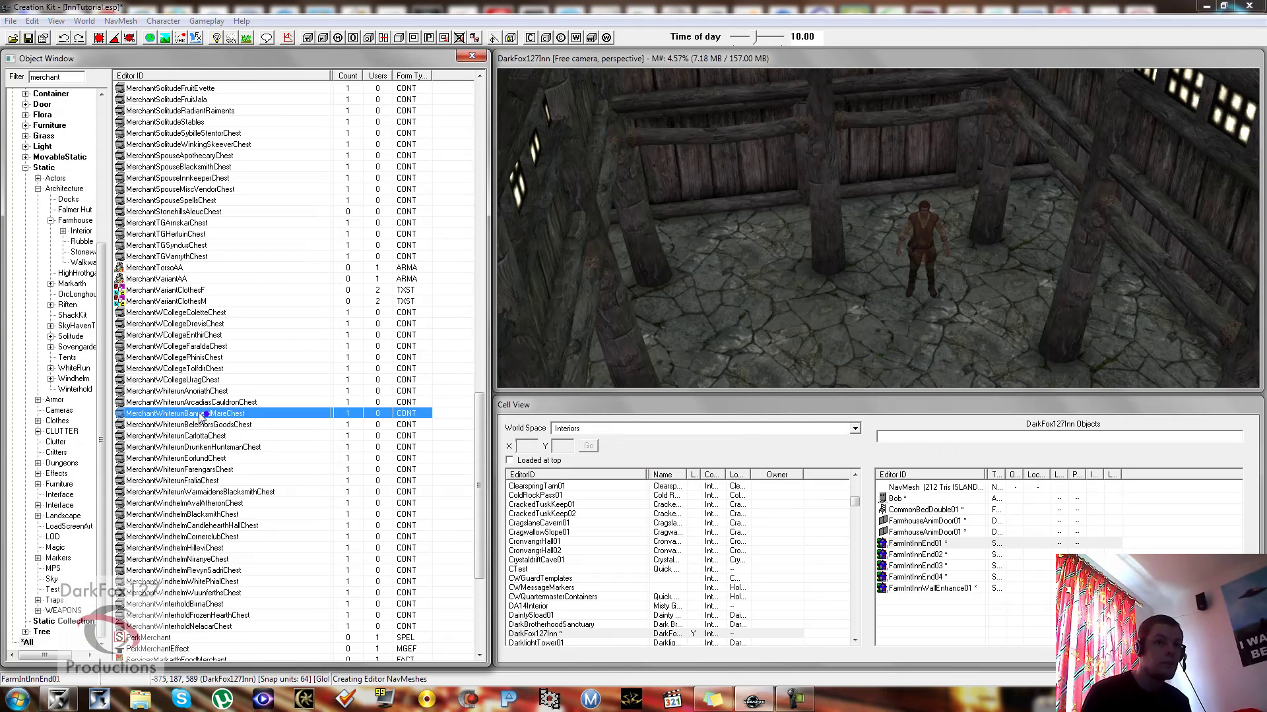
click(238, 450)
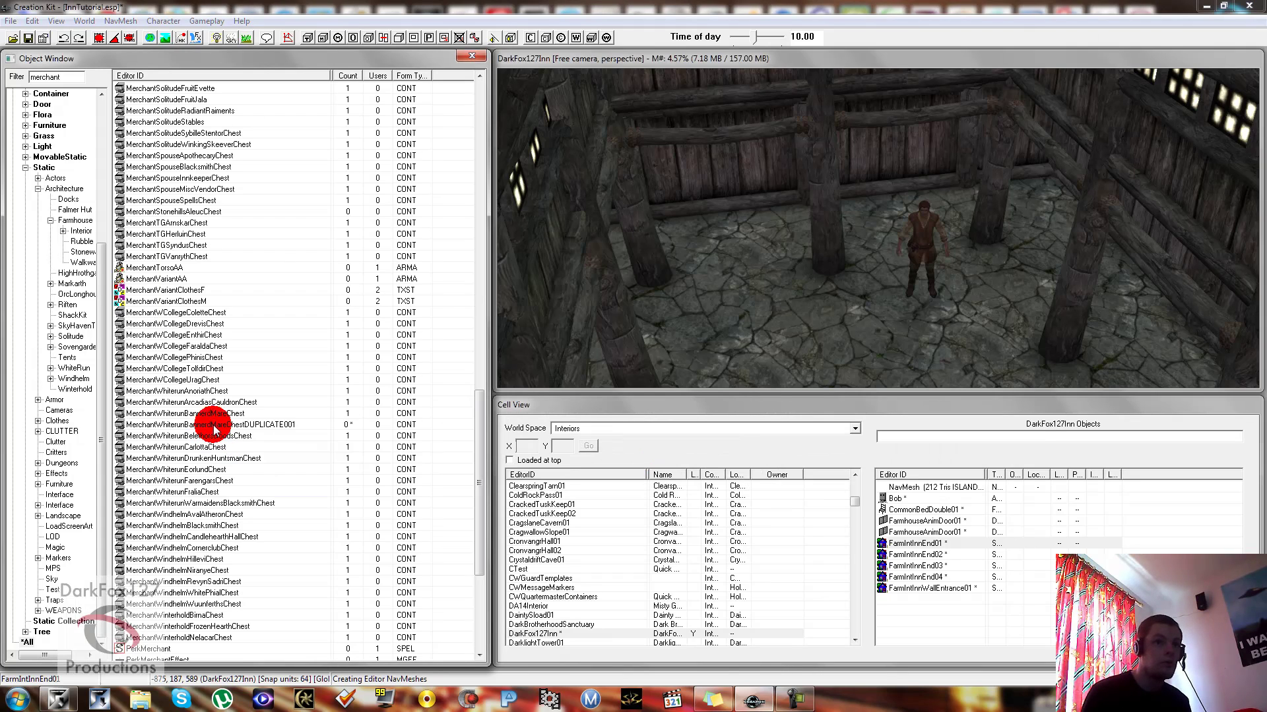
right_click(212, 425)
click(241, 448)
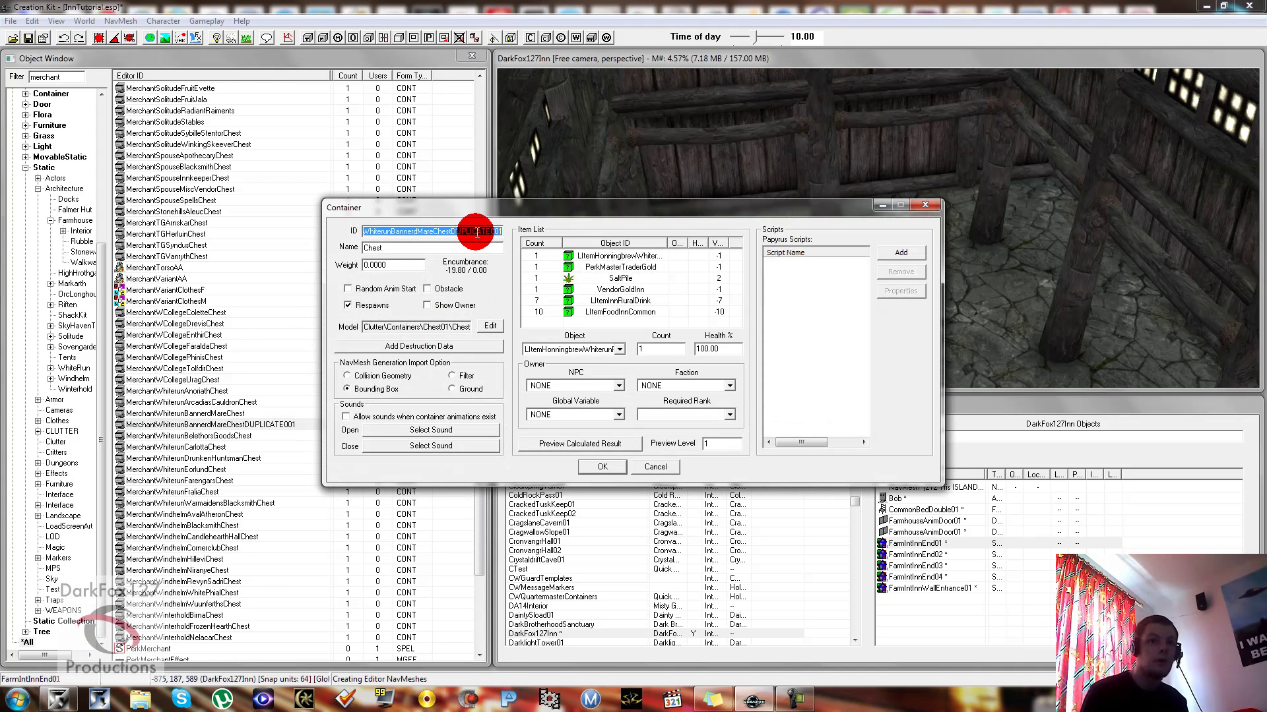
key(BackSpace)
text(MerchantDF127)
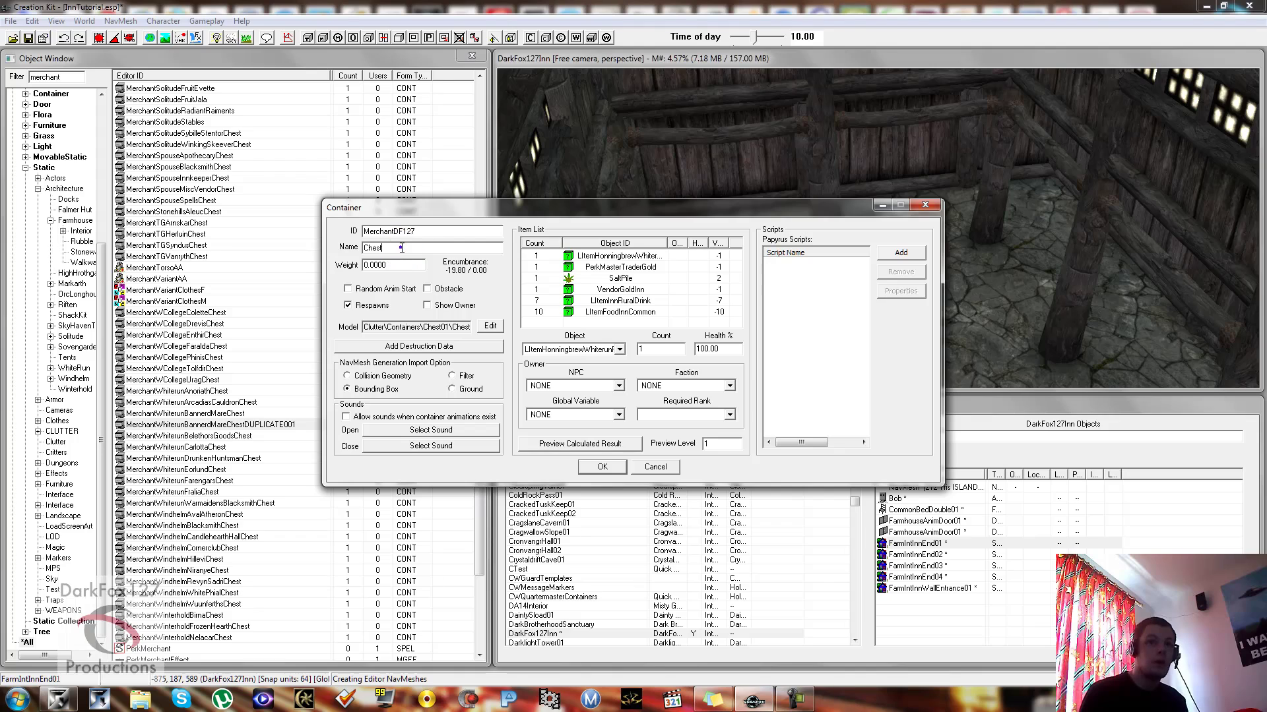
Review the chest's items and save it under its new ID, renaming it instead of creating a new form
click(615, 278)
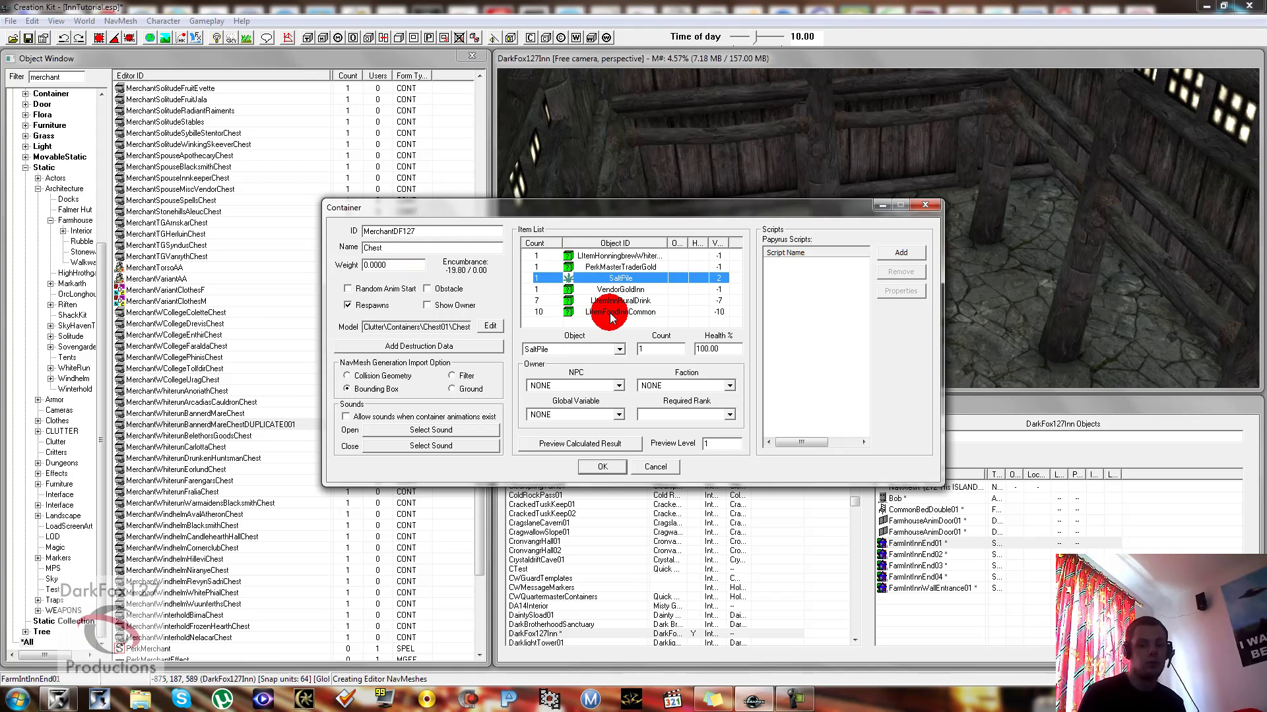
click(612, 324)
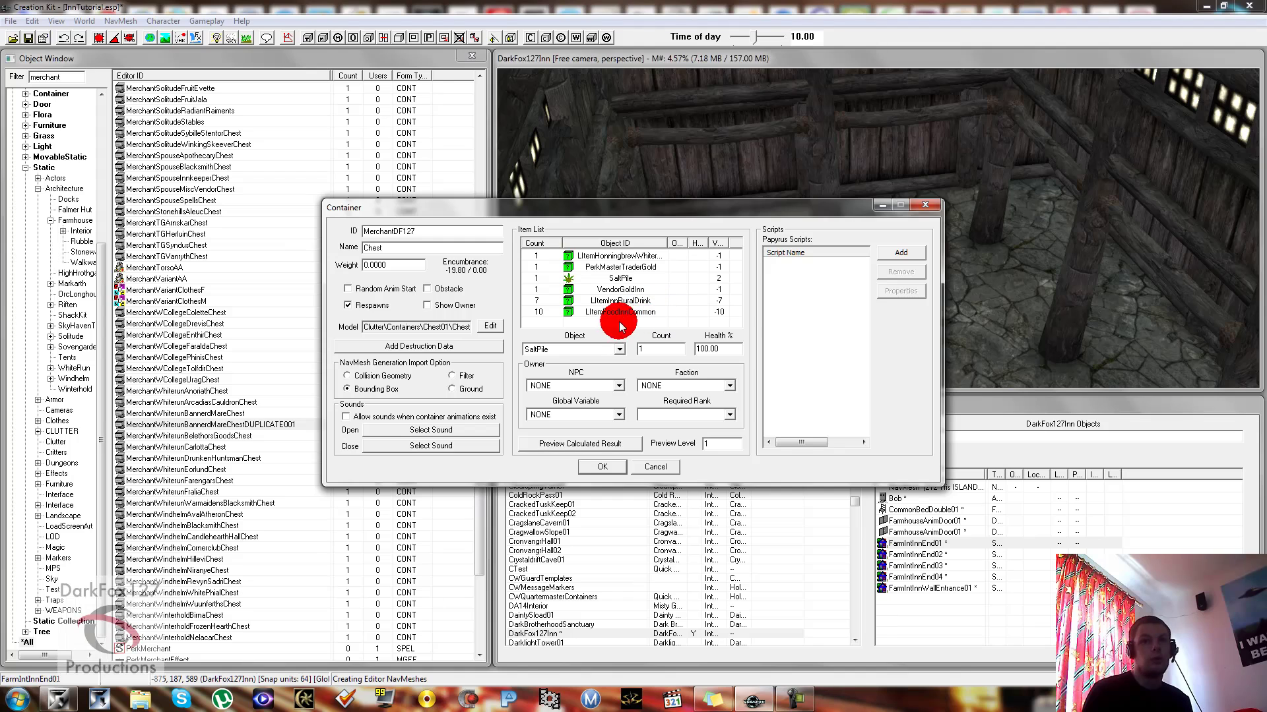
click(611, 461)
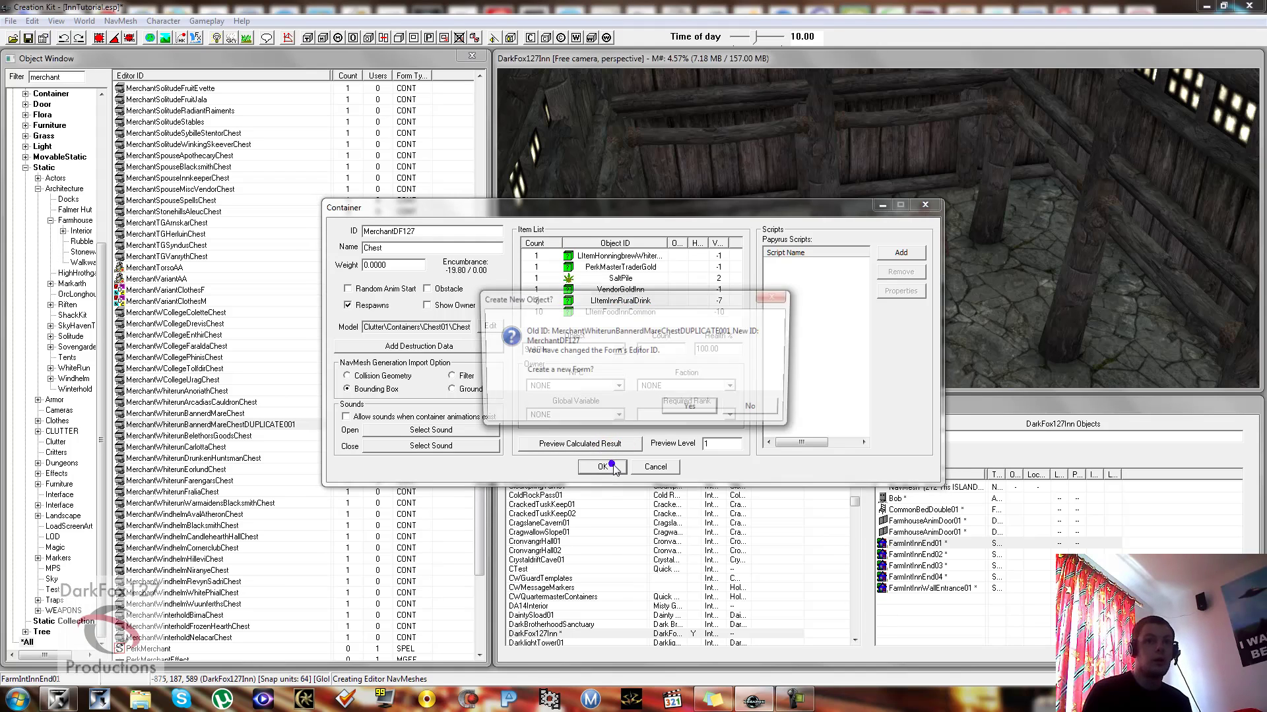
click(753, 410)
click(666, 396)
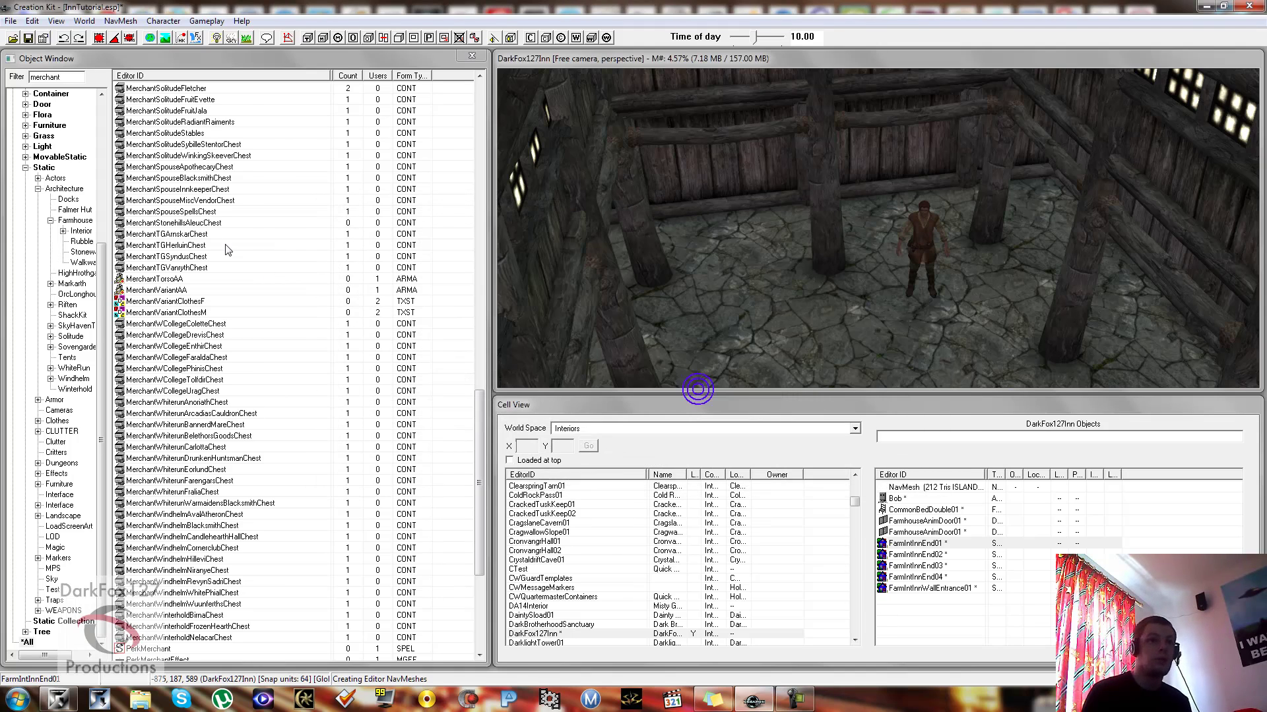
Filter the object list for "df127" to find the new merchant chest
click(232, 246)
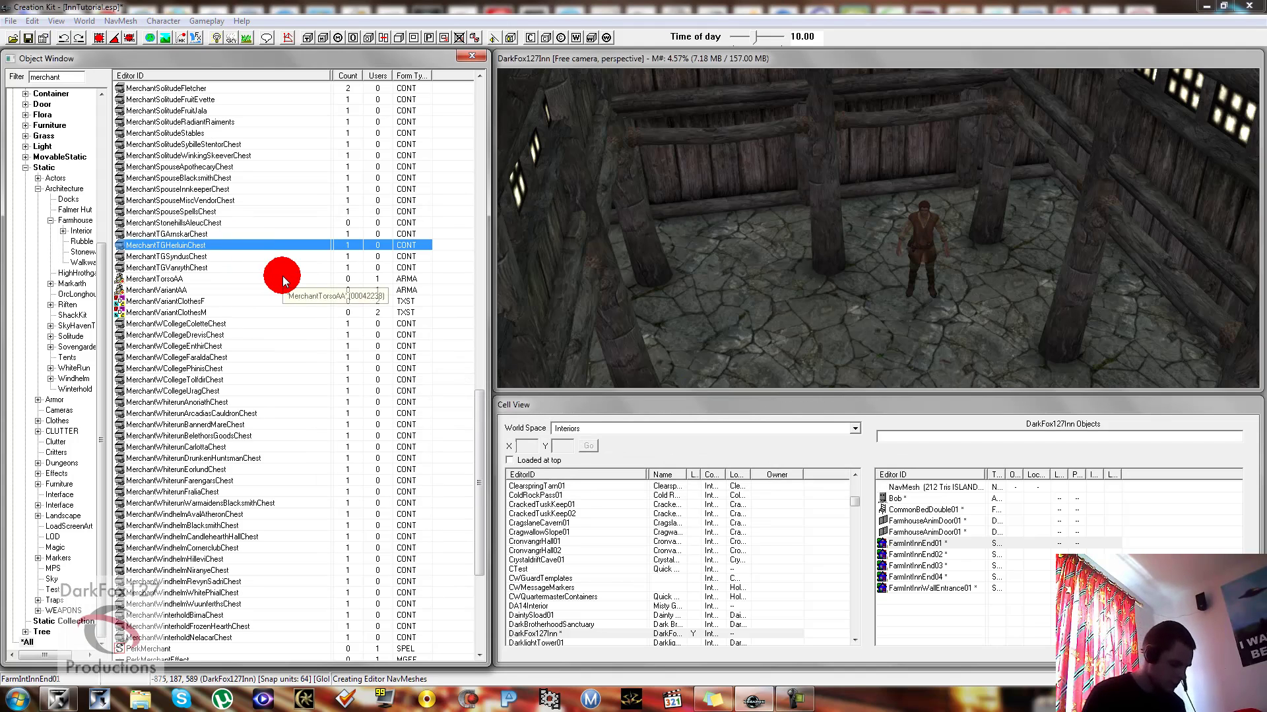
key(Down)
scroll(284, 280, down, 6)
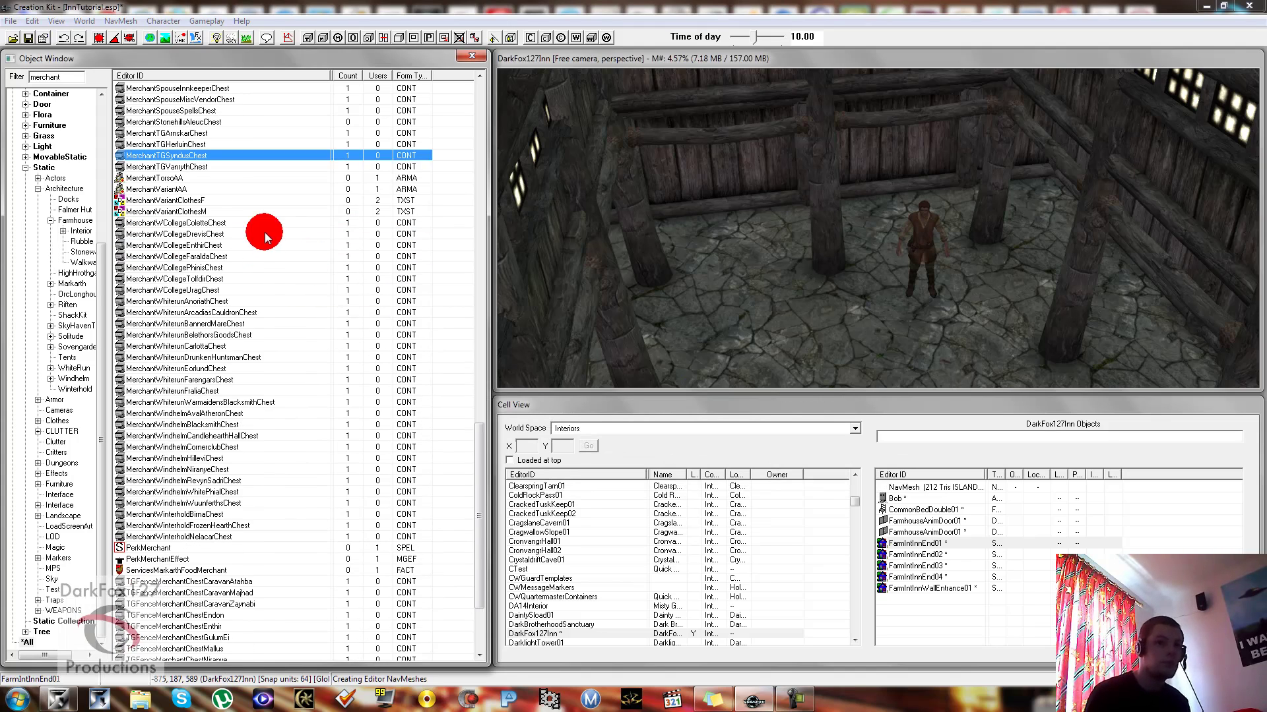
double_click(77, 77)
text(df127)
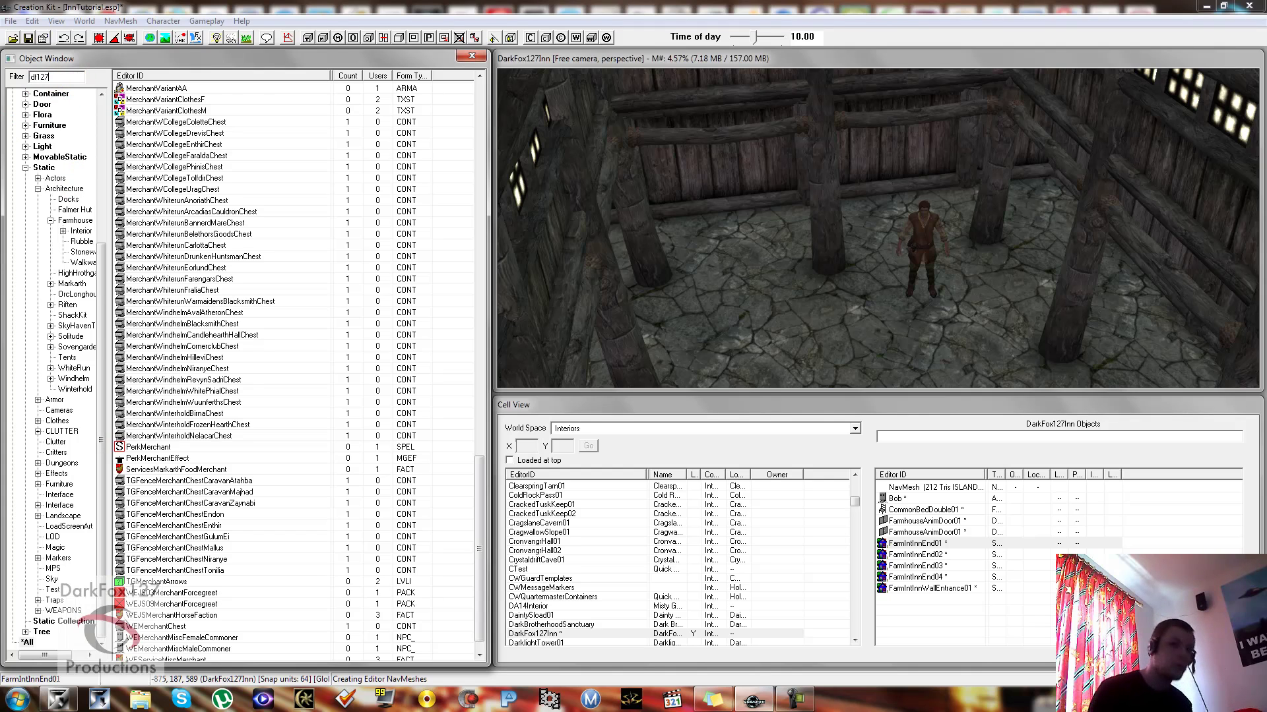
Place the MerchantDF127 chest in the empty space just outside the inn's walls, out of the player's reach
scroll(737, 277, down, 3)
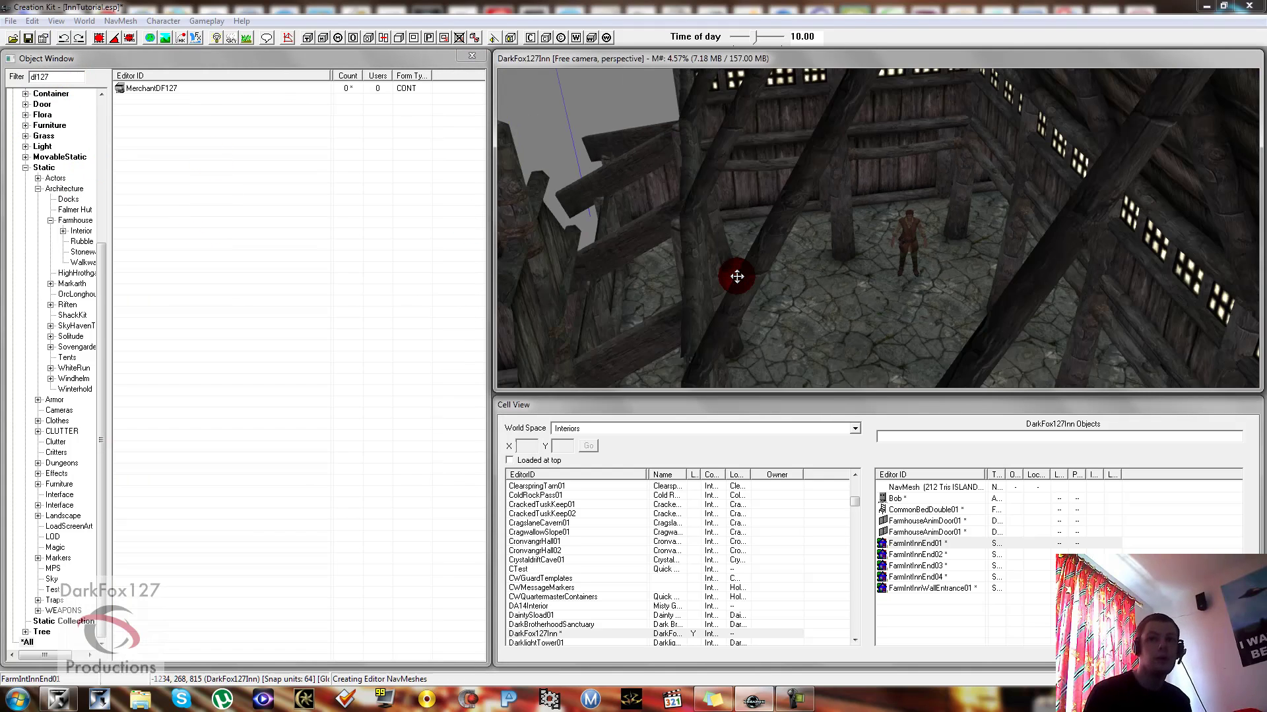
scroll(737, 277, down, 6)
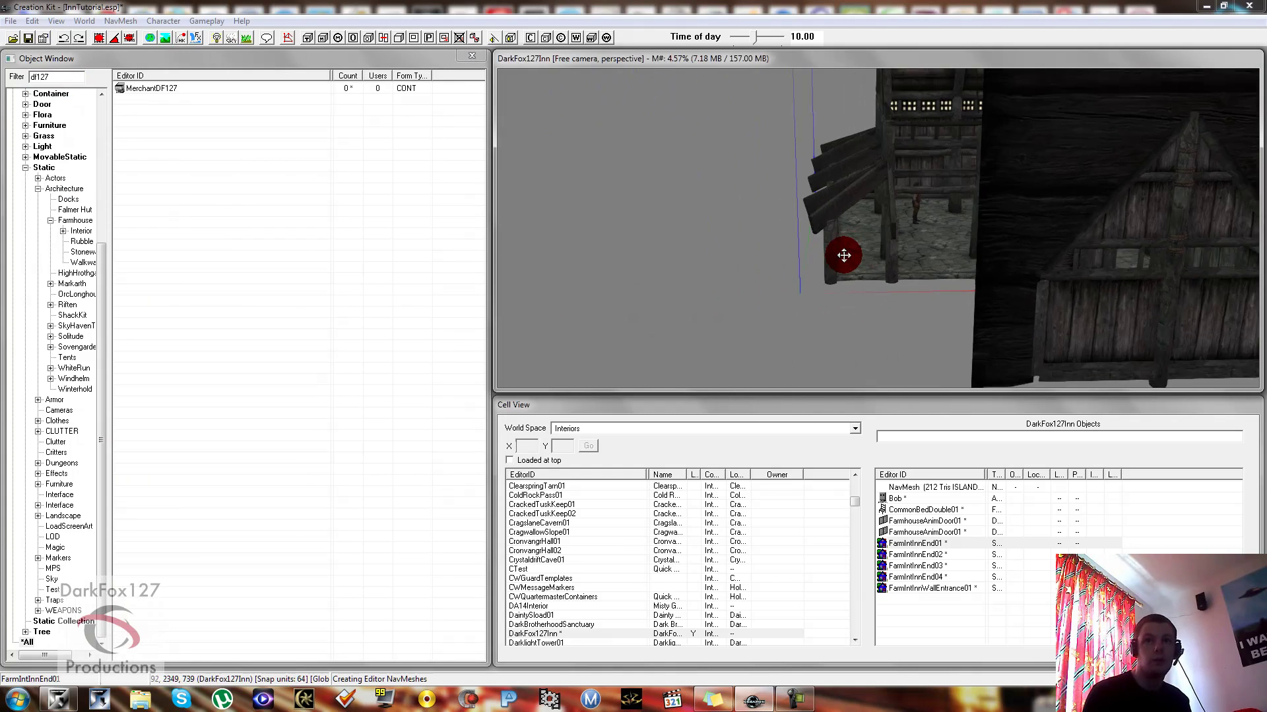
mouse_move(844, 255)
middle_down()
mouse_move(876, 272)
mouse_move(857, 271)
middle_up()
scroll(853, 283, up, 3)
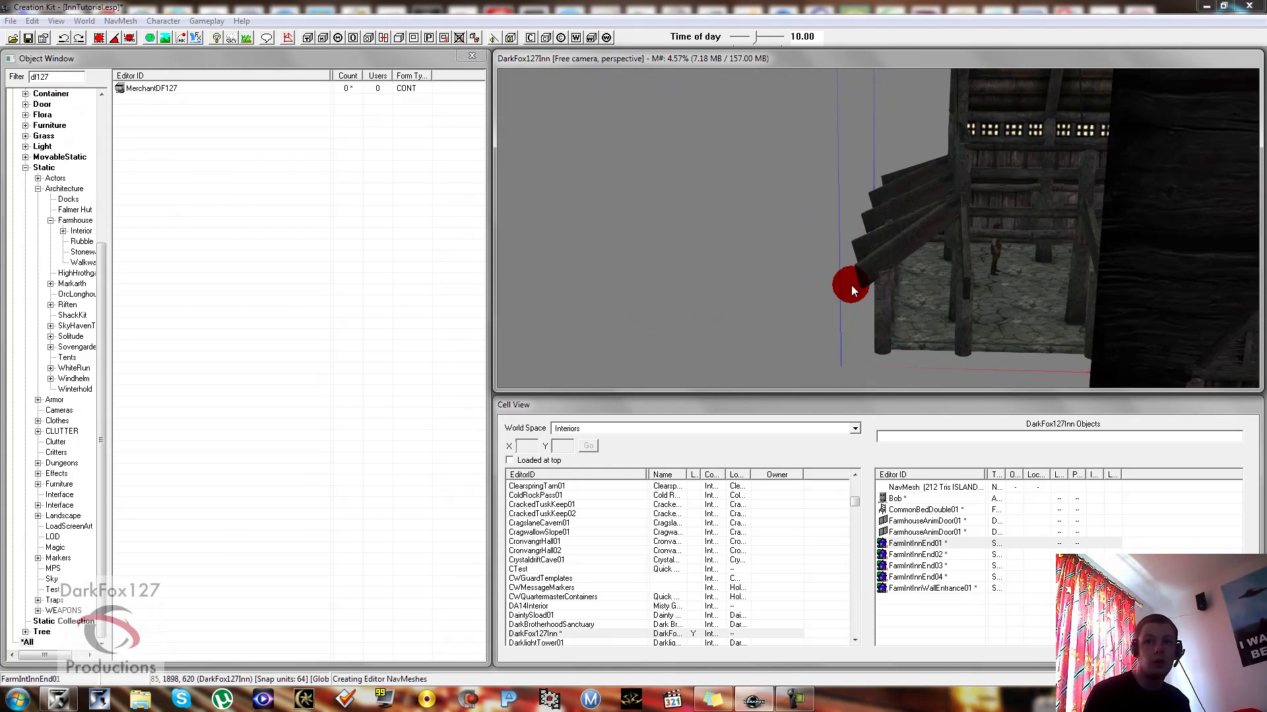
scroll(851, 290, down, 3)
click(150, 90)
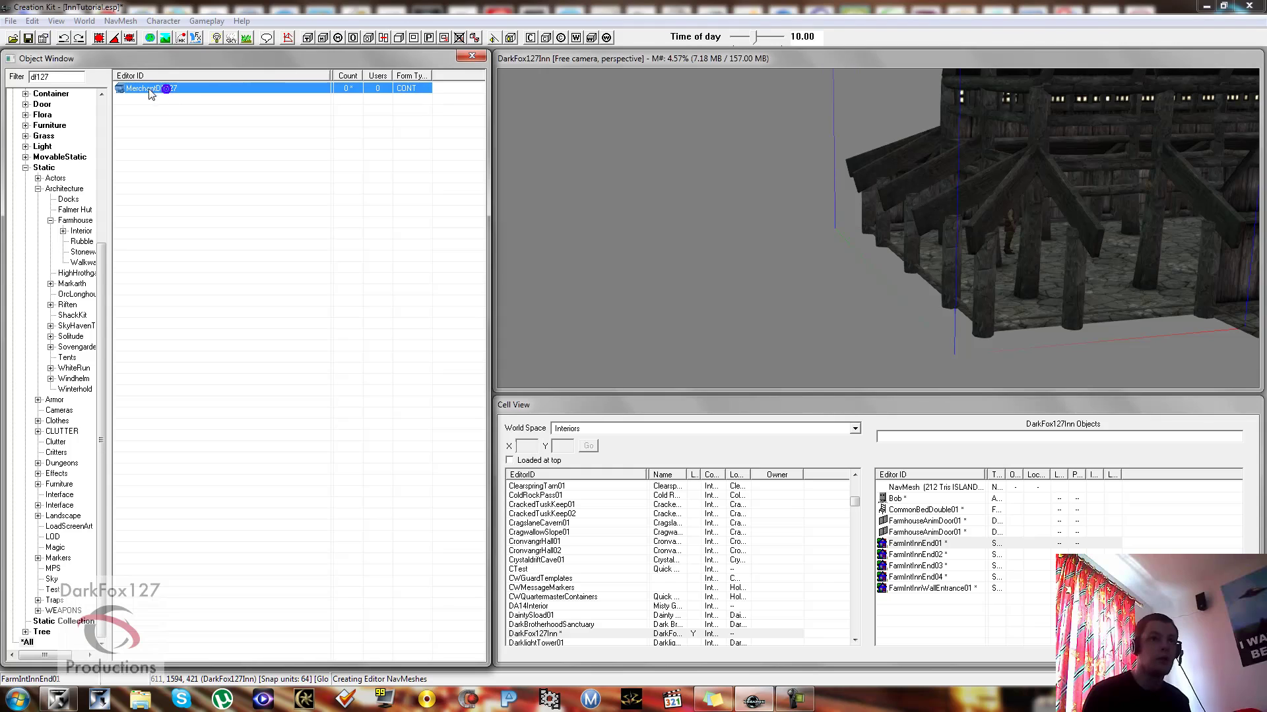
drag(249, 134, 845, 268)
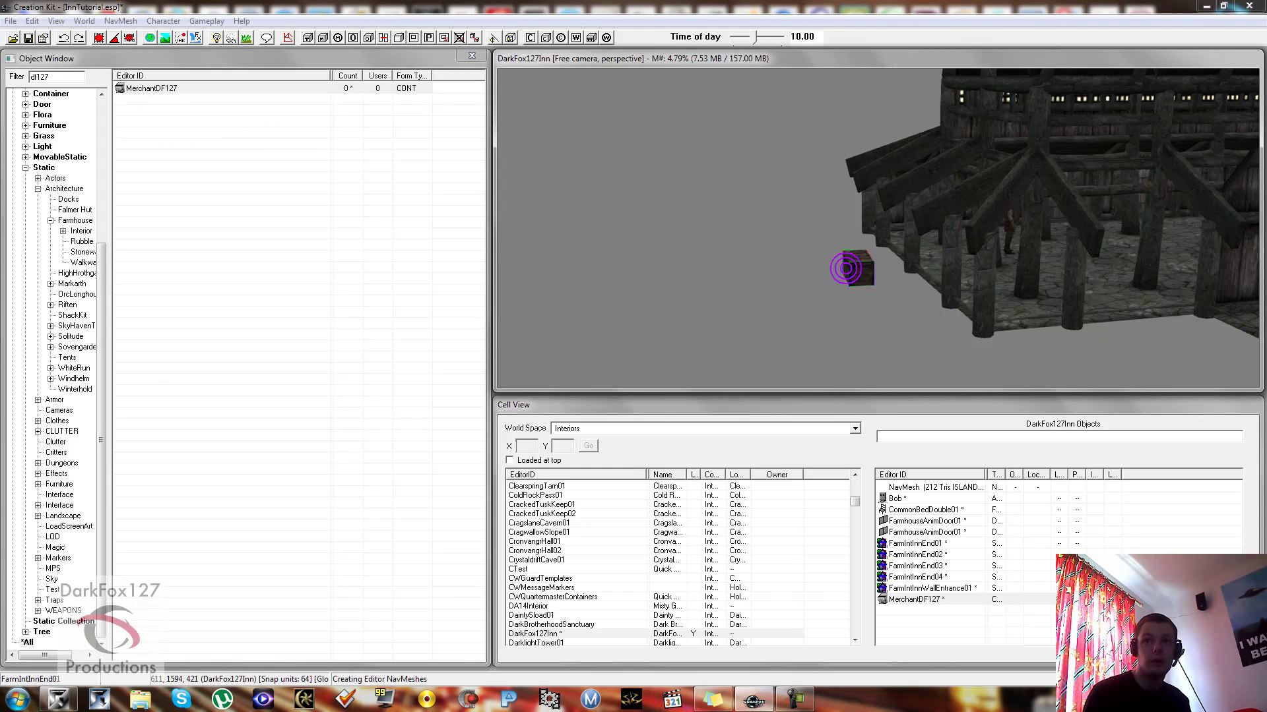
click(863, 274)
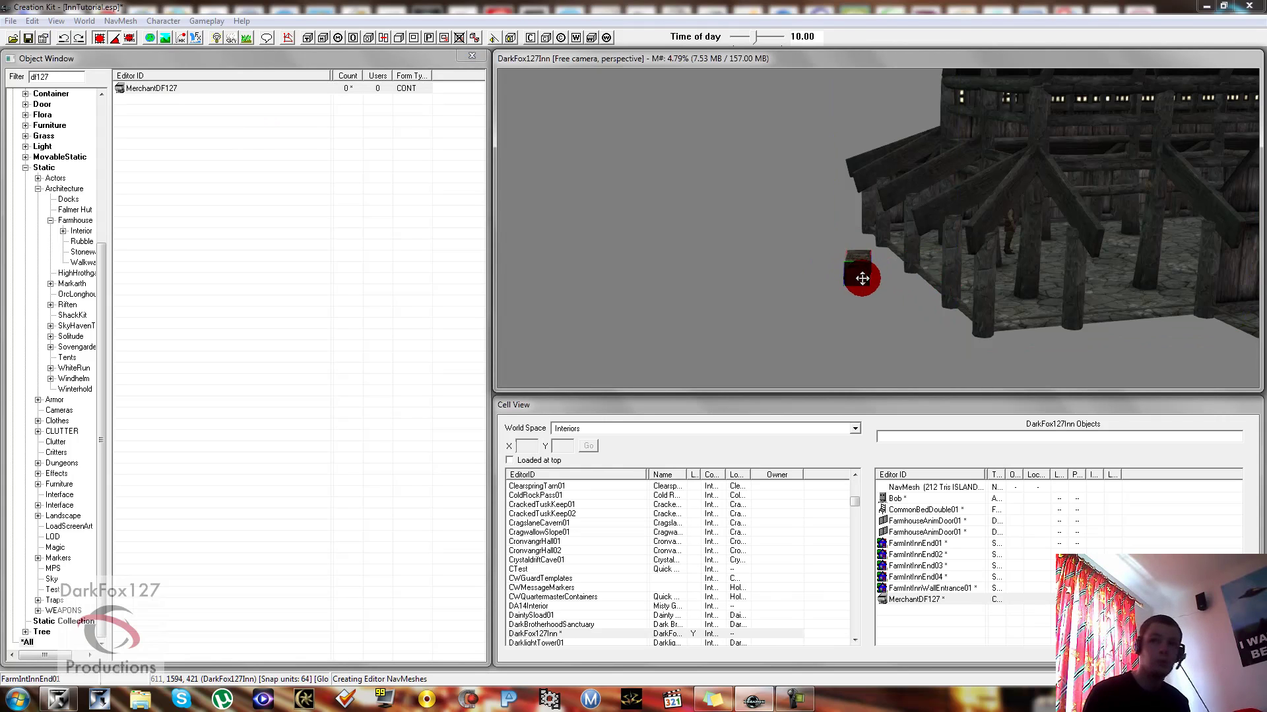
shift+drag(851, 270, 945, 314)
shift+middle_drag(945, 314, 878, 295)
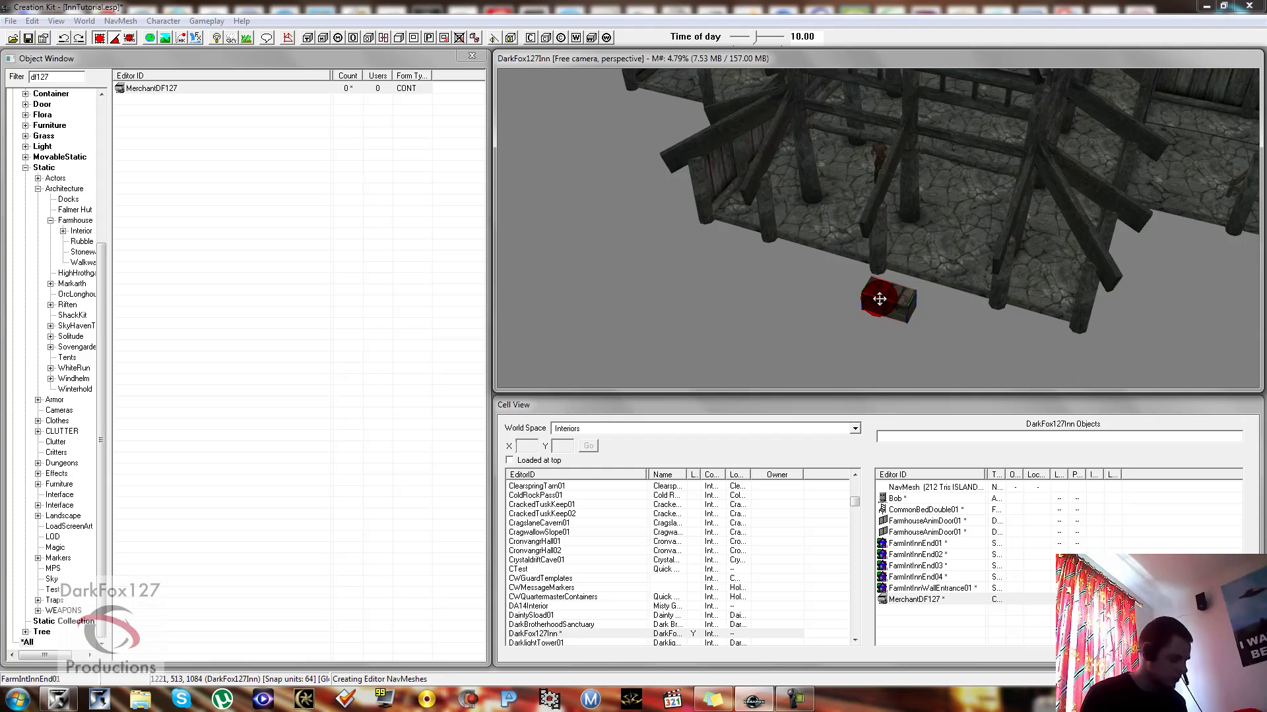
click(907, 254)
shift+middle_drag(908, 250, 828, 281)
click(845, 265)
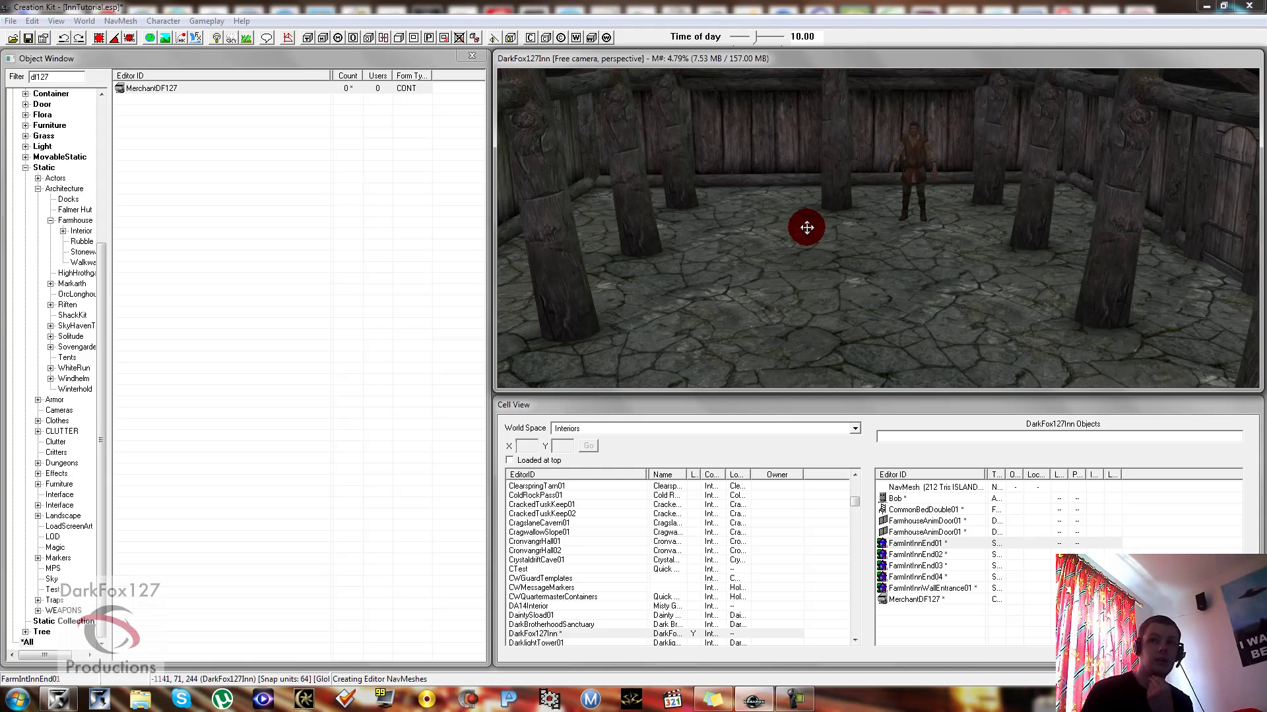
mouse_move(806, 227)
middle_down()
mouse_move(826, 228)
mouse_move(871, 288)
mouse_move(828, 226)
mouse_move(773, 254)
mouse_move(794, 220)
mouse_move(811, 238)
mouse_move(808, 221)
mouse_move(553, 87)
middle_up()
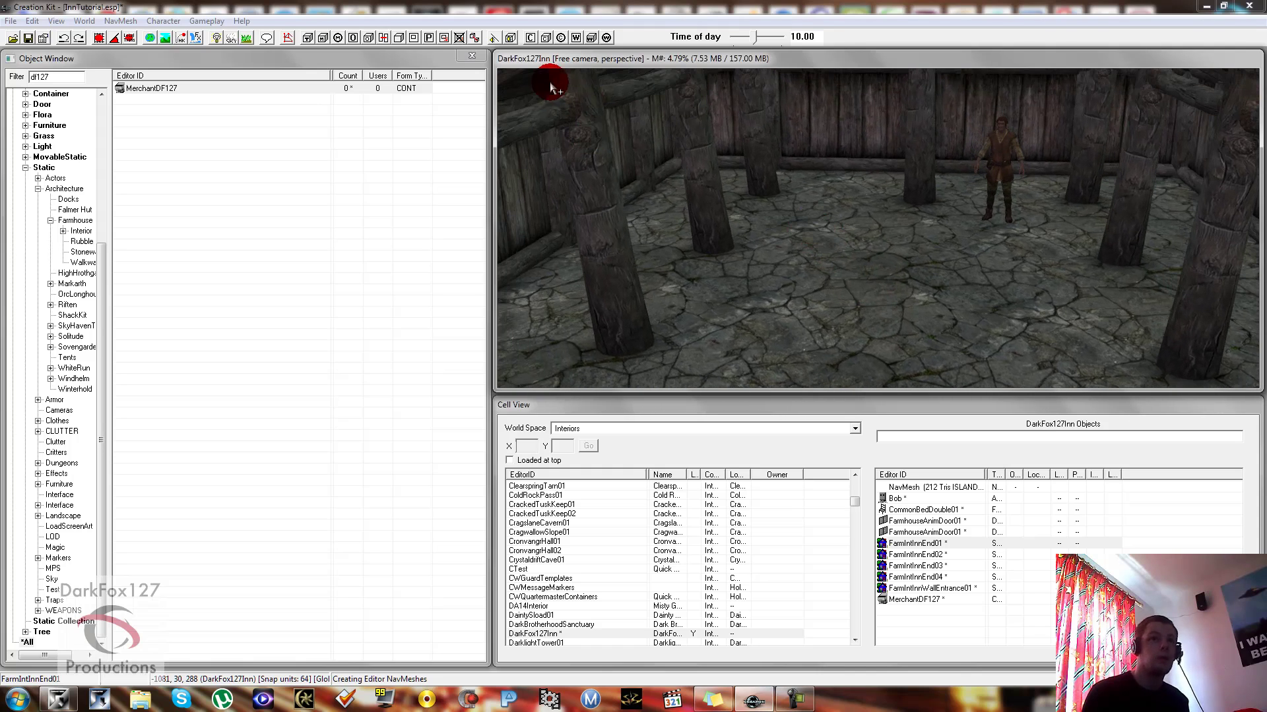
Mark the navmesh triangle on the floor near Bob as preferred pathing and finish editing the navmesh
click(288, 37)
click(856, 243)
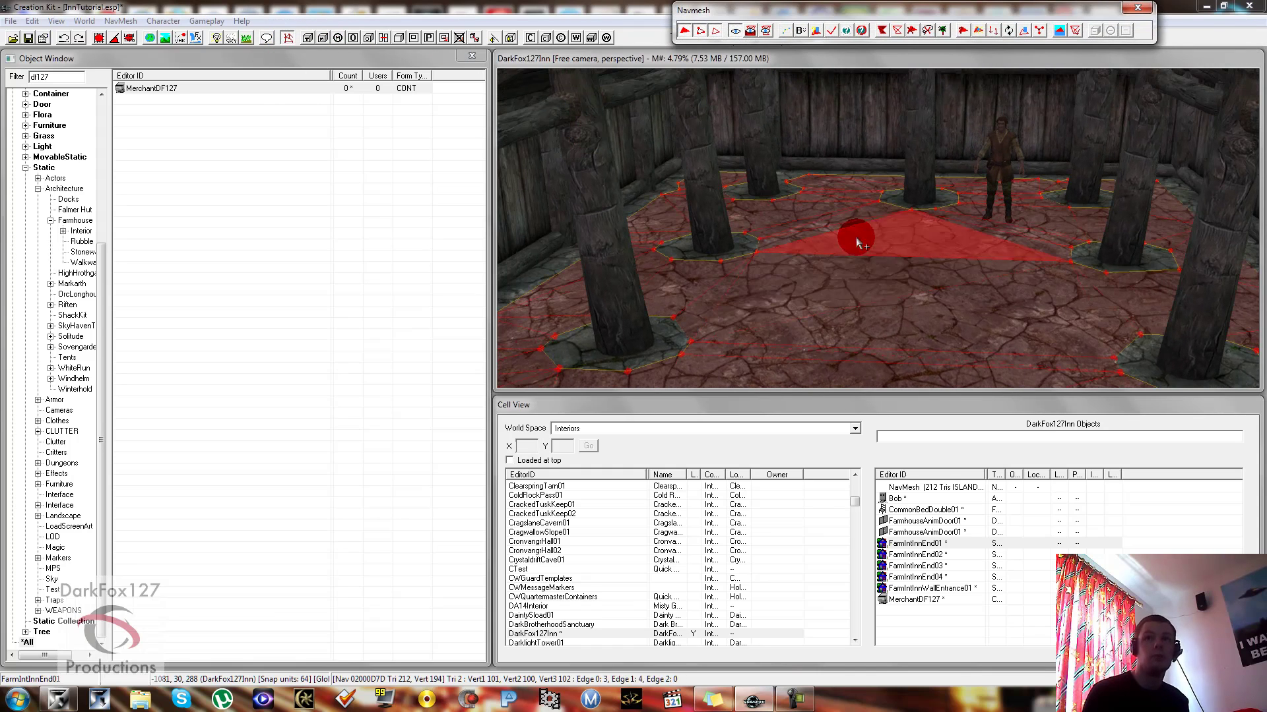
mouse_move(856, 243)
middle_down()
mouse_move(825, 207)
mouse_move(828, 361)
mouse_move(821, 209)
middle_up()
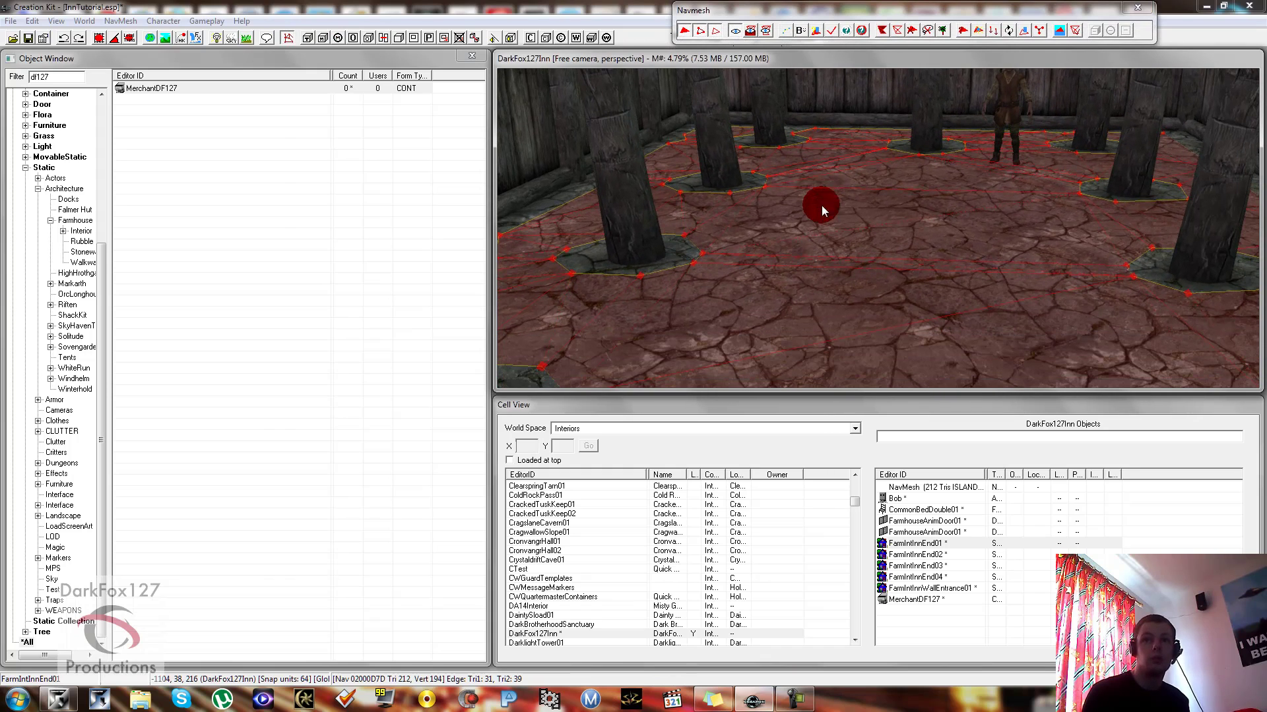
click(956, 183)
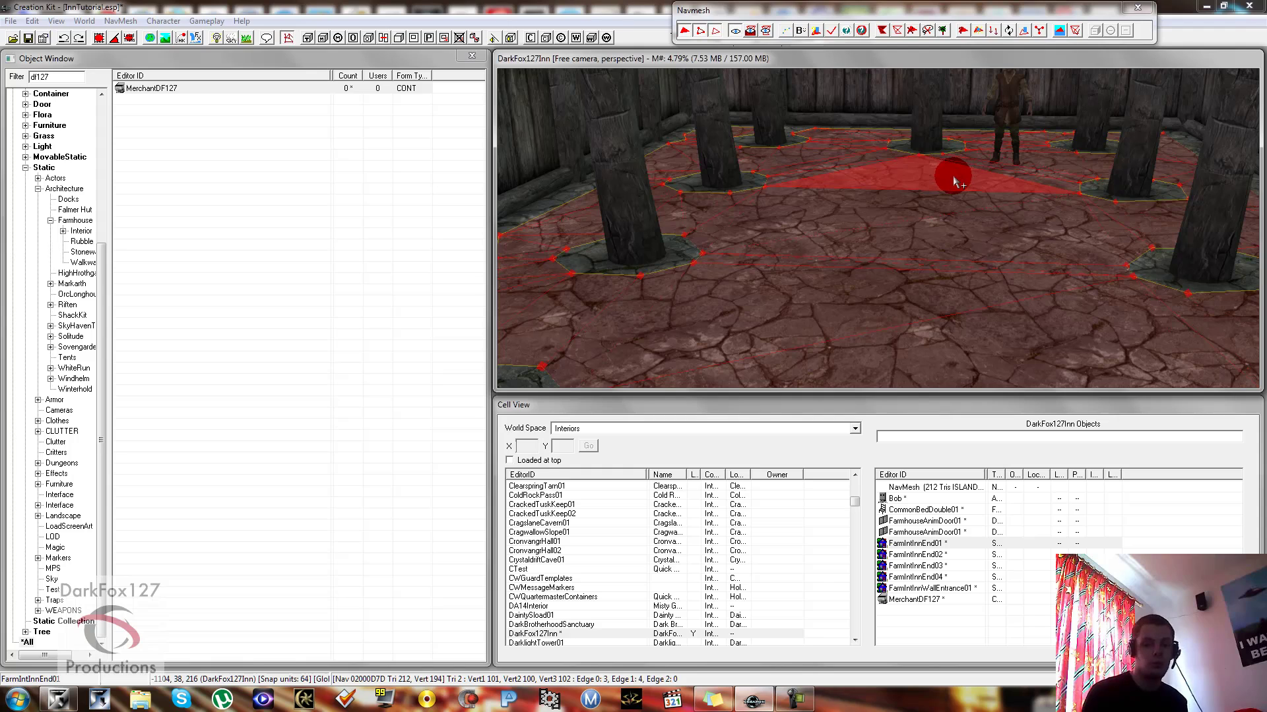
drag(953, 176, 968, 179)
click(972, 183)
click(1076, 34)
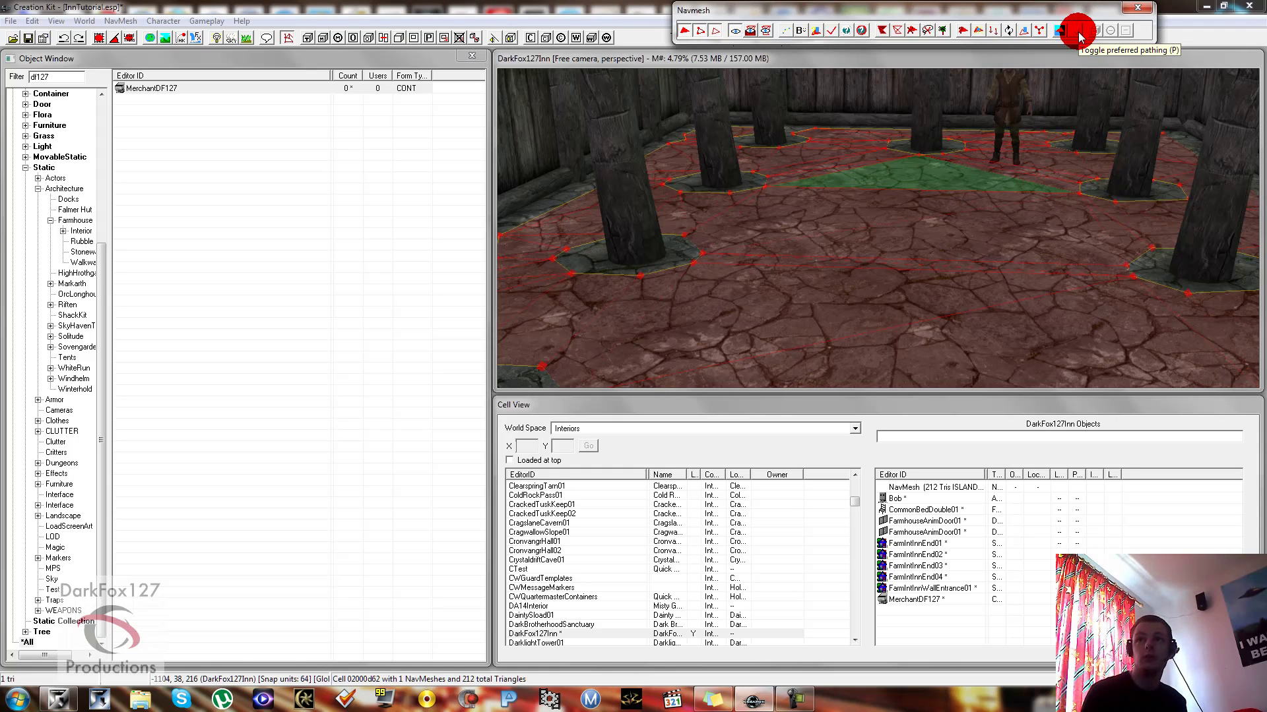
mouse_move(960, 176)
mouse_down()
mouse_move(899, 203)
mouse_move(868, 273)
mouse_move(785, 304)
mouse_move(579, 283)
mouse_move(616, 303)
mouse_move(681, 298)
mouse_move(1132, 7)
mouse_up()
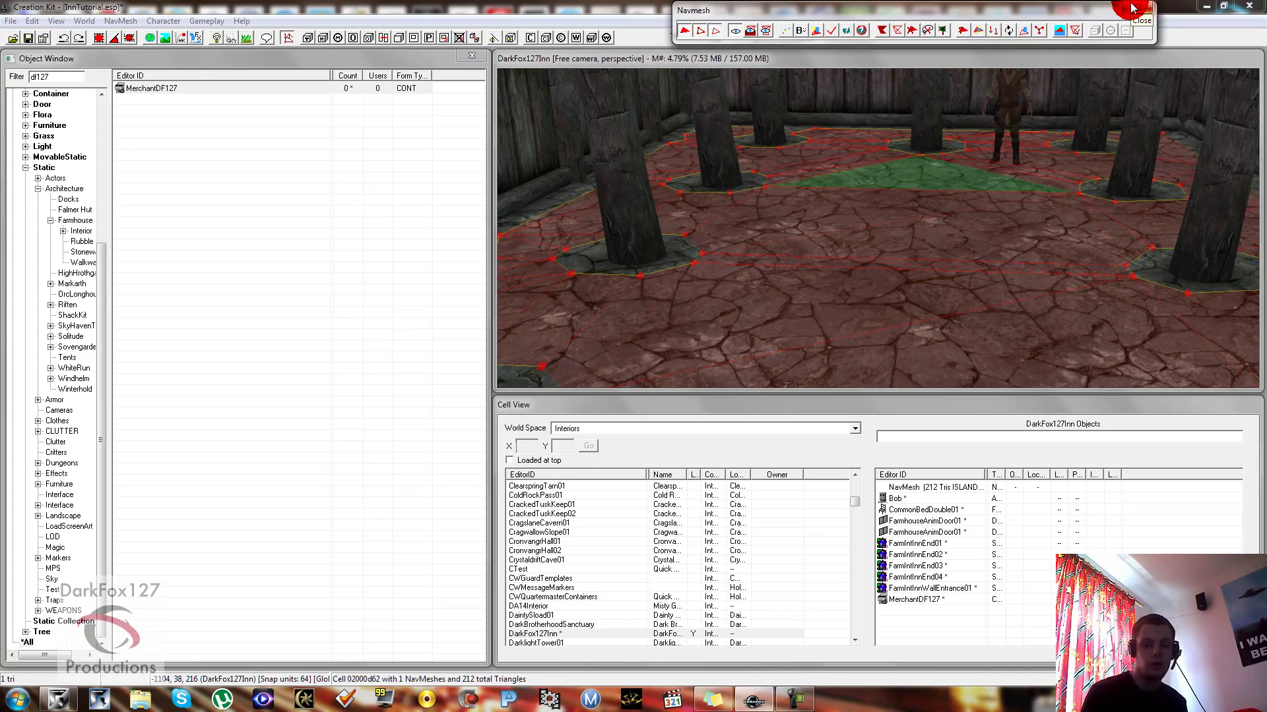
click(1132, 7)
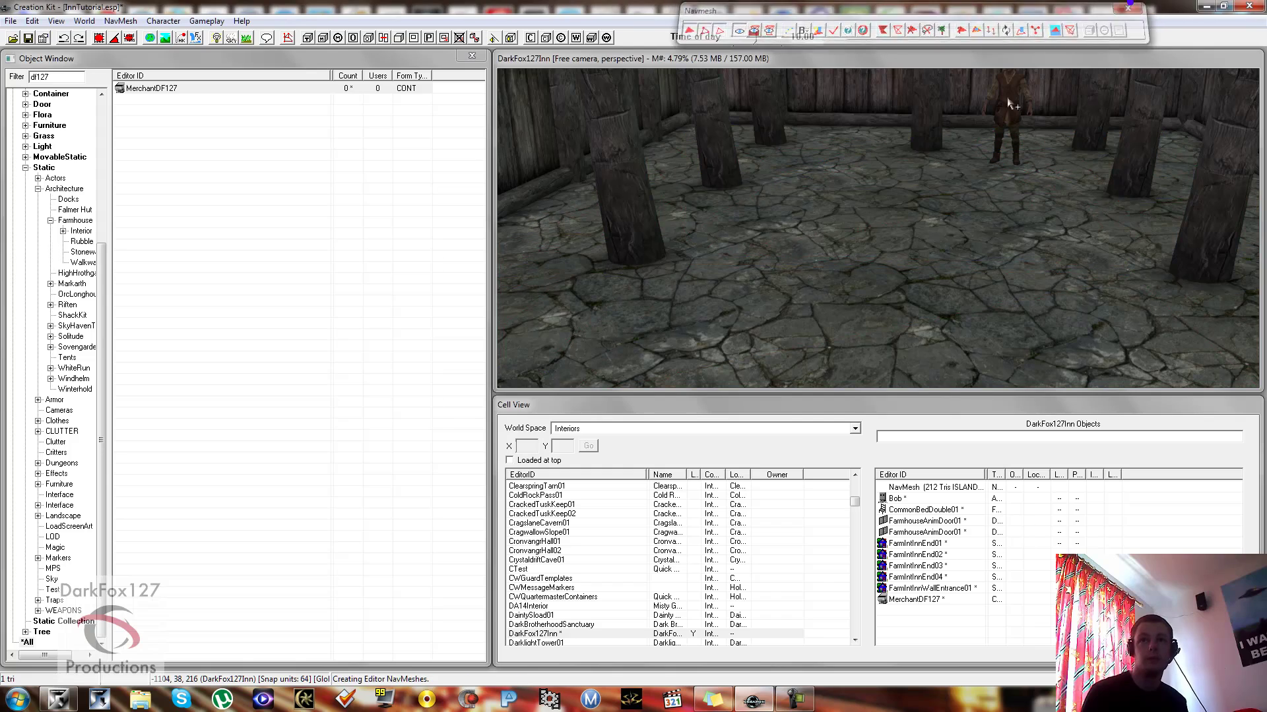
Look over the inn's interior around the bed and the placed innkeeper Bob
click(874, 209)
scroll(858, 205, down, 5)
scroll(836, 198, down, 6)
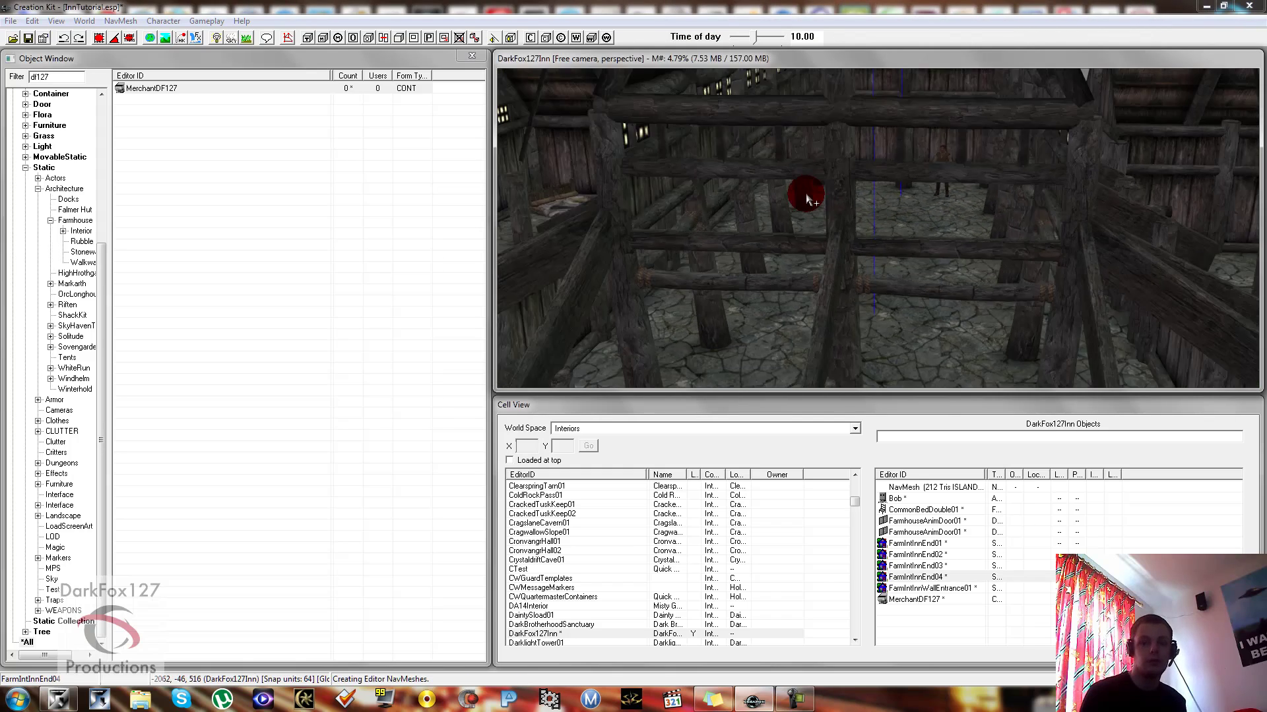
scroll(851, 225, up, 5)
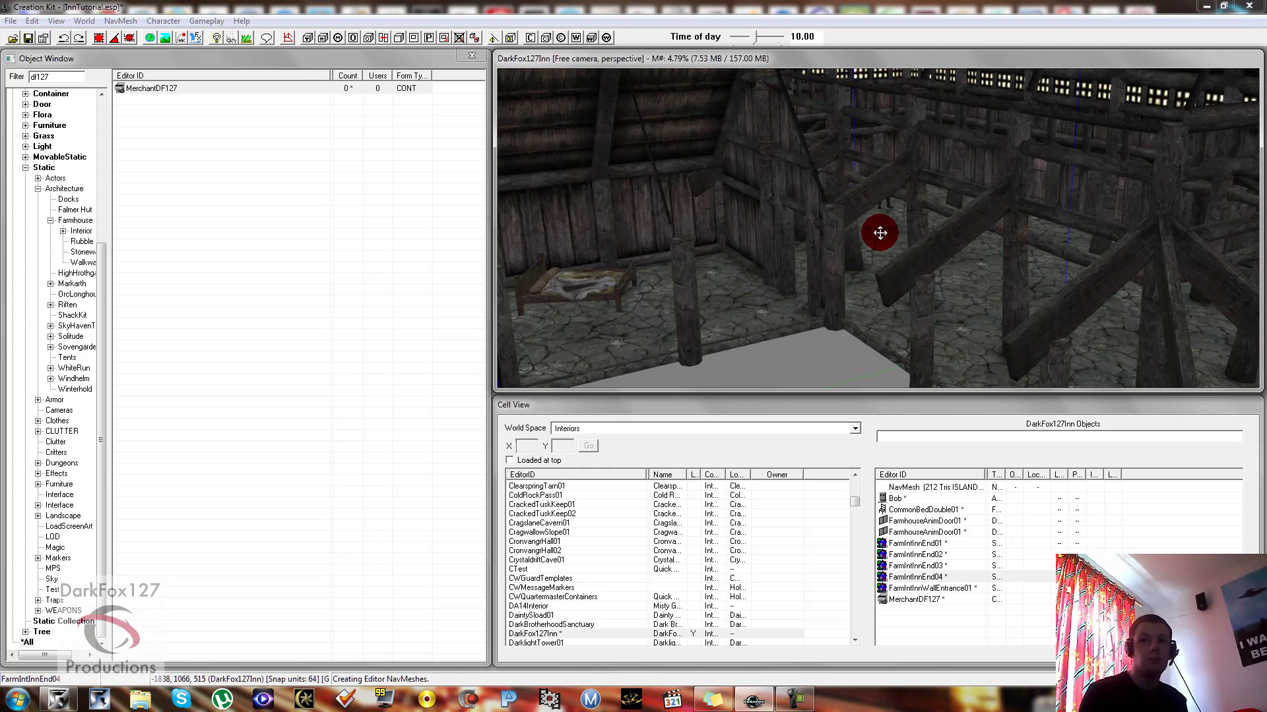
click(568, 296)
shift+middle_drag(674, 289, 844, 218)
click(845, 218)
key(shift)
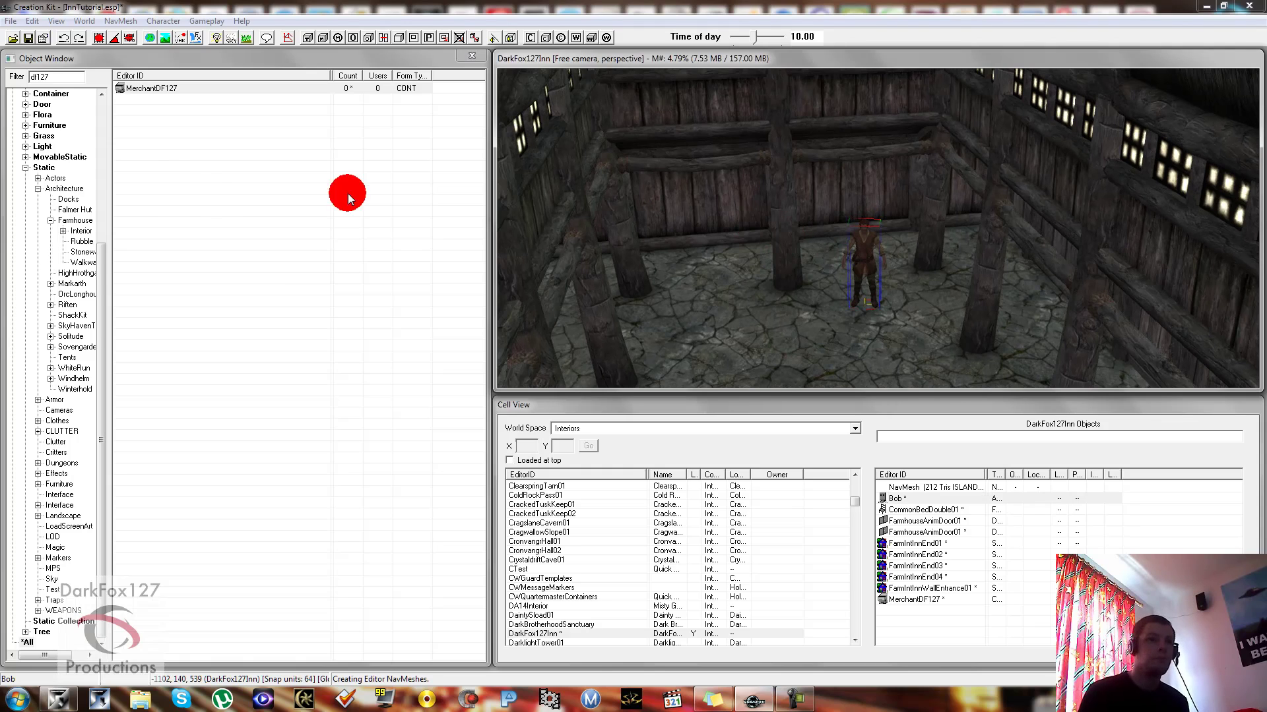
Start a new faction in the Character category and clear the object list's filter
drag(99, 254, 101, 119)
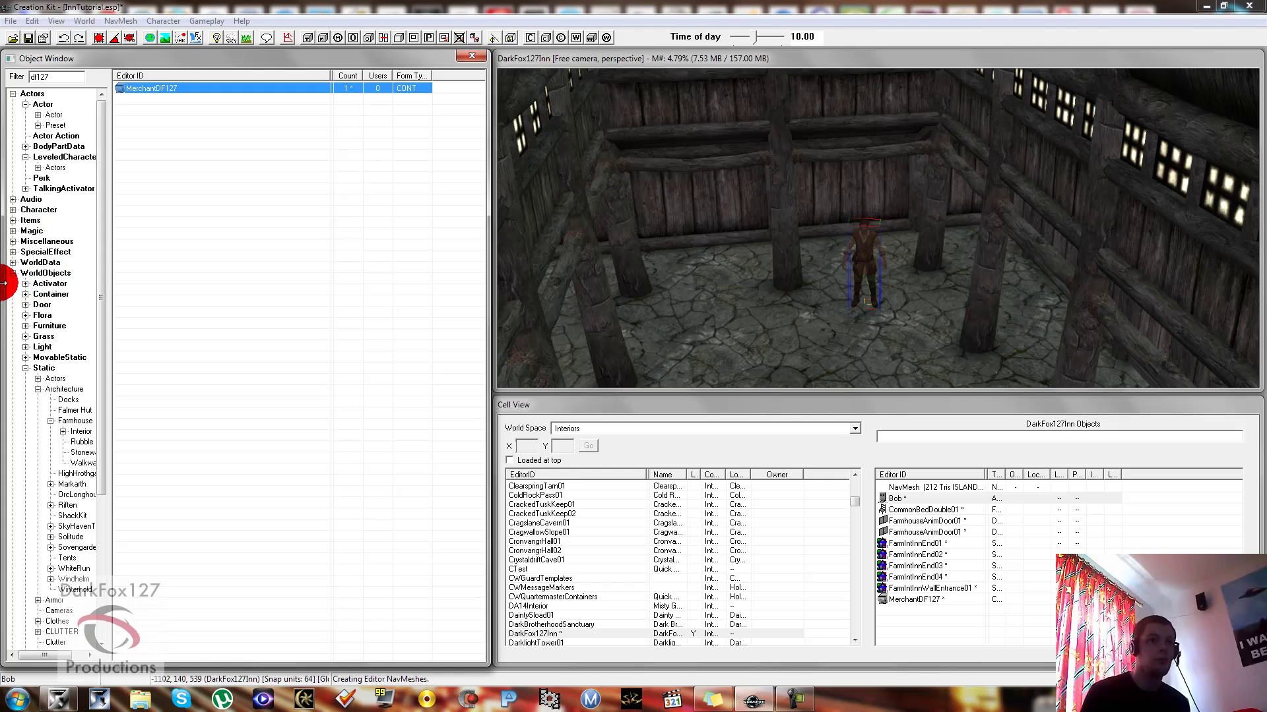
click(13, 210)
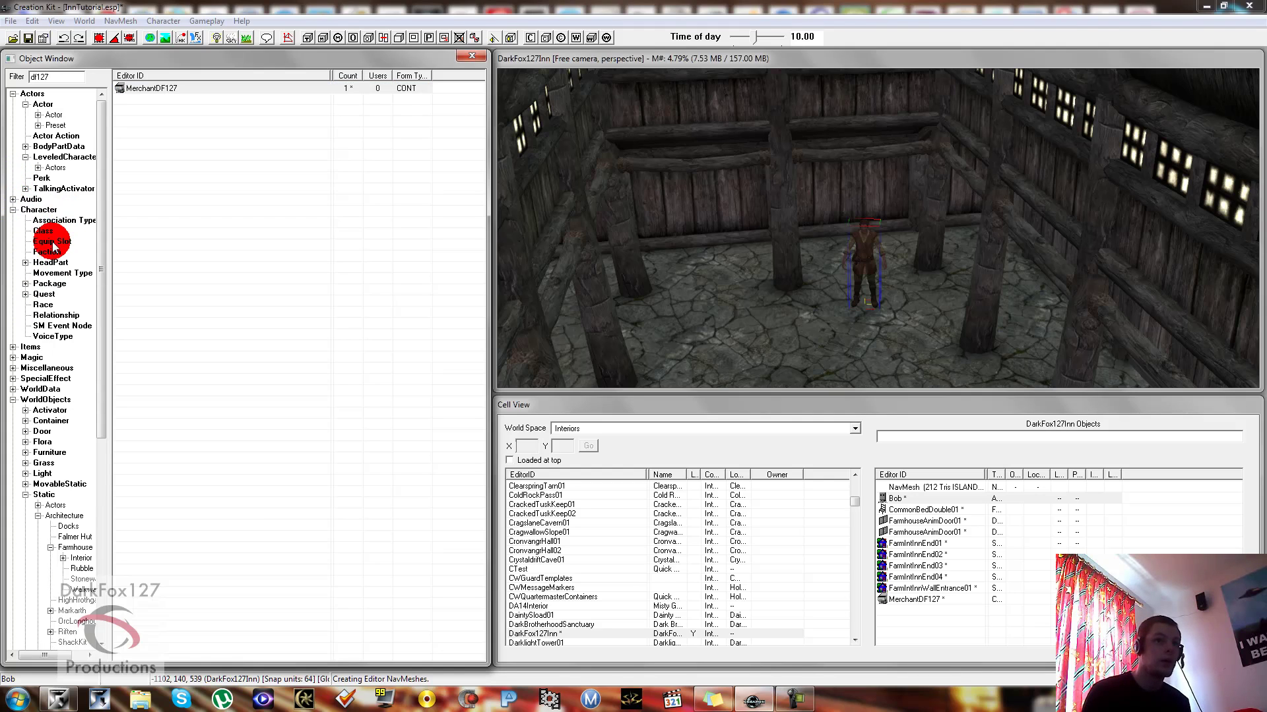
click(48, 252)
right_click(219, 190)
click(248, 200)
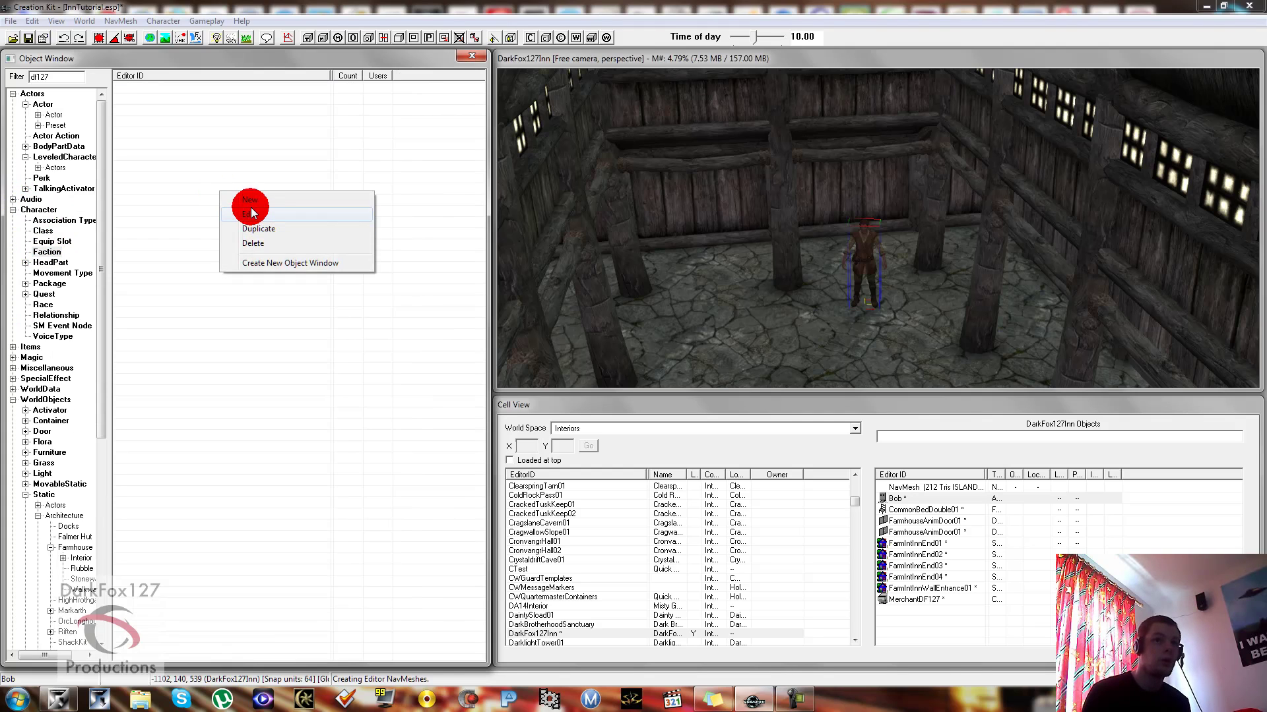
click(50, 74)
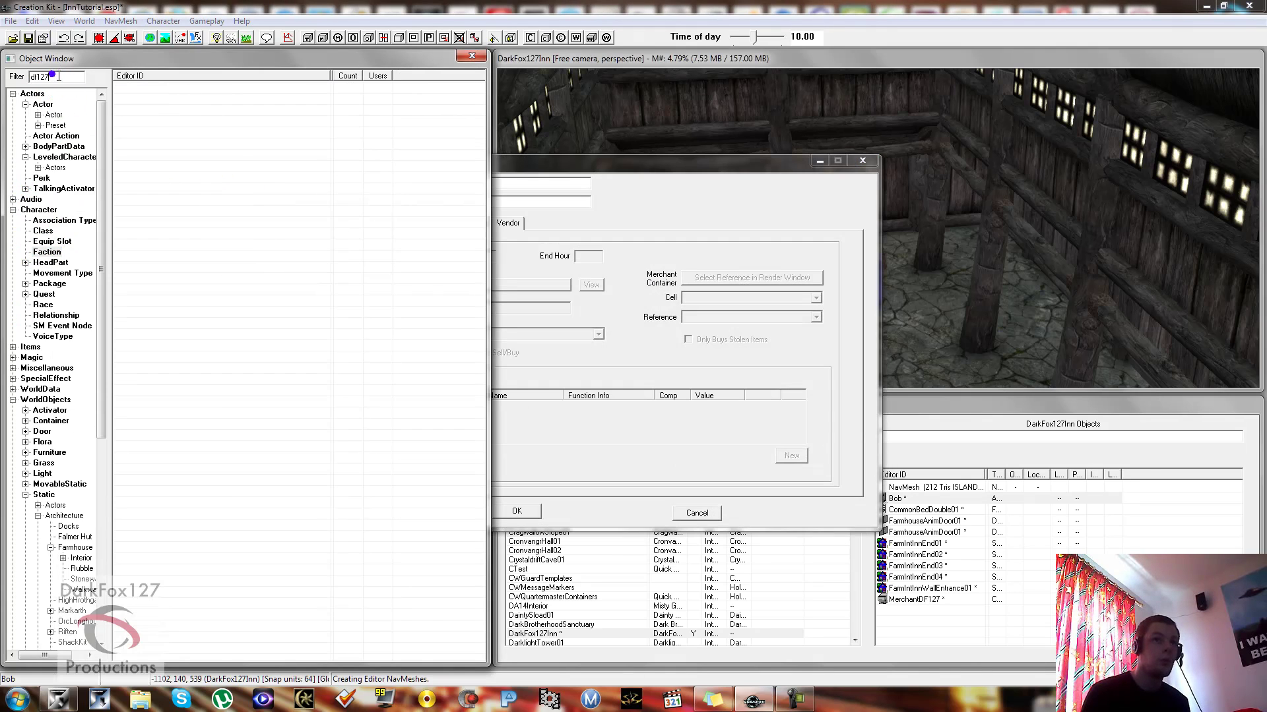
key(BackSpace)
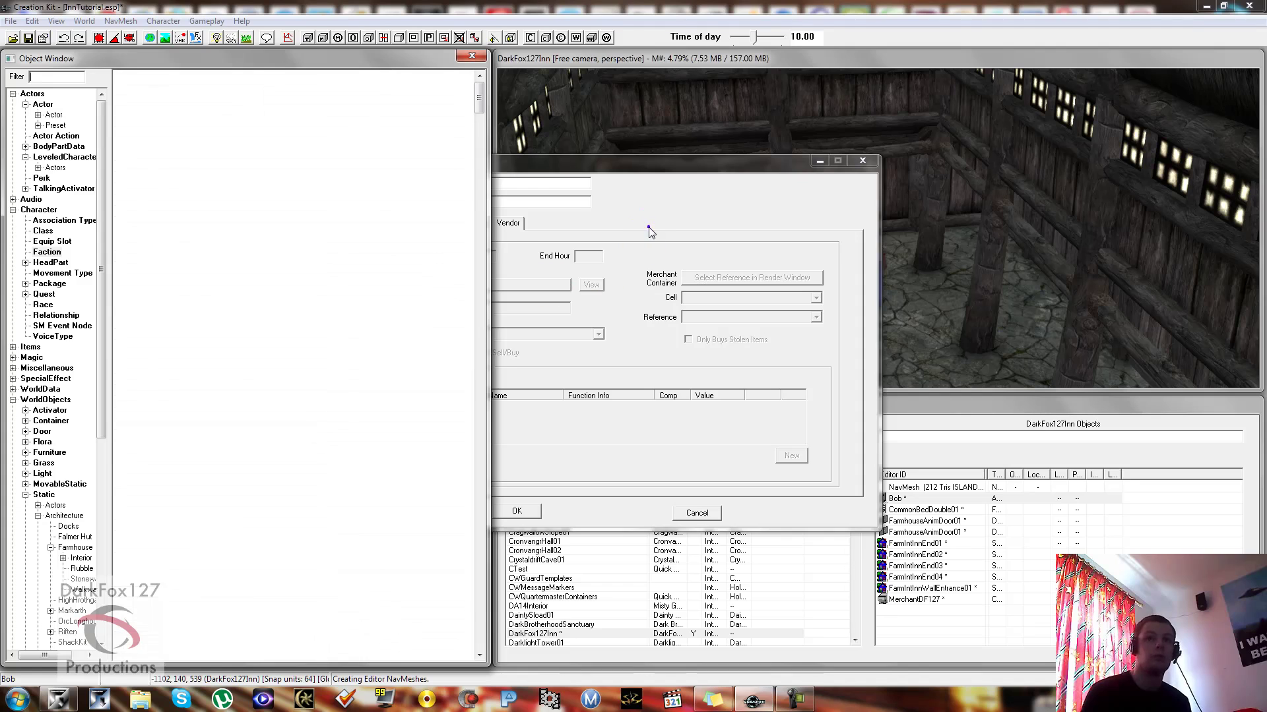
Set both the ID and the name of the new faction to MerchantBobFaction
click(598, 255)
click(465, 184)
click(653, 163)
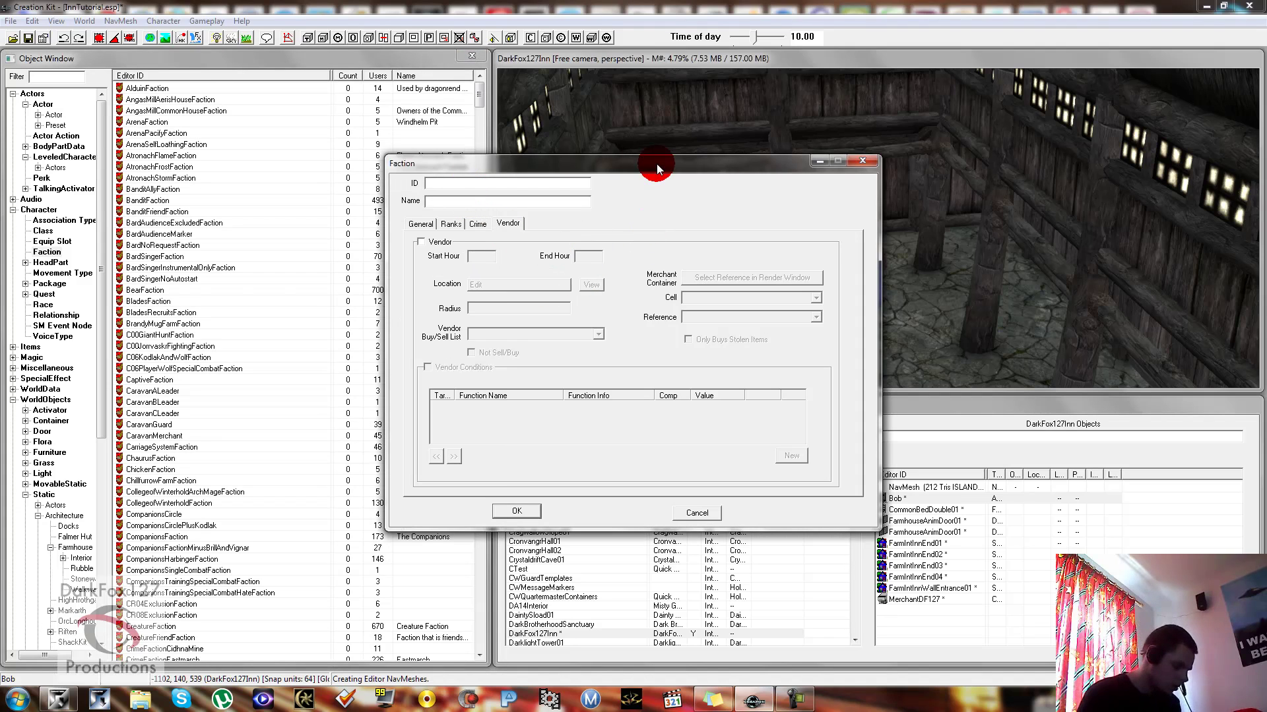
text(MerchantBobFaction)
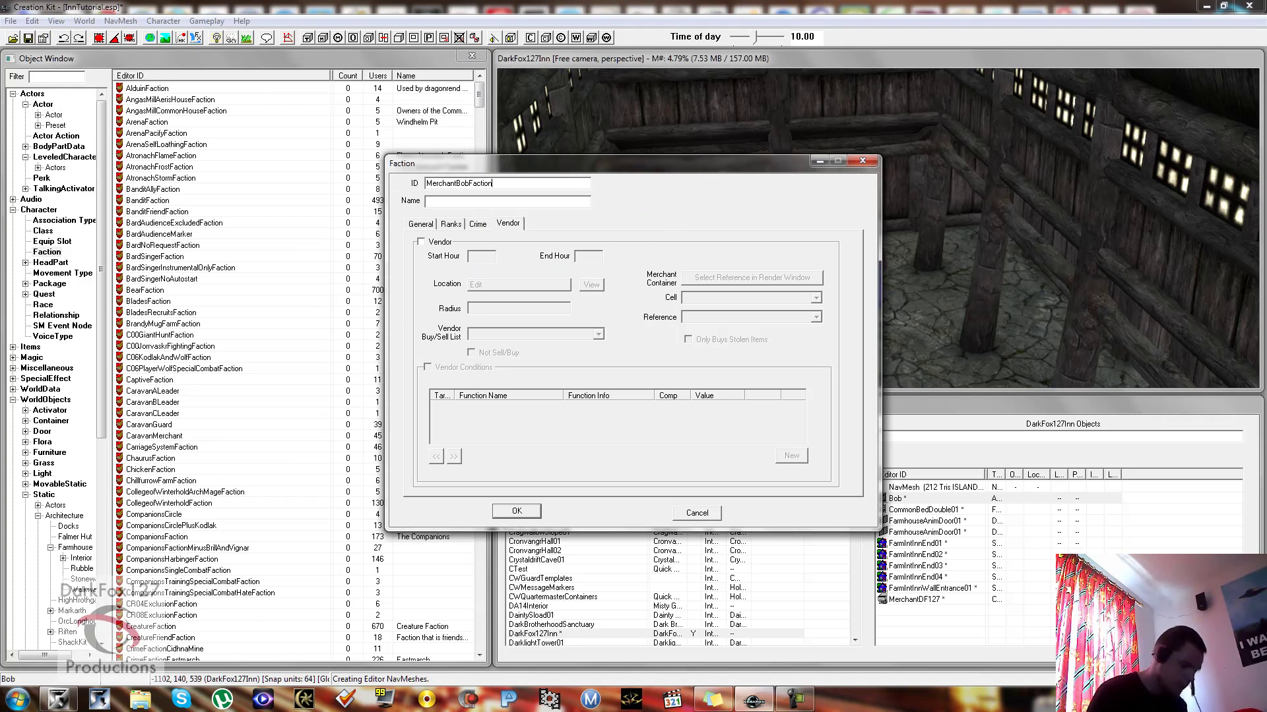
click(663, 158)
click(493, 194)
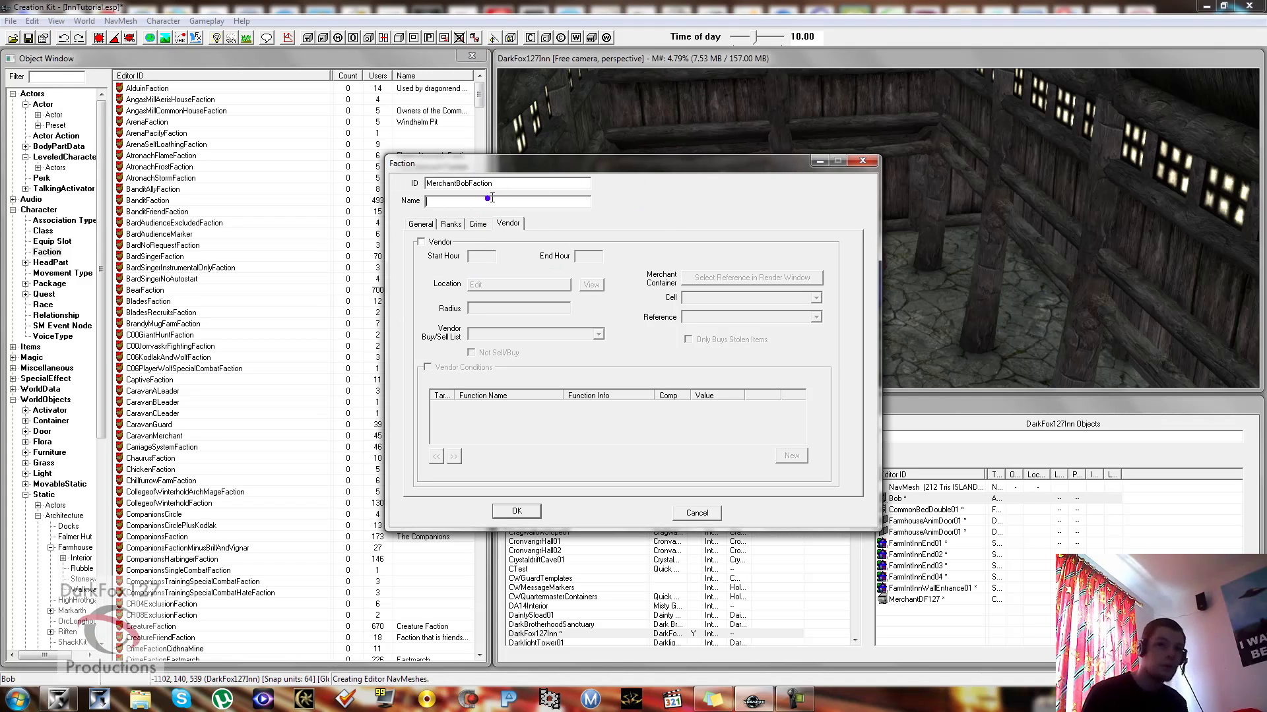
click(492, 197)
text(MerchantBobFaction)
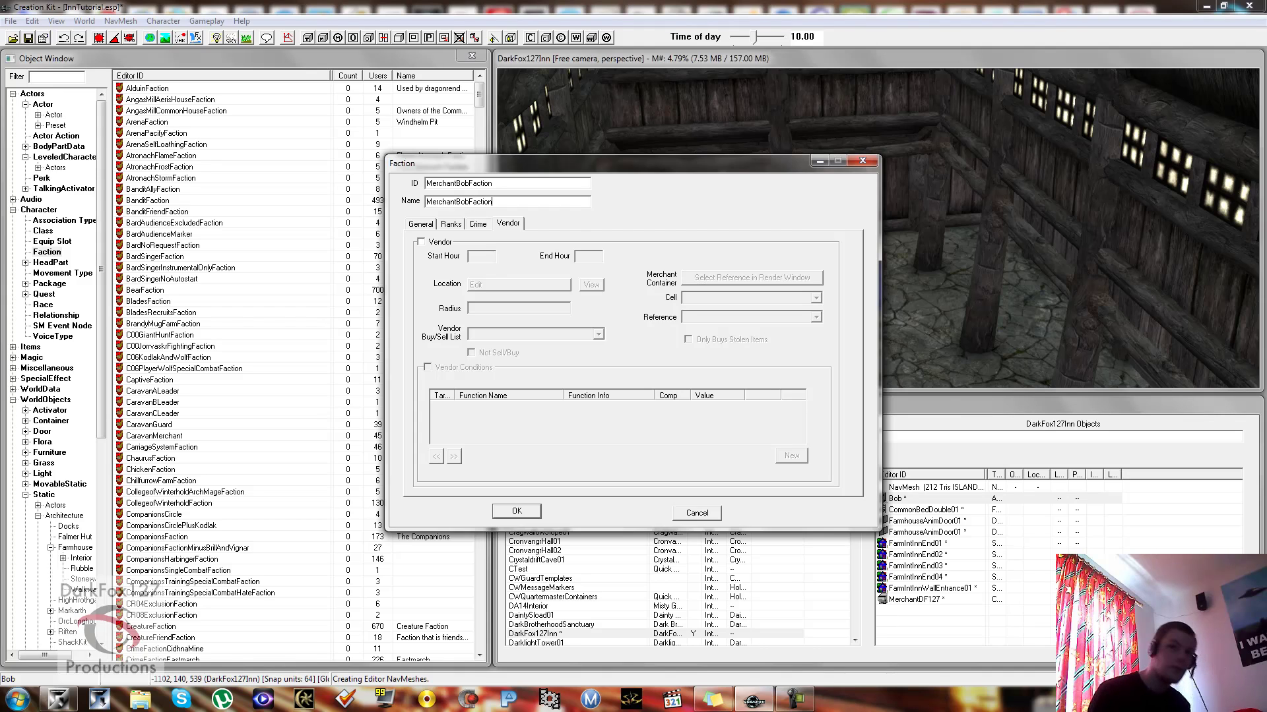
click(545, 191)
Allow the faction to own things by enabling Can Be Owner
click(423, 224)
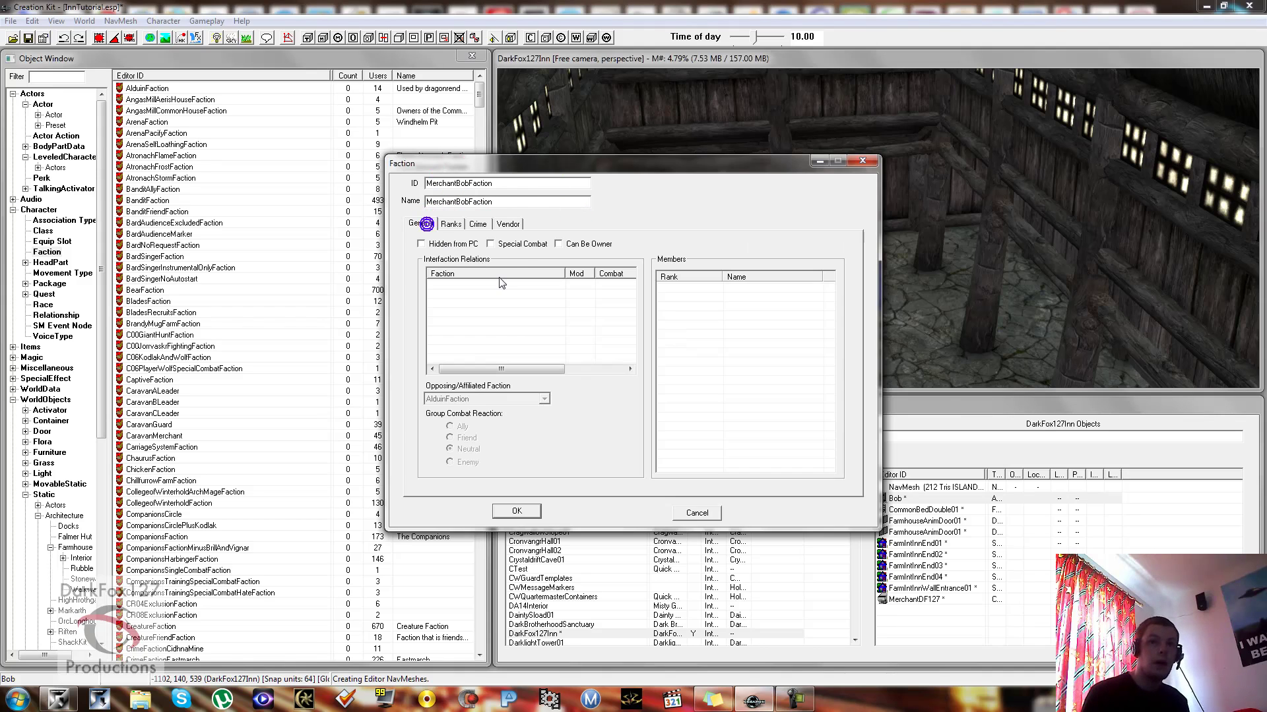
click(560, 244)
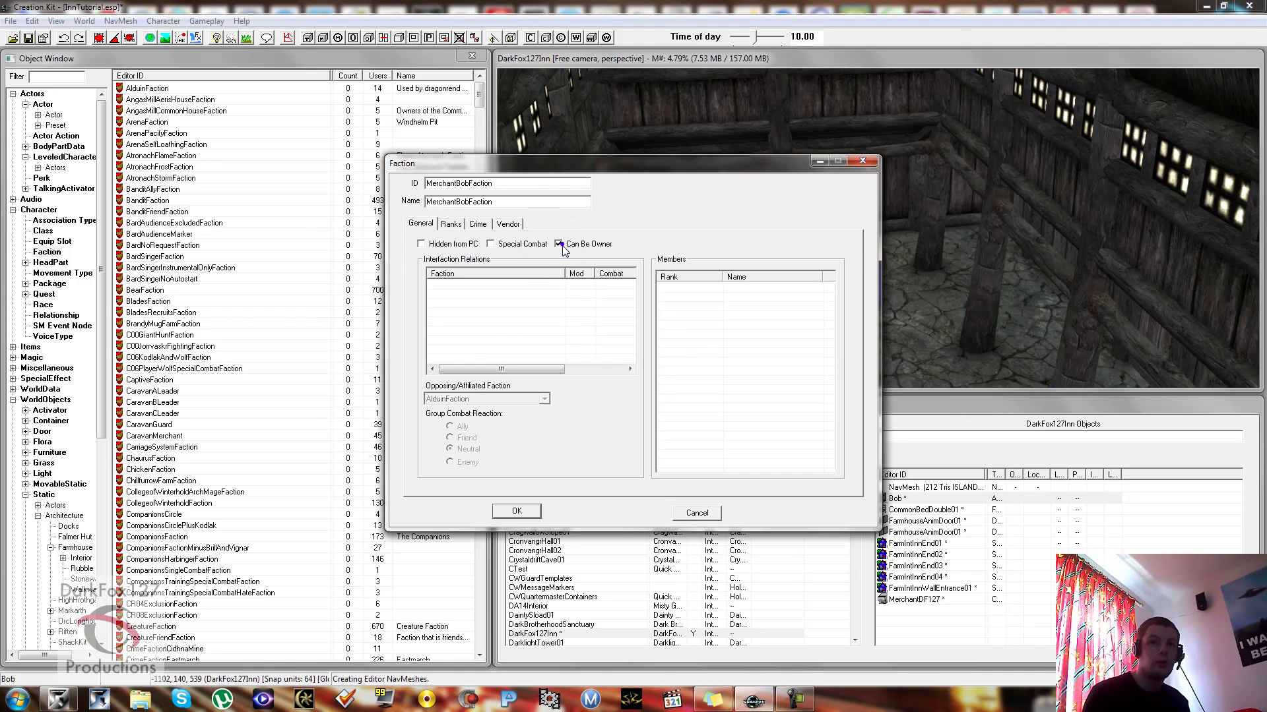
click(526, 281)
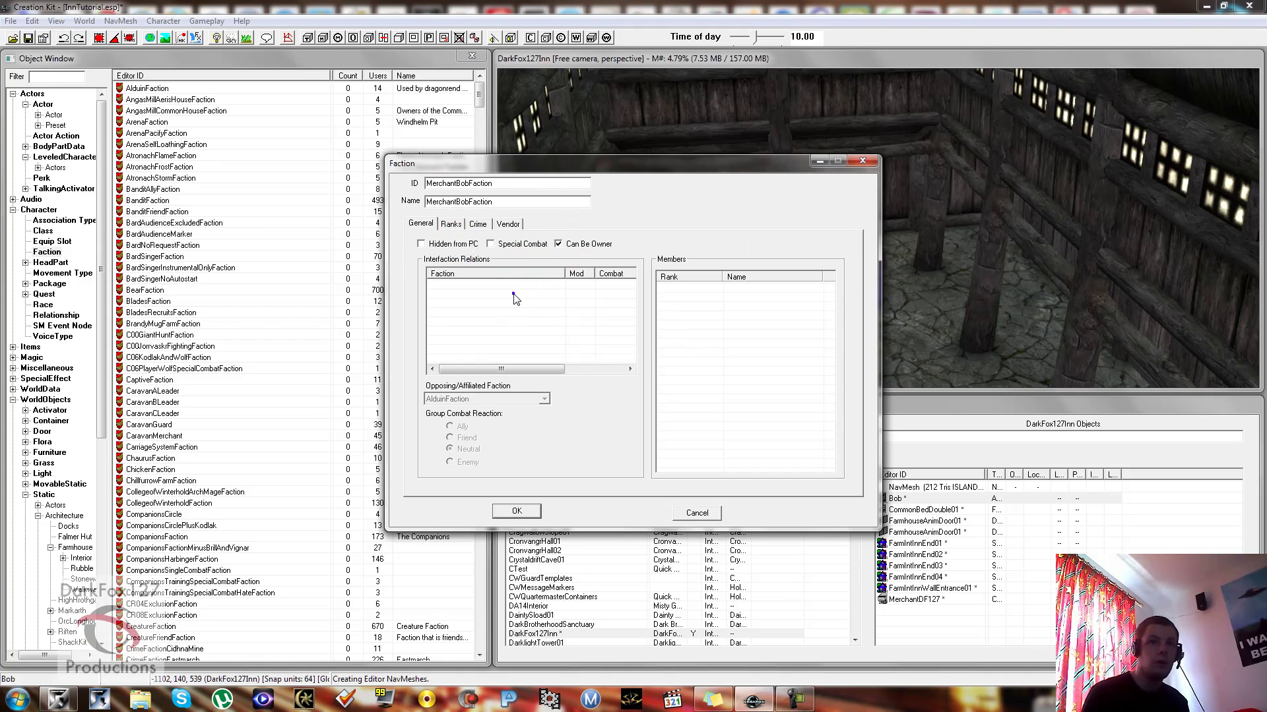
click(507, 310)
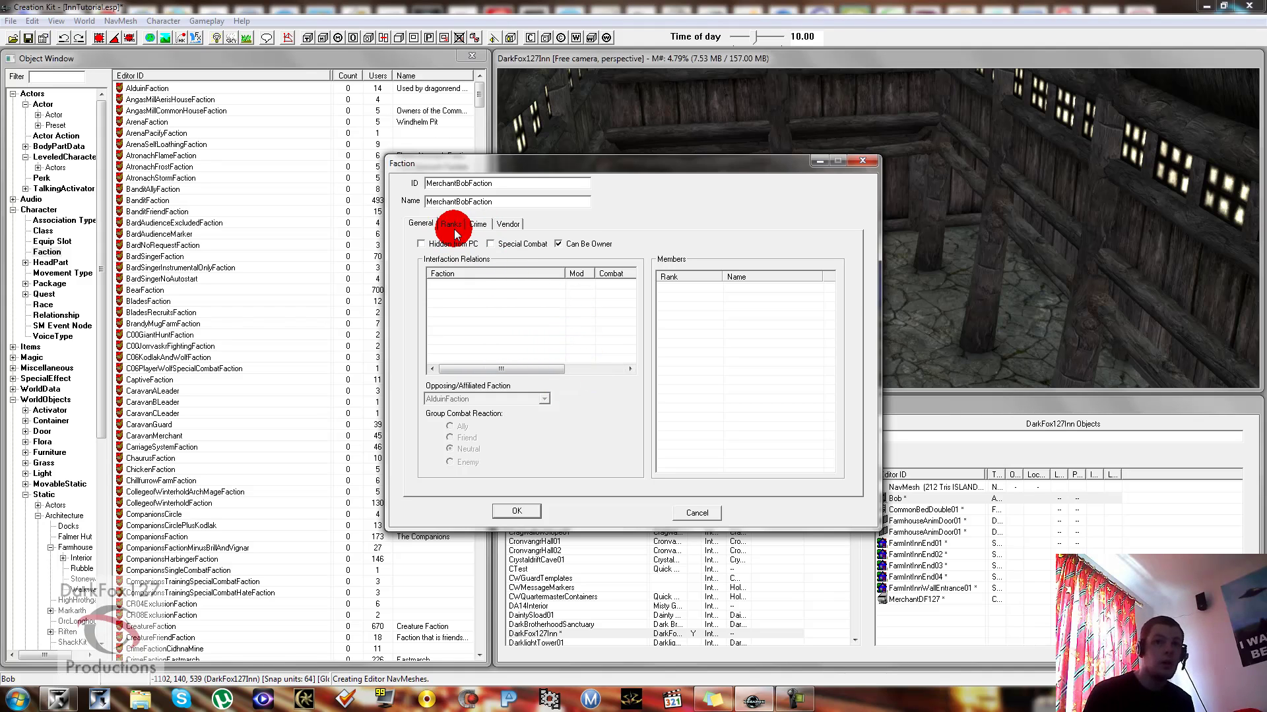
Make the faction a vendor and set its start hour to 8
click(507, 224)
click(439, 245)
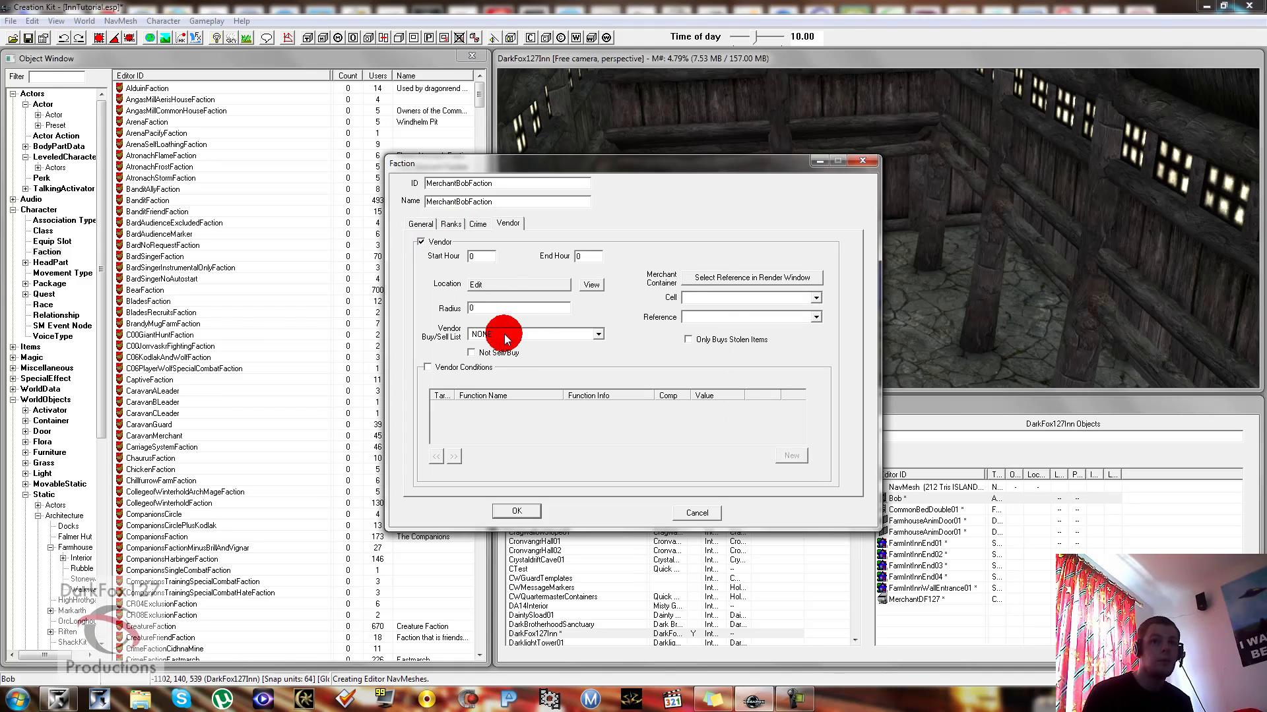
click(485, 258)
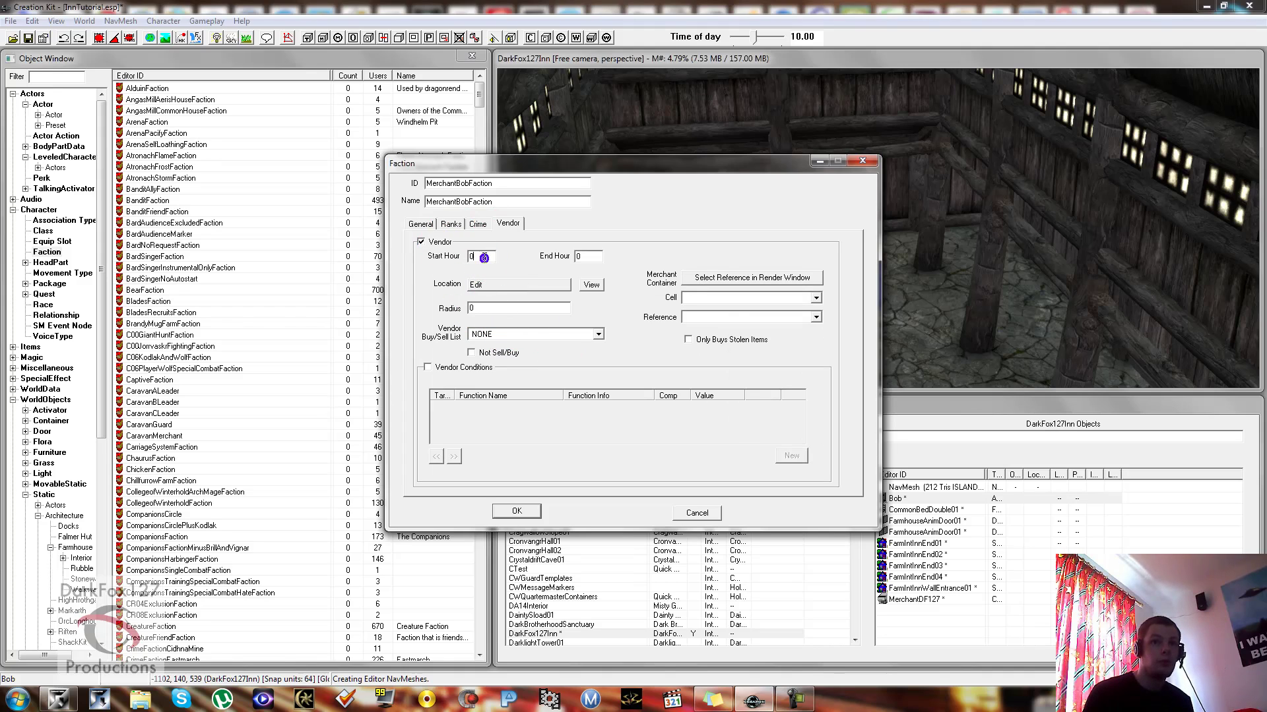
click(432, 272)
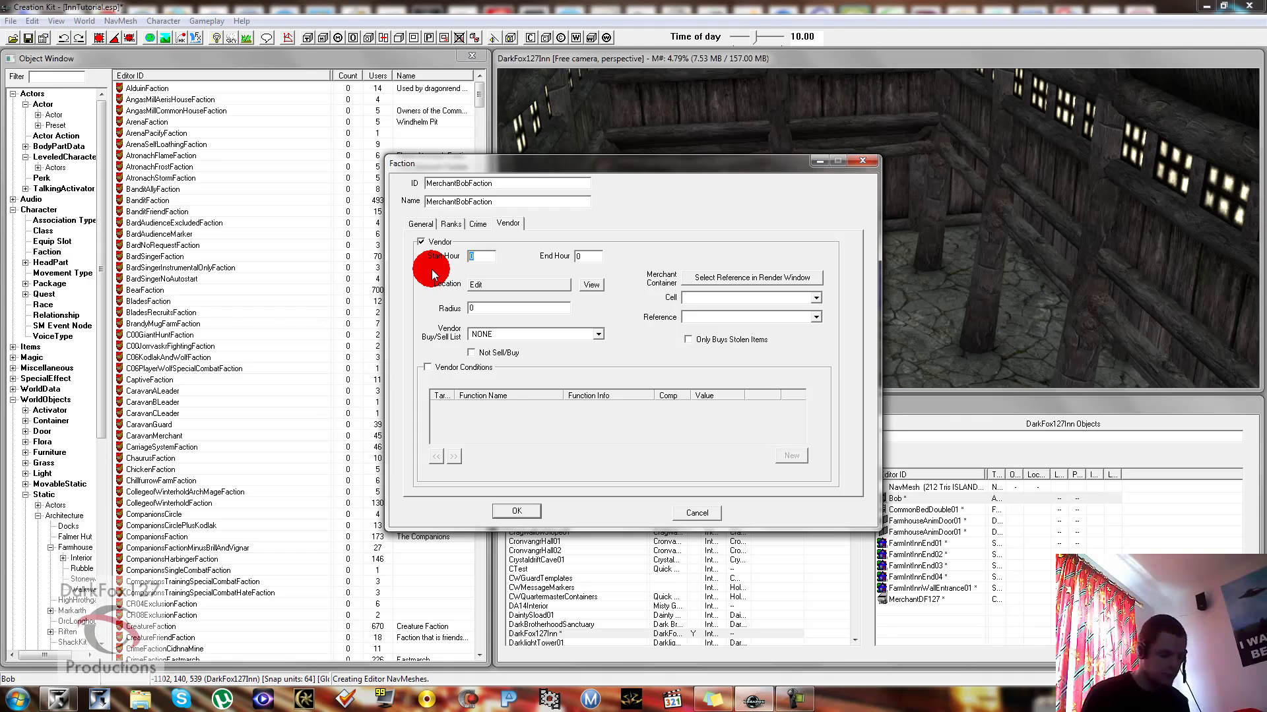
text(8)
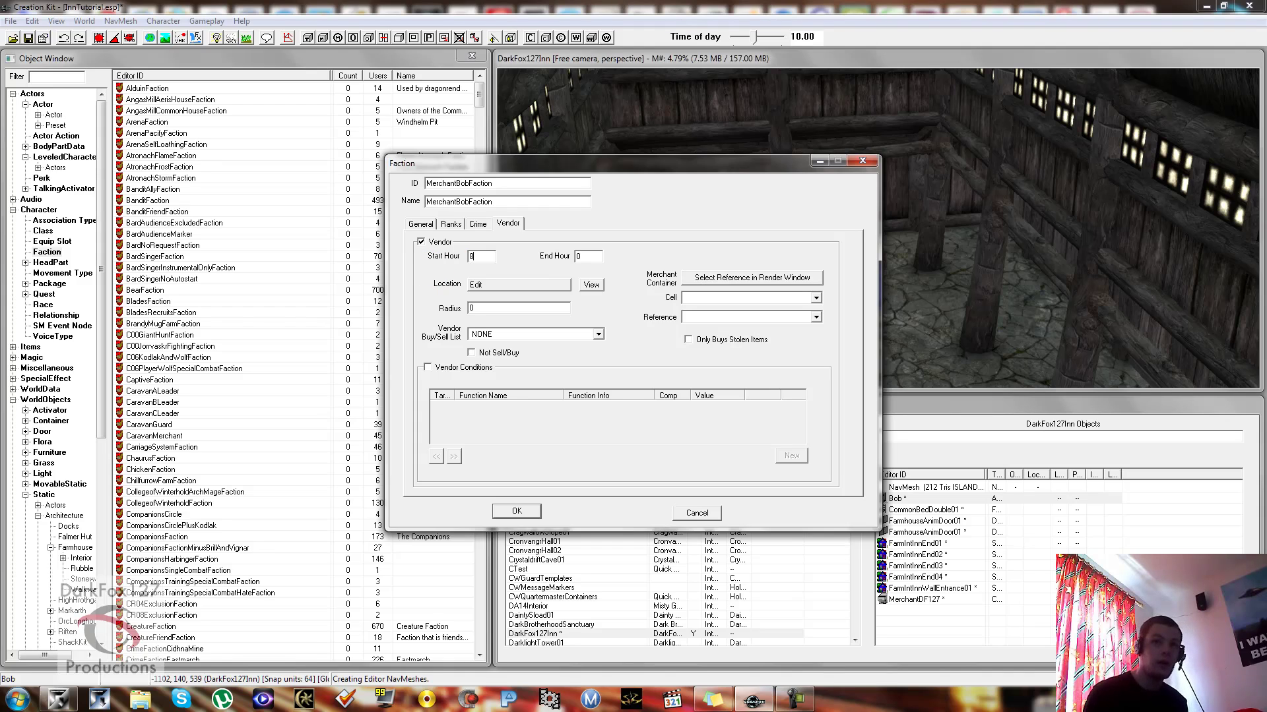
Set the vendor's end hour to 17
double_click(585, 256)
click(602, 244)
text(17)
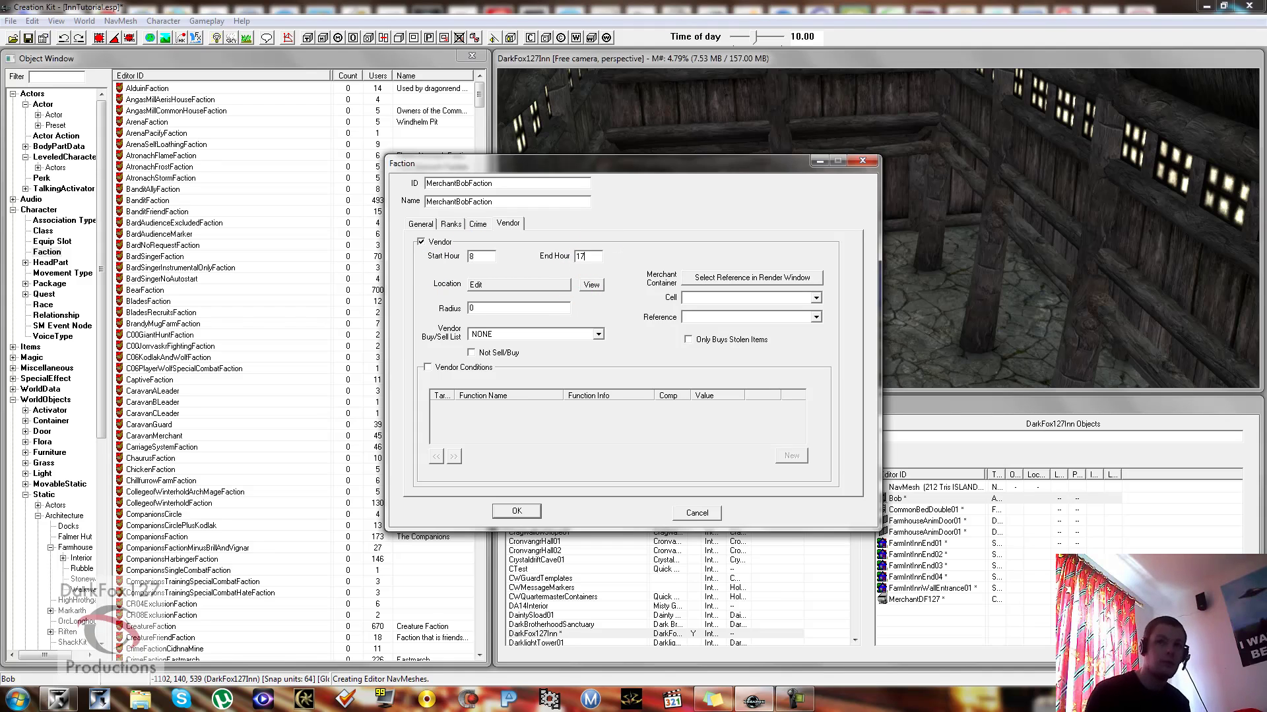
click(617, 256)
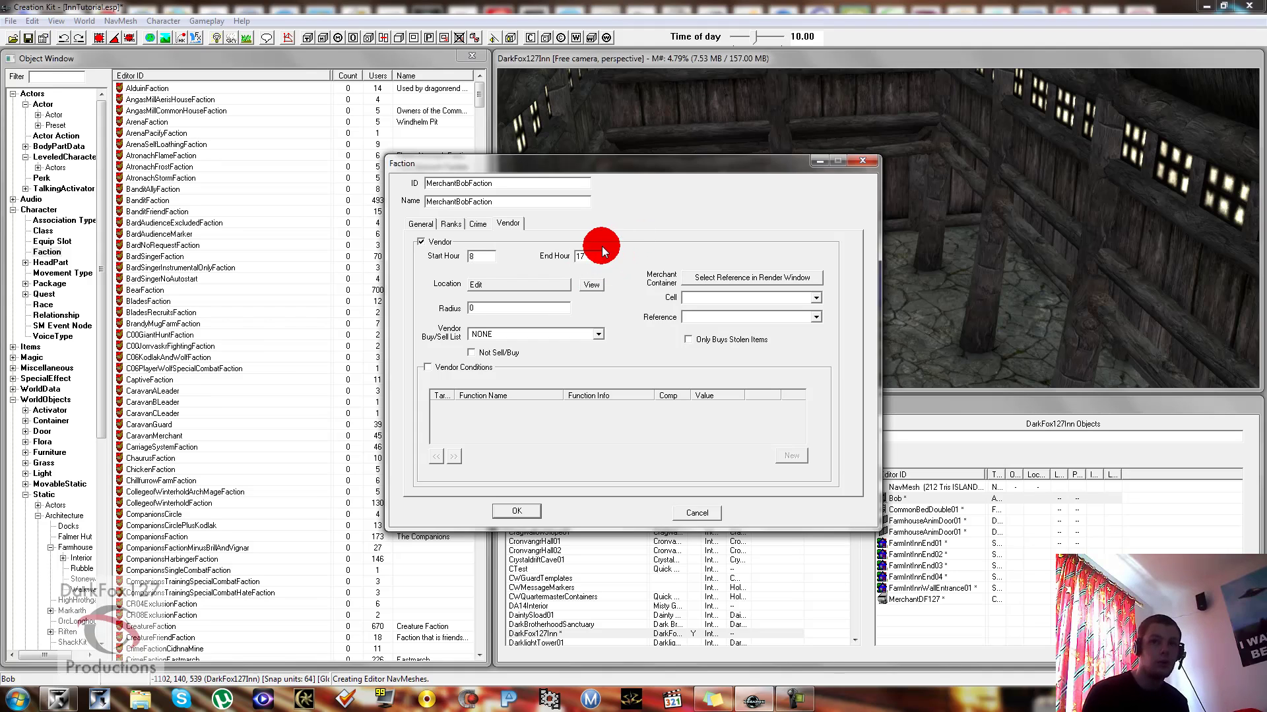
Set the vendor's end hour to 22 so that trading runs until late evening
drag(588, 257, 536, 266)
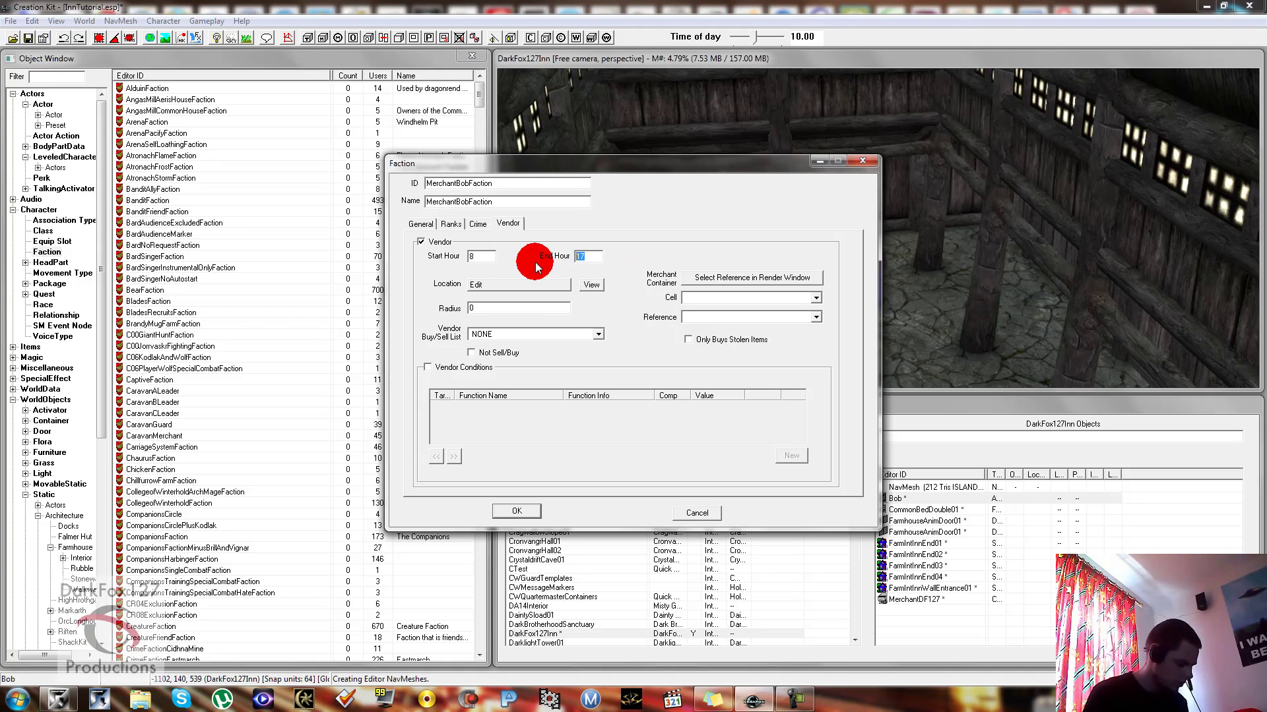
text(22)
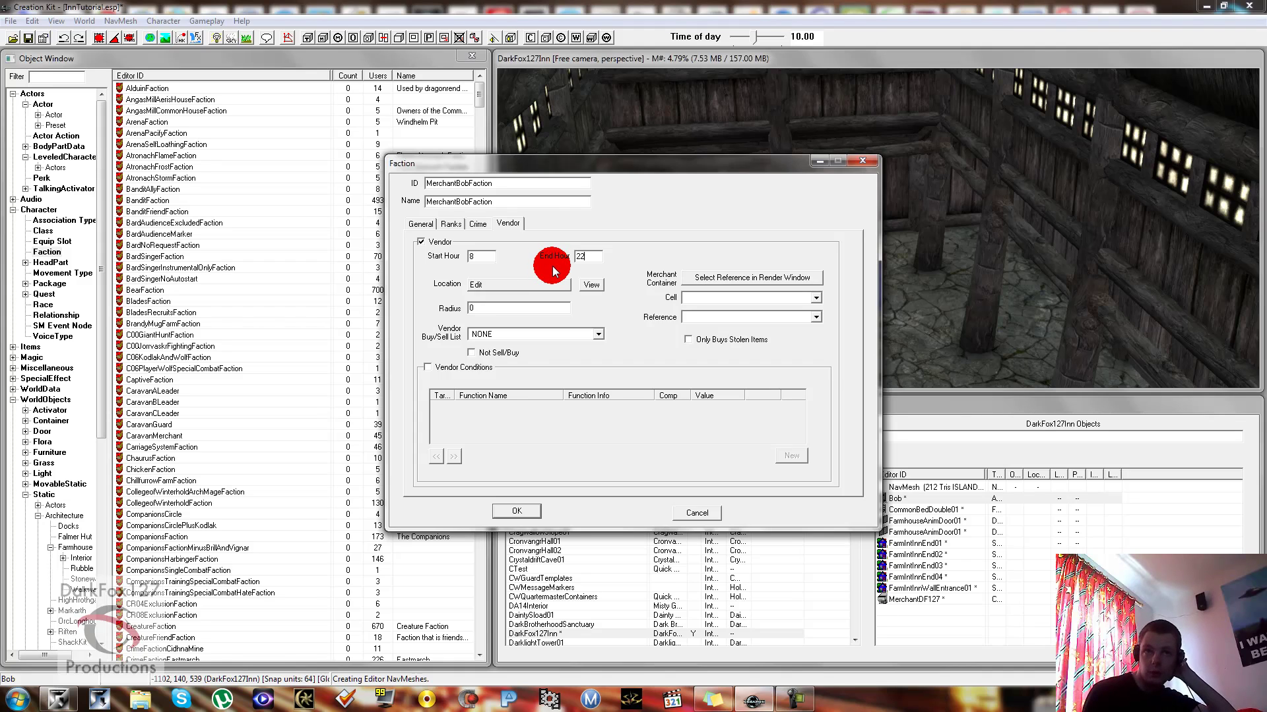
click(493, 257)
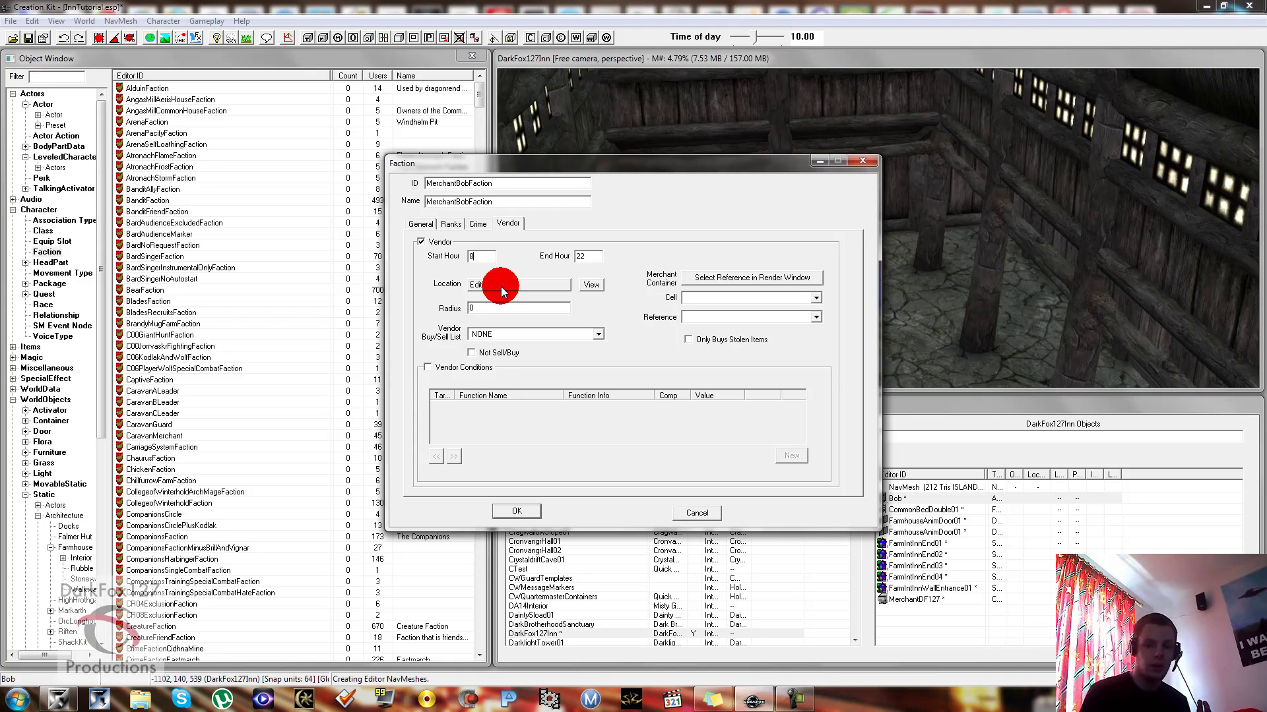
click(591, 261)
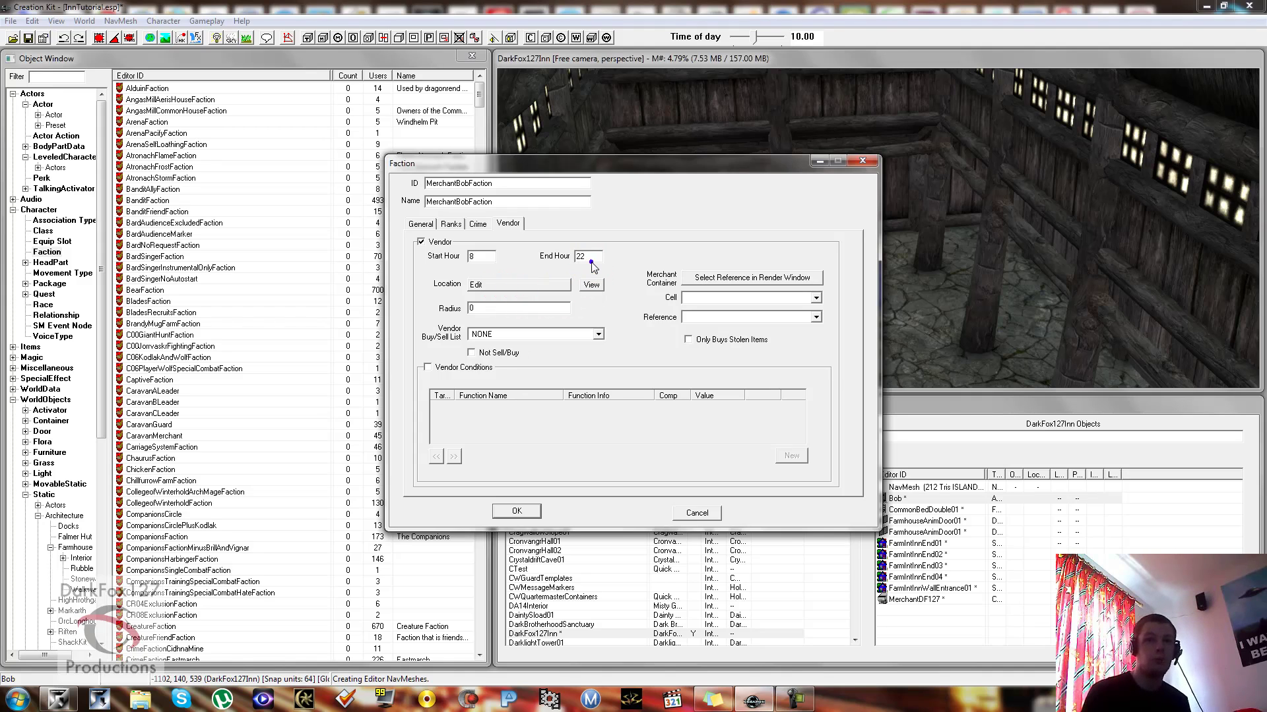
click(479, 258)
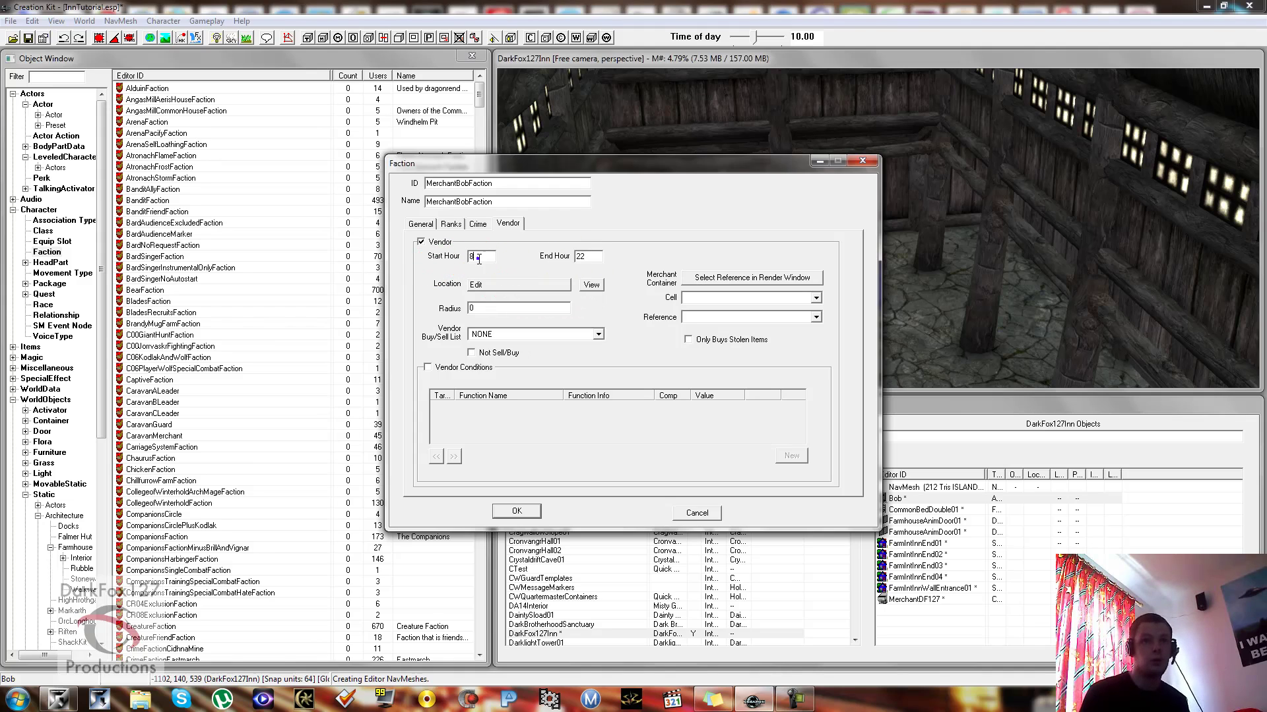
Set the vendor location to Near Self
click(486, 286)
click(423, 274)
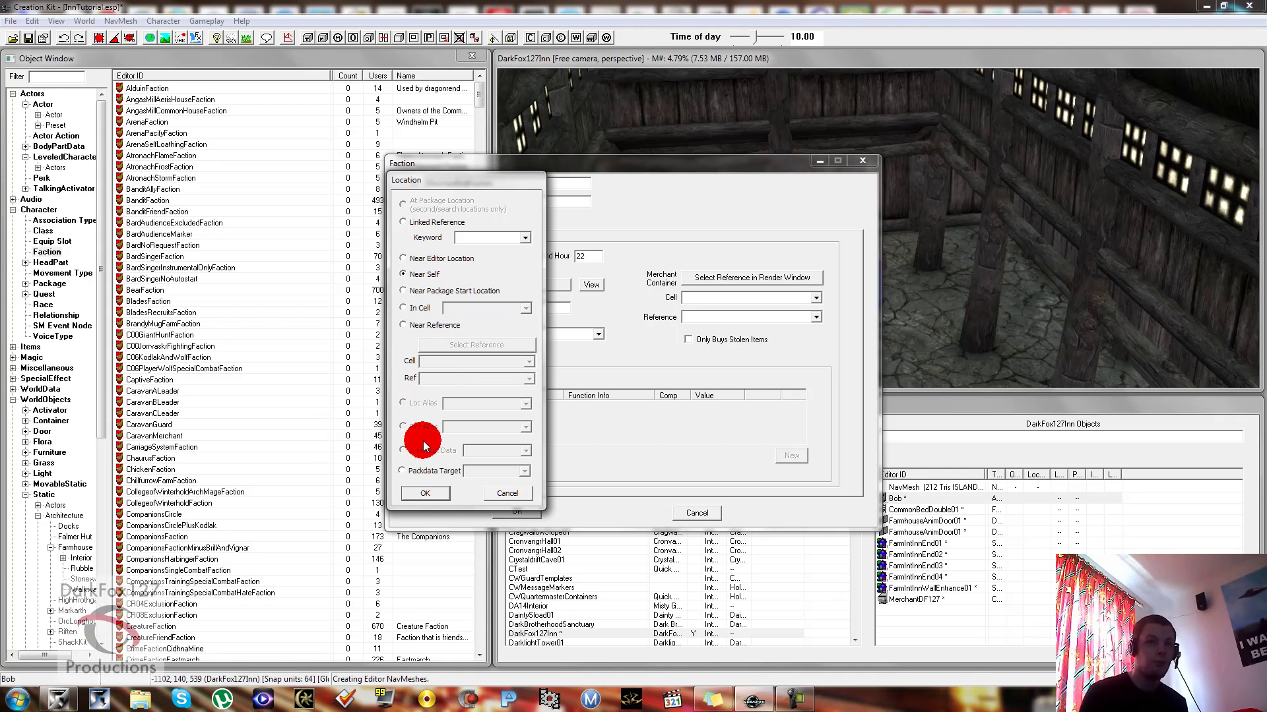
click(424, 494)
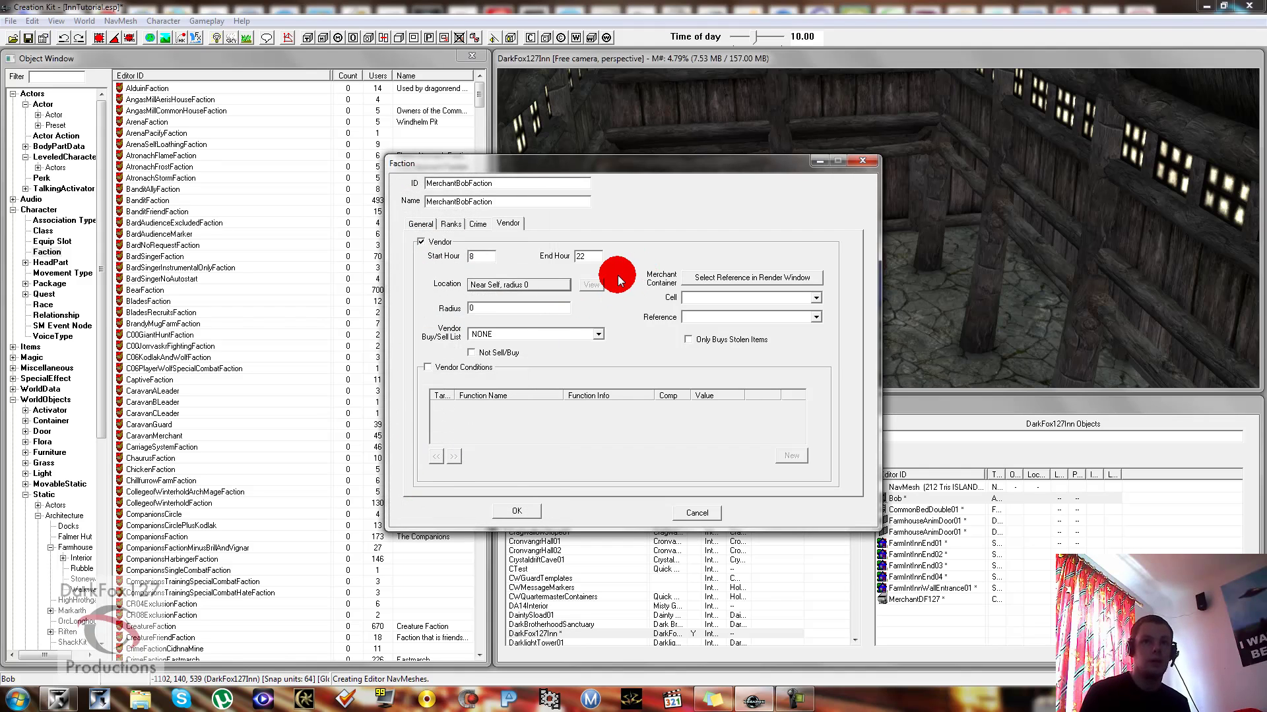
Assign the MerchantDF127 chest outside the inn's walls as the faction's merchant container by picking it in the scene
click(713, 281)
click(729, 254)
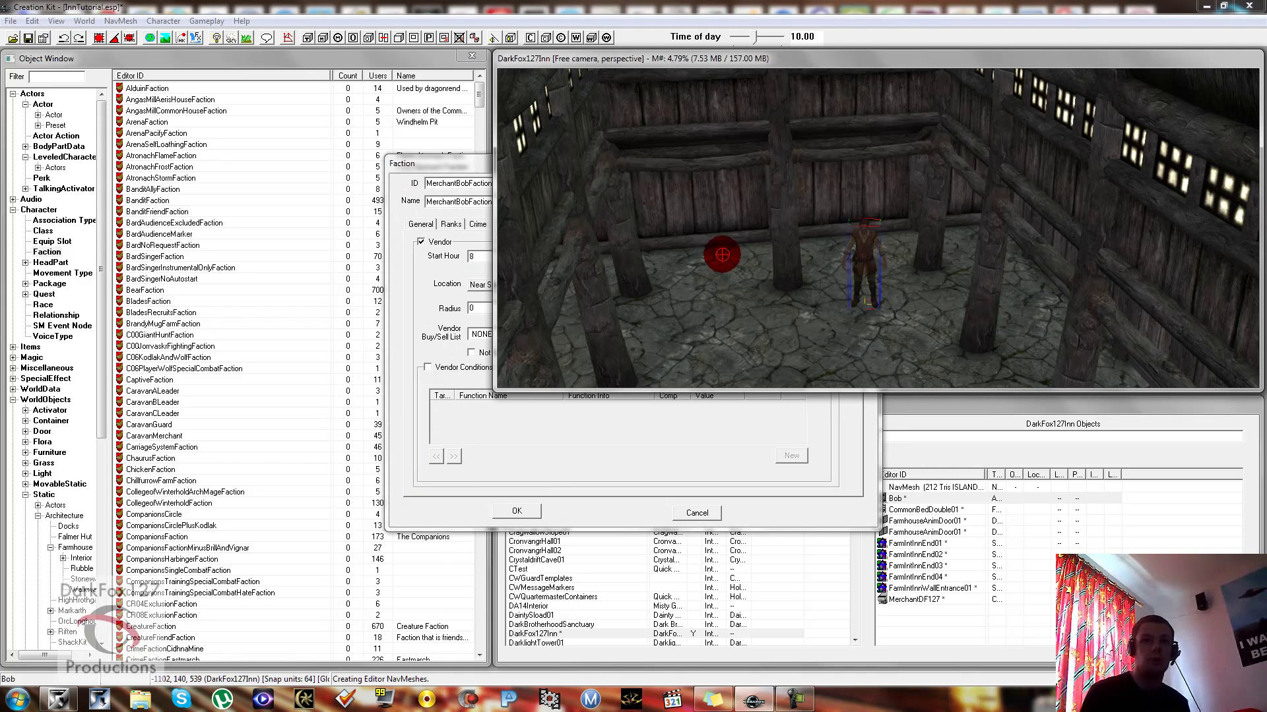
click(964, 282)
shift+middle_drag(785, 251, 785, 278)
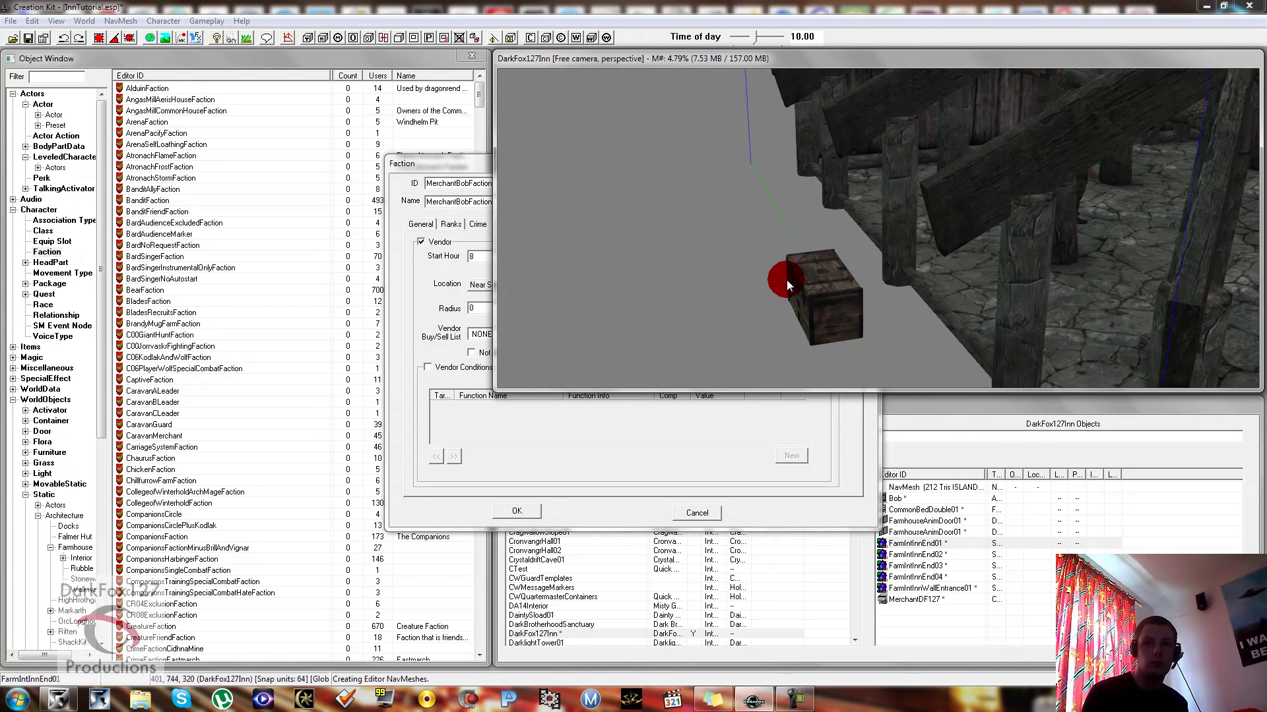
click(675, 429)
click(727, 295)
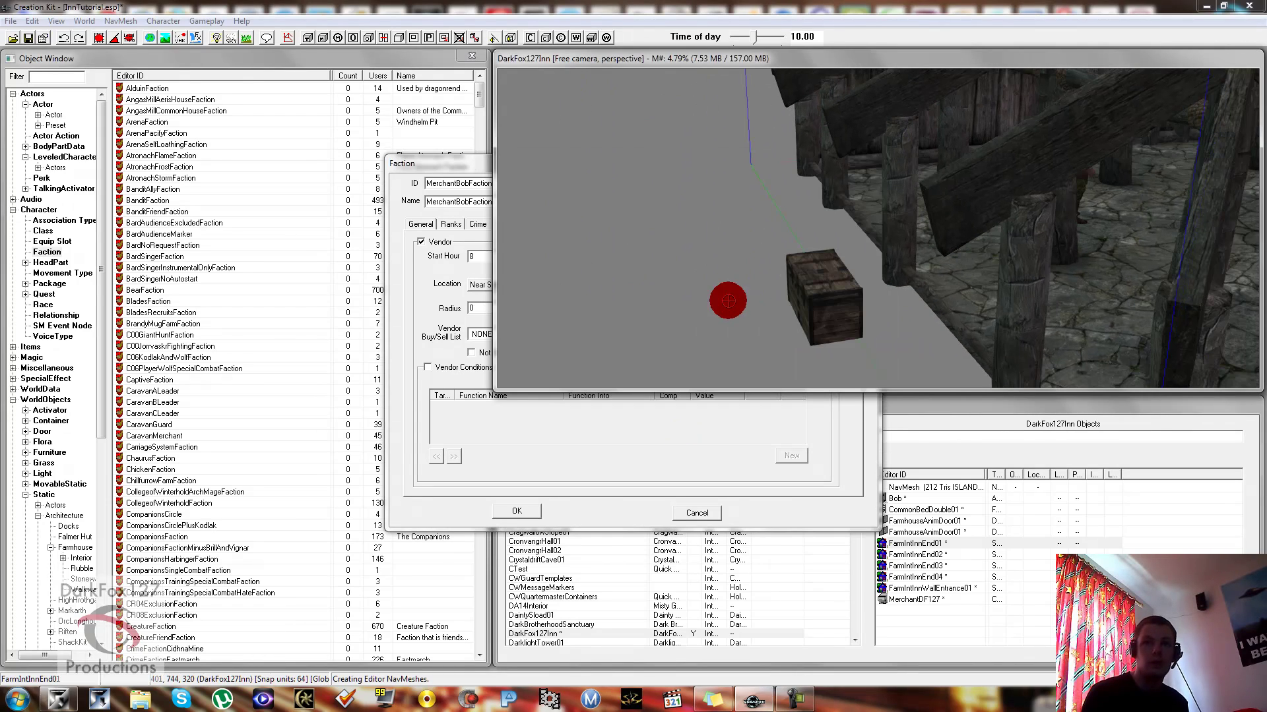
click(814, 287)
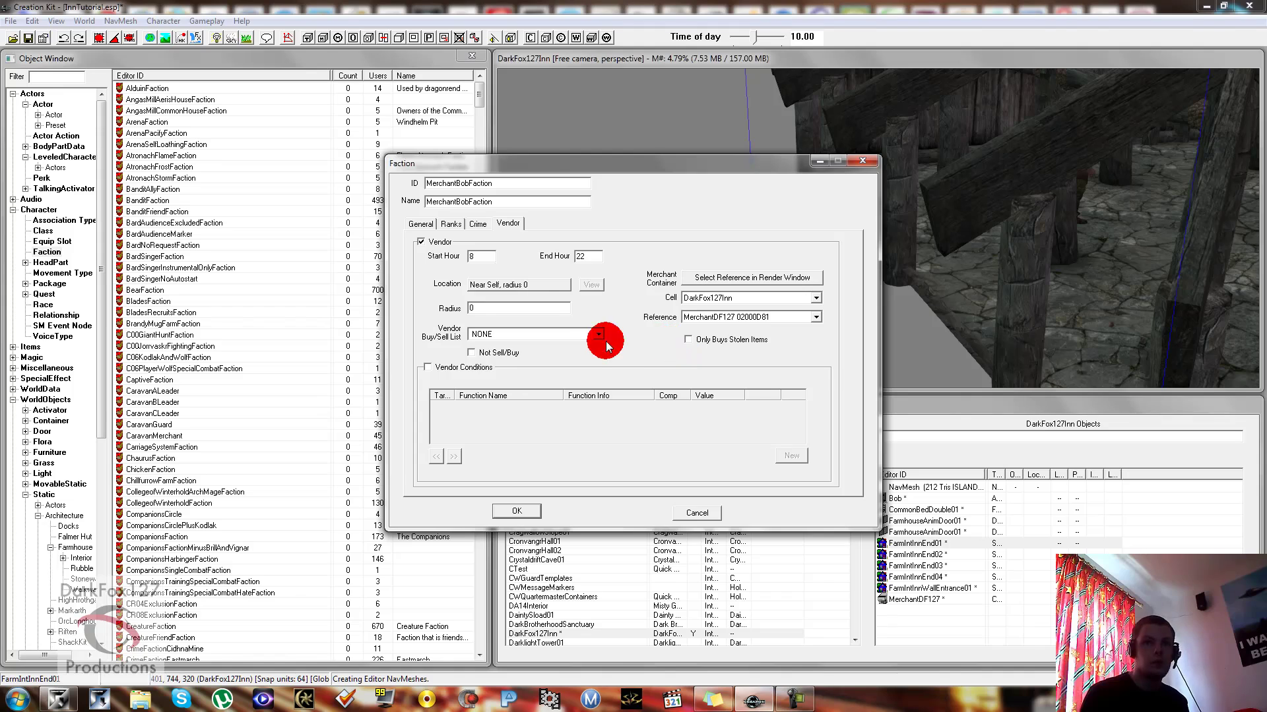
Set the vendor buy/sell list to VendorItemsInnkeeper and save the faction
click(521, 335)
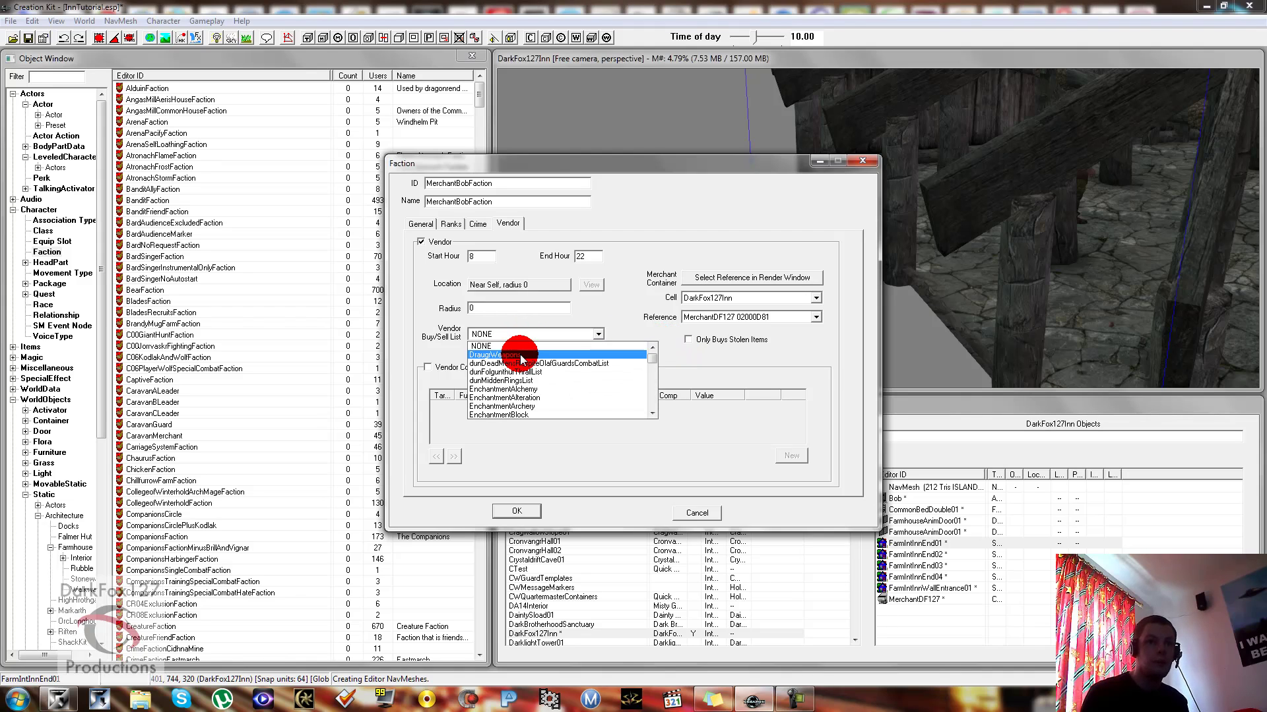
key(v)
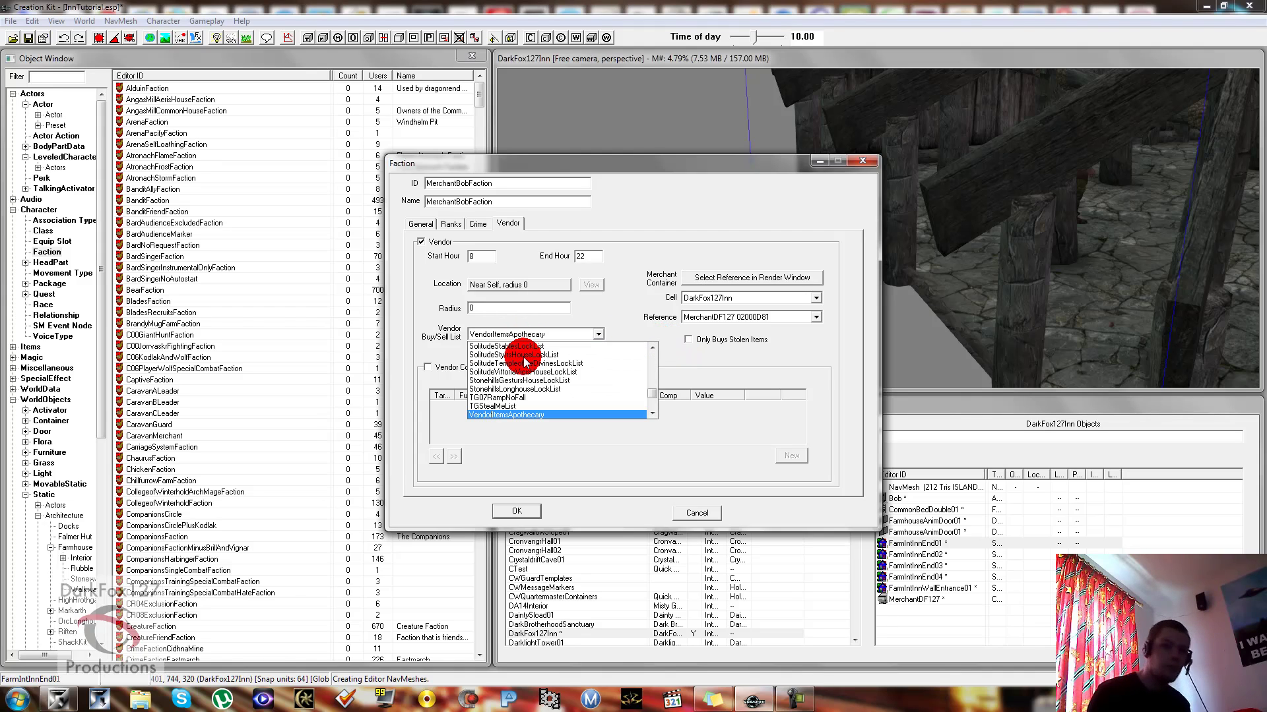
scroll(525, 362, down, 6)
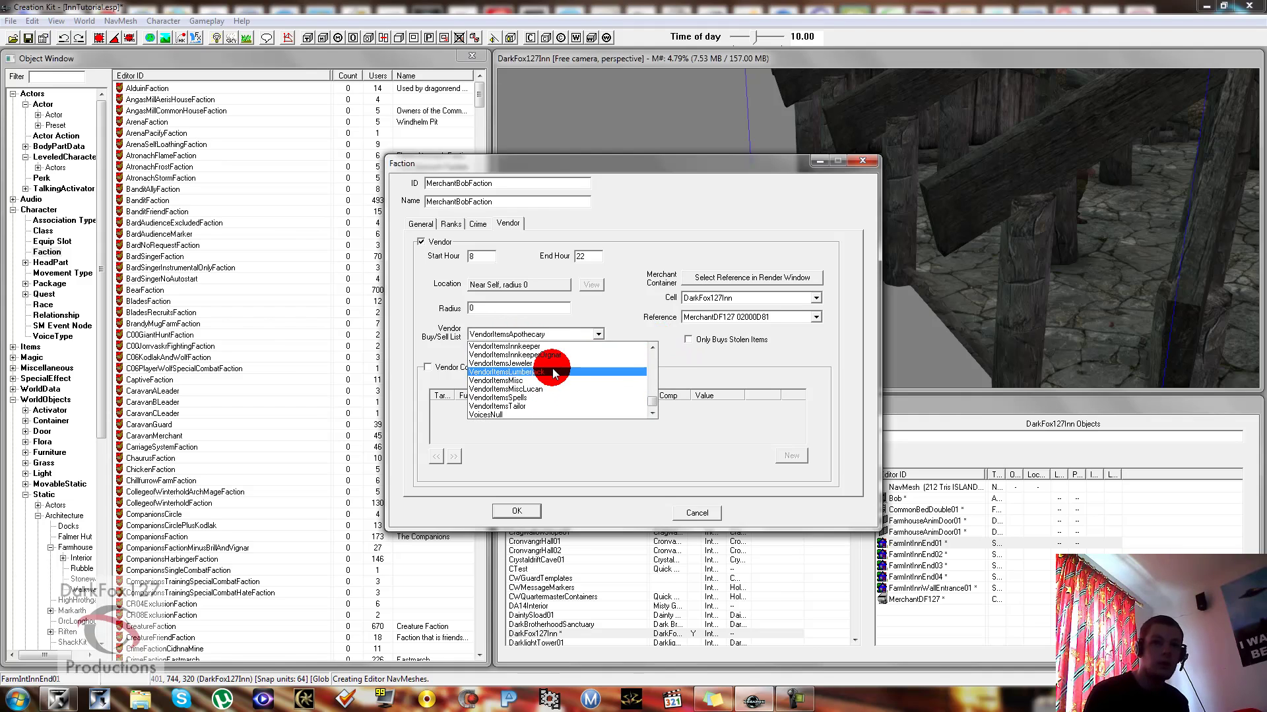
click(538, 346)
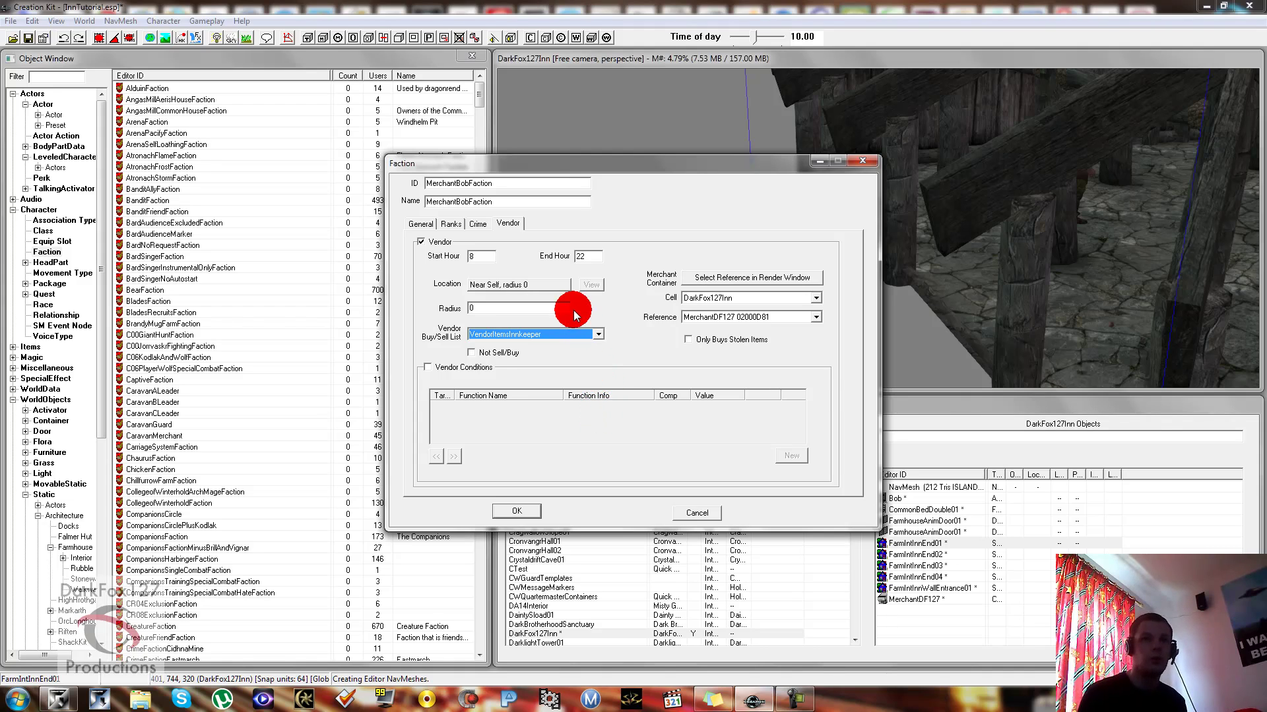
click(517, 512)
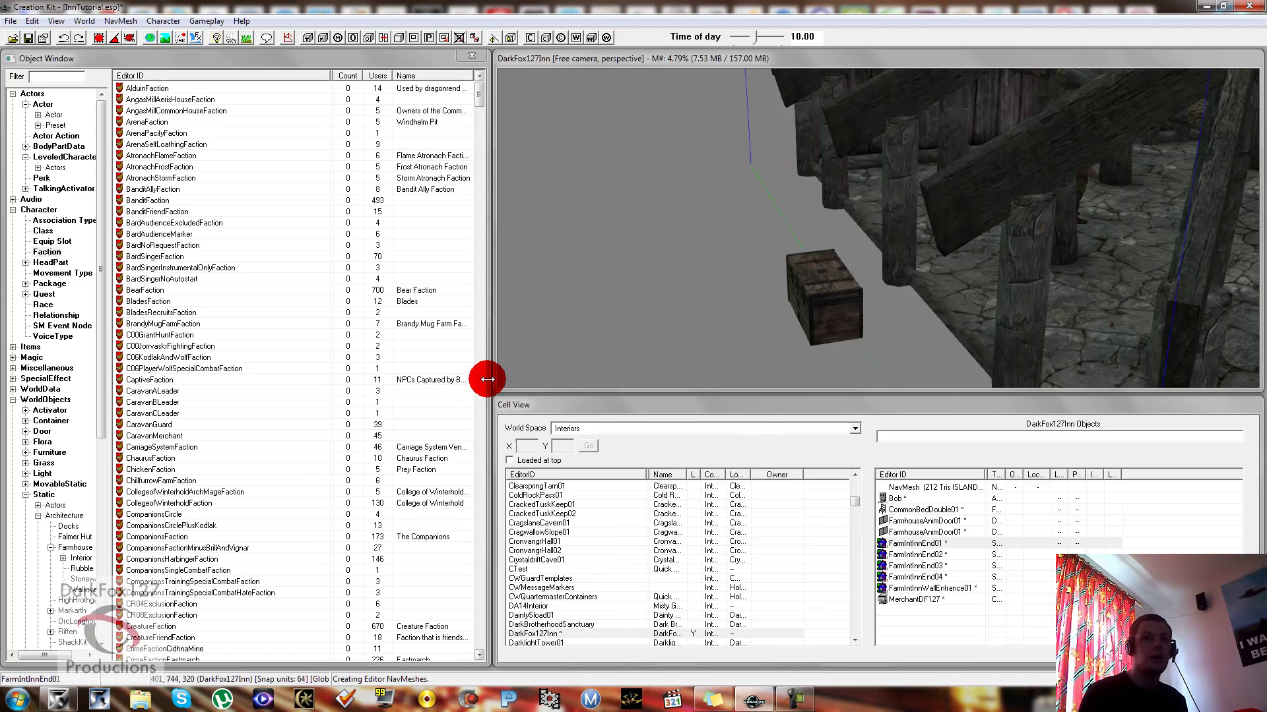
Filter the actors by "bob" and open Bob's actor record for editing
click(30, 94)
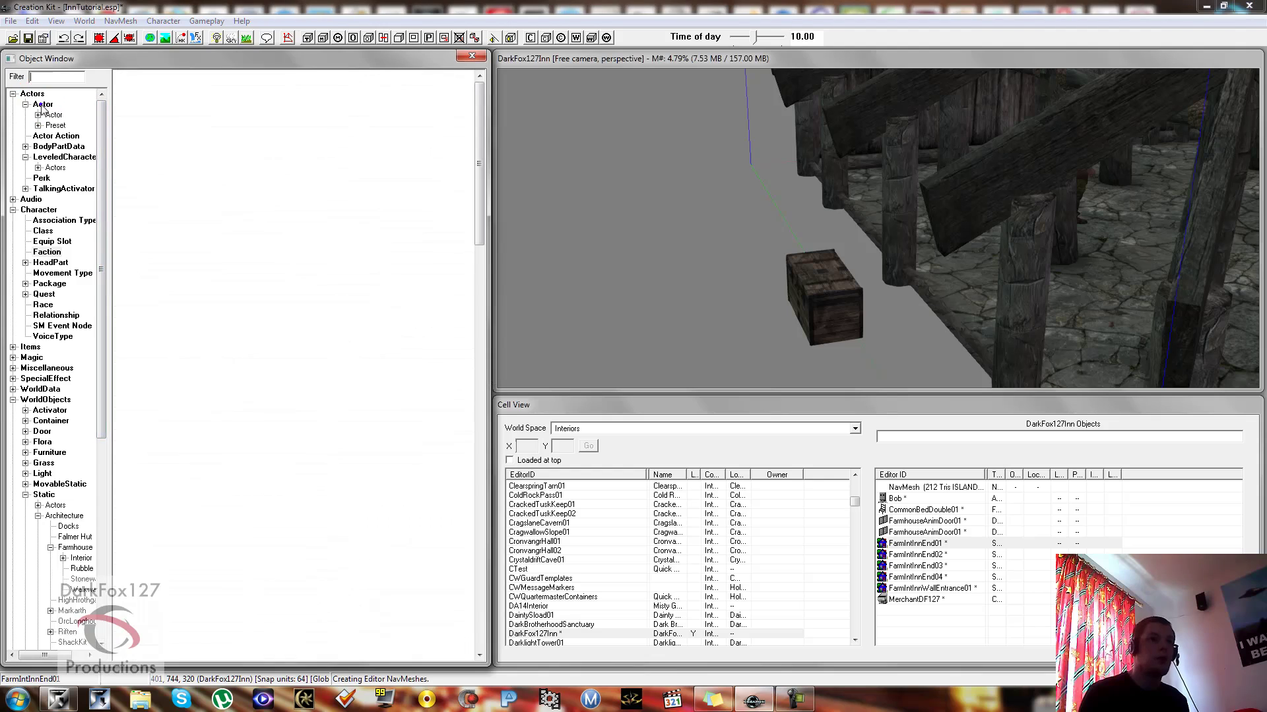
click(70, 76)
text(bob)
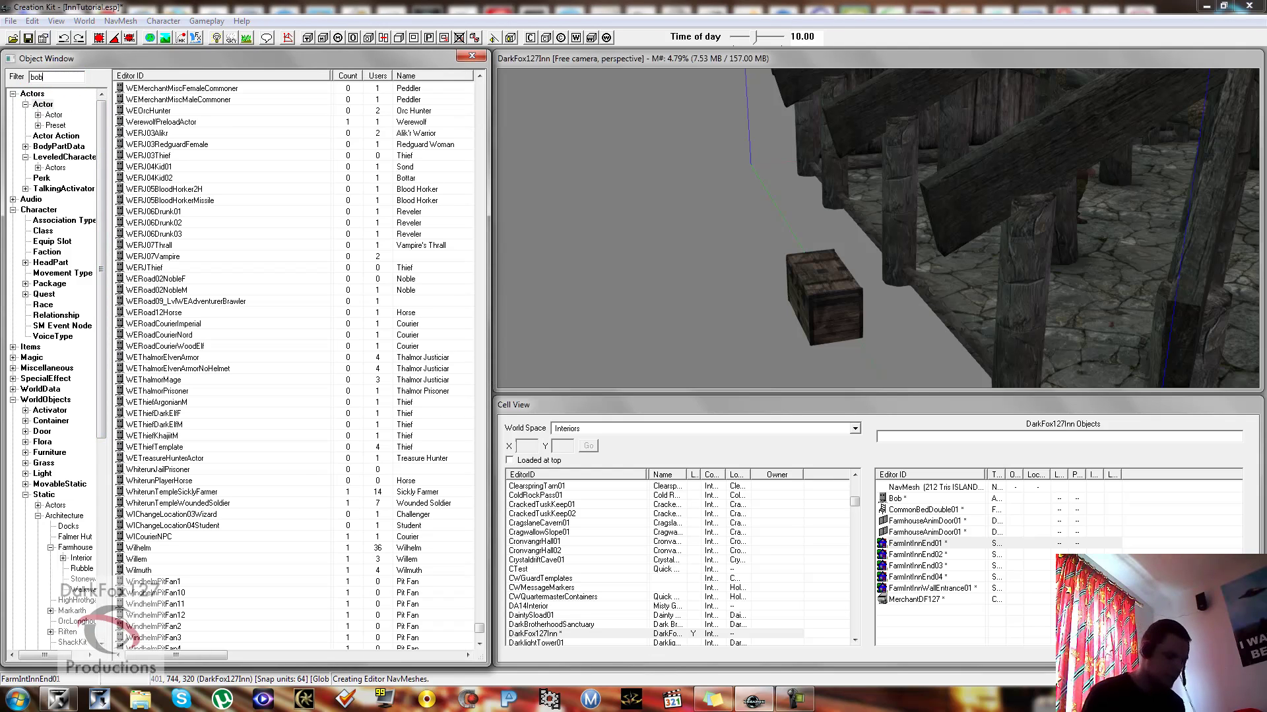
click(793, 700)
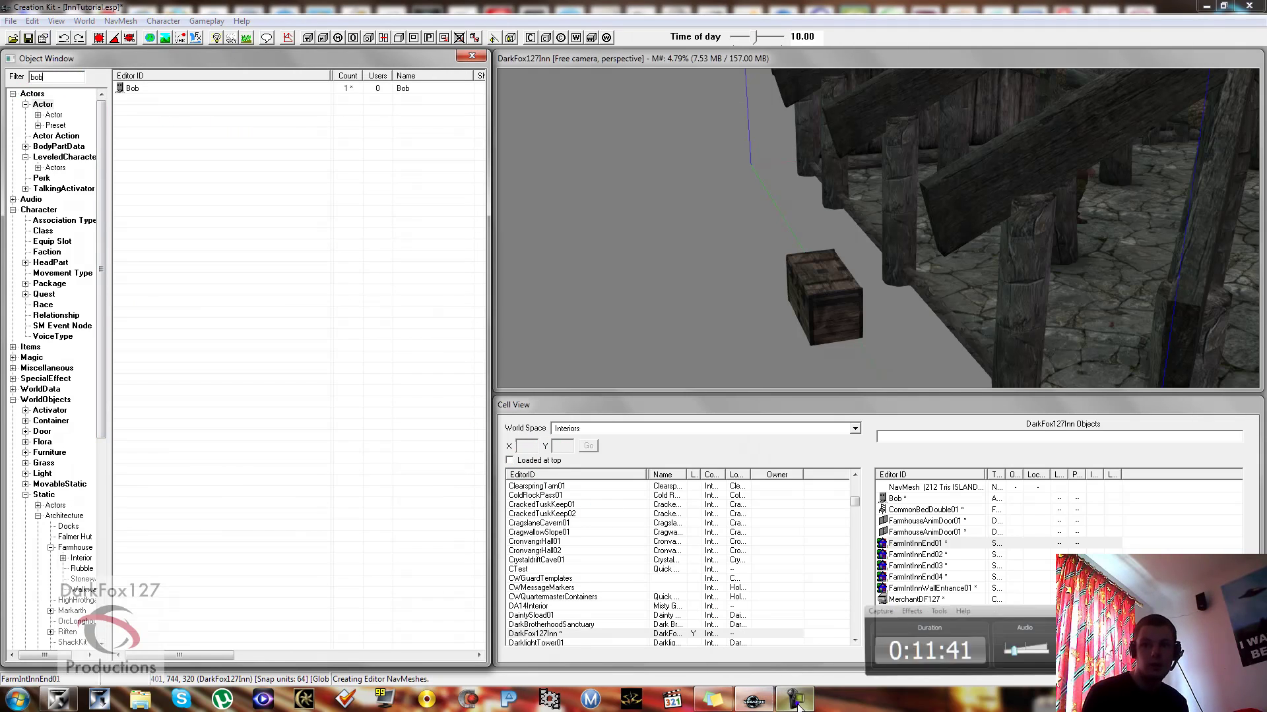
click(357, 336)
click(139, 88)
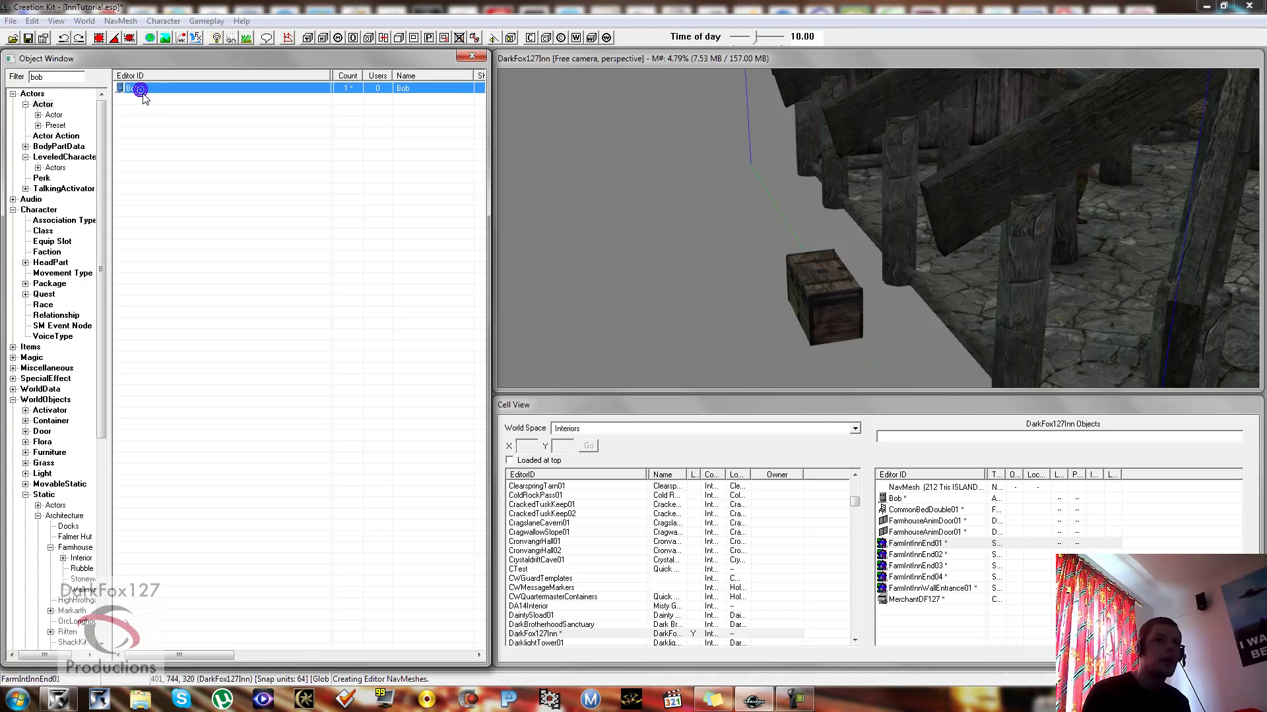
double_click(140, 88)
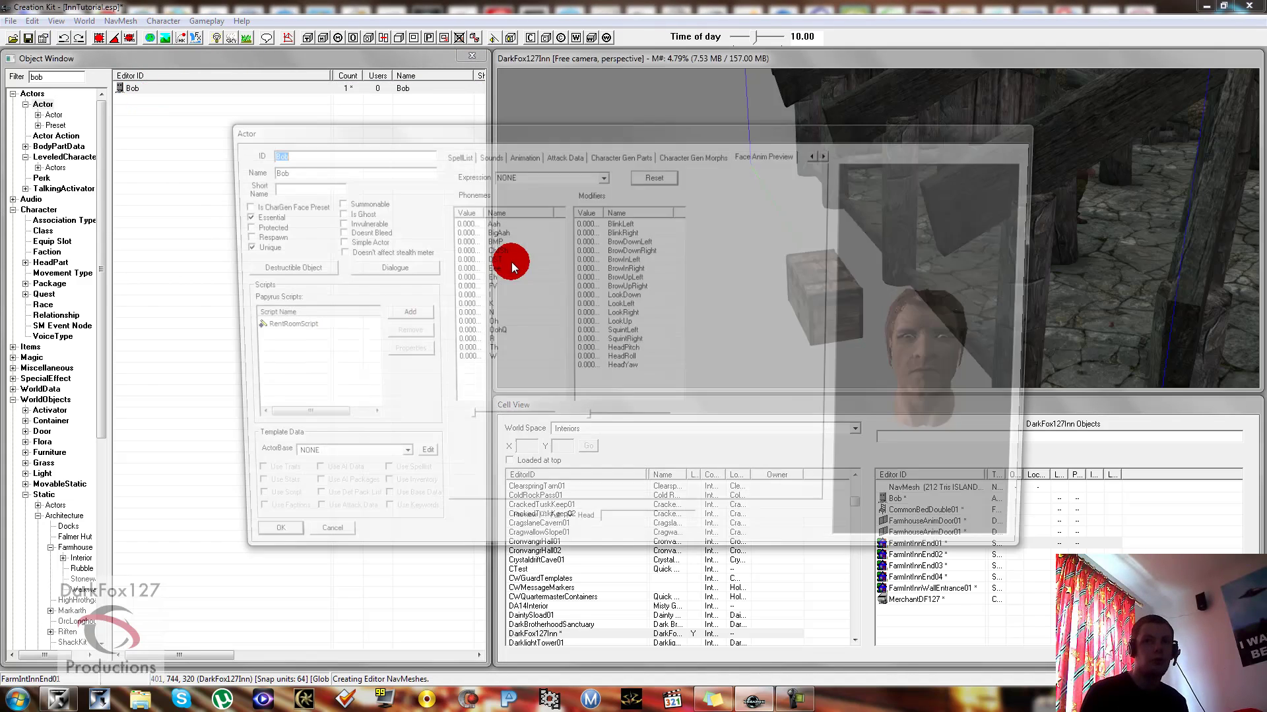
Add MerchantBobFaction to Bob's faction memberships, finding it with the filter "bob"
click(819, 153)
click(819, 152)
click(819, 153)
click(818, 152)
click(819, 153)
click(818, 153)
click(819, 152)
click(820, 152)
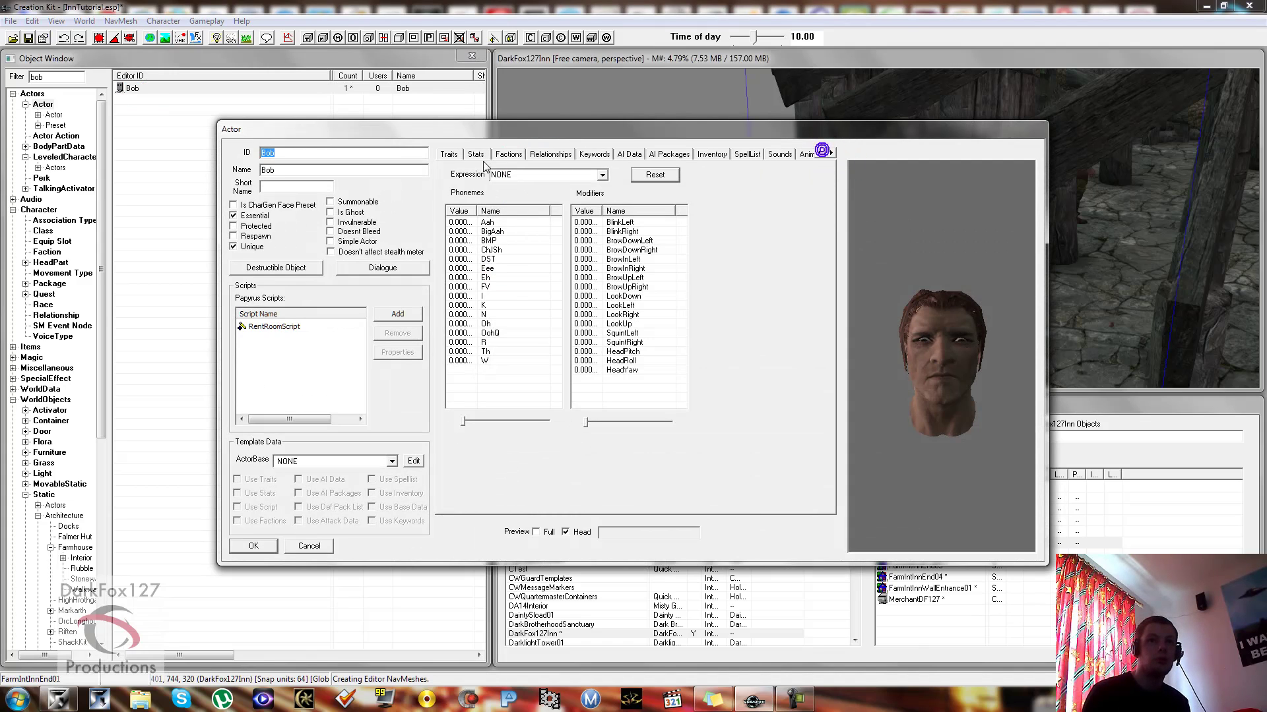
click(502, 153)
click(528, 256)
click(527, 257)
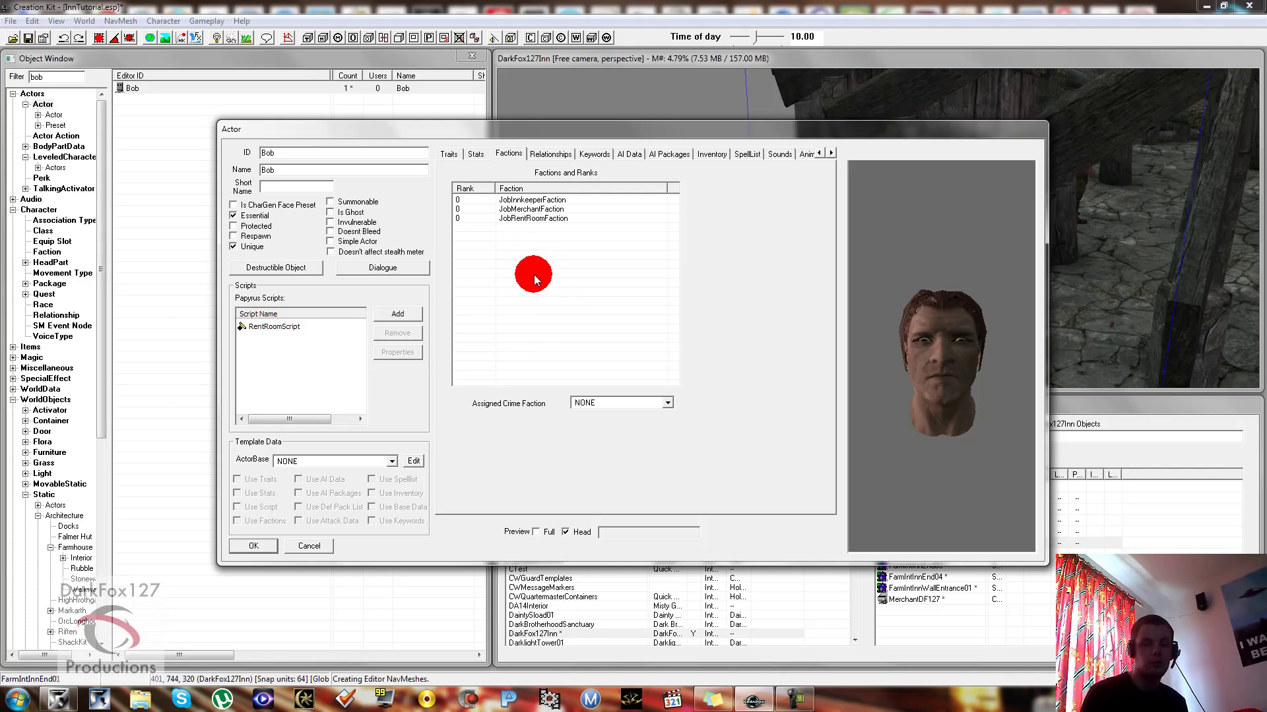
right_click(545, 279)
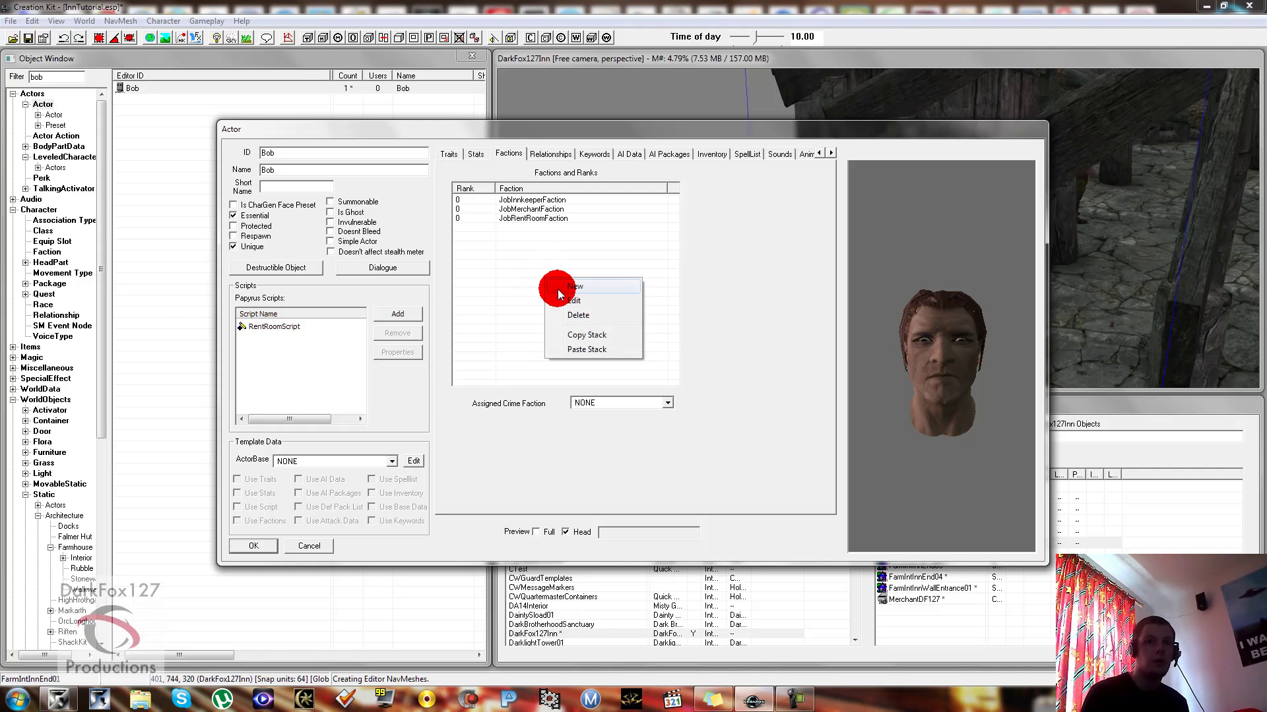
click(588, 403)
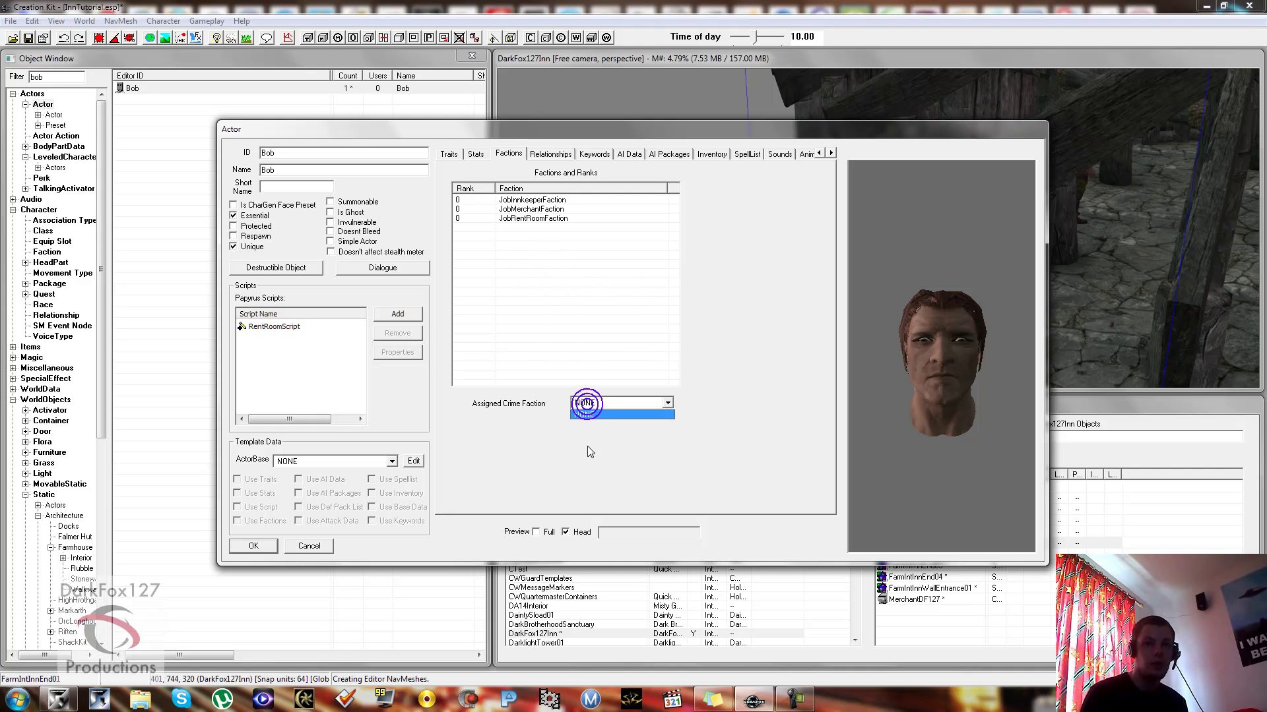
click(594, 404)
right_click(554, 277)
click(564, 282)
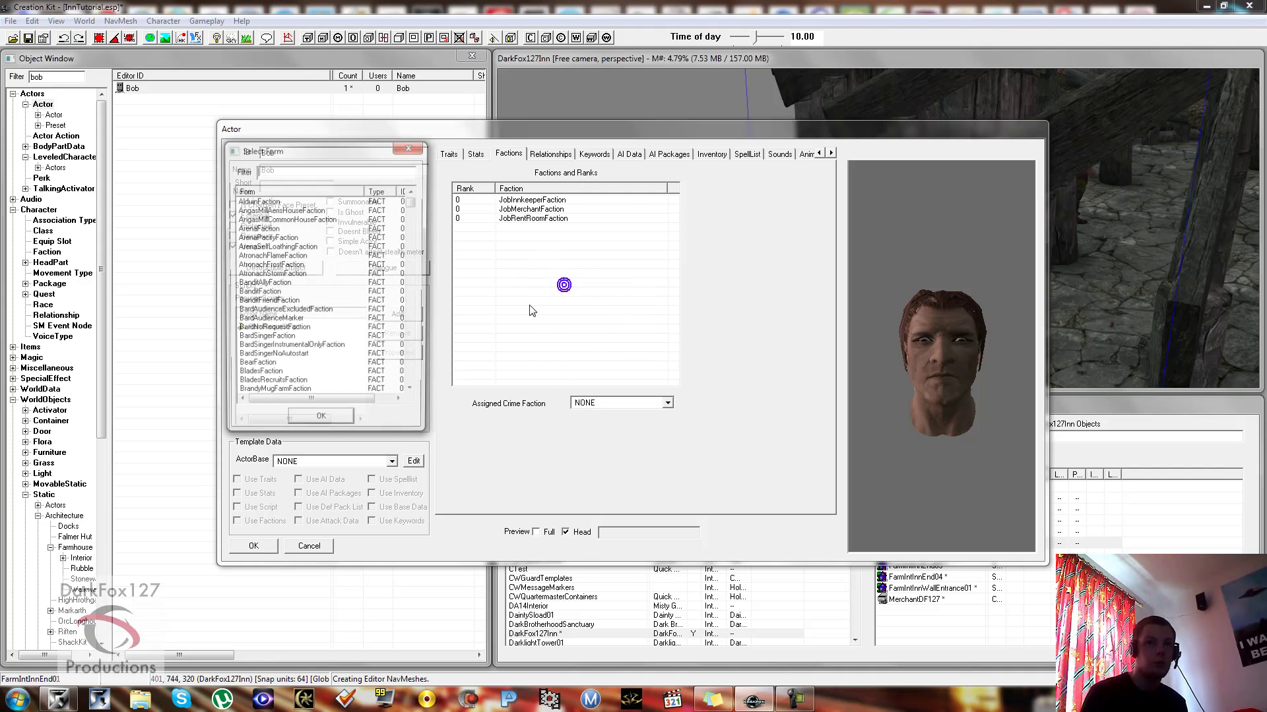
drag(349, 150, 564, 244)
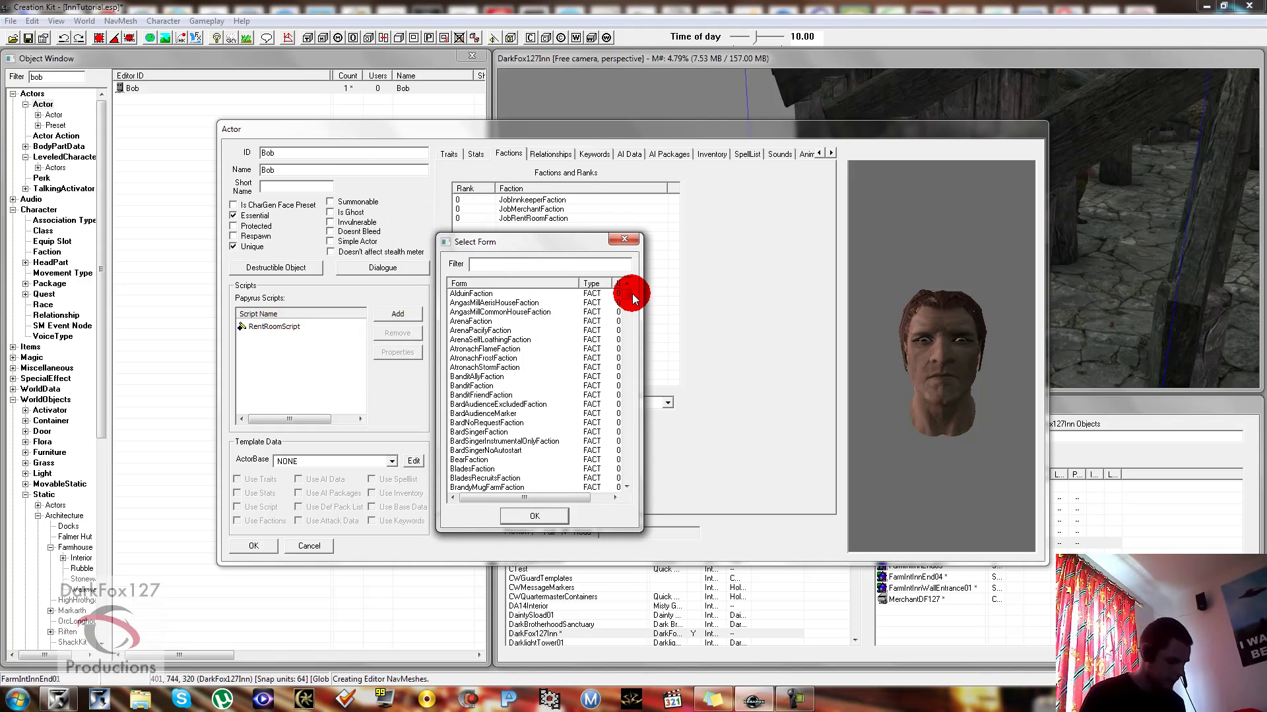
text(bob)
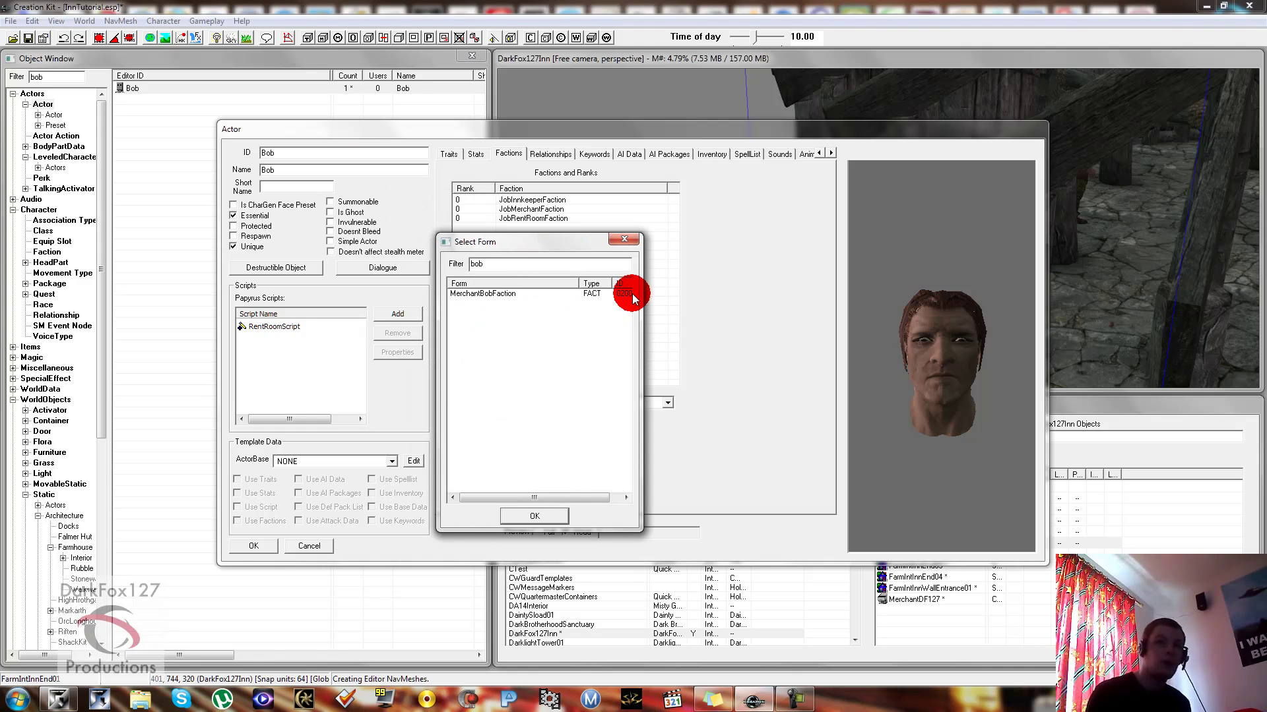
click(493, 293)
click(536, 514)
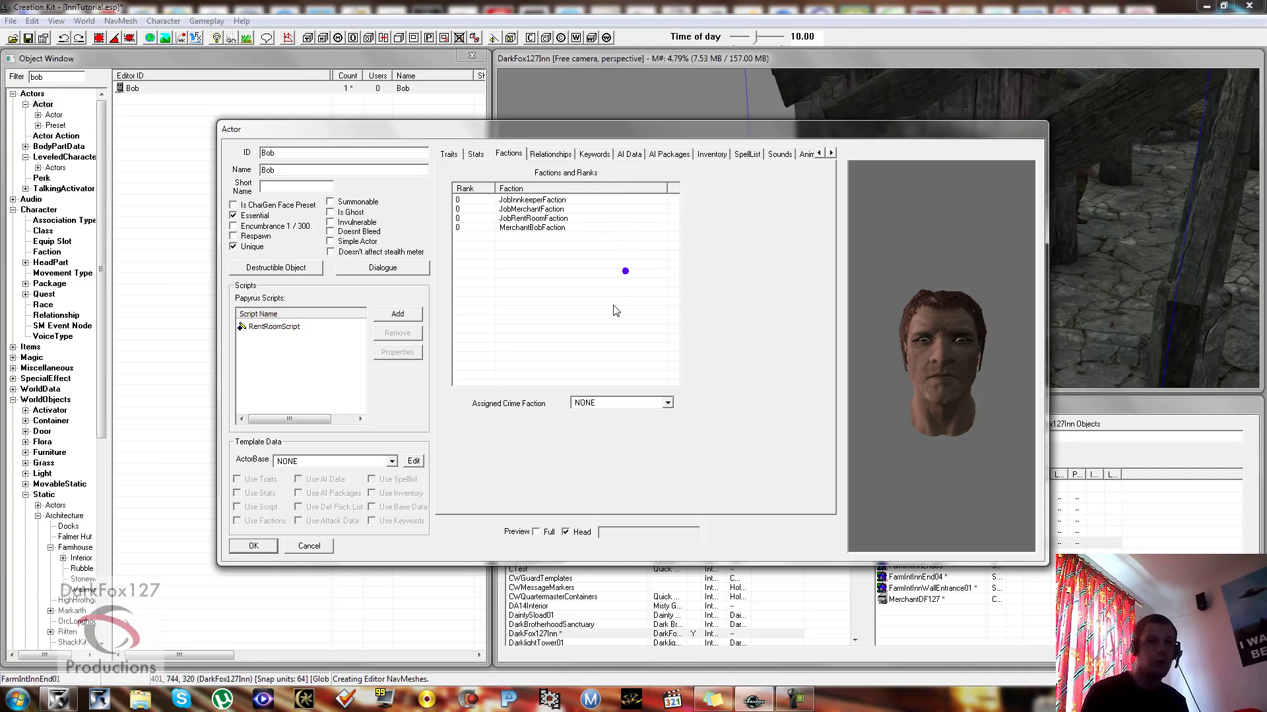
Open the properties of Bob's RentRoomScript and select the Bed property
click(342, 172)
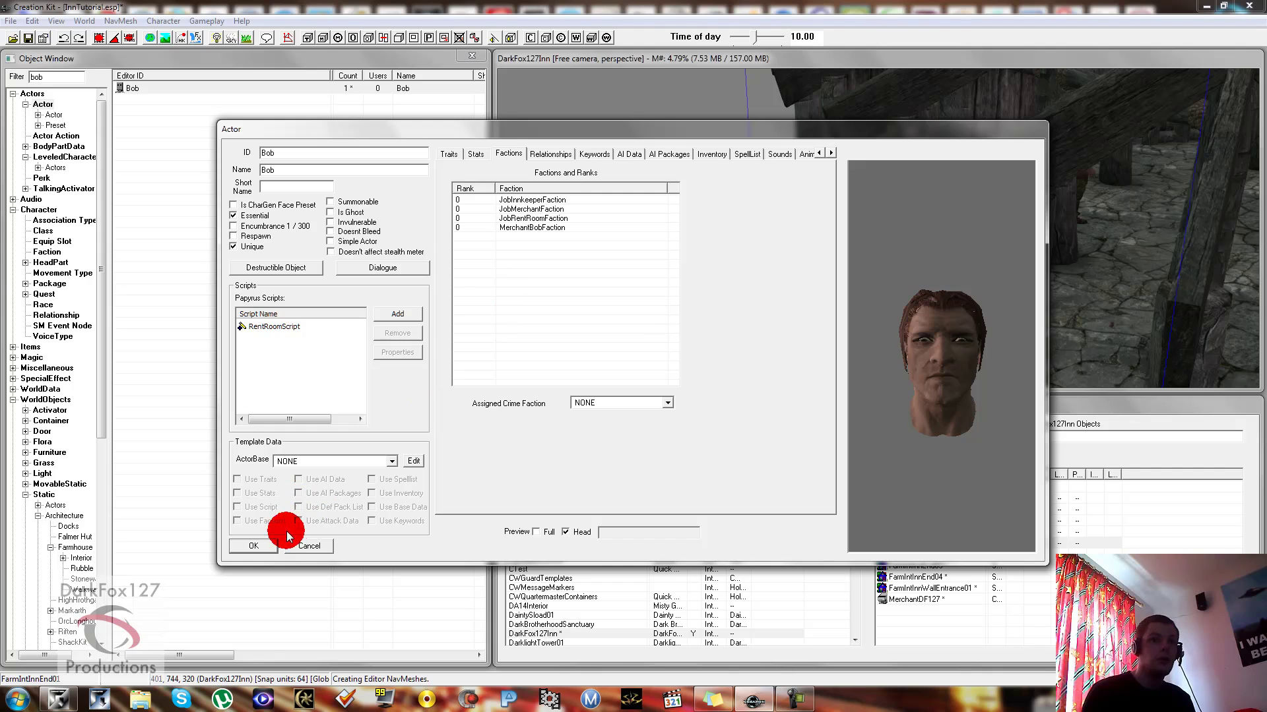
double_click(273, 329)
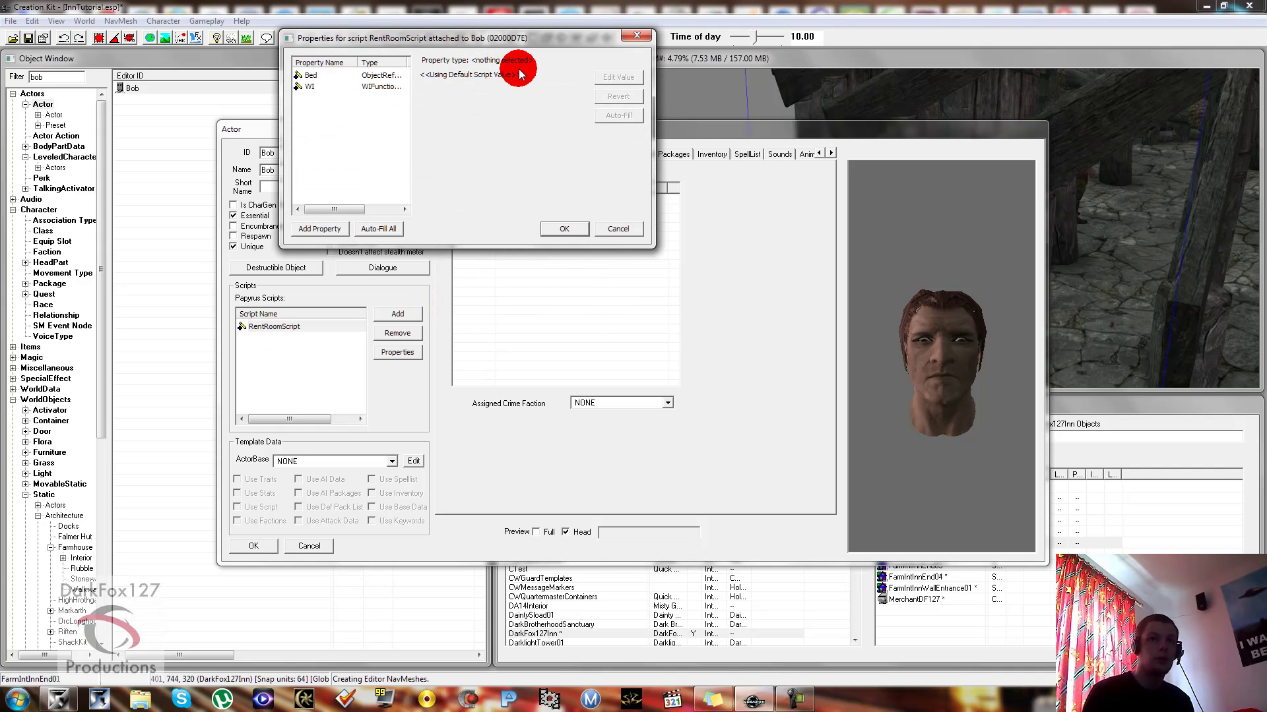
drag(521, 40, 559, 254)
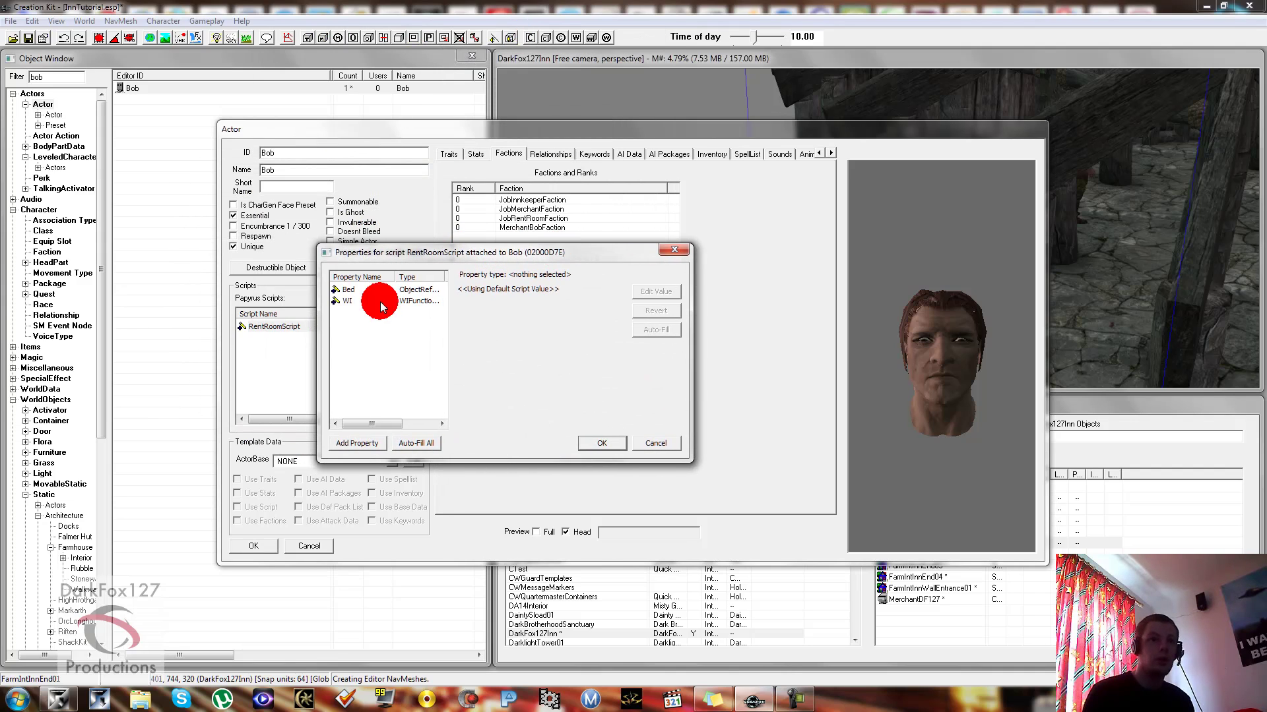
click(345, 291)
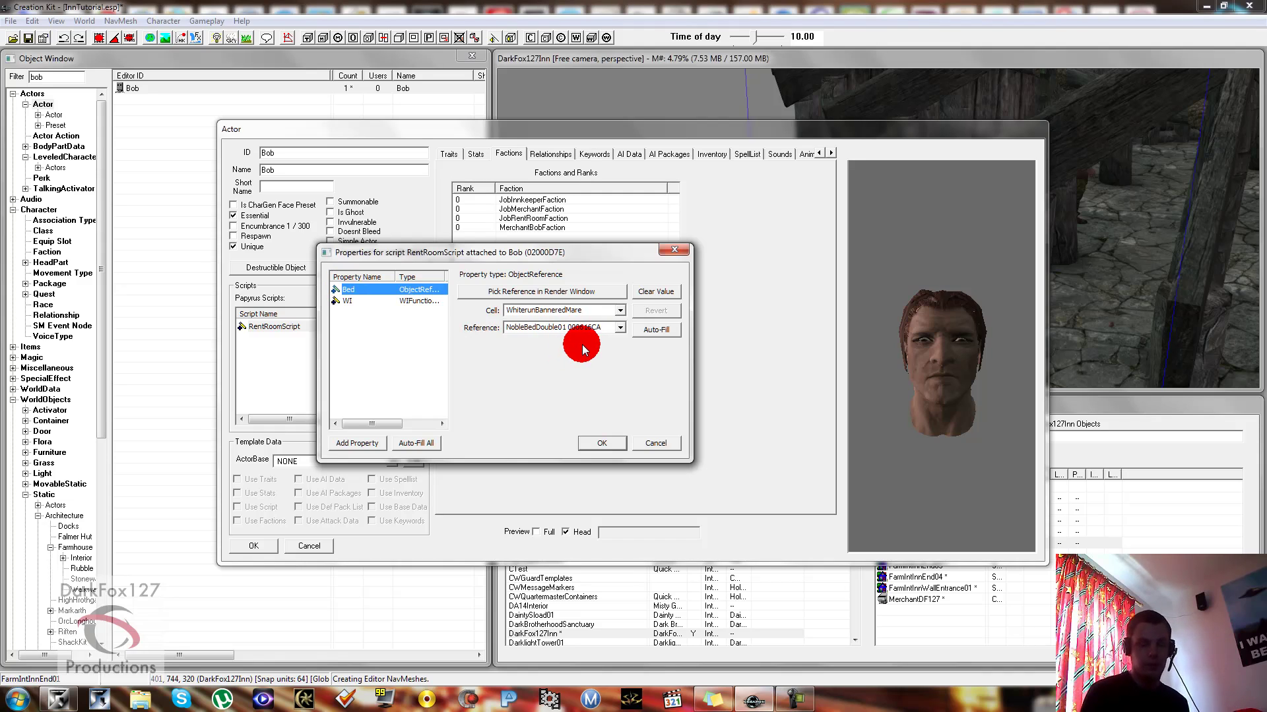
Make Bob the NPC owner of the CommonBedDouble01 bed in the inn and save the reference
click(1093, 304)
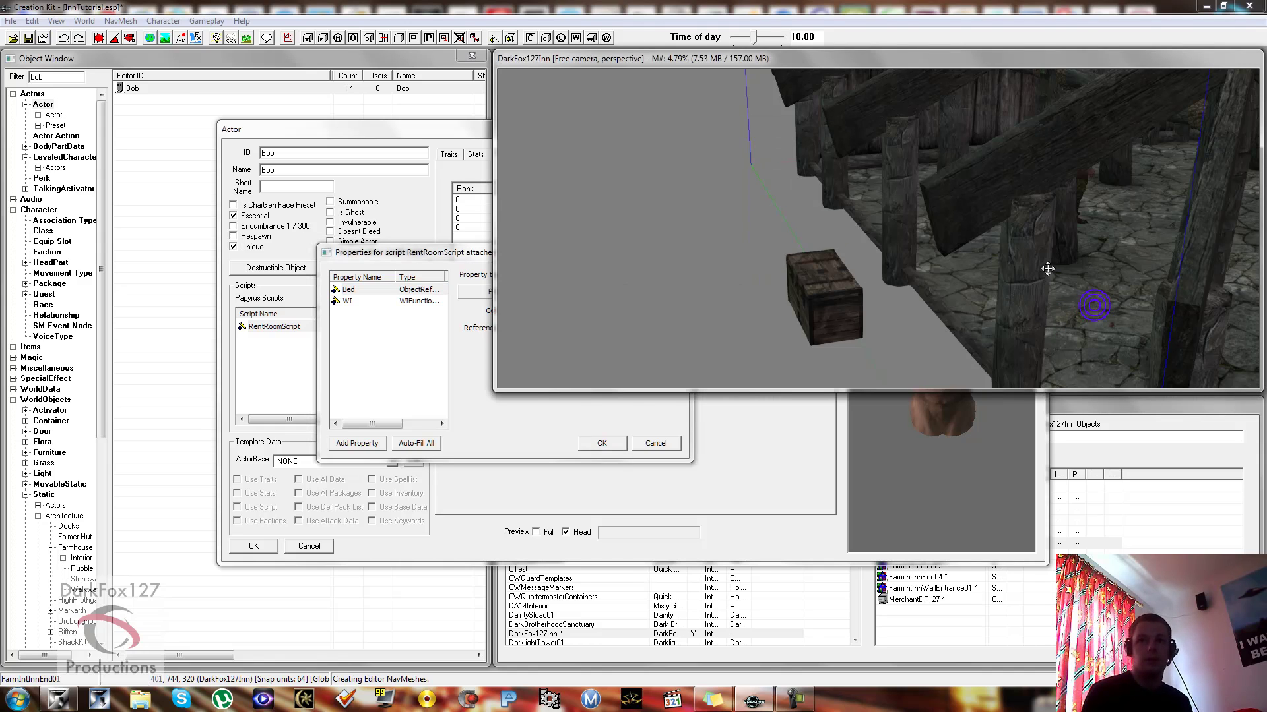
middle_drag(1043, 172, 1005, 186)
scroll(953, 206, up, 10)
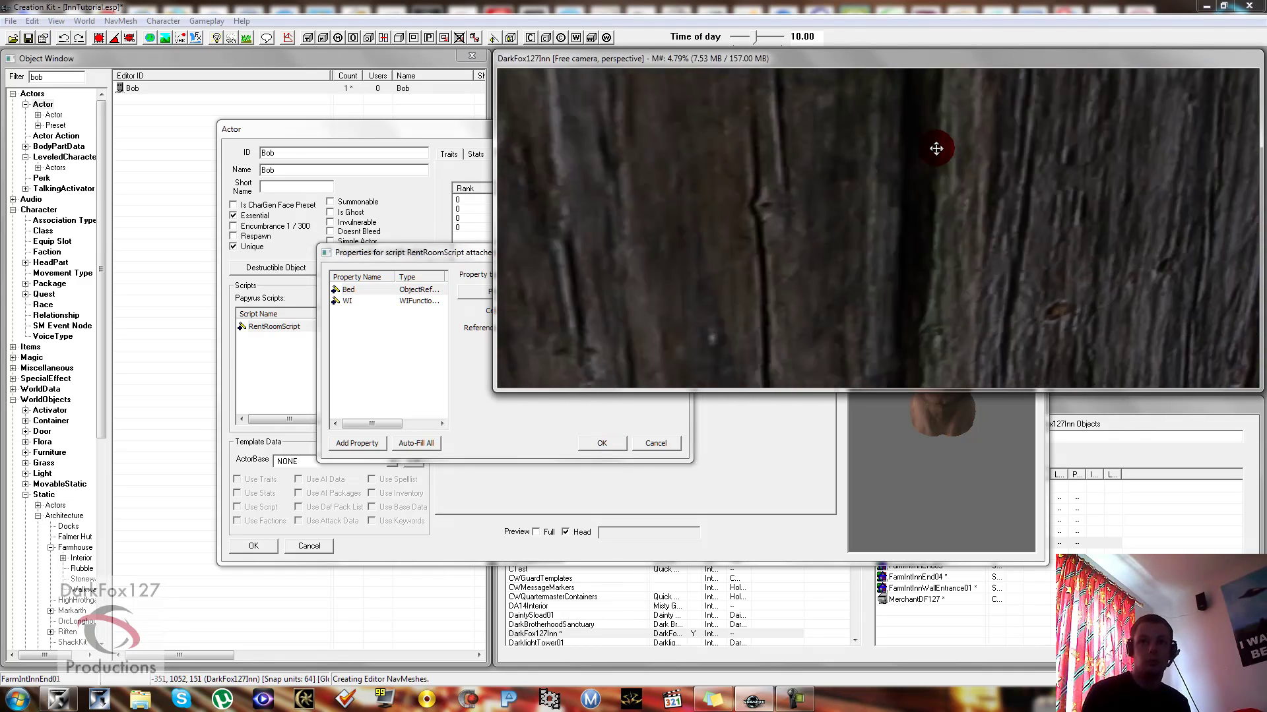
scroll(924, 257, down, 8)
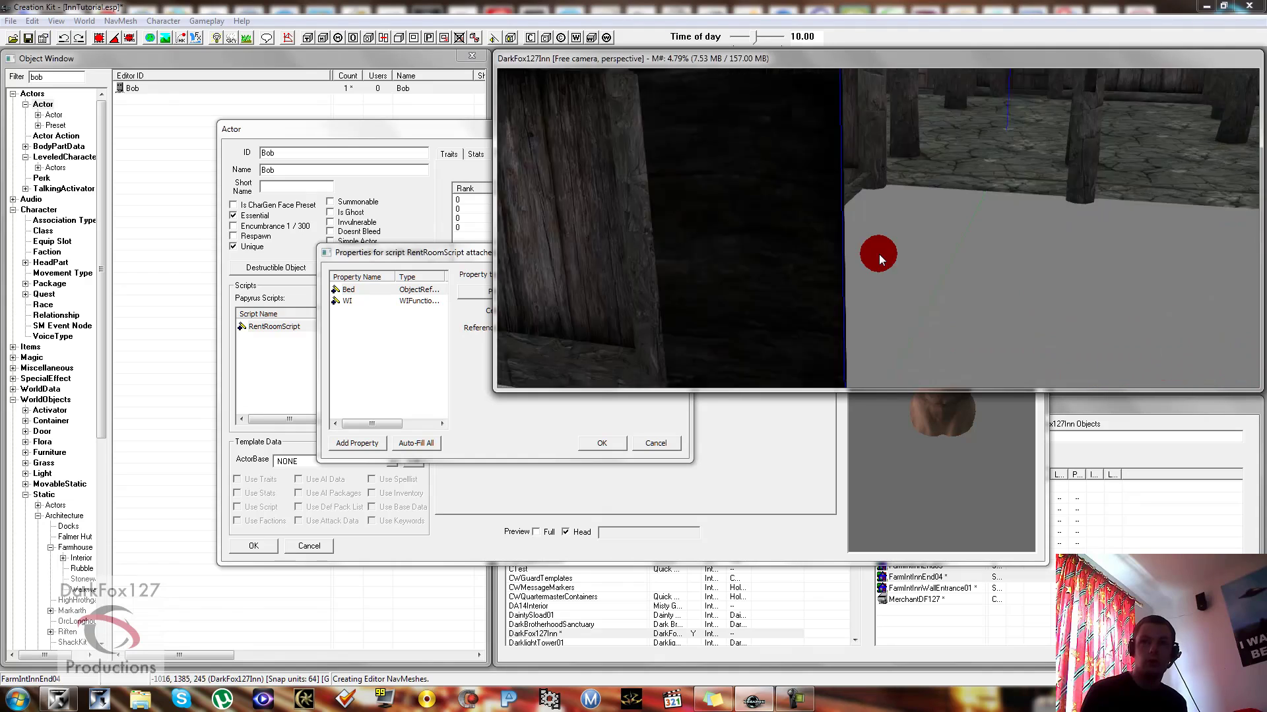
scroll(842, 261, up, 10)
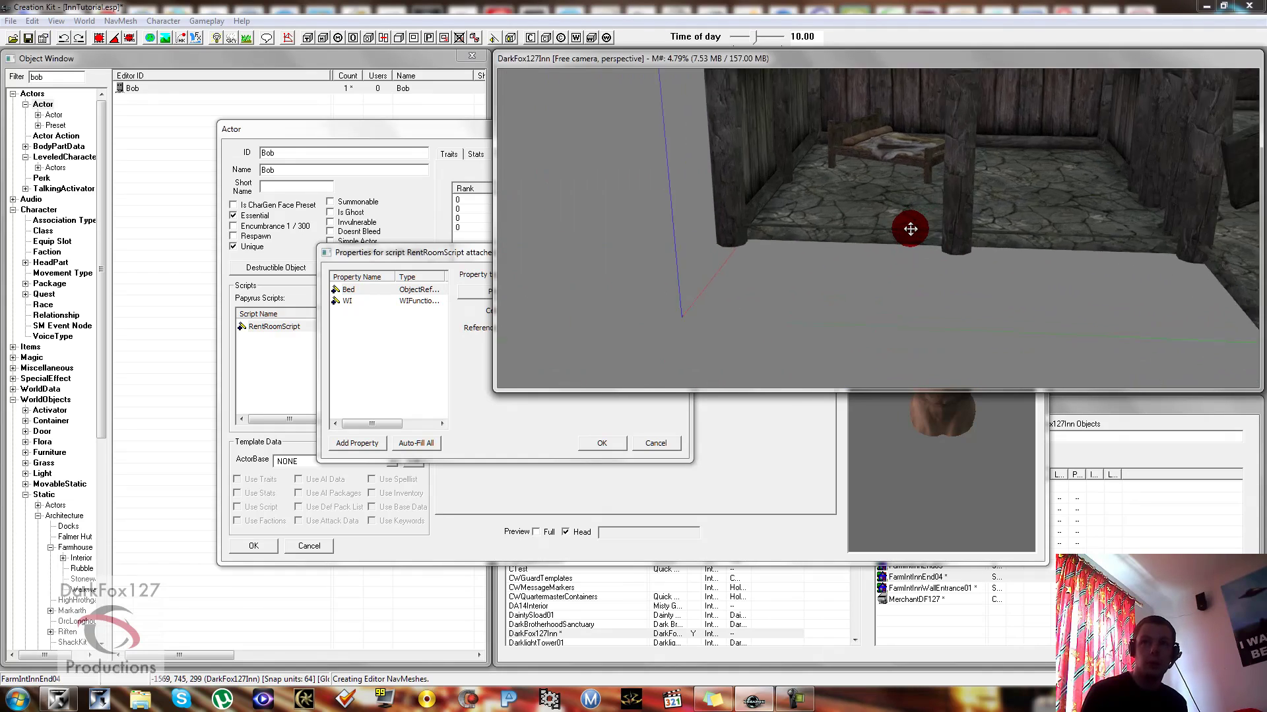
scroll(909, 232, down, 8)
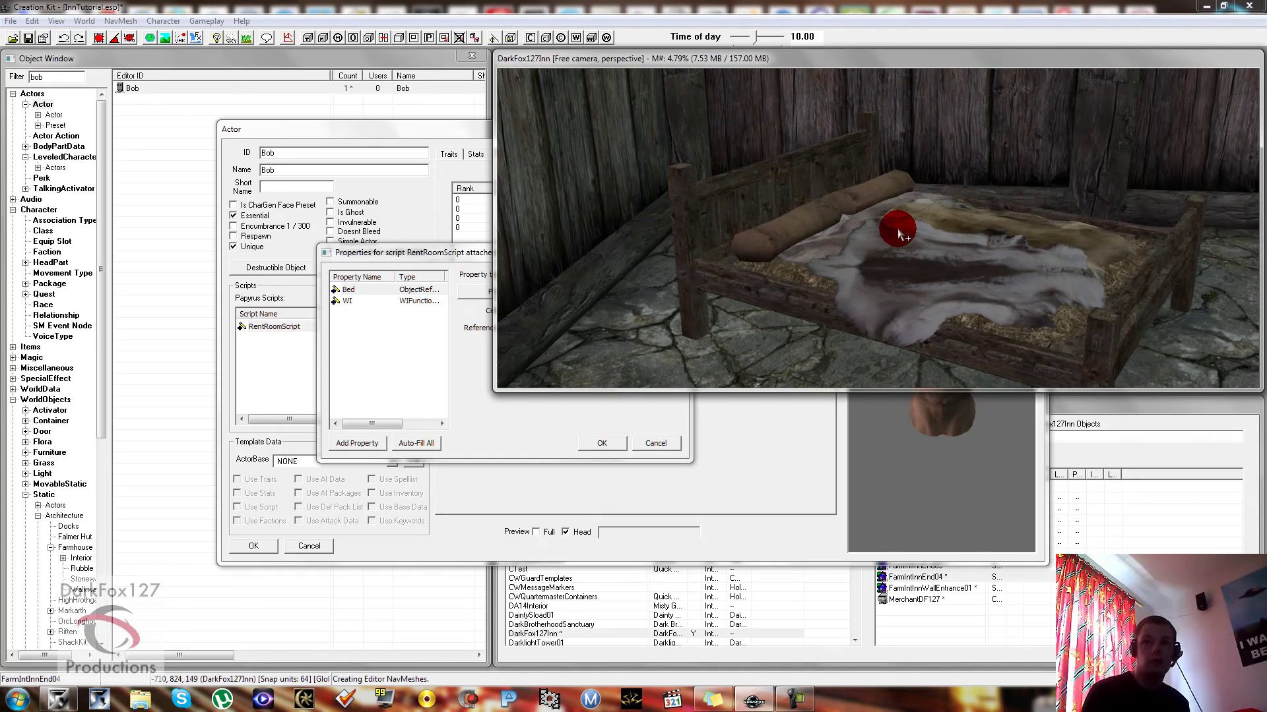
double_click(917, 247)
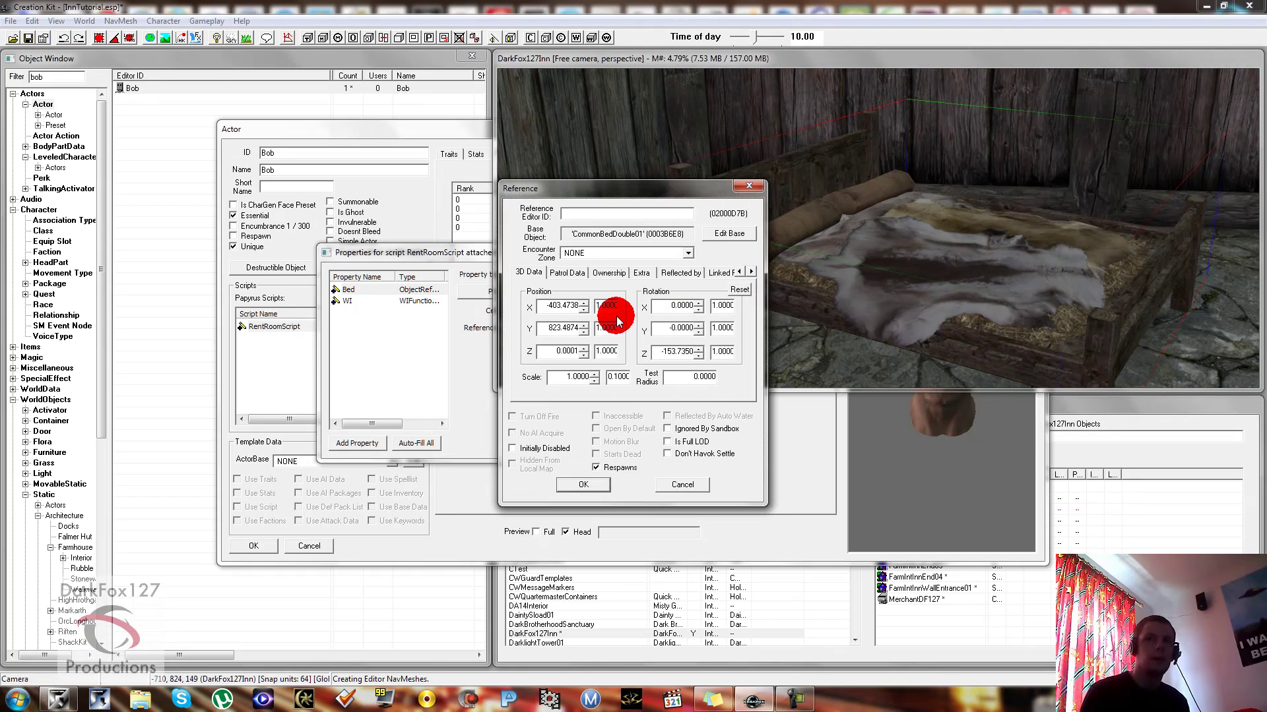
click(604, 273)
click(592, 312)
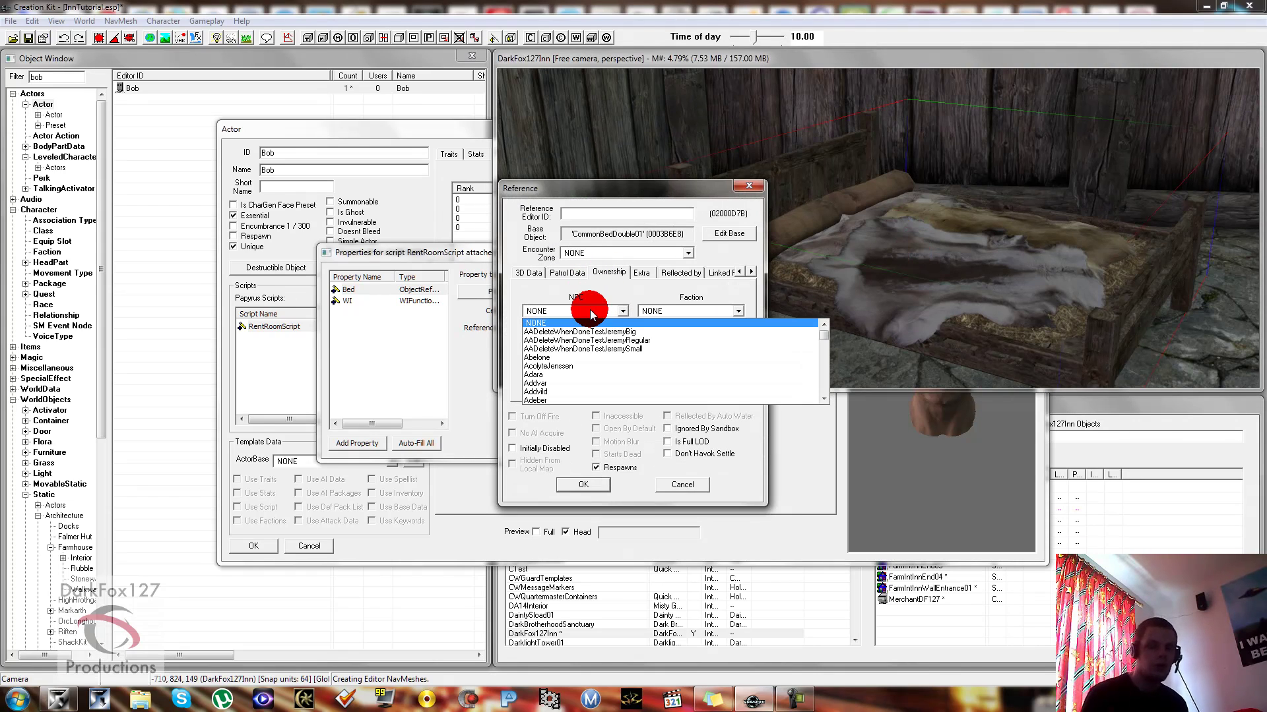
text(bob)
key(Return)
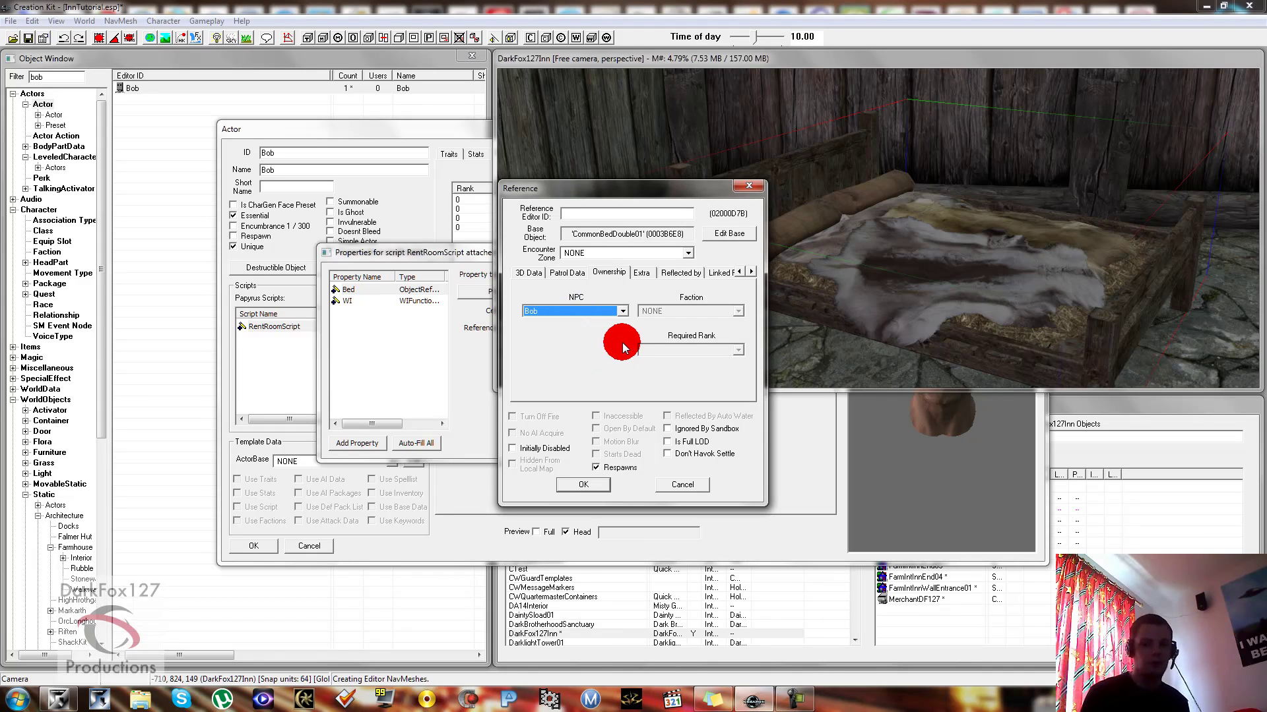
click(594, 487)
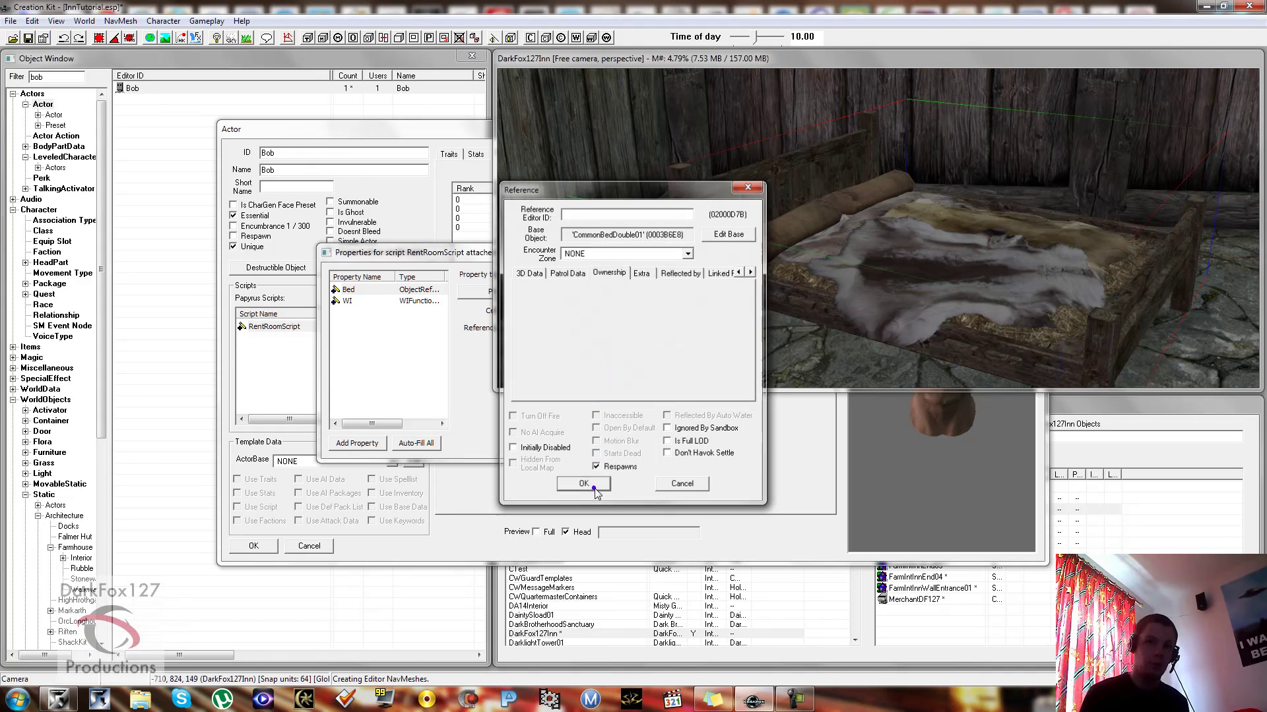
Set RentRoomScript's Bed property to the CommonBedDouble01 bed by picking it in the inn view, and confirm the script properties
click(460, 373)
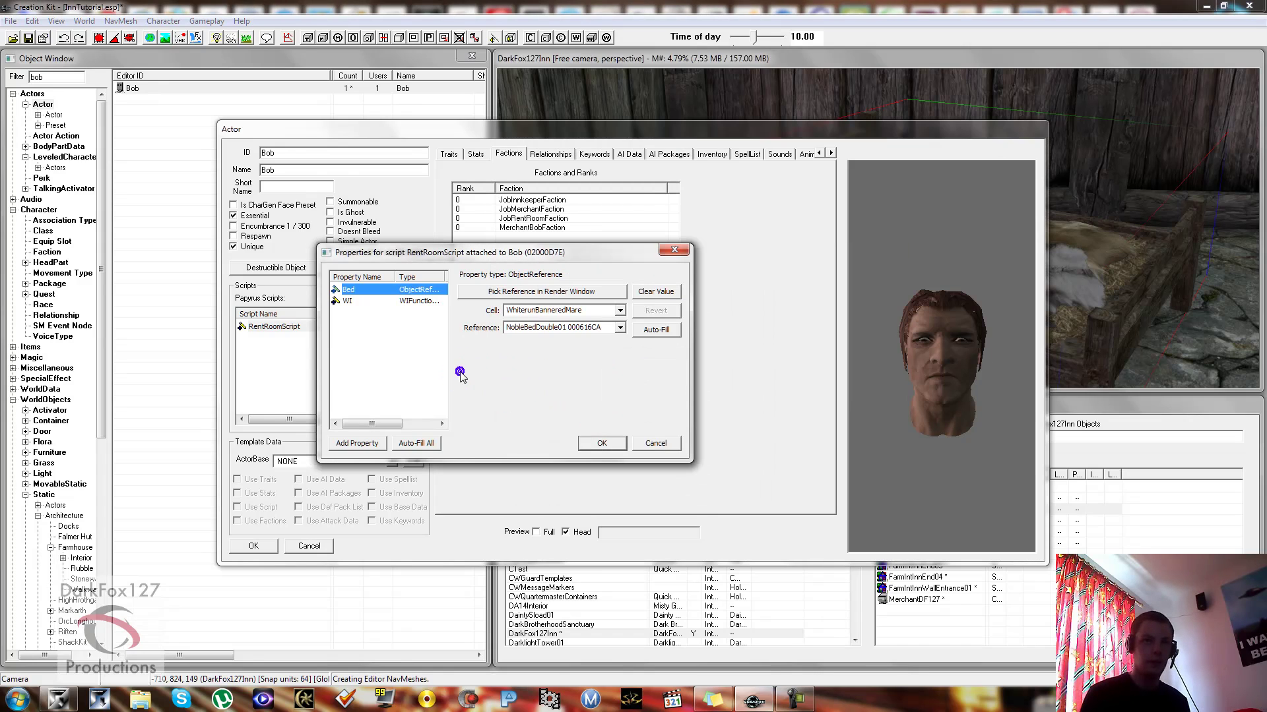
click(368, 348)
click(372, 290)
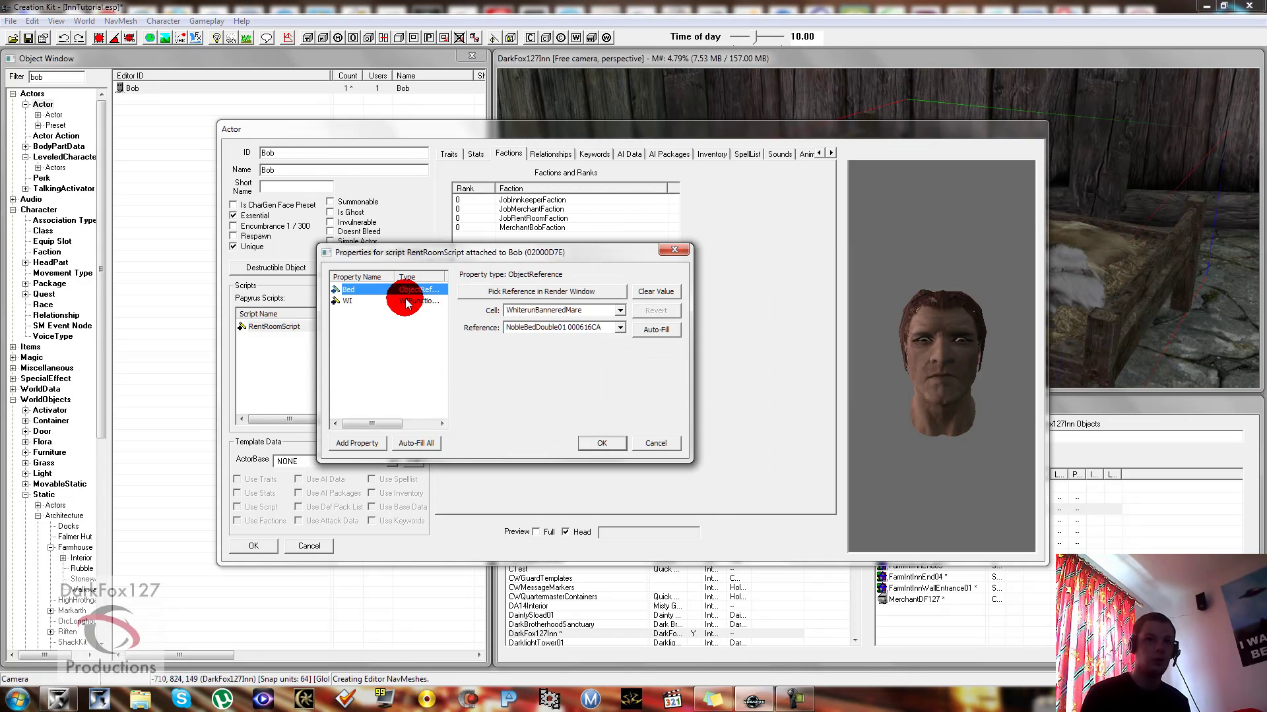
click(558, 293)
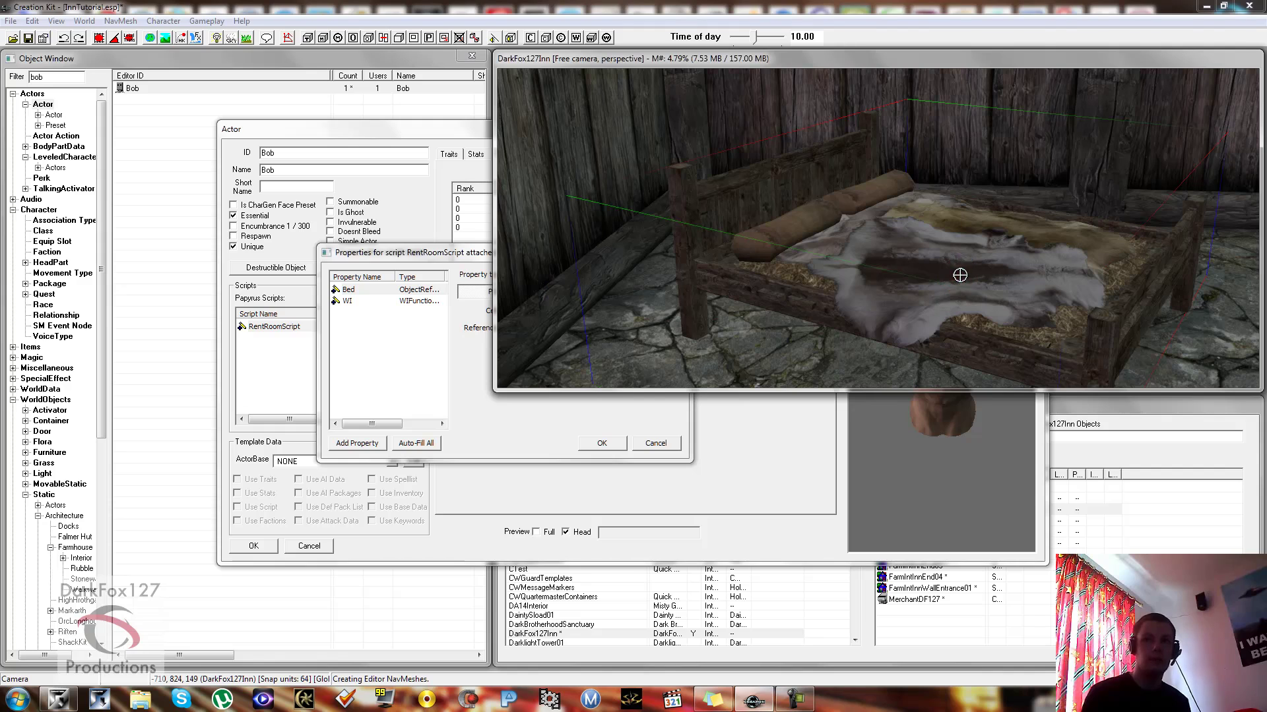
click(420, 373)
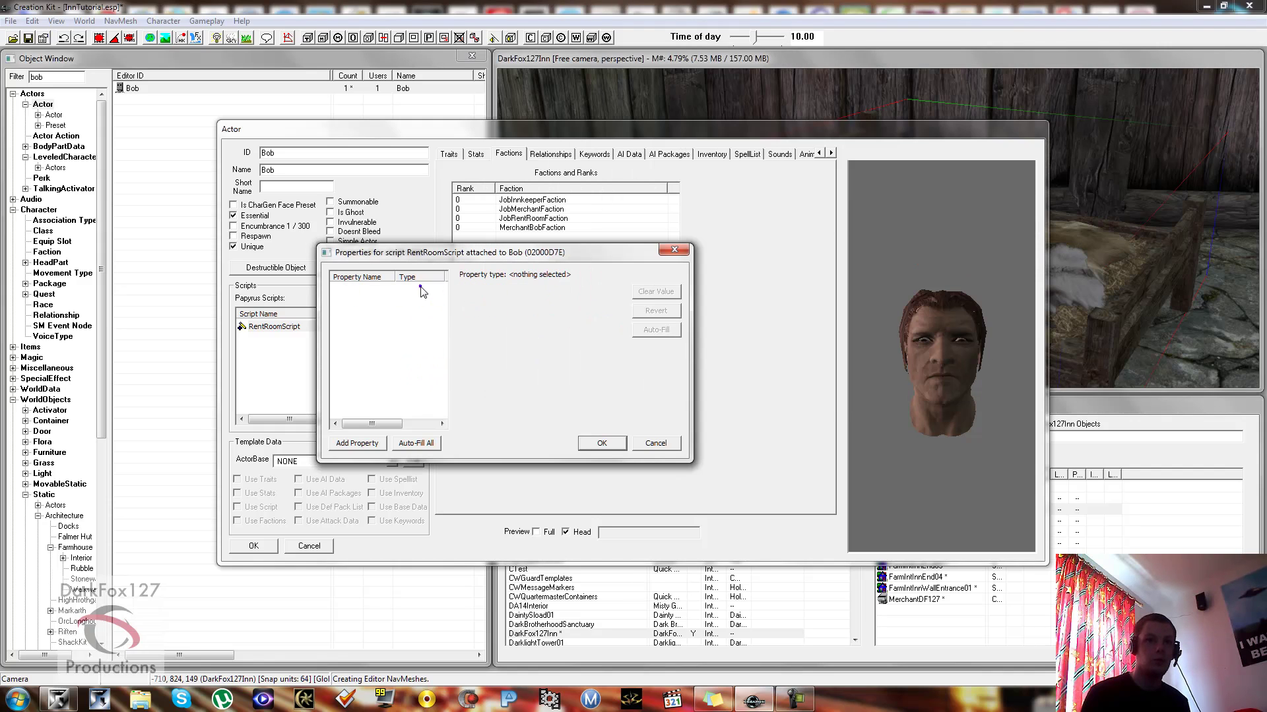
click(418, 291)
click(597, 442)
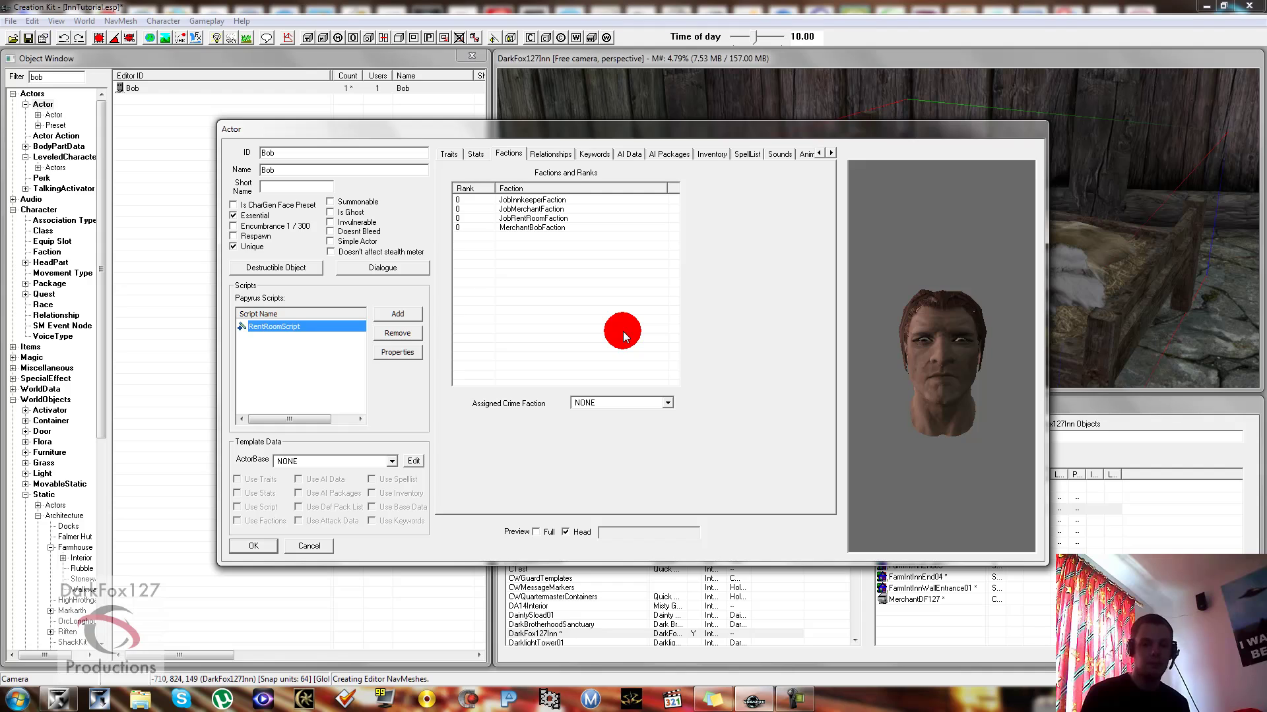
Save Bob's actor record, accepting all texture warnings
click(564, 279)
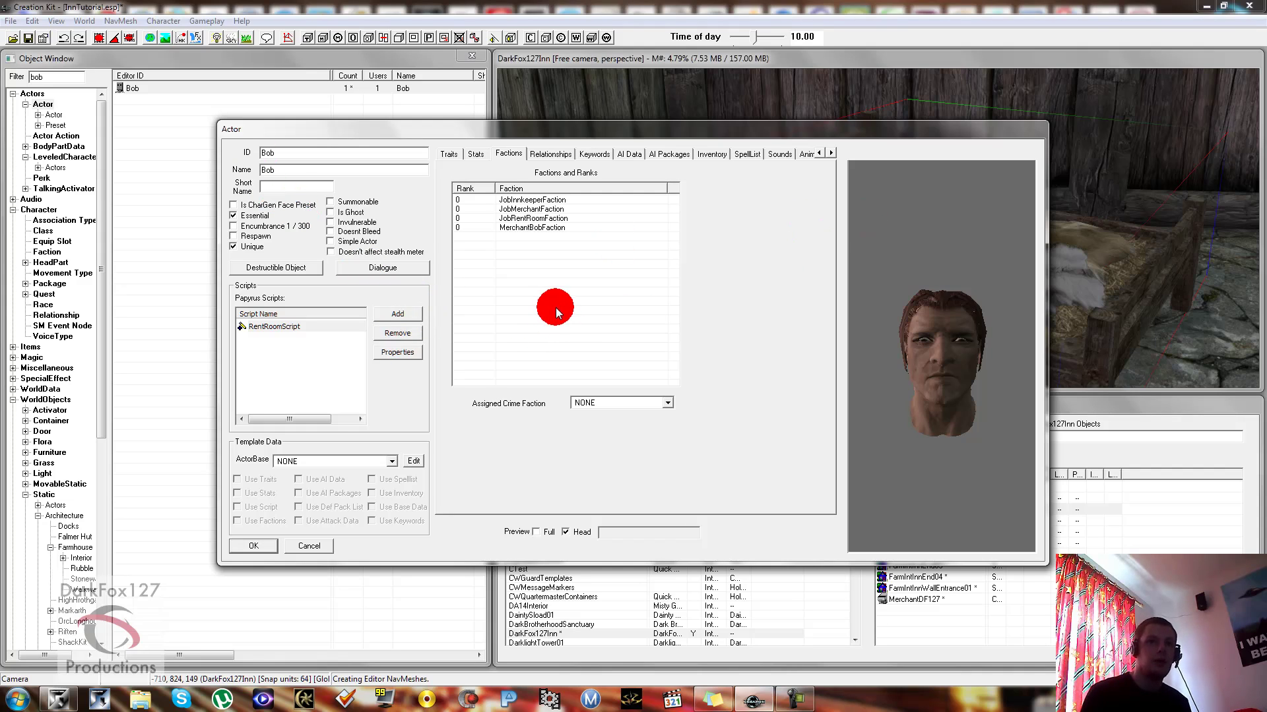
click(273, 544)
click(738, 414)
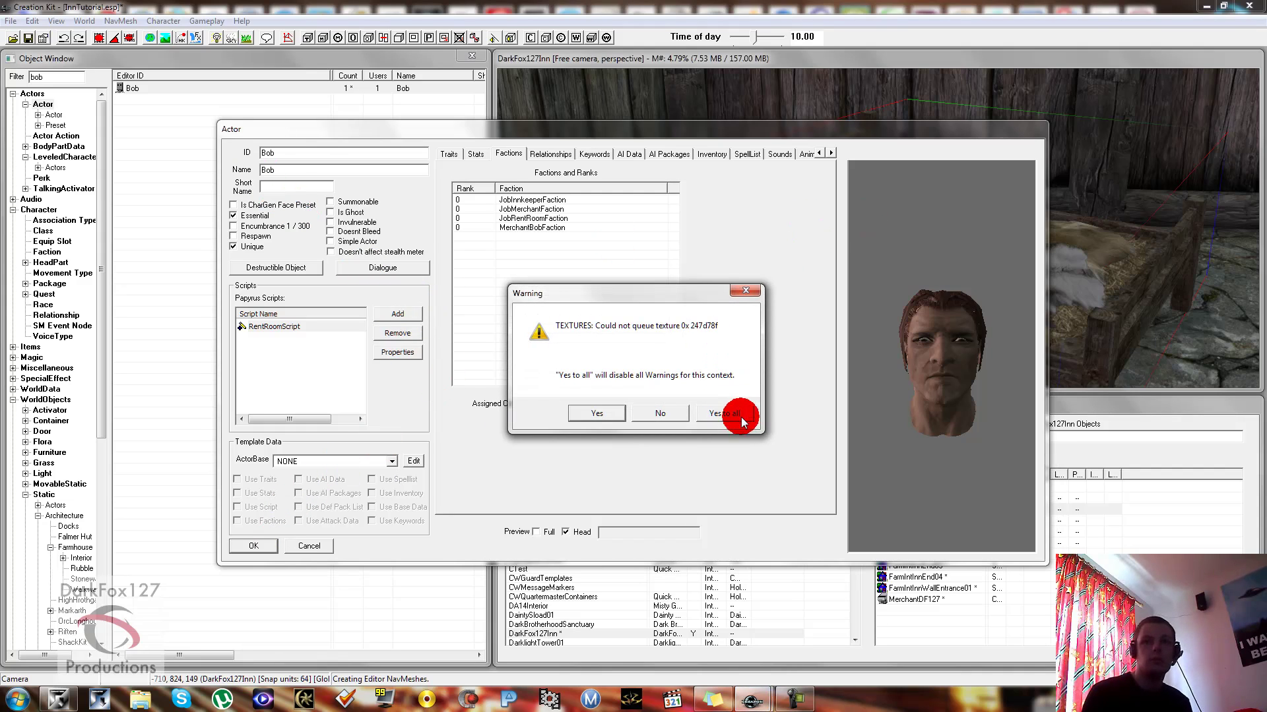
click(759, 423)
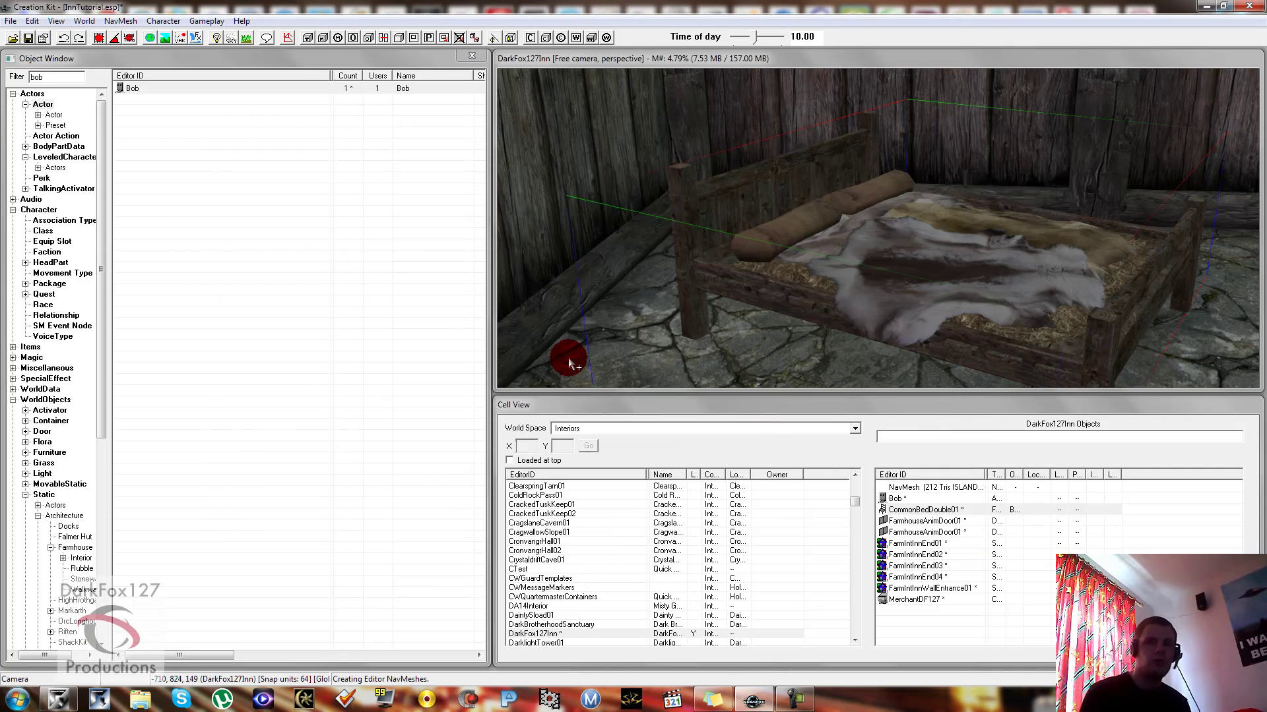
List all object types filtered by "idle"
drag(821, 294, 771, 272)
click(771, 248)
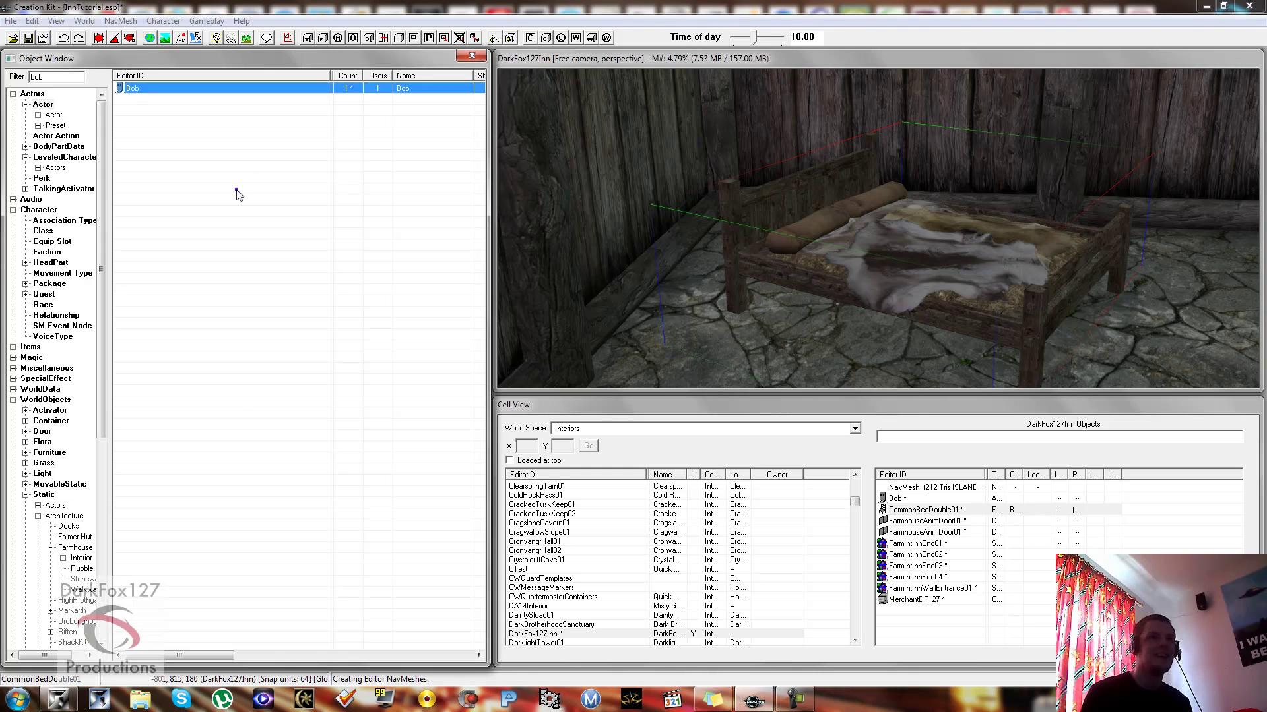
click(258, 178)
drag(794, 201, 729, 204)
click(66, 111)
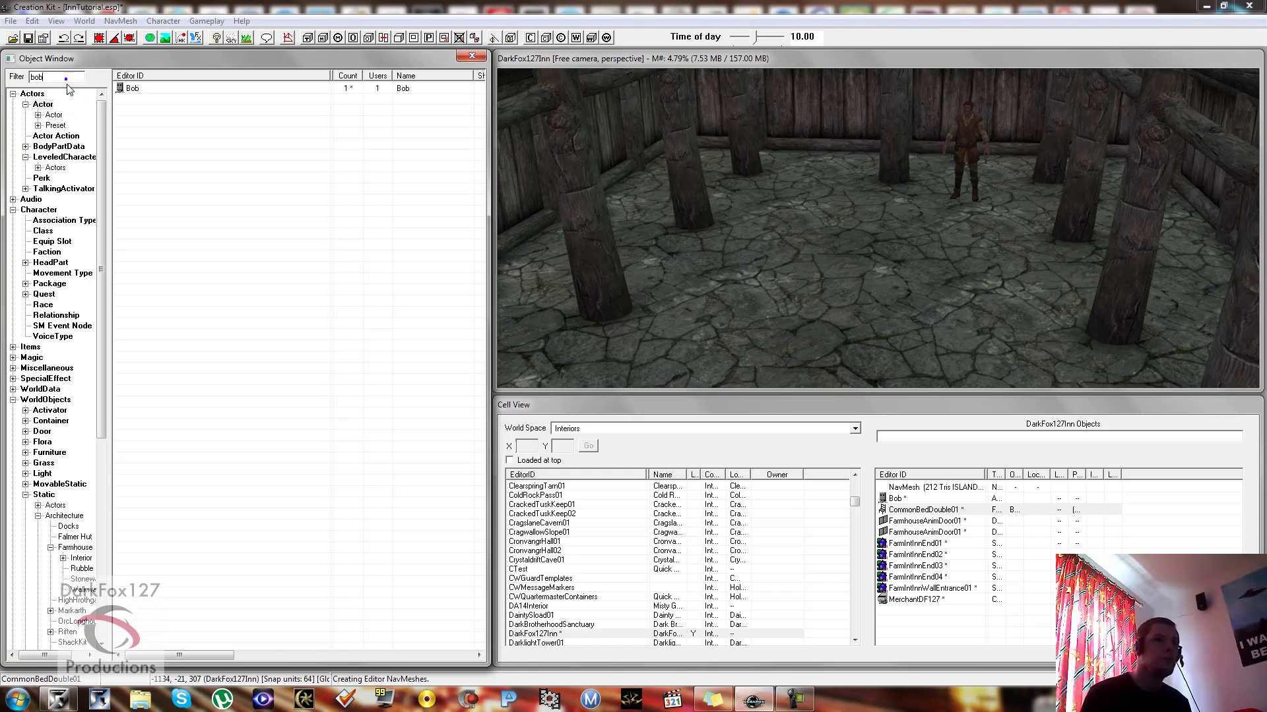
drag(66, 78, 14, 90)
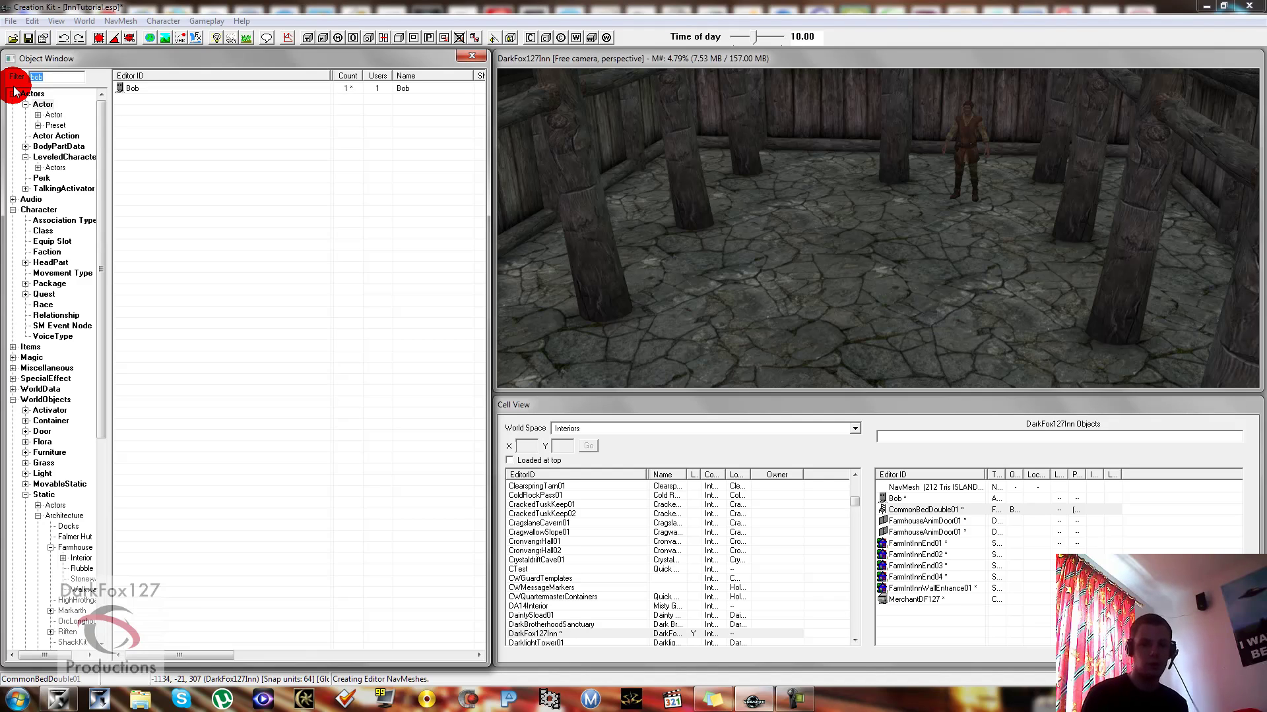
text(id)
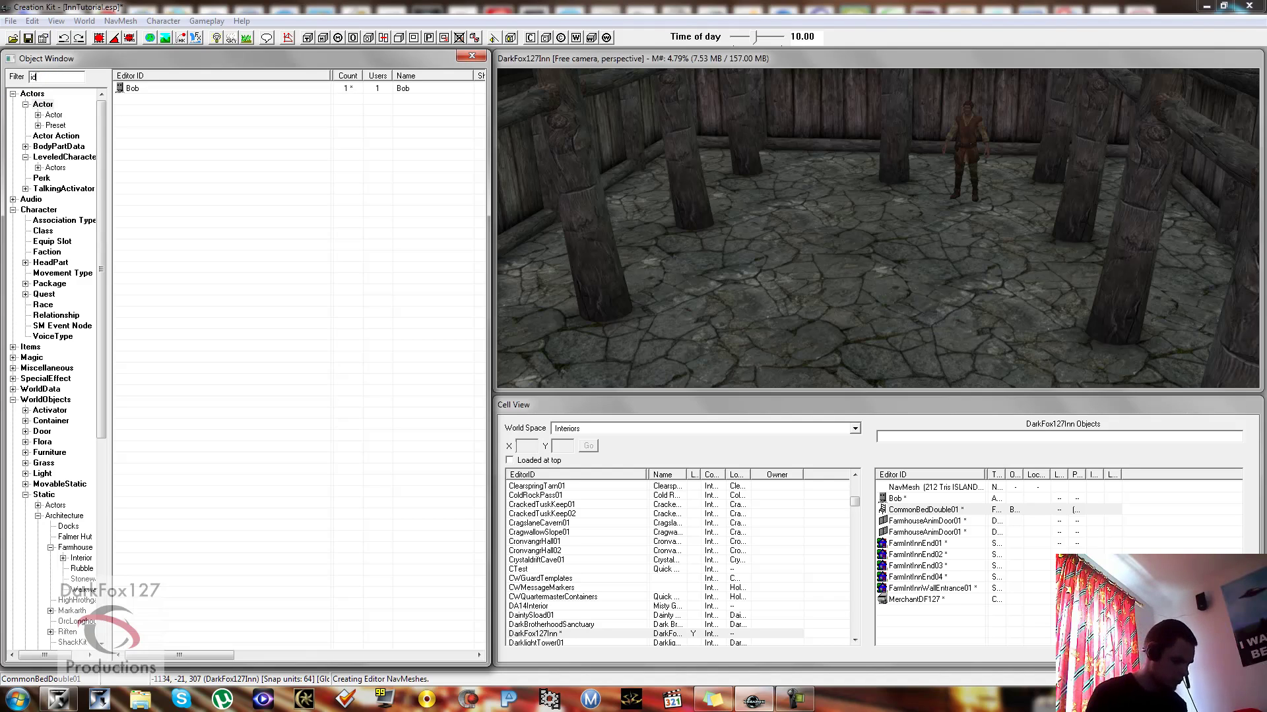
text(le)
drag(100, 143, 42, 547)
click(28, 642)
click(236, 199)
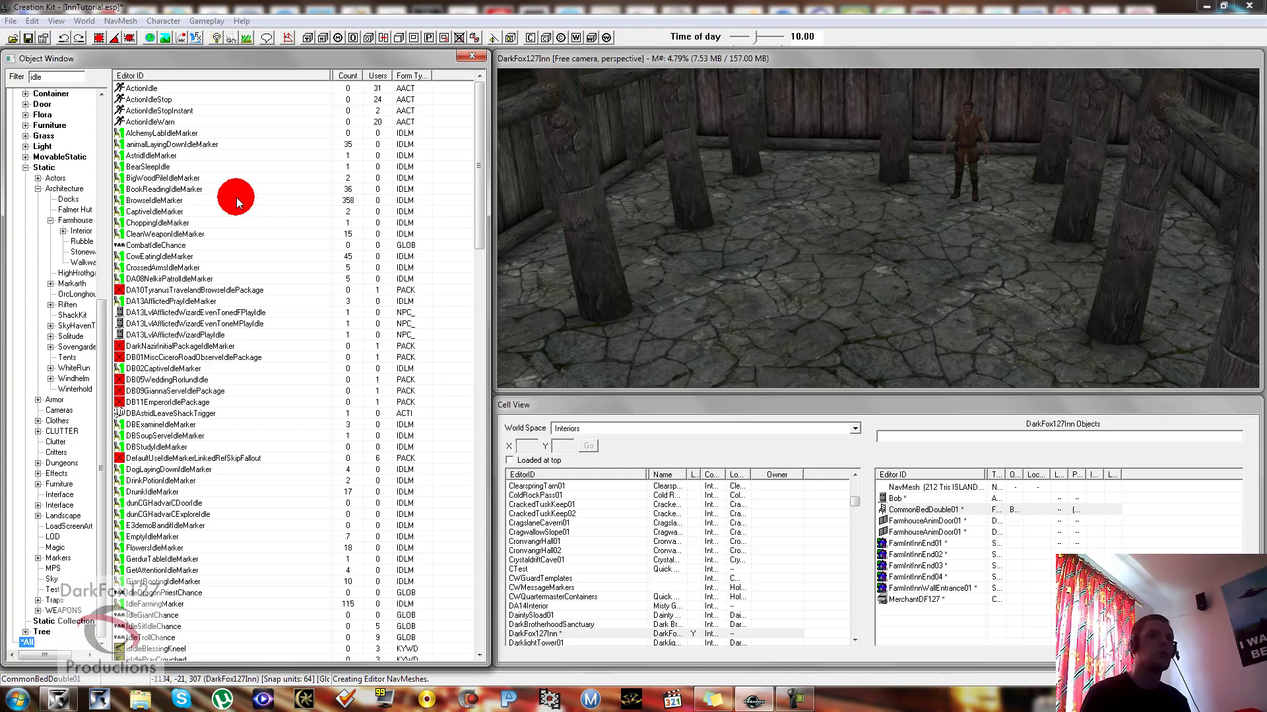
Find SweepIdleMarker among the filtered objects and place one on the inn floor in front of Bob
mouse_move(158, 167)
mouse_down()
mouse_move(119, 153)
mouse_move(119, 238)
mouse_move(134, 259)
mouse_move(147, 257)
mouse_move(142, 244)
mouse_up()
scroll(147, 240, down, 15)
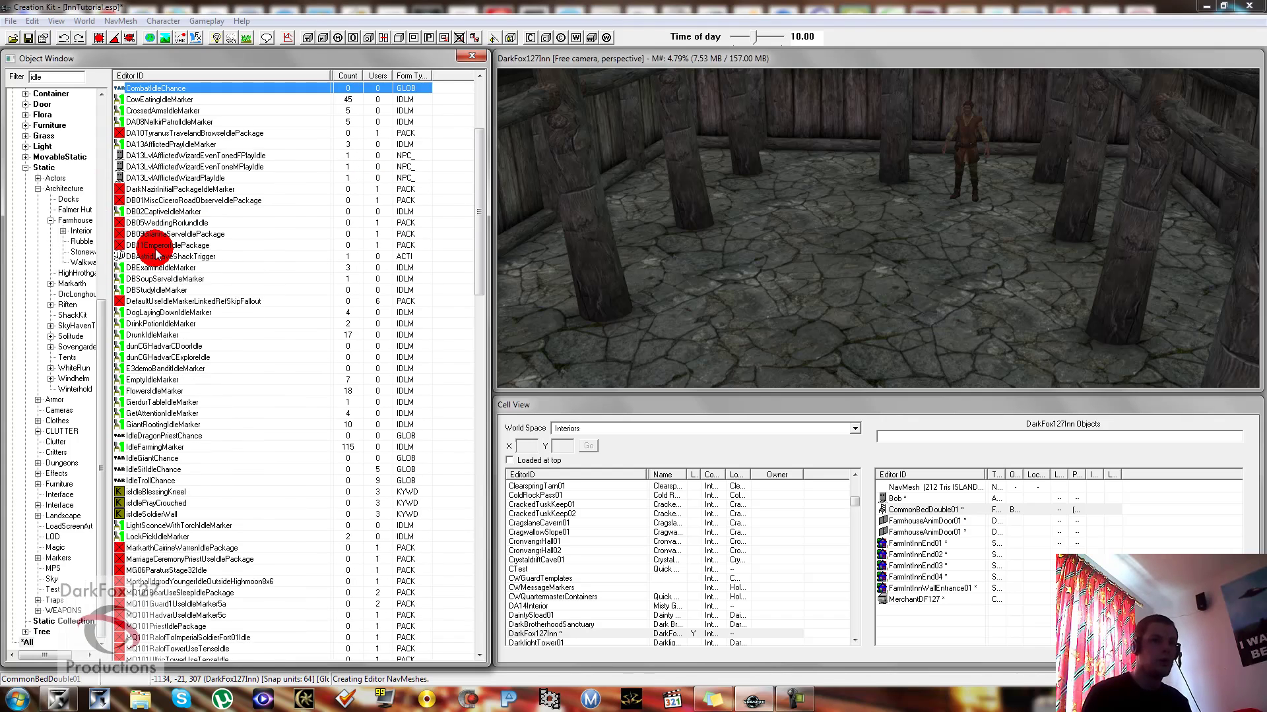
scroll(151, 251, down, 20)
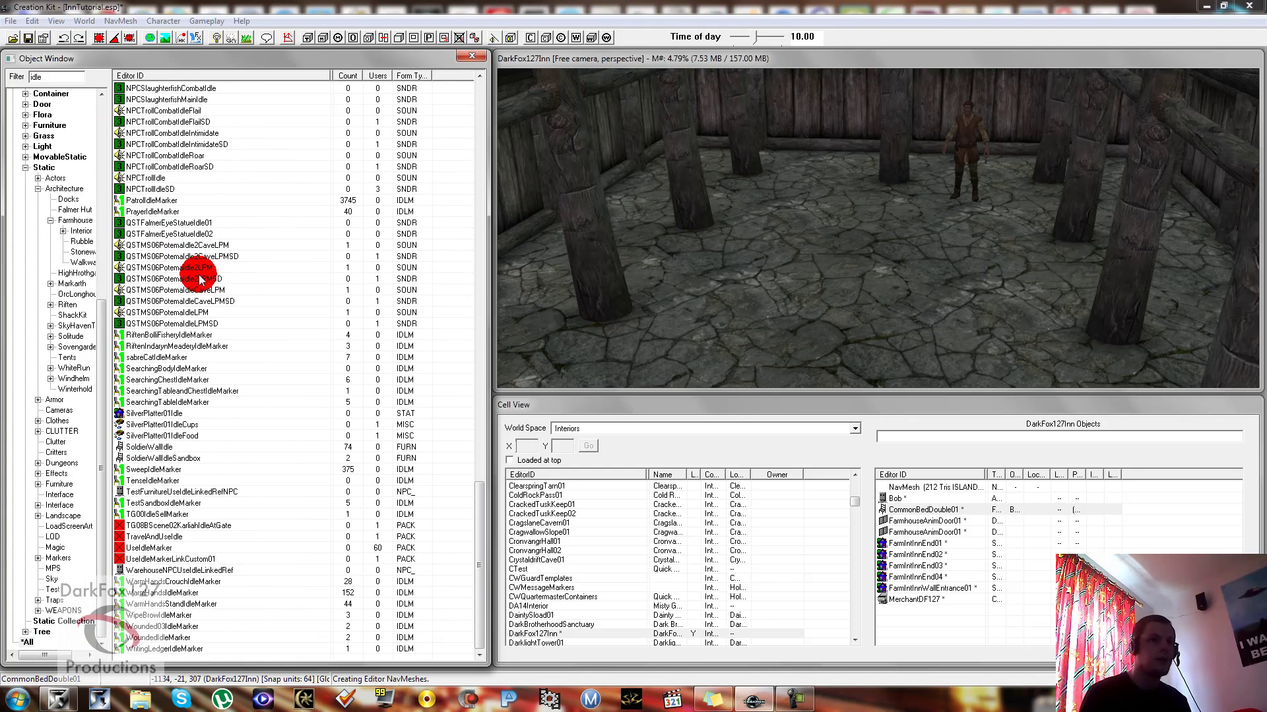
click(161, 470)
mouse_move(161, 470)
mouse_down()
mouse_move(195, 479)
mouse_move(222, 463)
mouse_move(150, 472)
mouse_move(877, 236)
mouse_move(884, 245)
mouse_move(864, 253)
mouse_up()
click(789, 296)
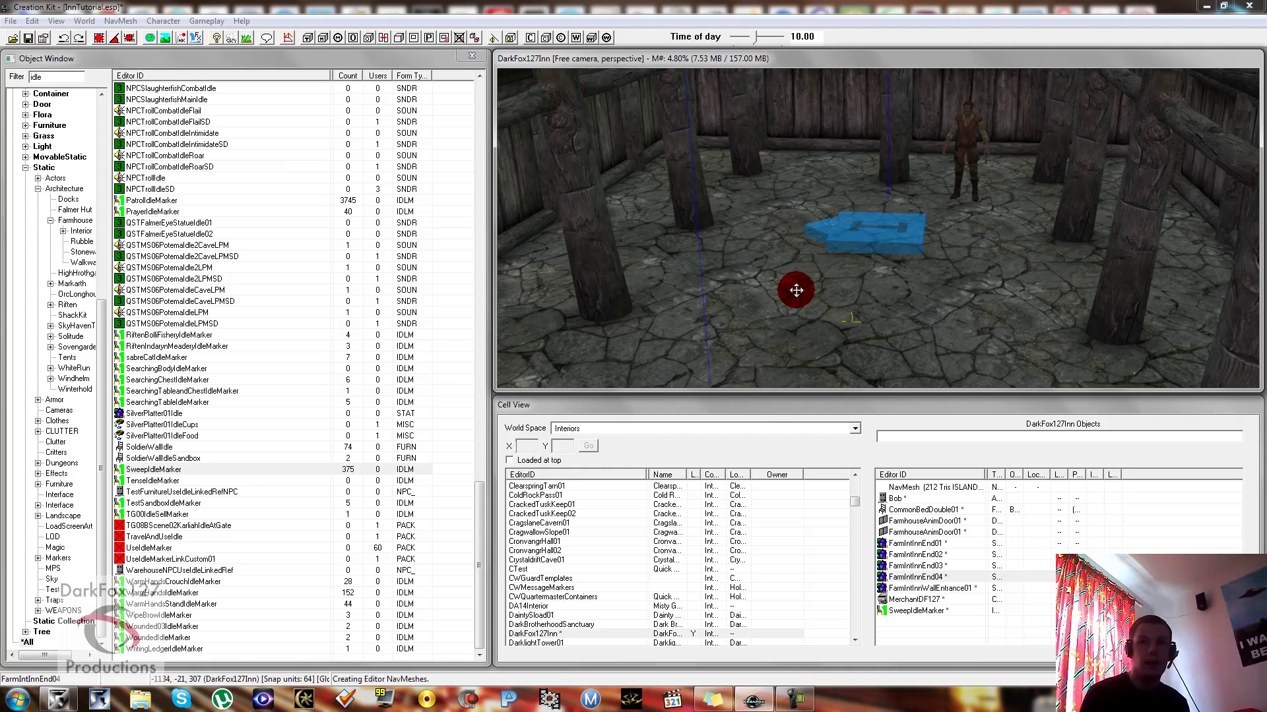
Lower the sweep marker onto the floor, rotate it, and shift it sideways away from Bob toward the wooden pillar
click(855, 250)
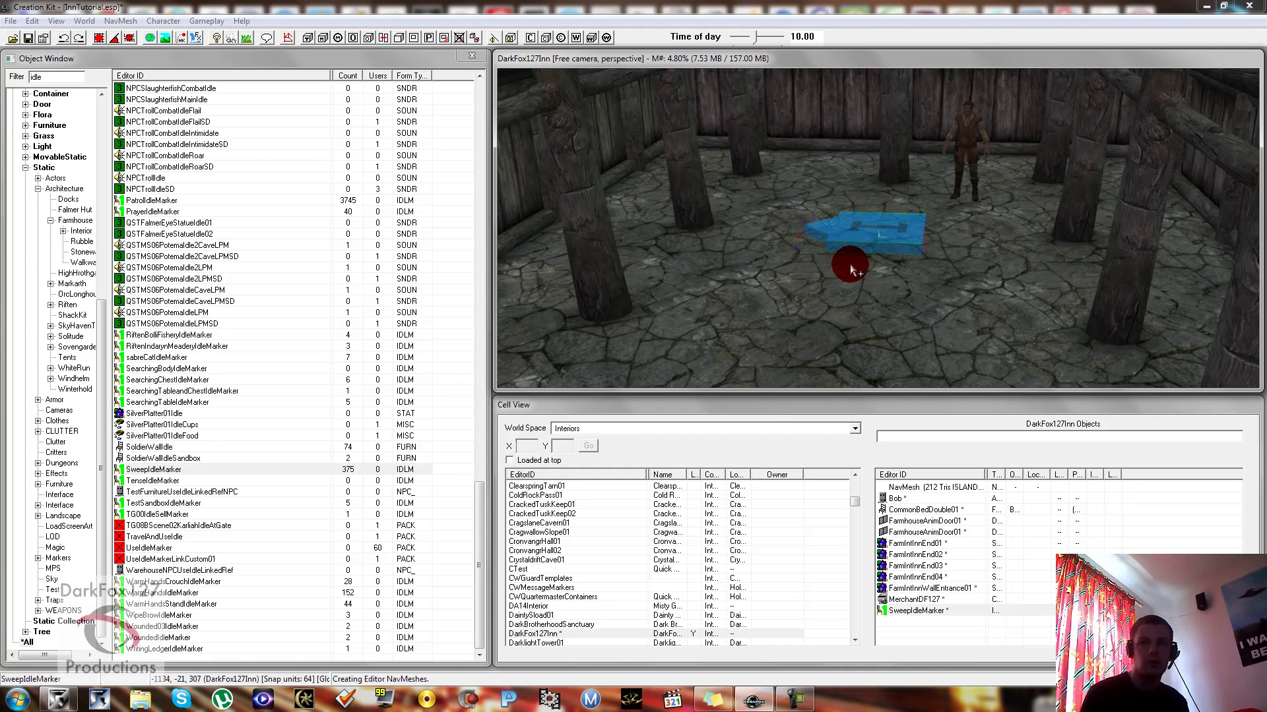
key(f)
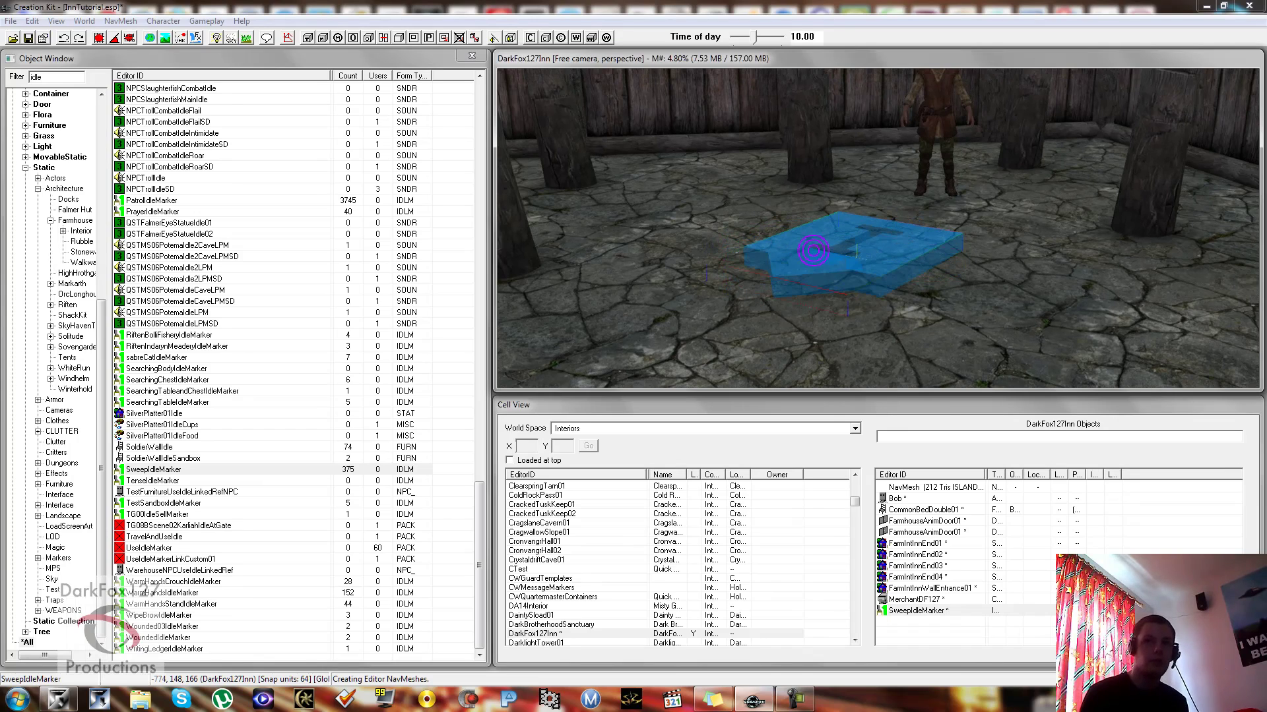
right_drag(814, 250, 844, 235)
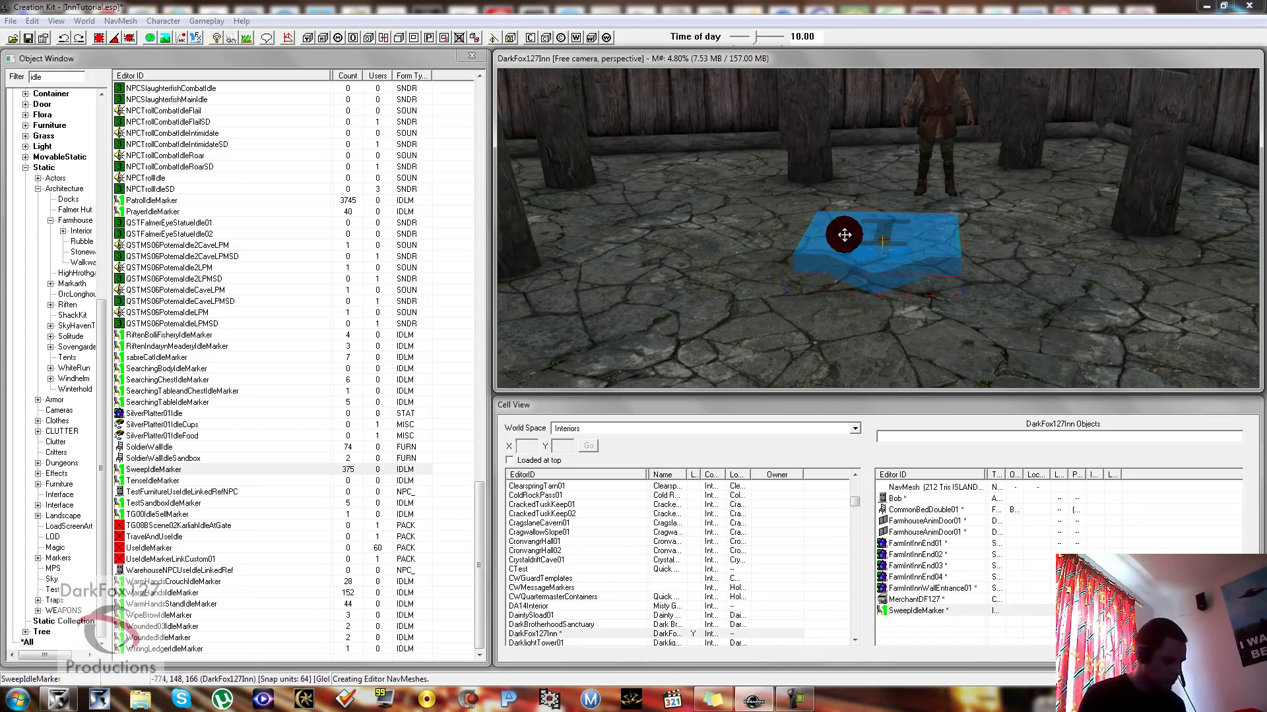
scroll(882, 260, up, 5)
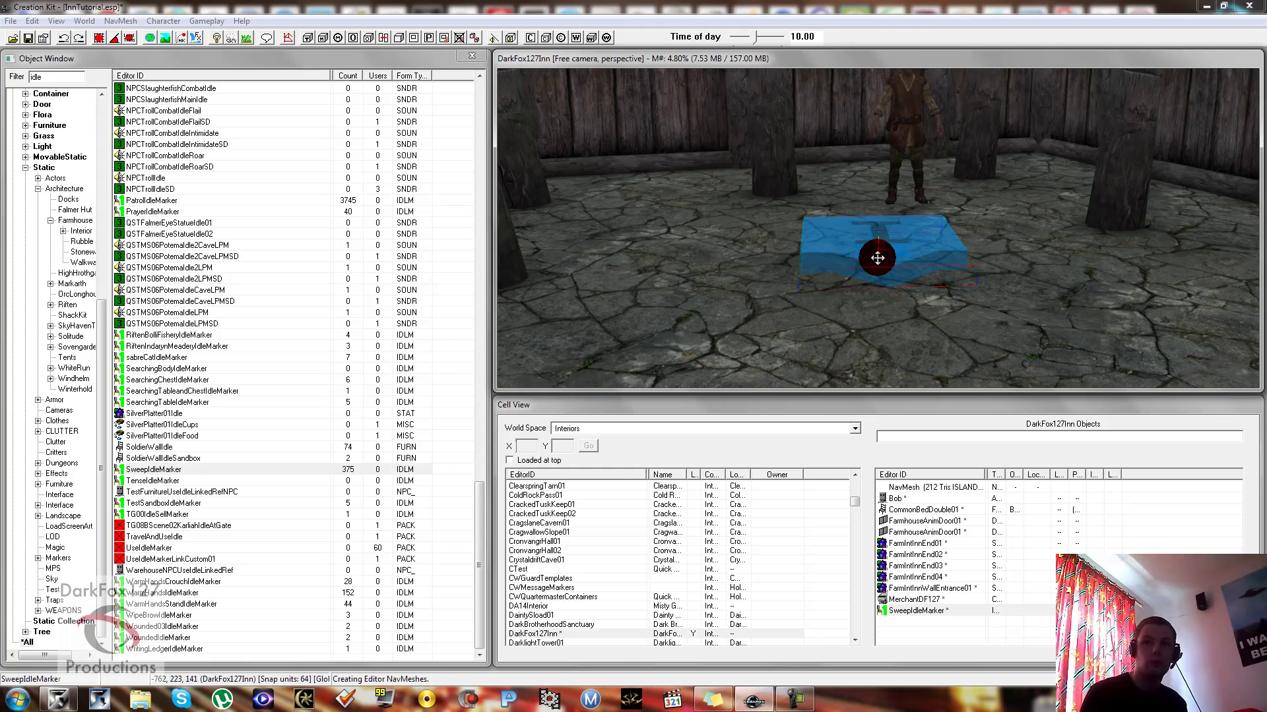
scroll(872, 259, down, 5)
drag(812, 257, 923, 271)
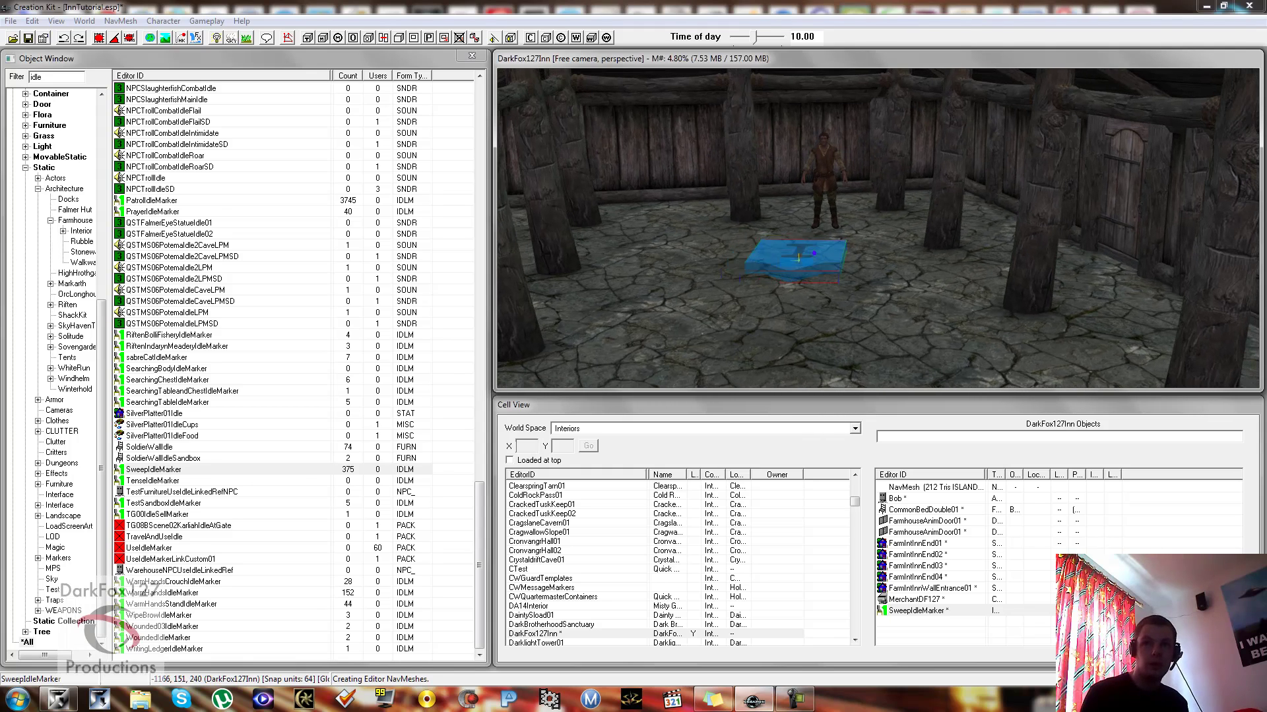
right_drag(910, 270, 955, 273)
Make Bob the NPC owner of the placed SweepIdleMarker and save the reference
double_click(953, 274)
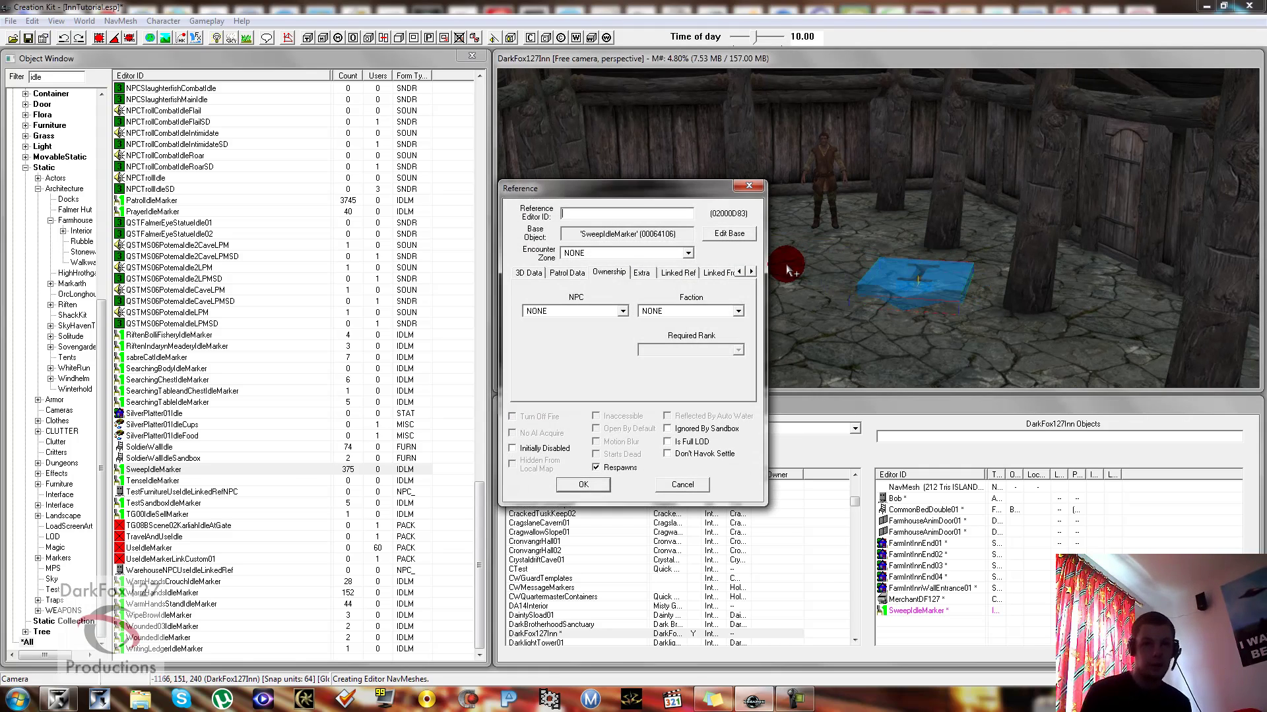
click(624, 282)
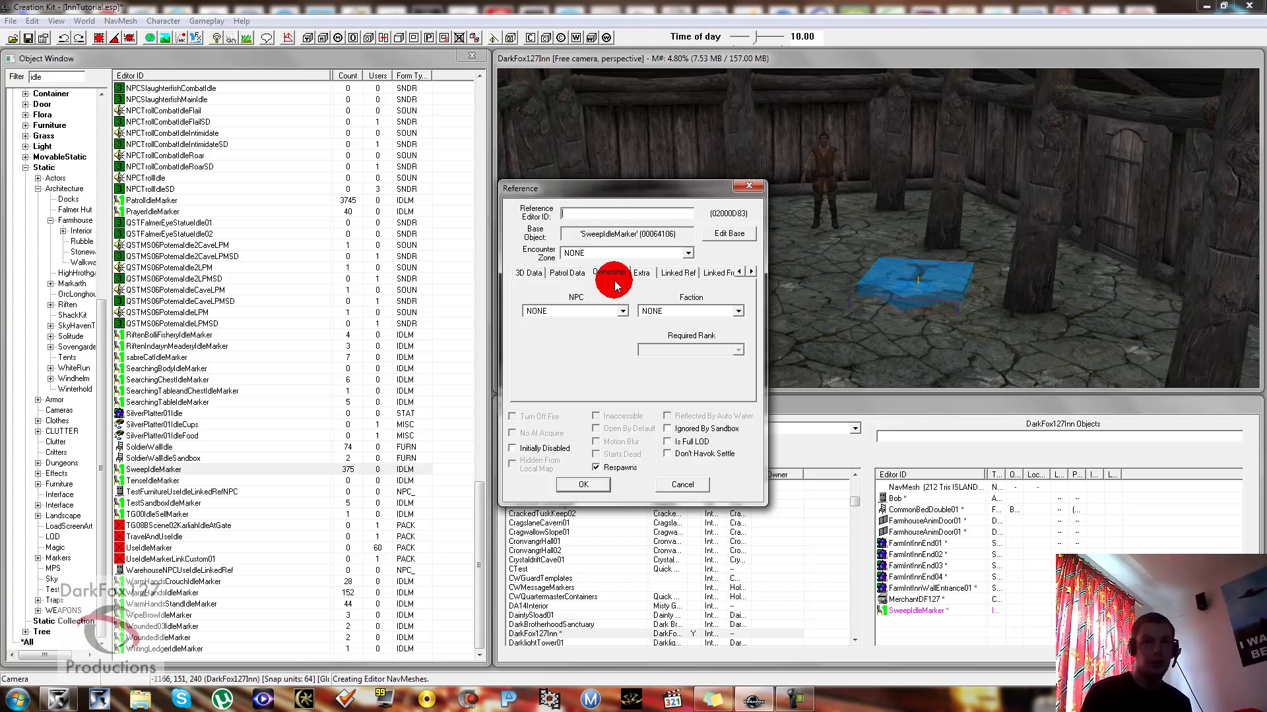
click(605, 313)
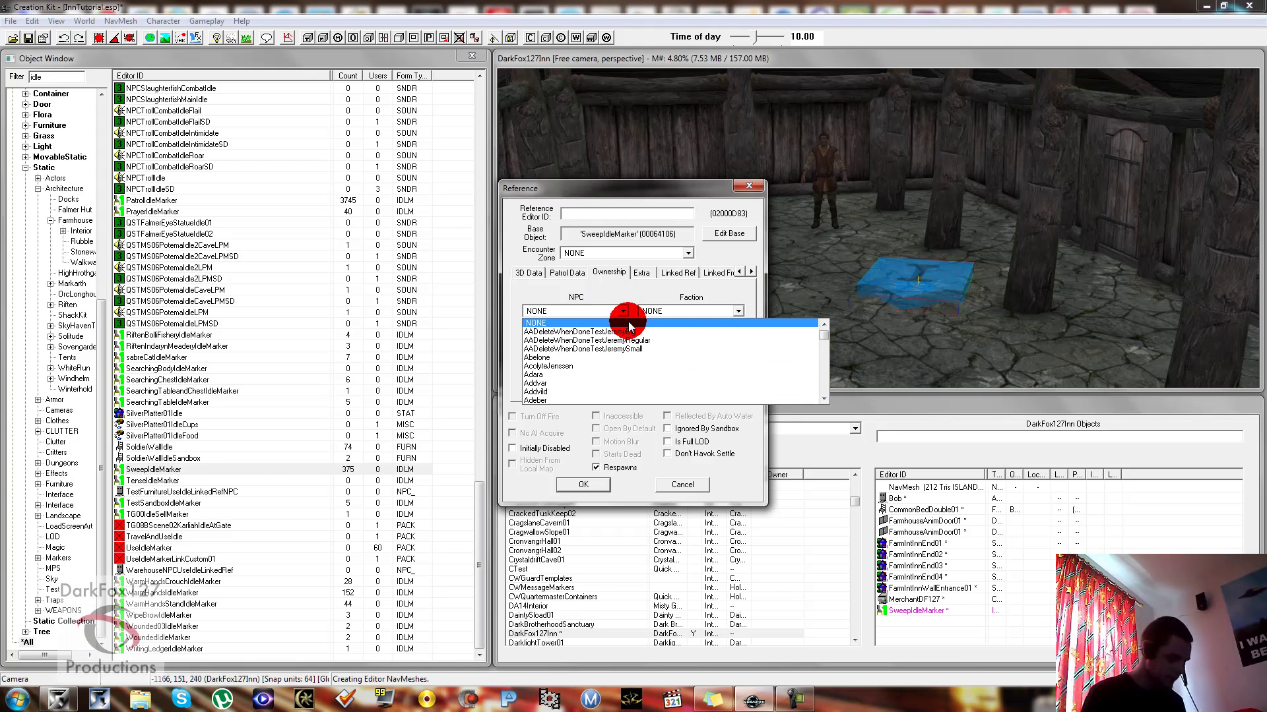
text(bob)
key(Return)
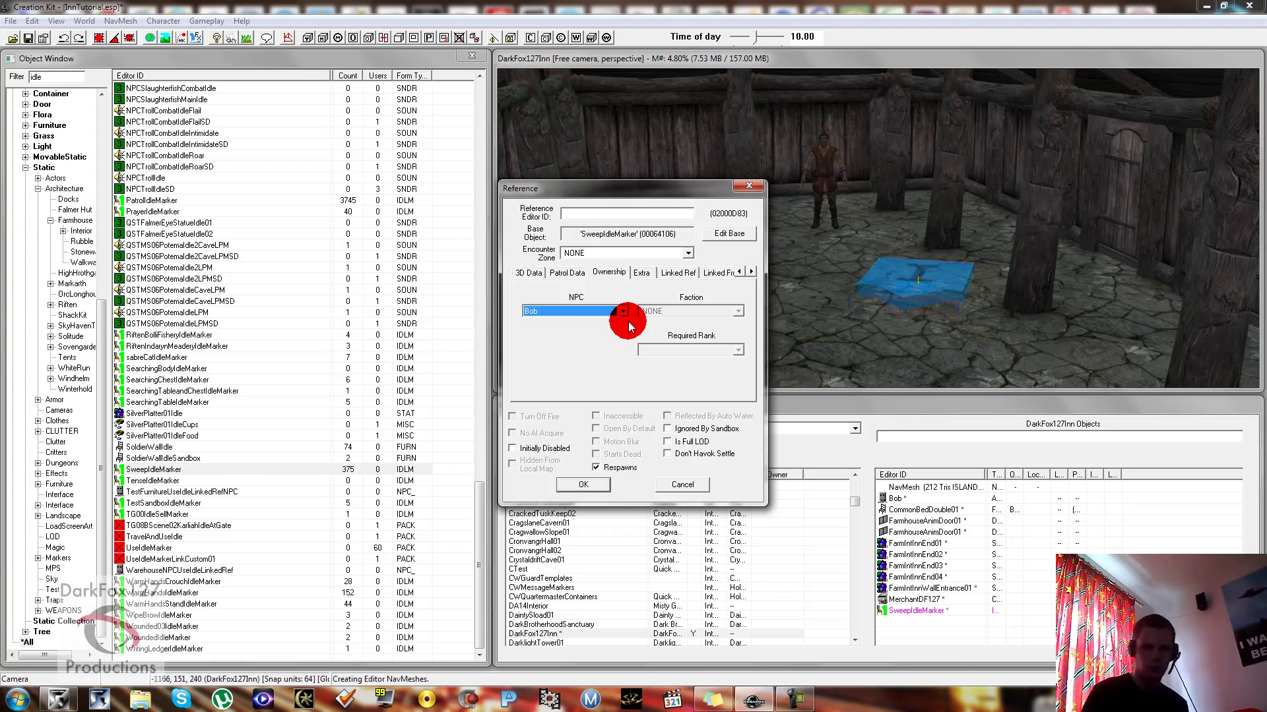
key(Return)
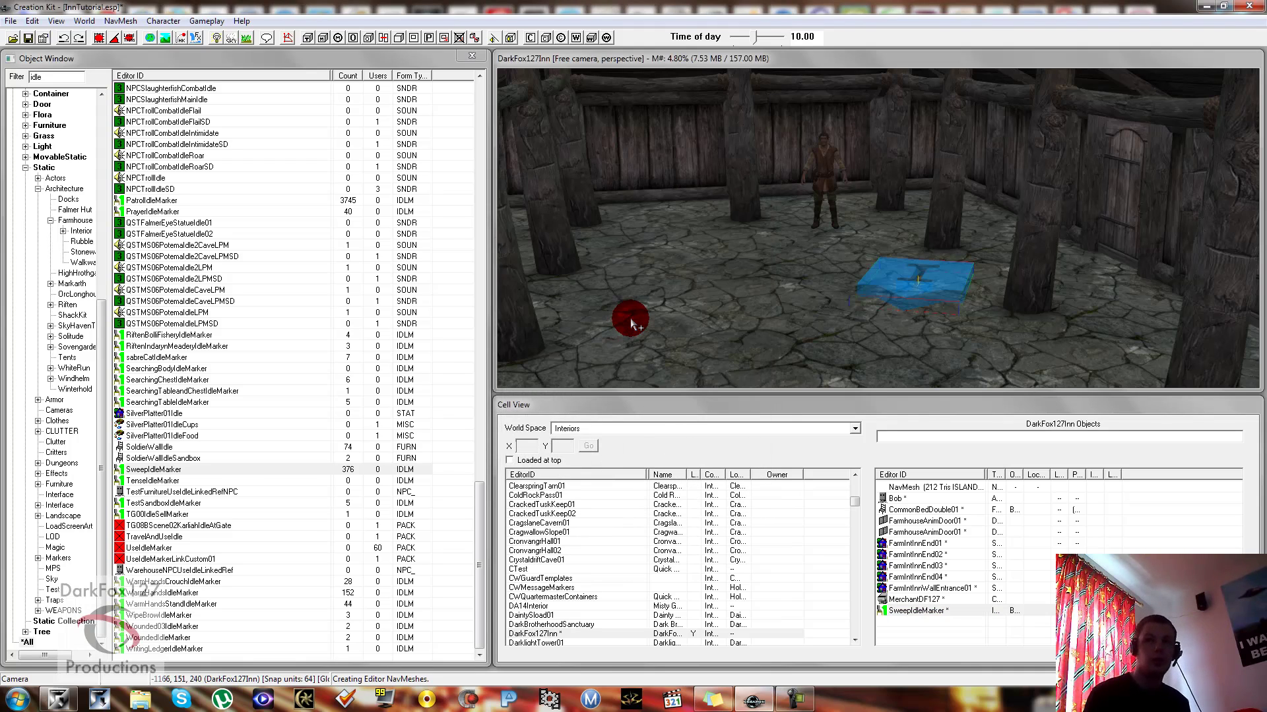
Open Bob's base actor record from his placed reference in the inn and display its AI packages
click(784, 261)
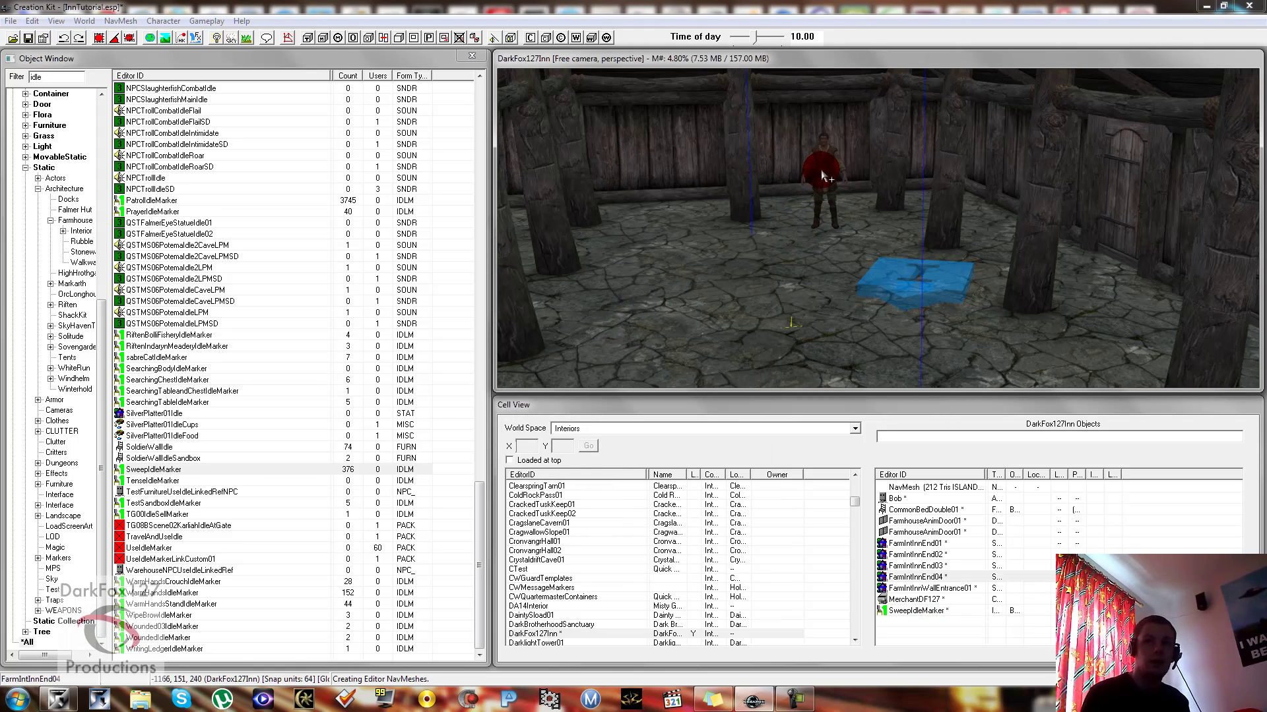
click(820, 202)
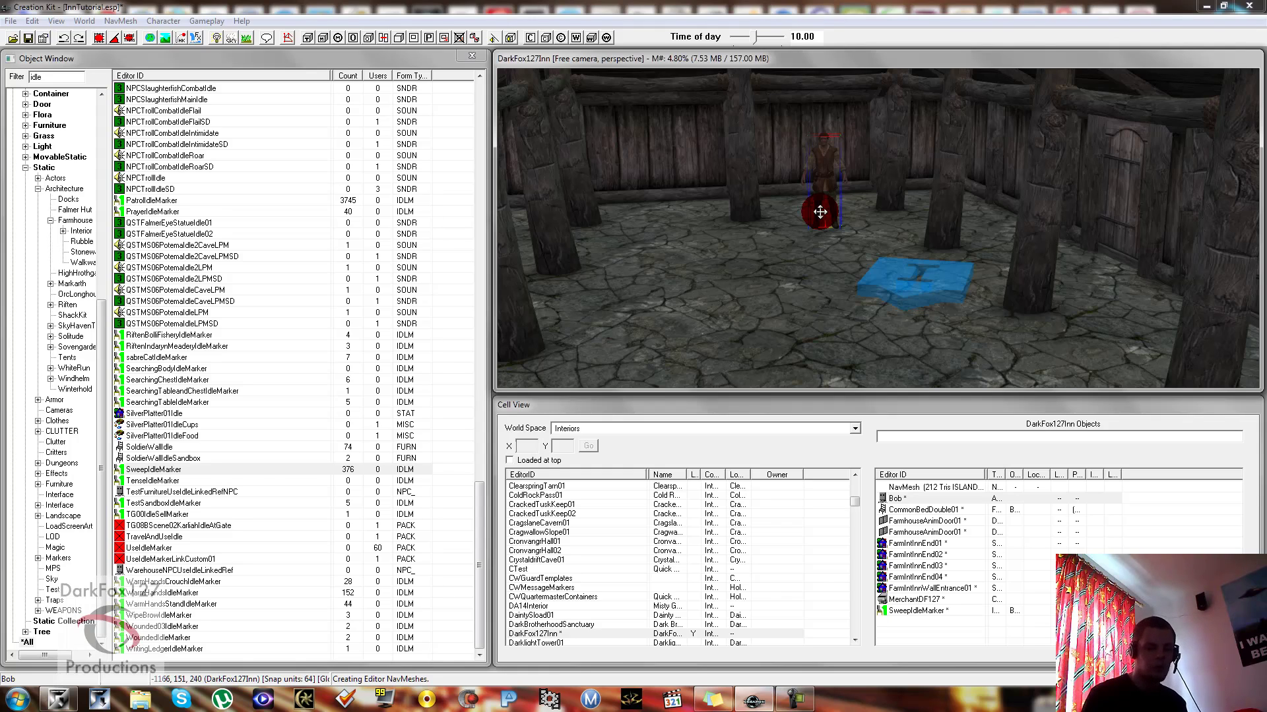
mouse_move(820, 212)
mouse_down()
mouse_move(750, 193)
mouse_move(880, 297)
mouse_move(902, 285)
mouse_move(809, 273)
mouse_up()
scroll(809, 273, up, 3)
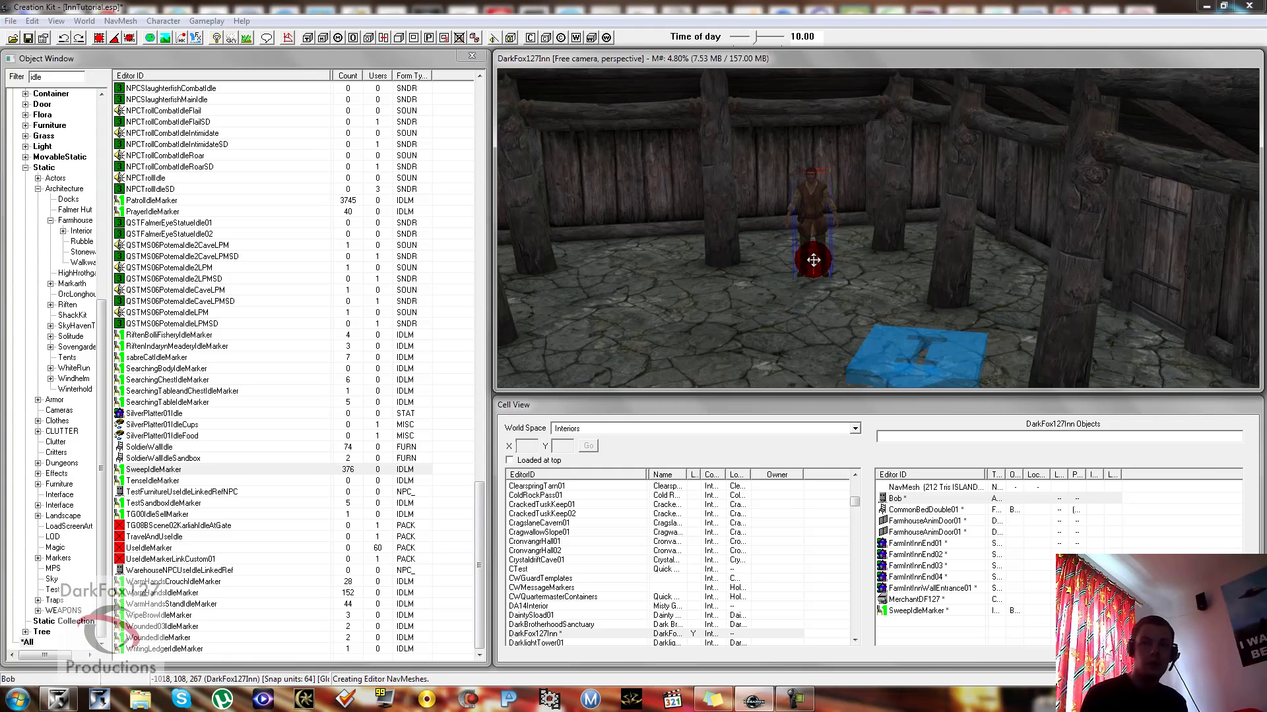
double_click(802, 264)
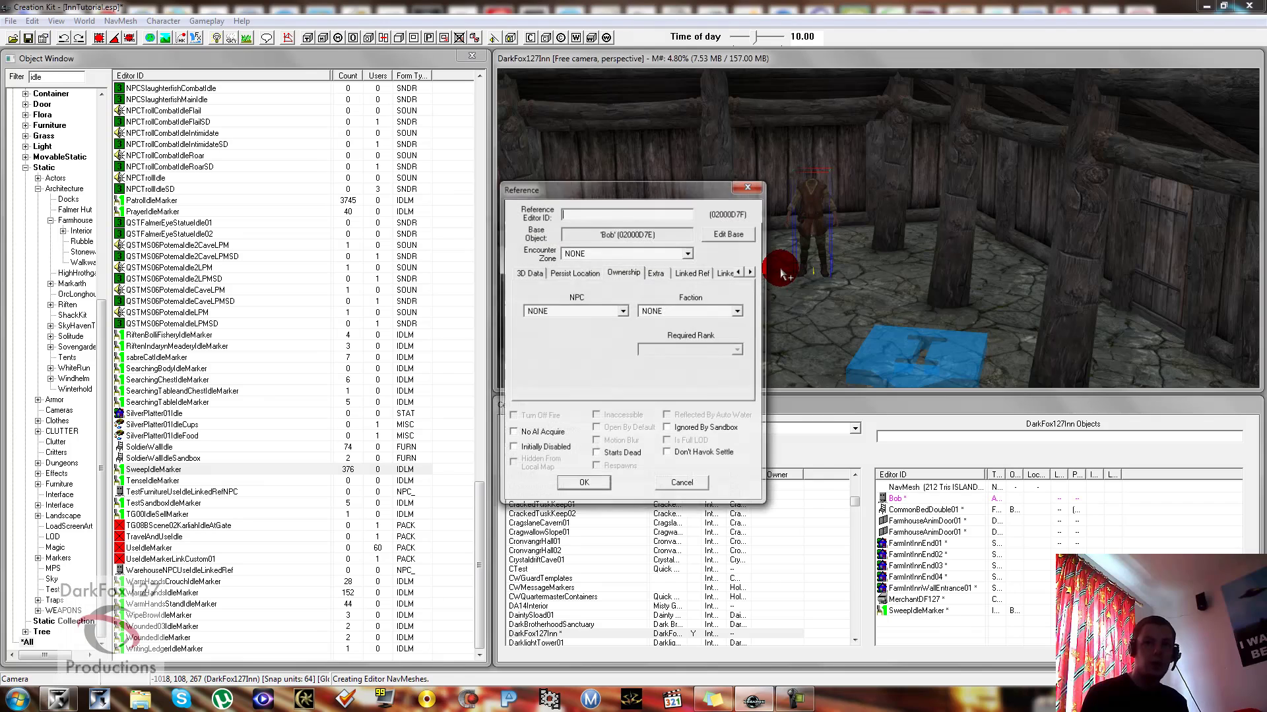
click(687, 275)
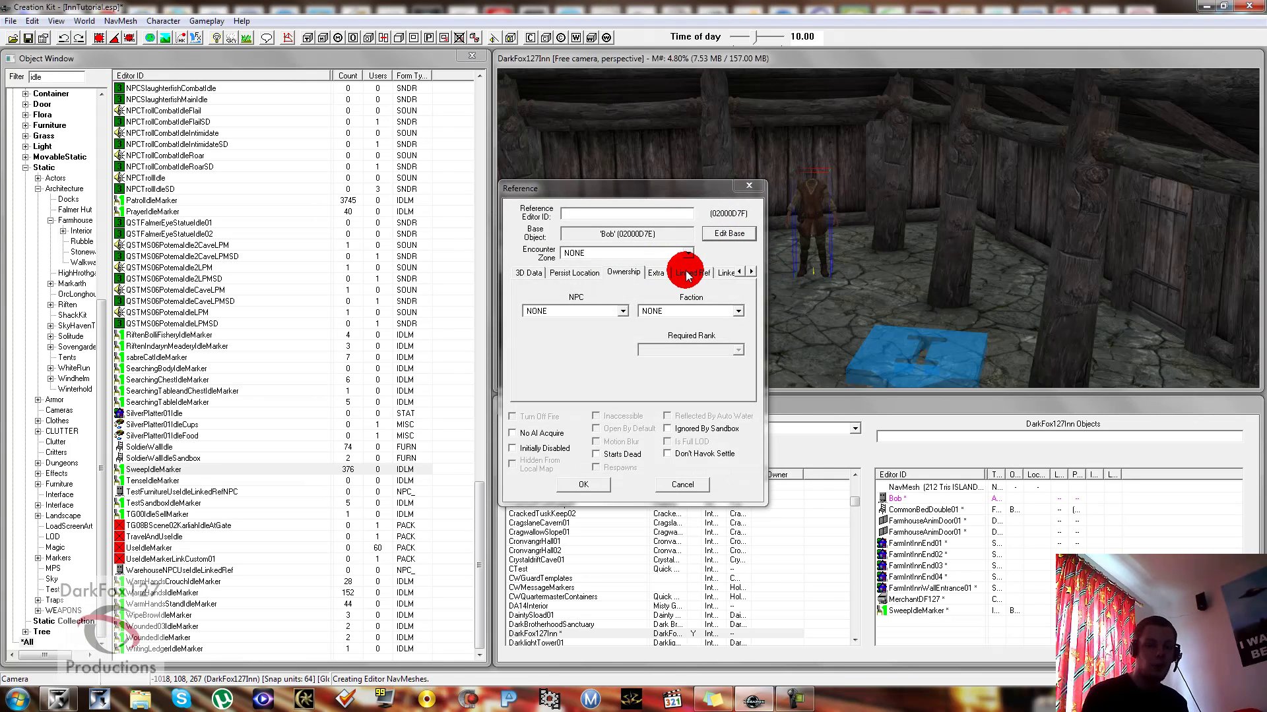
click(729, 233)
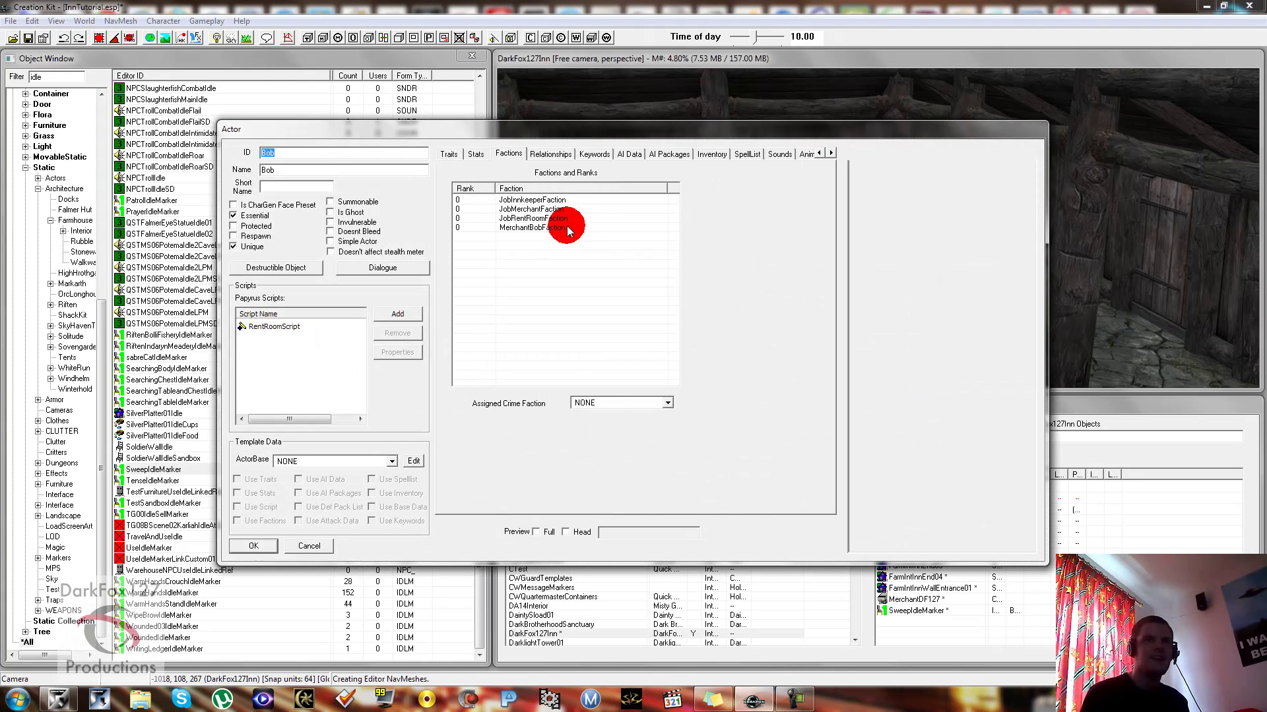
click(672, 154)
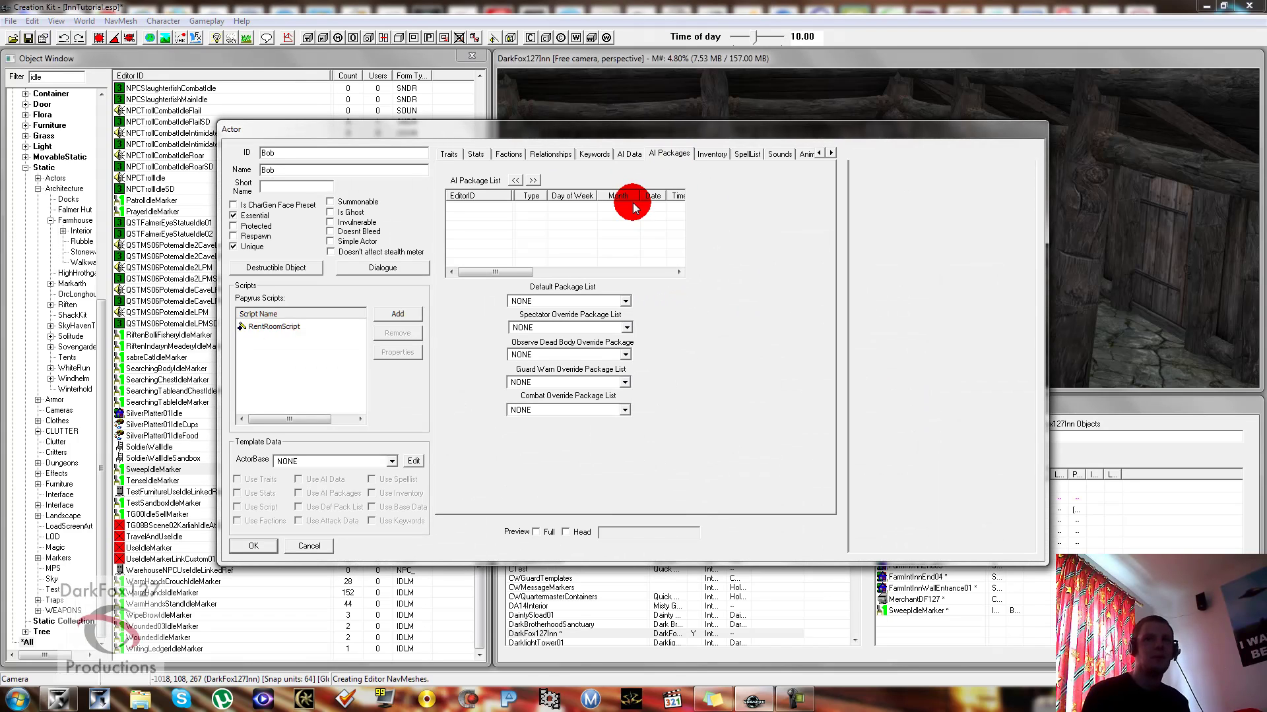
Start a new AI package for Bob with the ID BobWonder
right_click(560, 227)
click(573, 236)
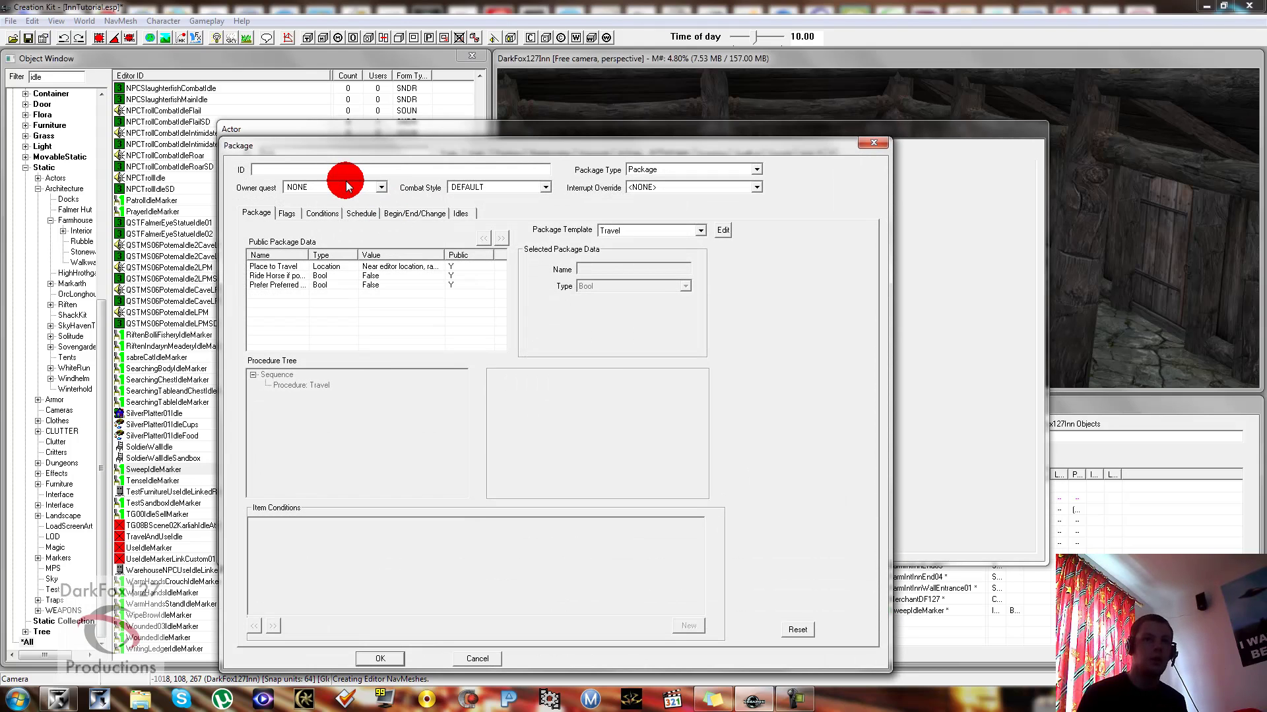
text(BobWonder)
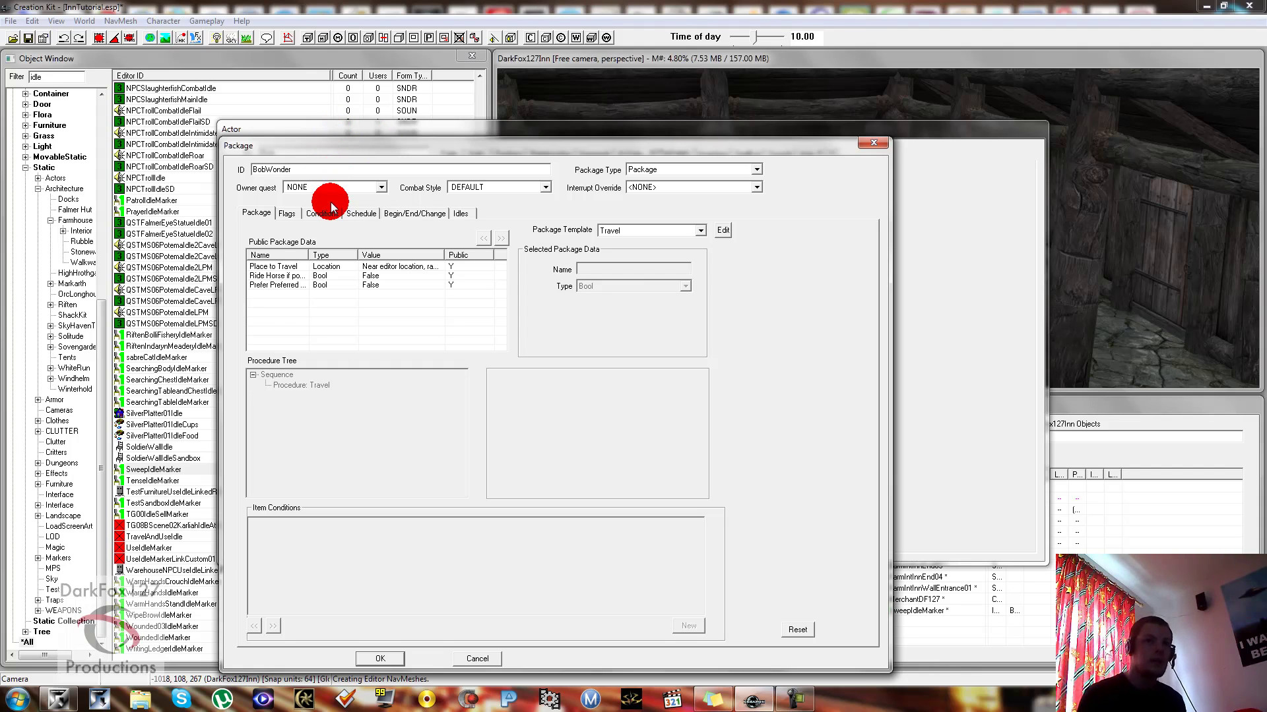
Set the BobWonder package's template to Sandbox
click(620, 231)
scroll(633, 251, up, 8)
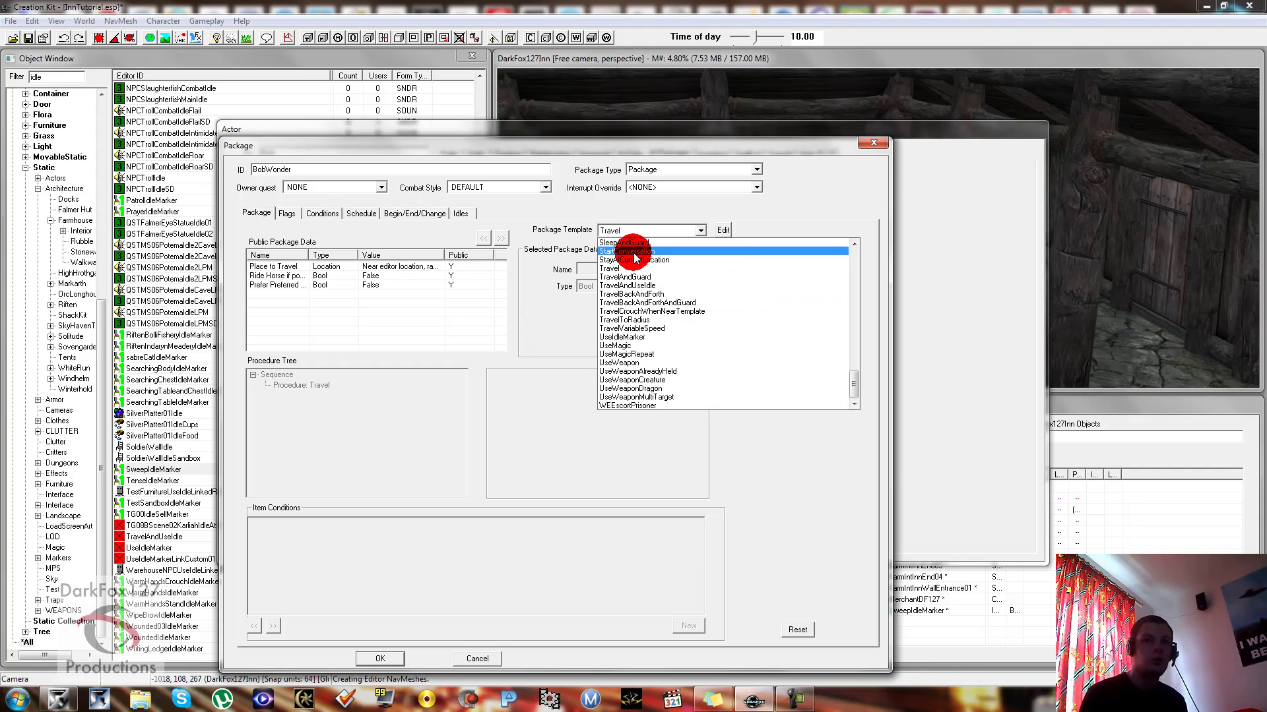
scroll(638, 266, up, 4)
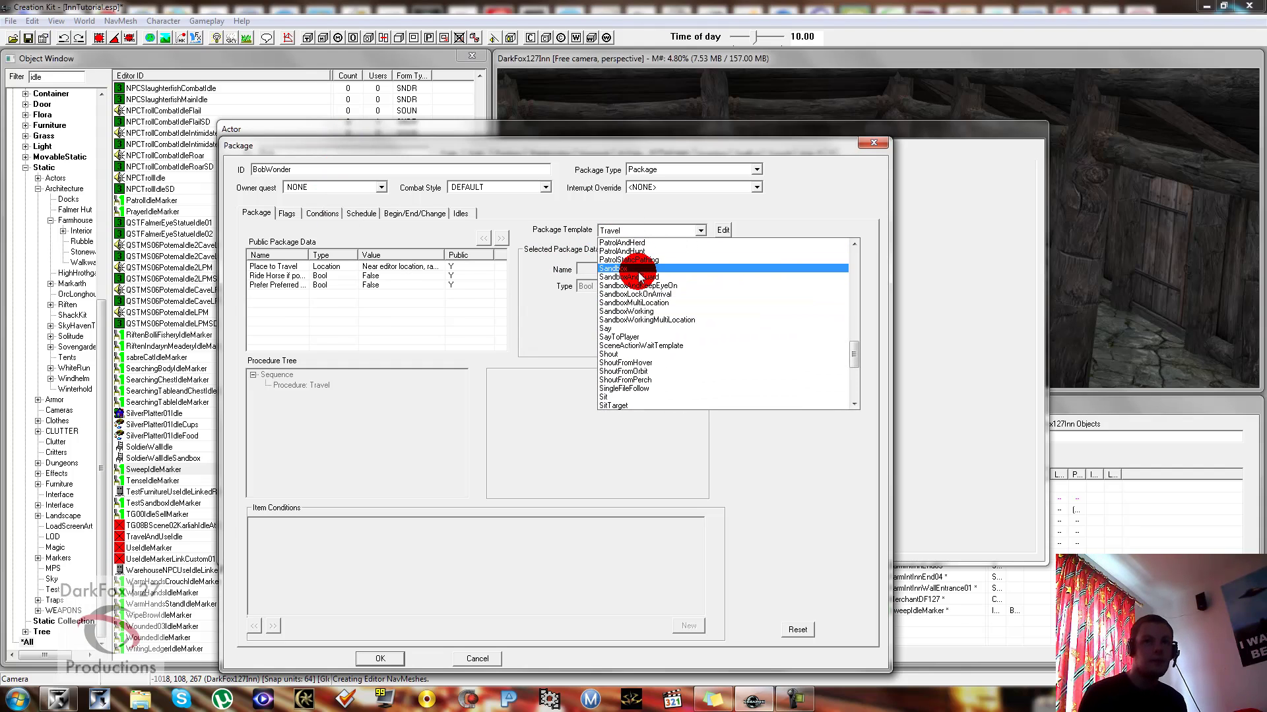
click(620, 268)
Review the Sandbox package's public data, including location, unlocking, special furniture and sleeping permissions, and check its schedule settings
click(388, 271)
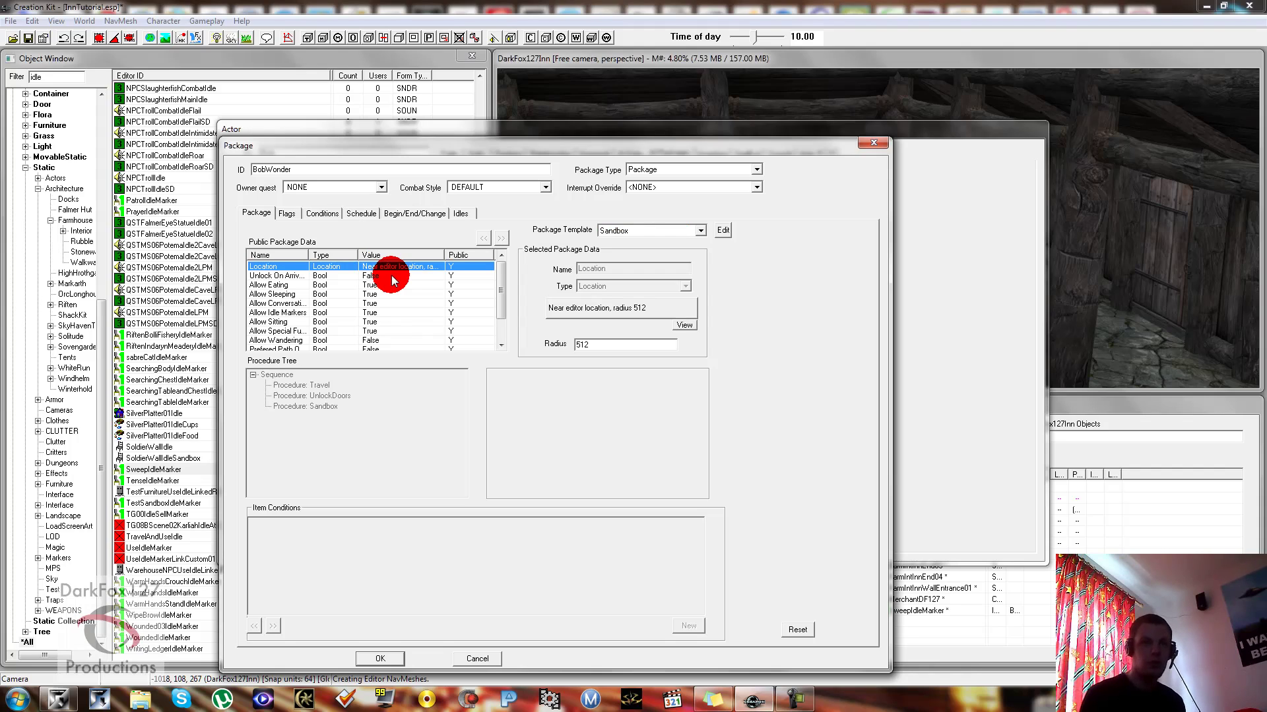
click(387, 276)
scroll(383, 277, down, 1)
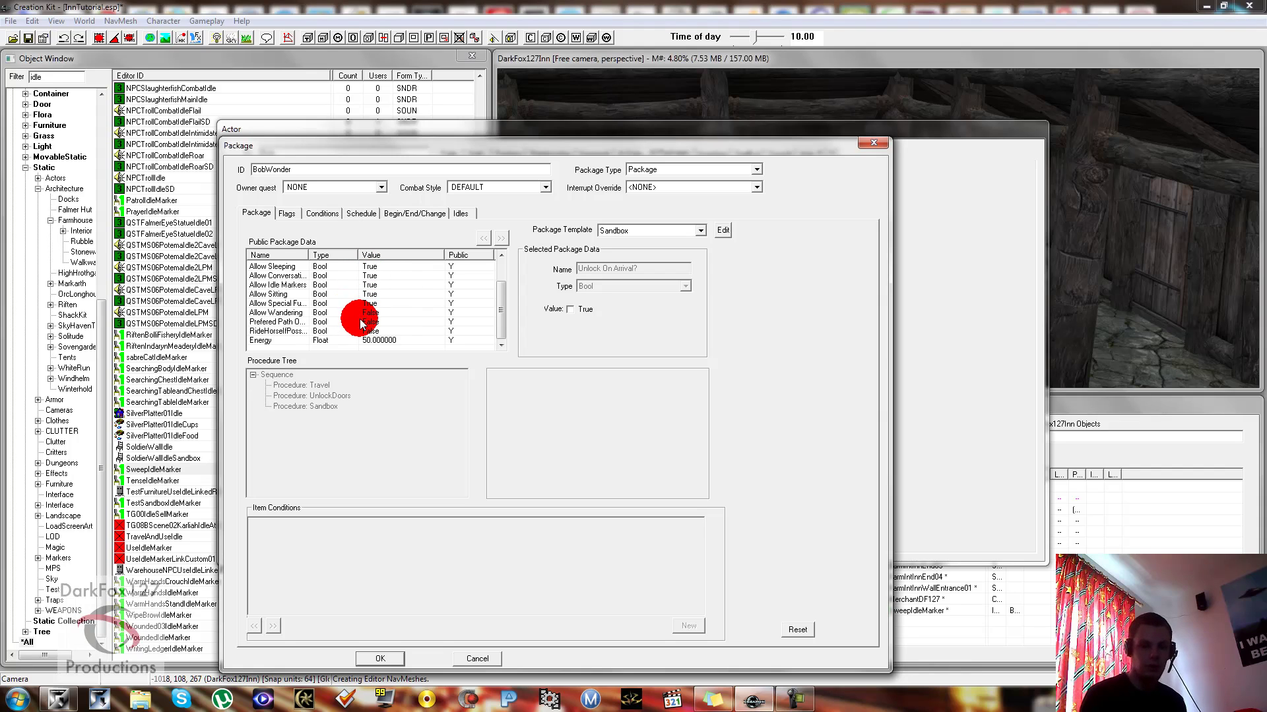
click(377, 304)
scroll(376, 309, up, 1)
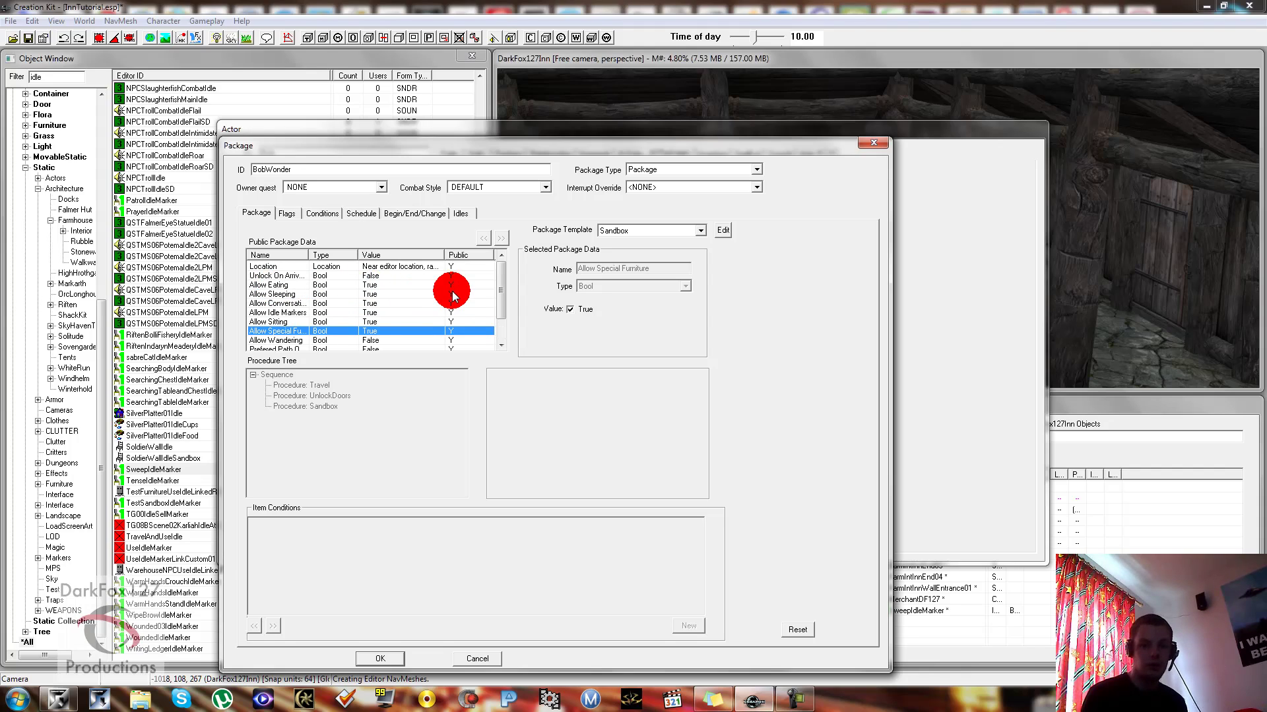
click(396, 294)
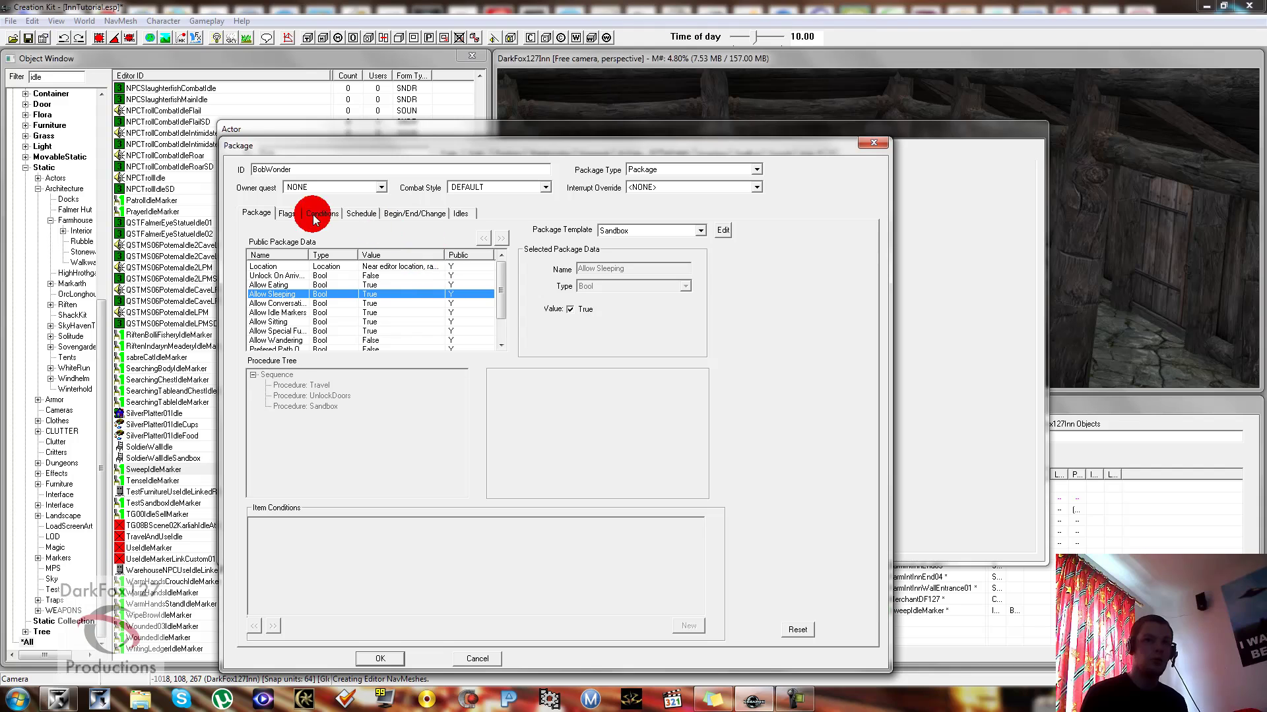
click(382, 171)
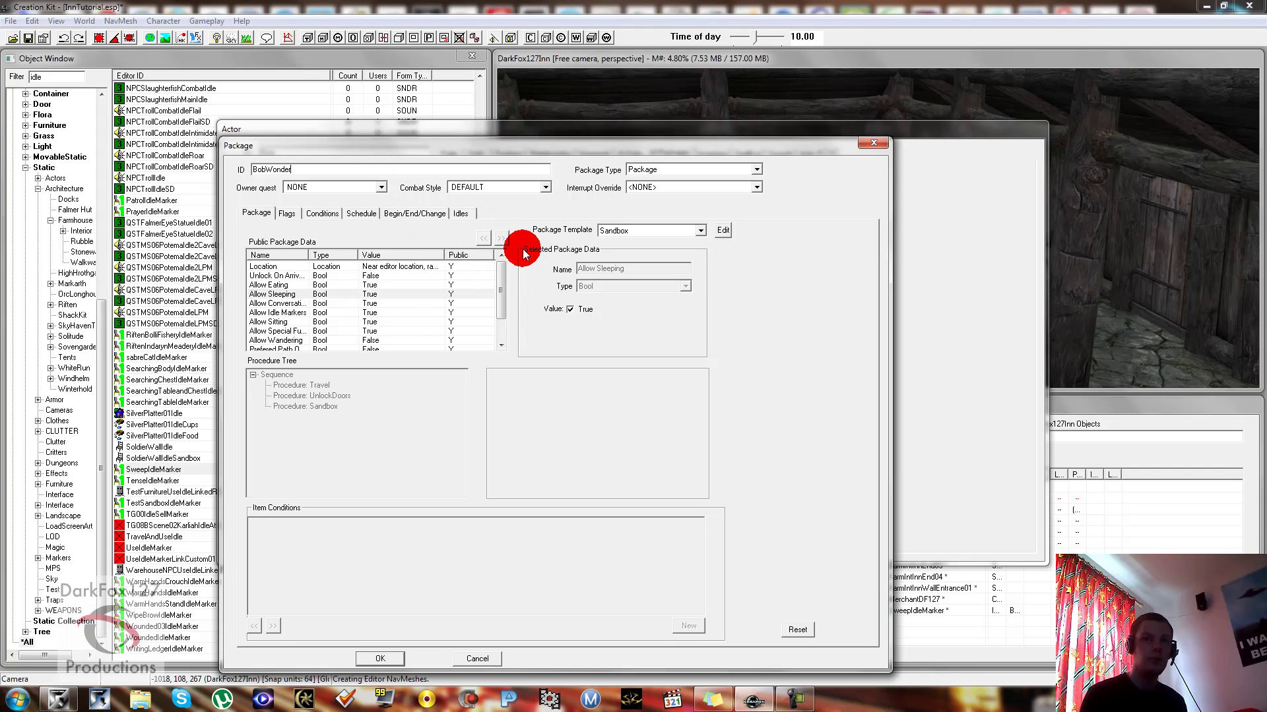
click(361, 213)
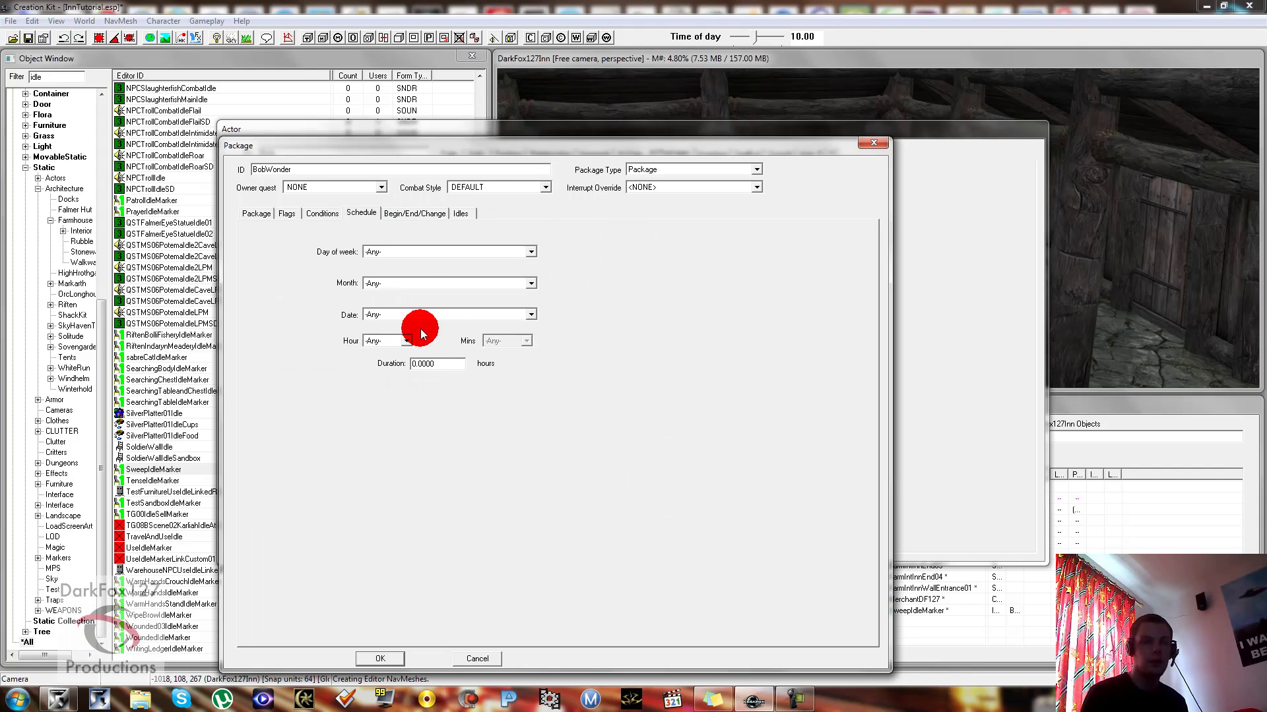
click(256, 214)
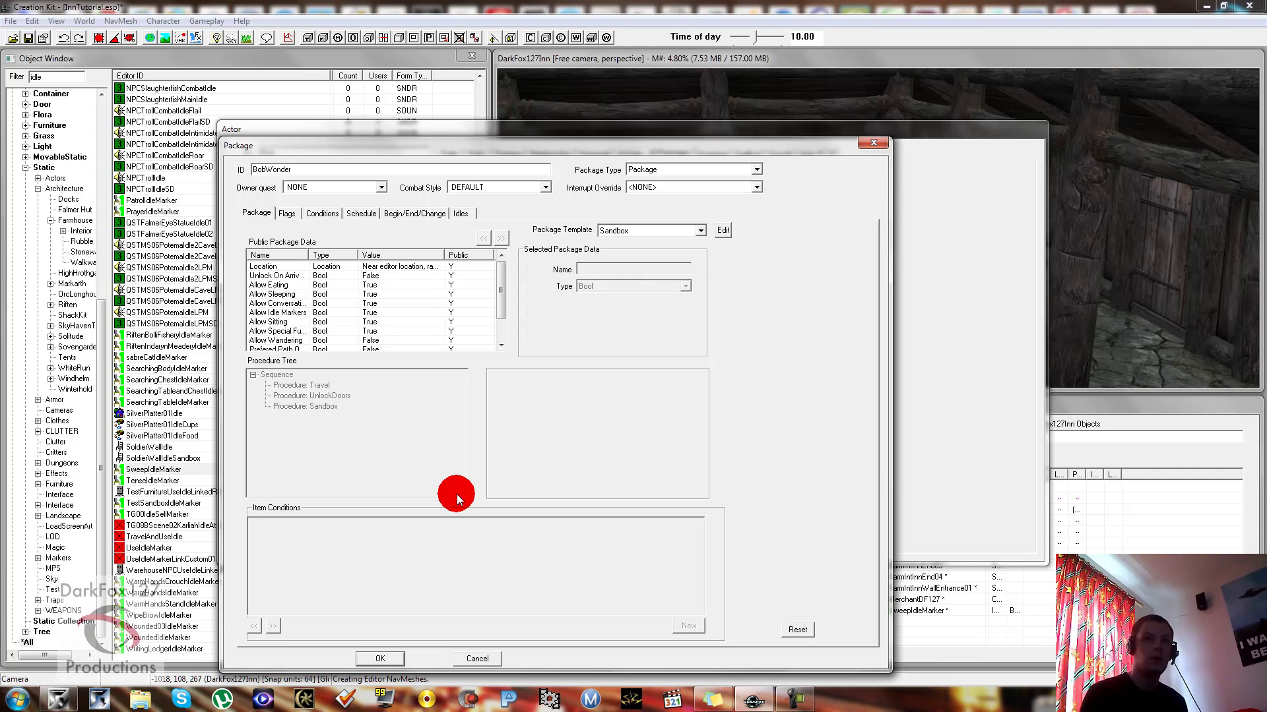
Set the radius of the BobWonder package's location to 1024 and save the package
click(384, 268)
click(629, 344)
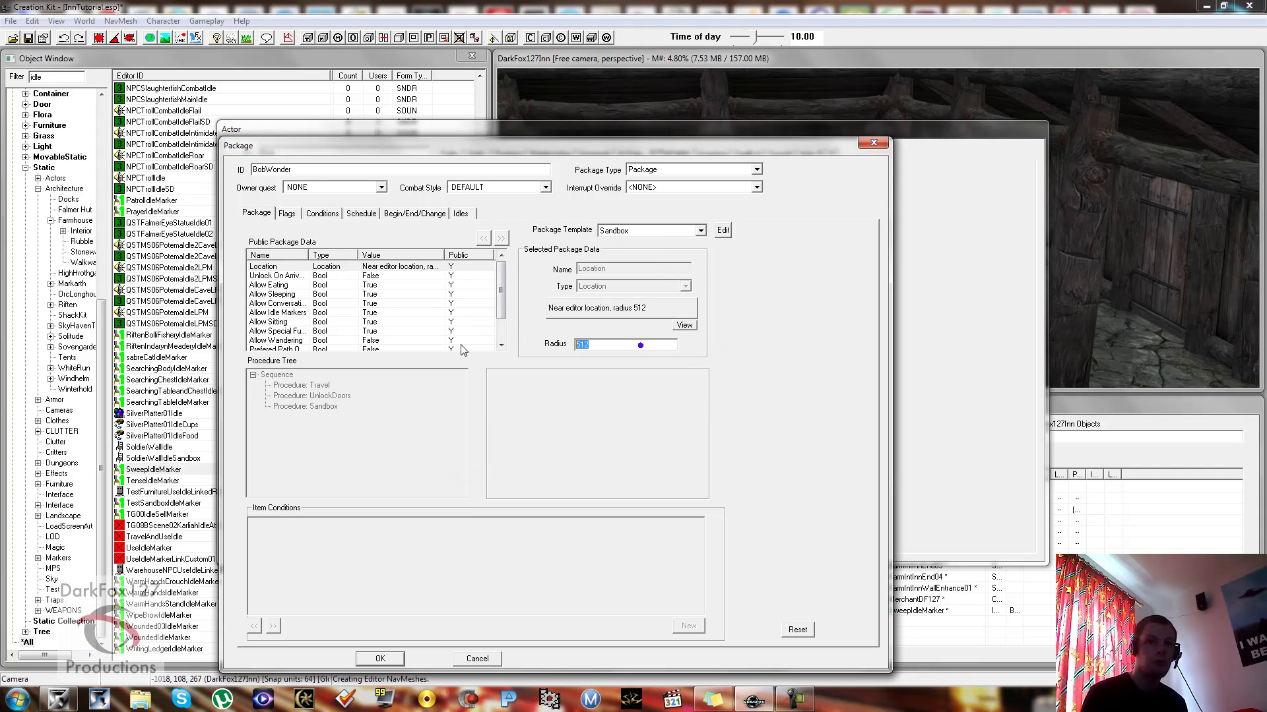
text(210)
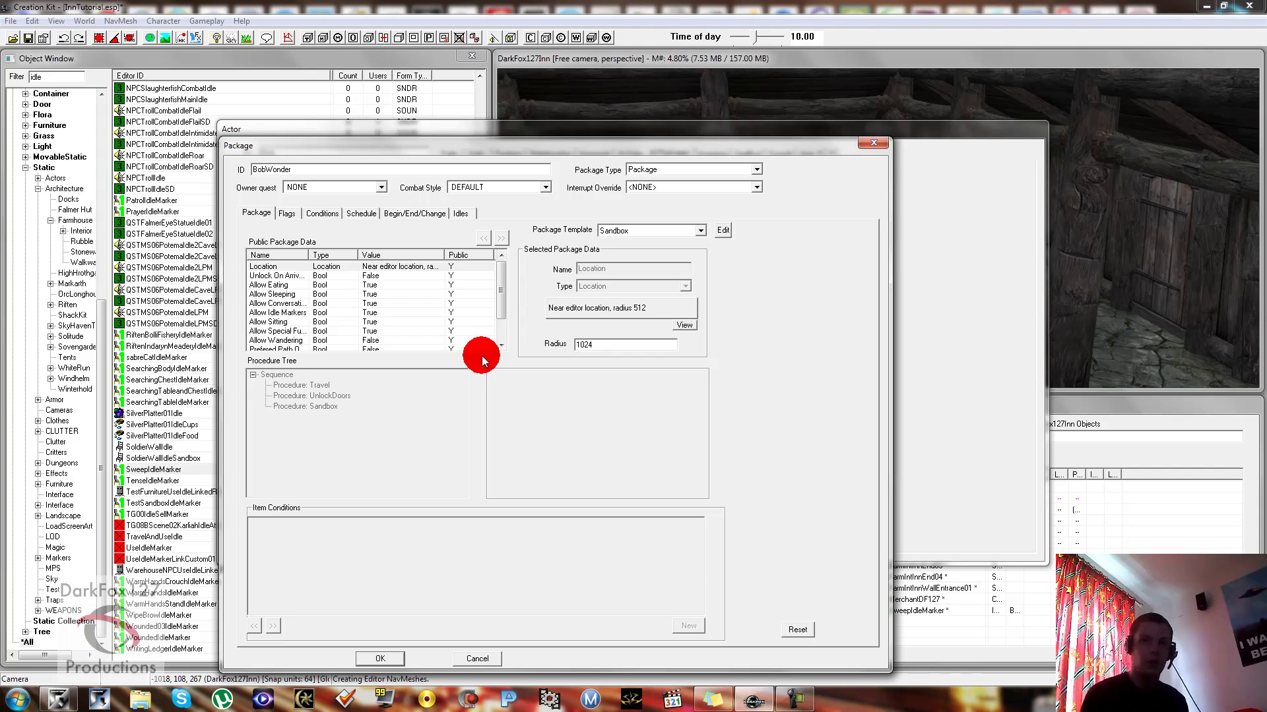
click(388, 659)
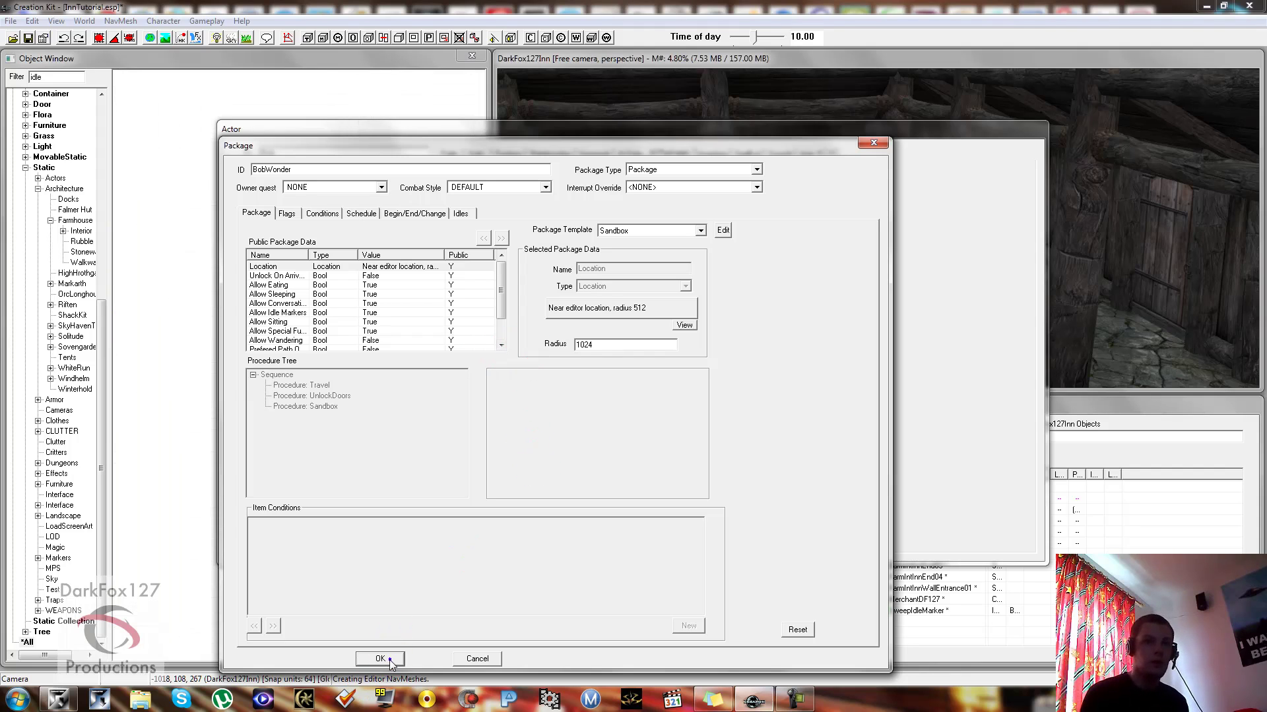
click(541, 234)
right_click(537, 233)
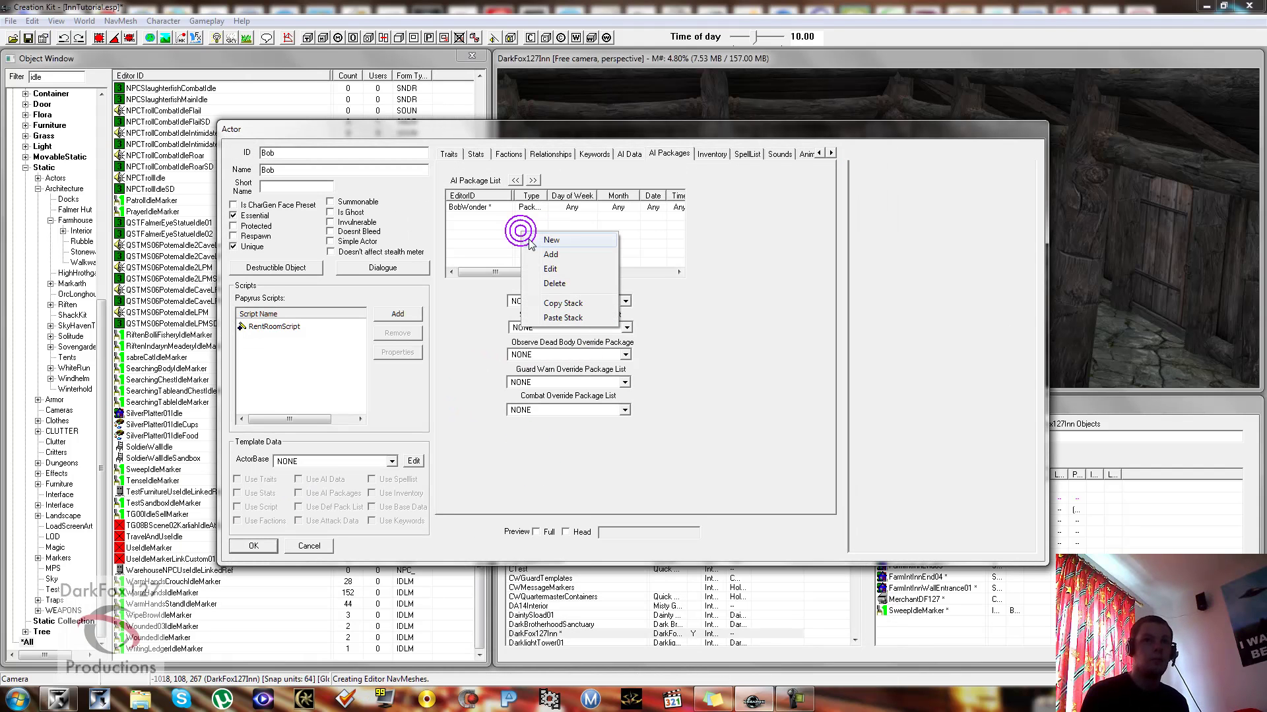
click(561, 240)
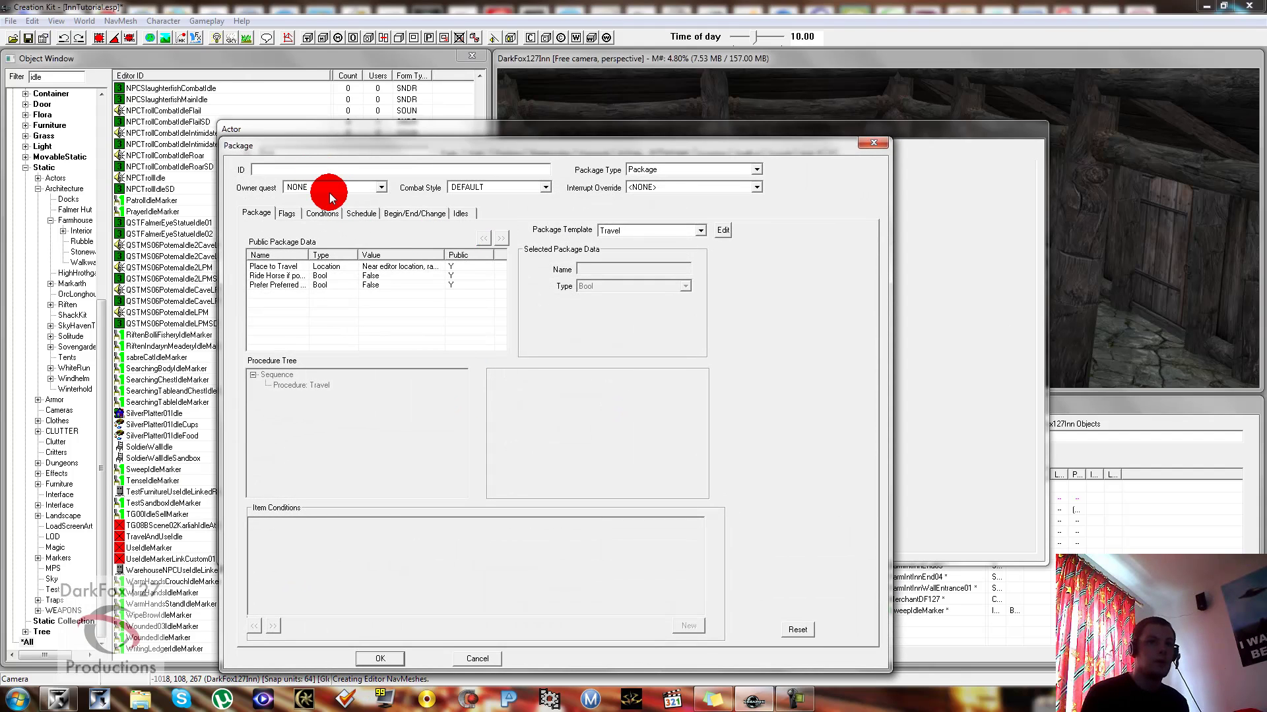
click(477, 659)
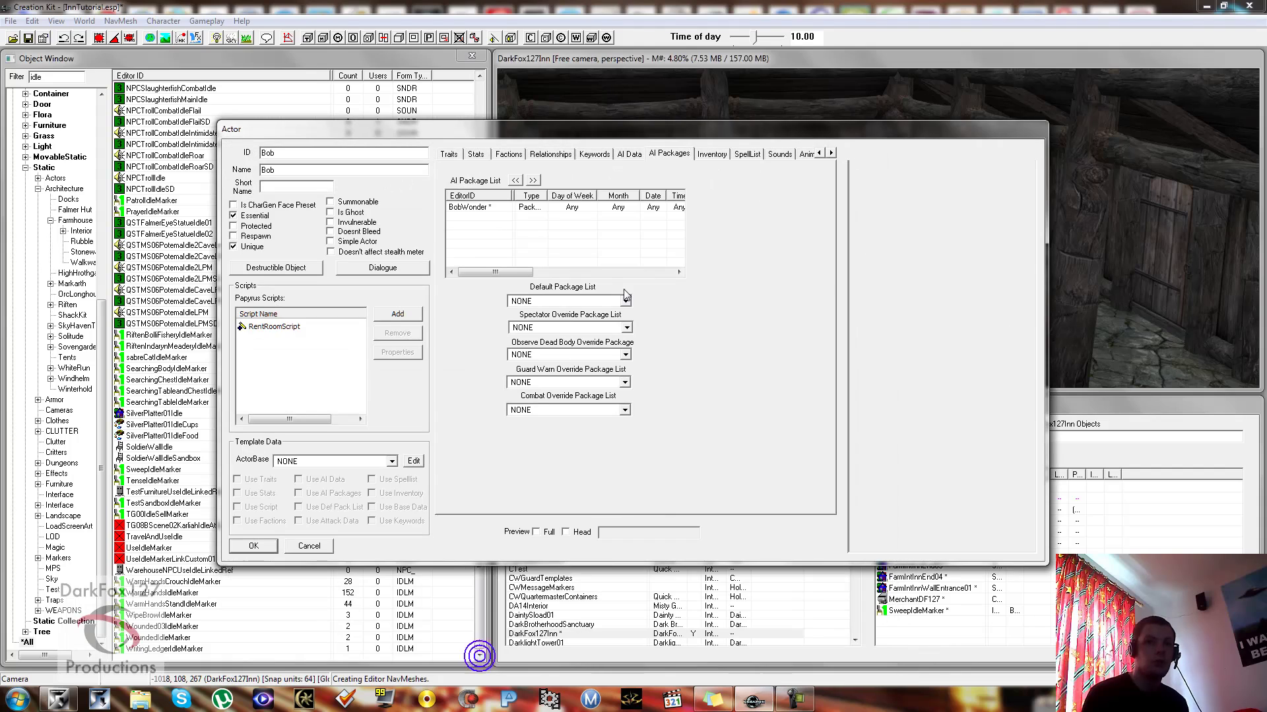
click(613, 234)
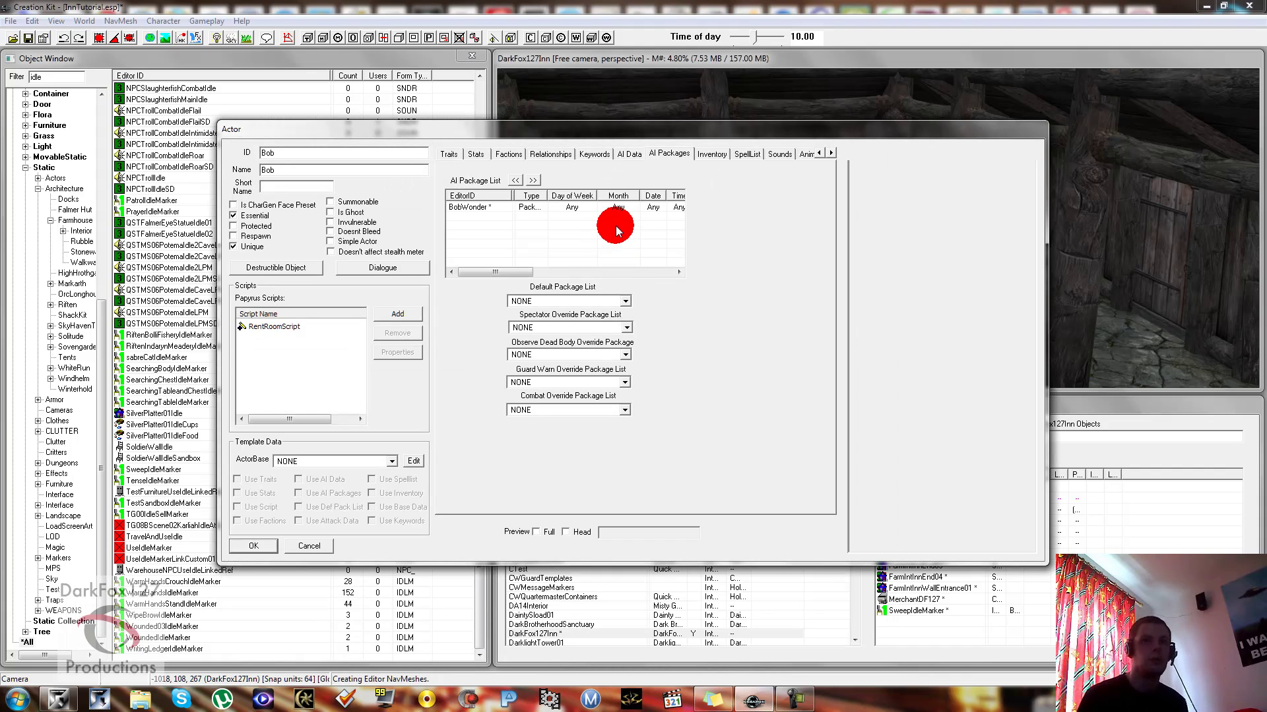
drag(619, 231, 595, 235)
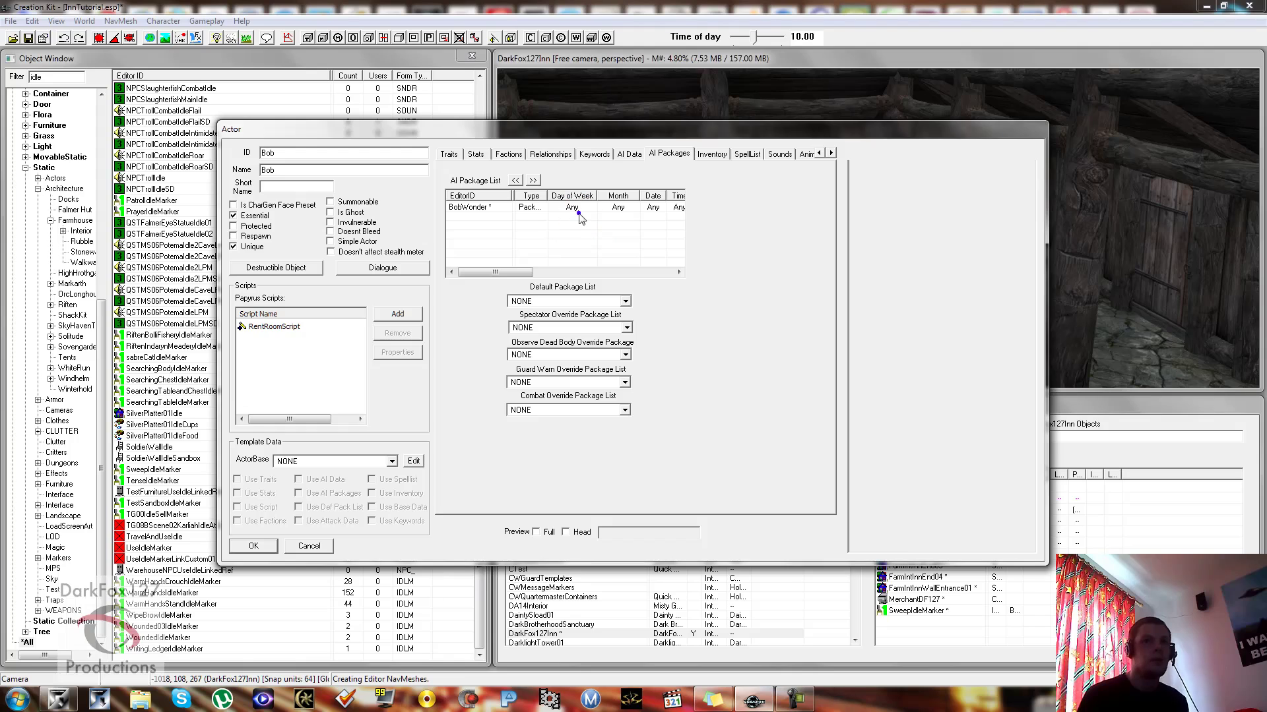
click(581, 208)
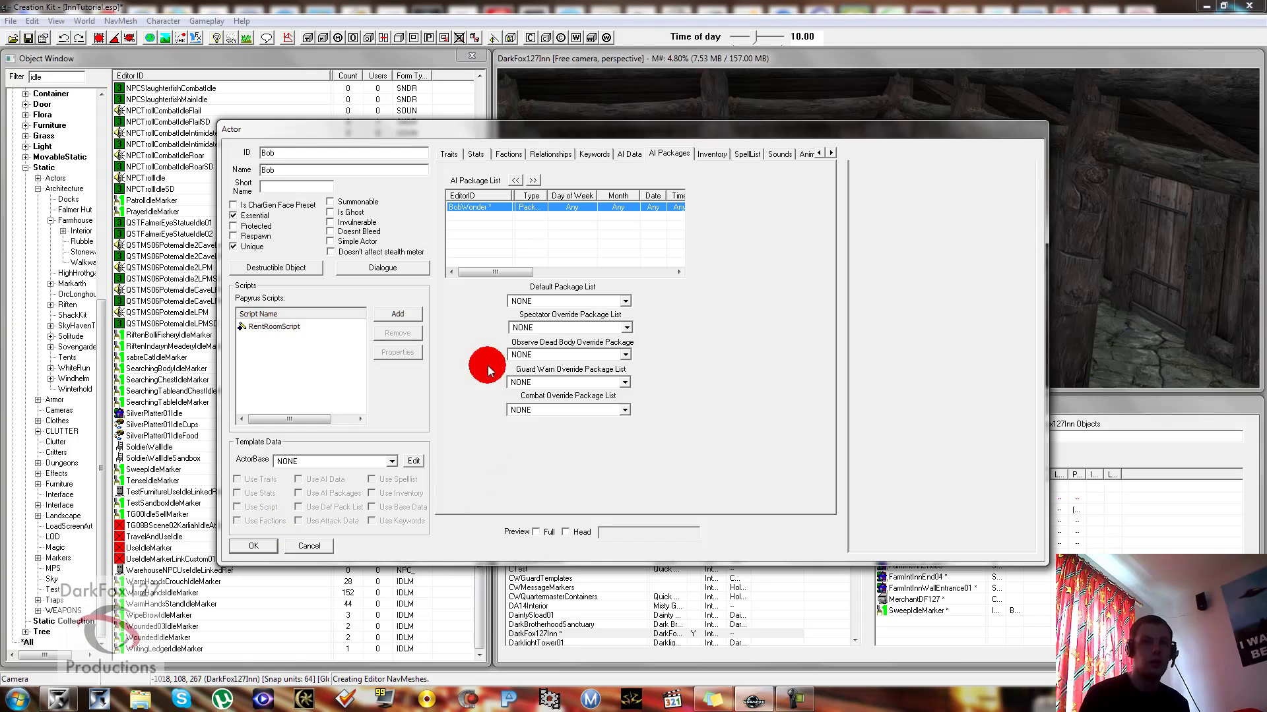
click(479, 248)
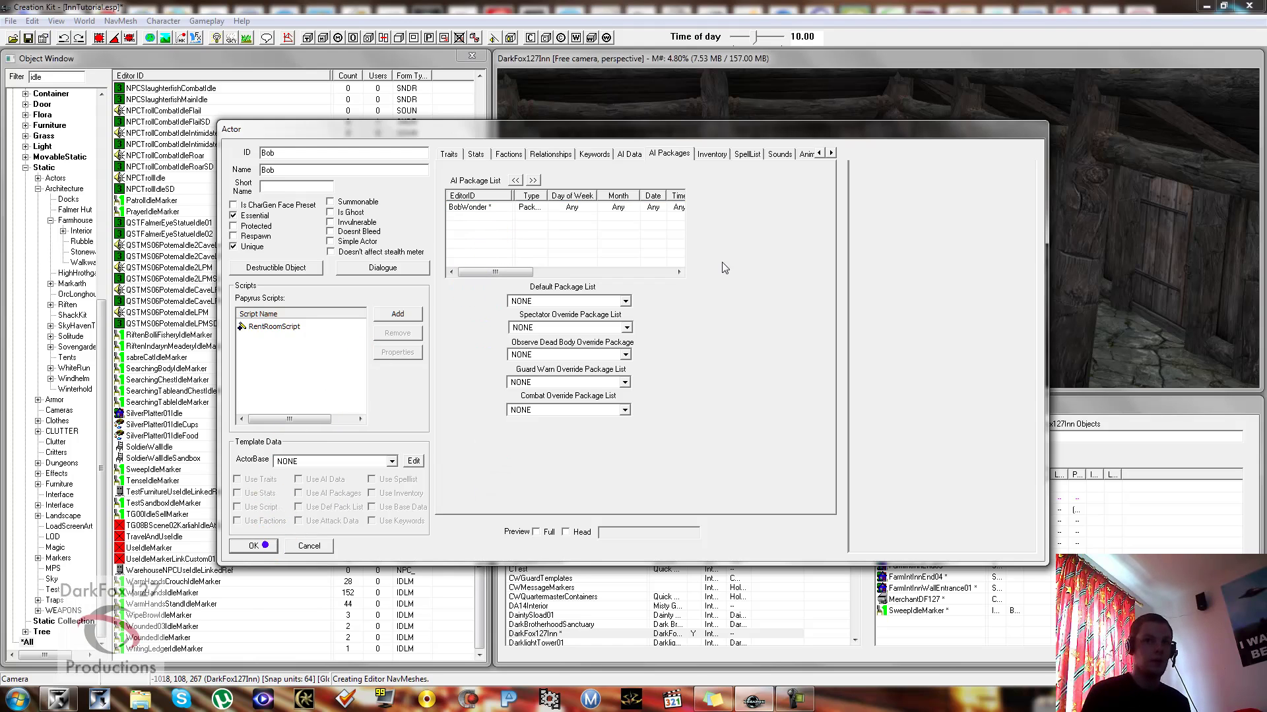
Accept the changes to Bob's actor record and his placed reference, and save the plugin
click(258, 545)
click(590, 482)
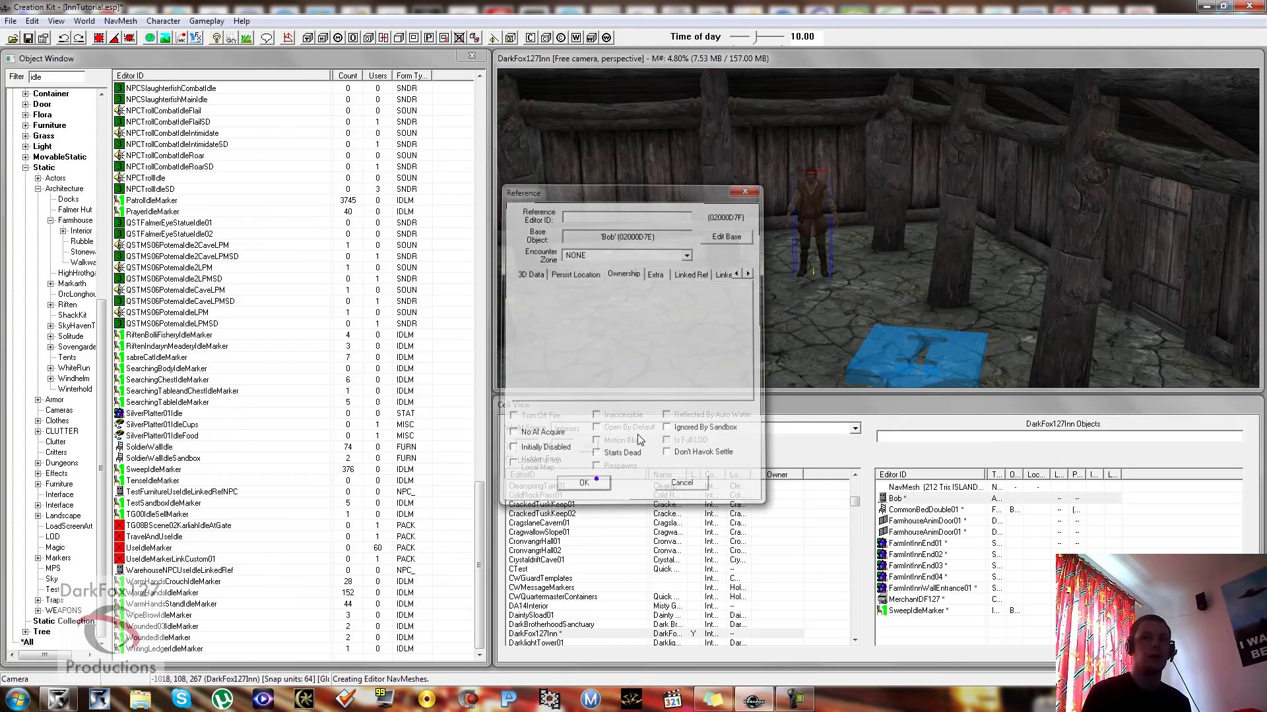
click(886, 197)
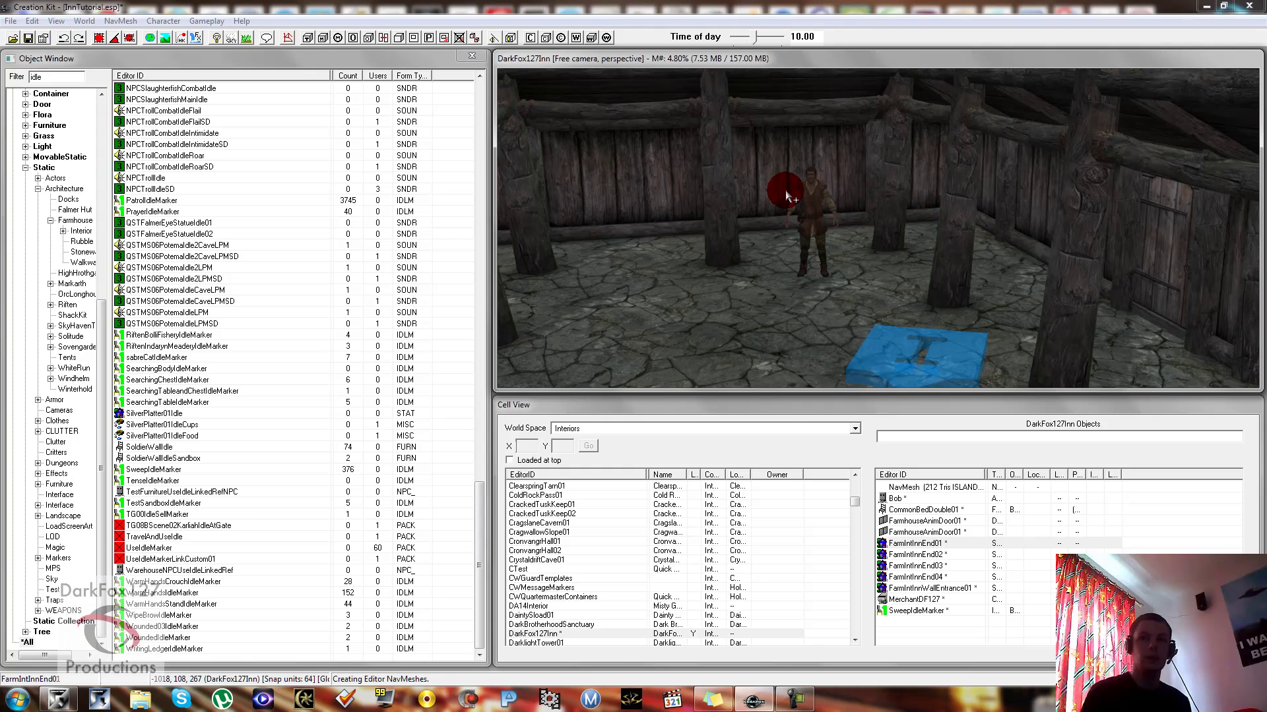
scroll(786, 195, up, 6)
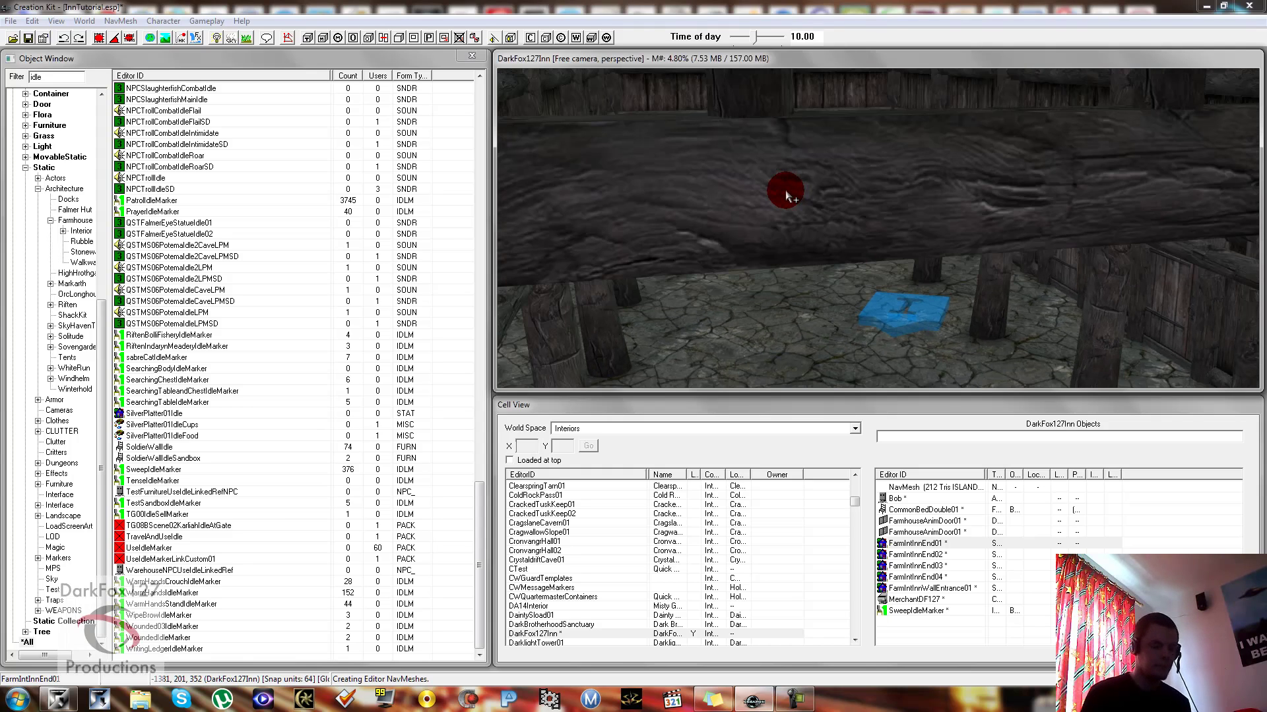
scroll(786, 195, down, 6)
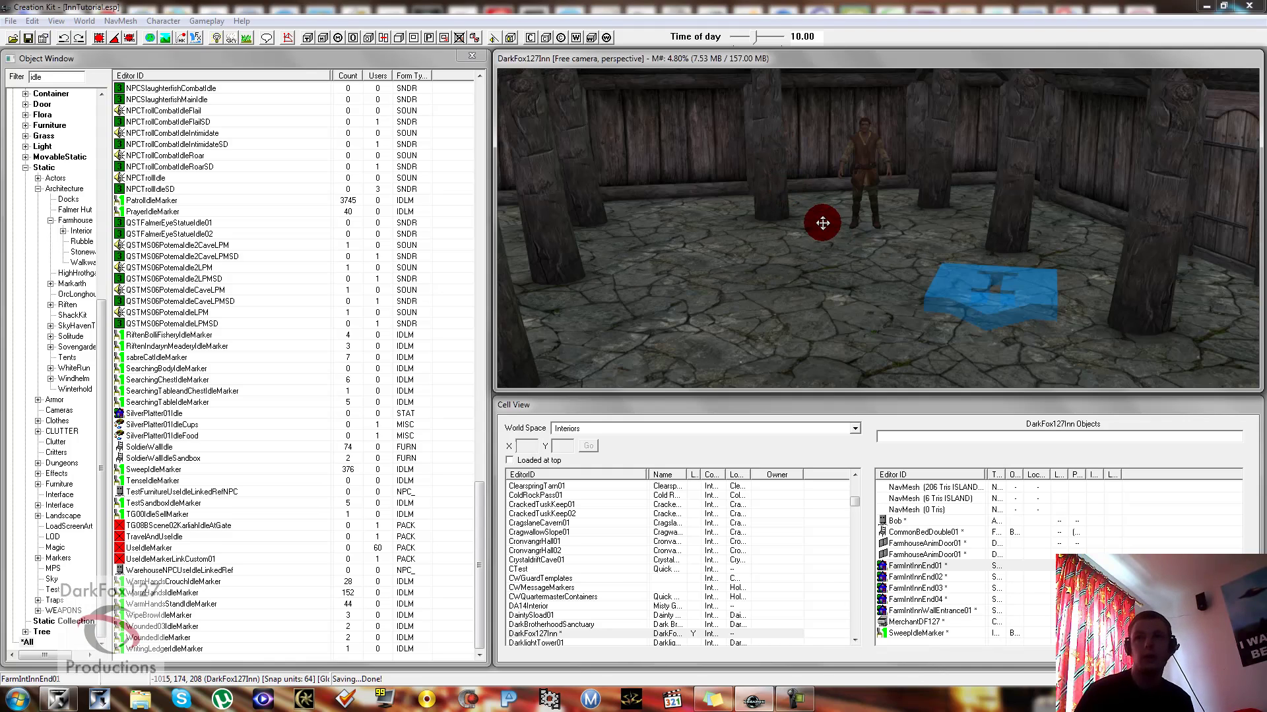
middle_drag(828, 226, 829, 226)
click(917, 261)
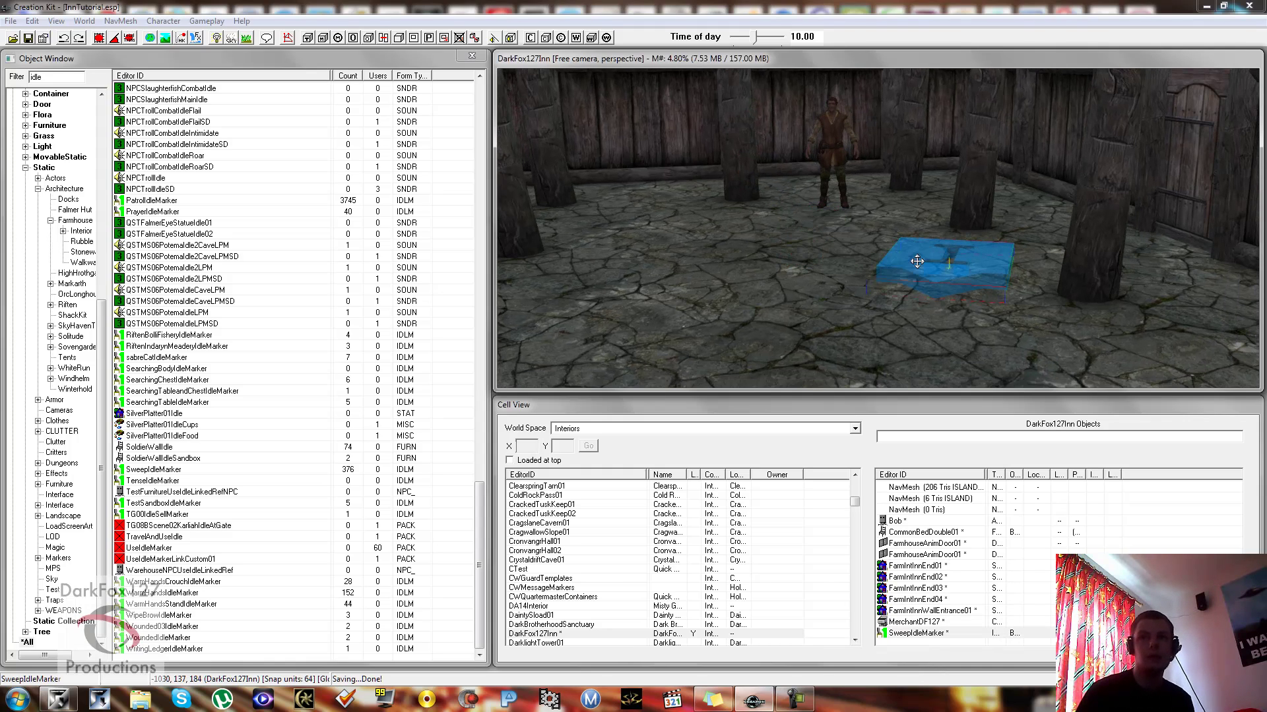
right_click(848, 257)
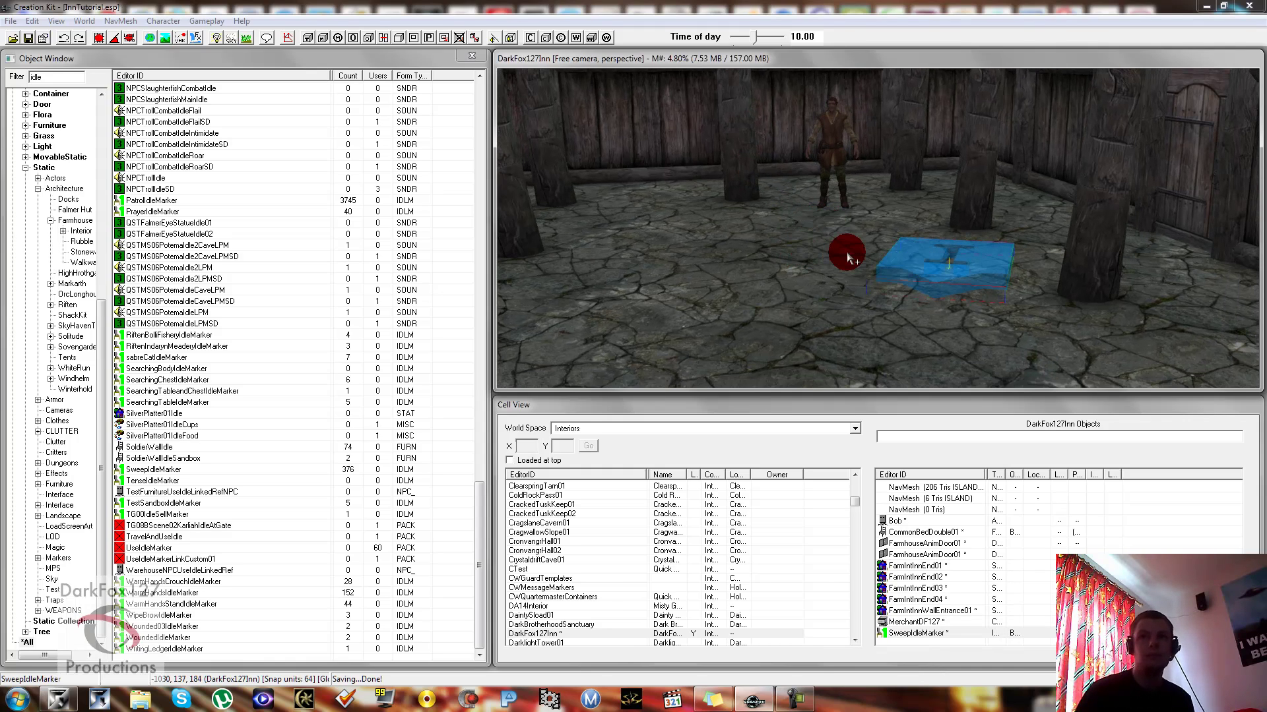
click(835, 159)
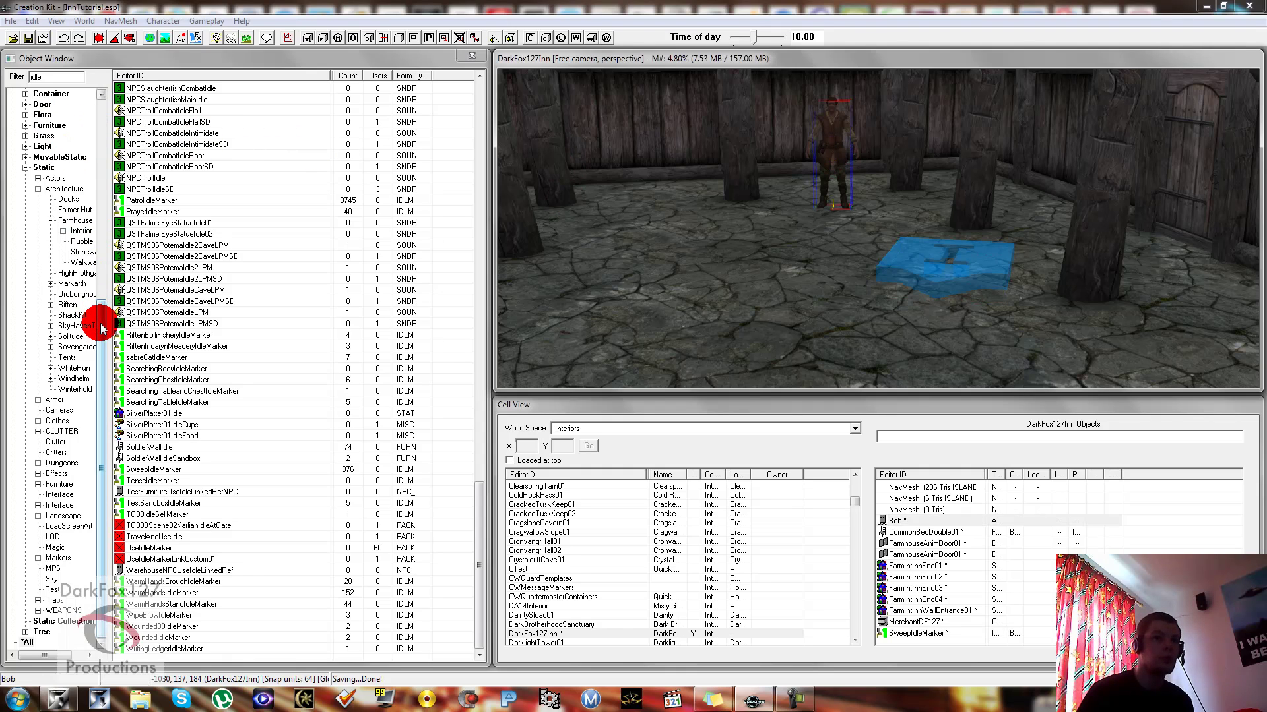
Filter the actors for "bob" and export the face gen data for the Bob NPC
drag(99, 320, 76, 121)
click(74, 115)
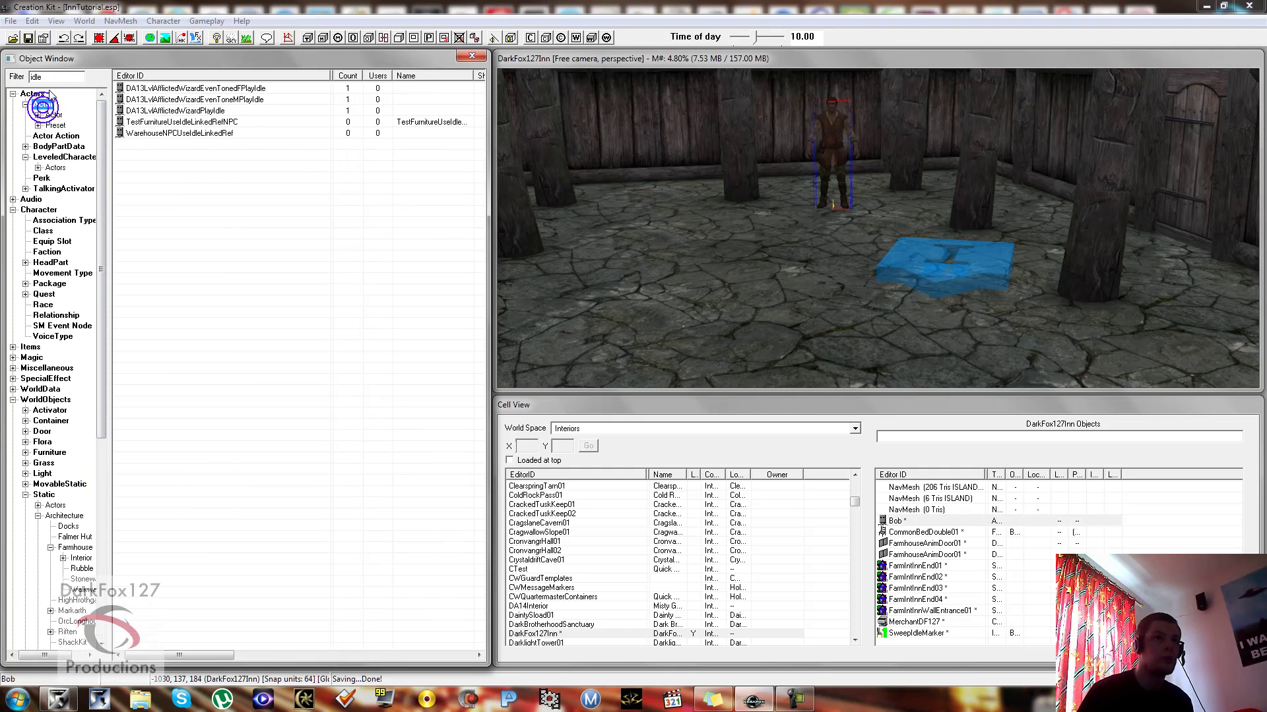
double_click(50, 77)
text(bob)
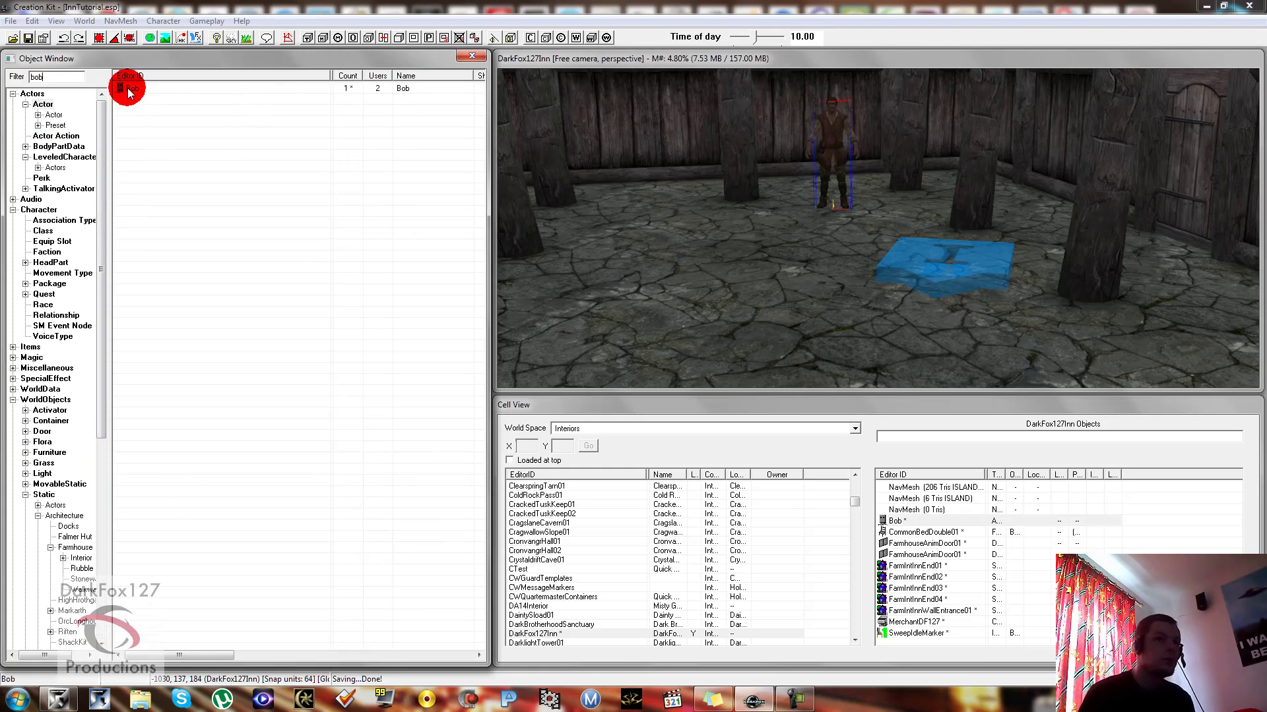
click(128, 88)
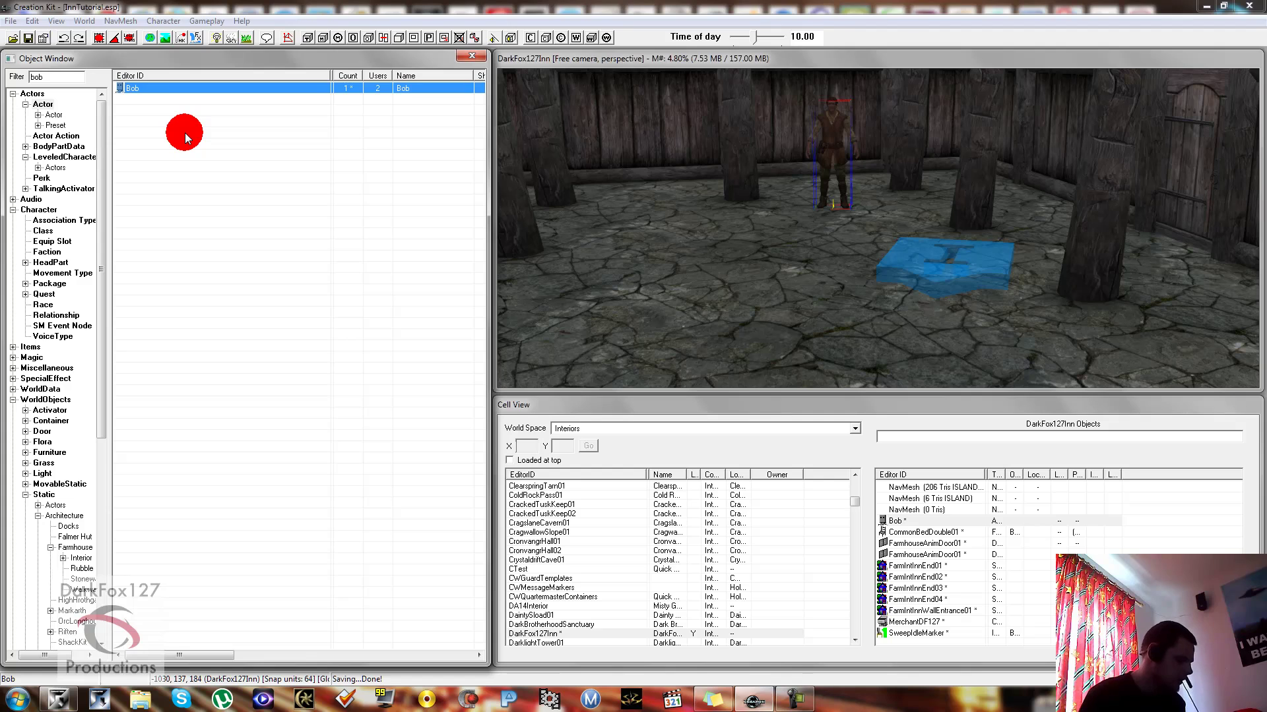
key(ctrl+F4)
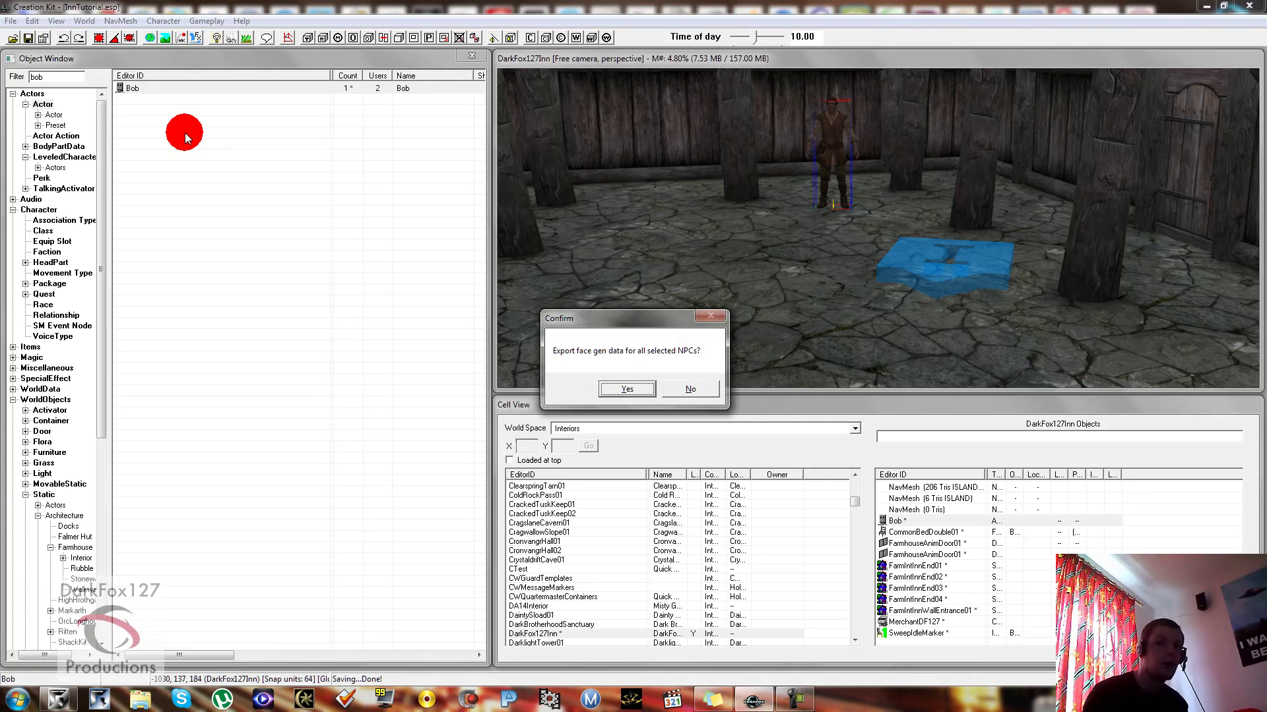
click(613, 394)
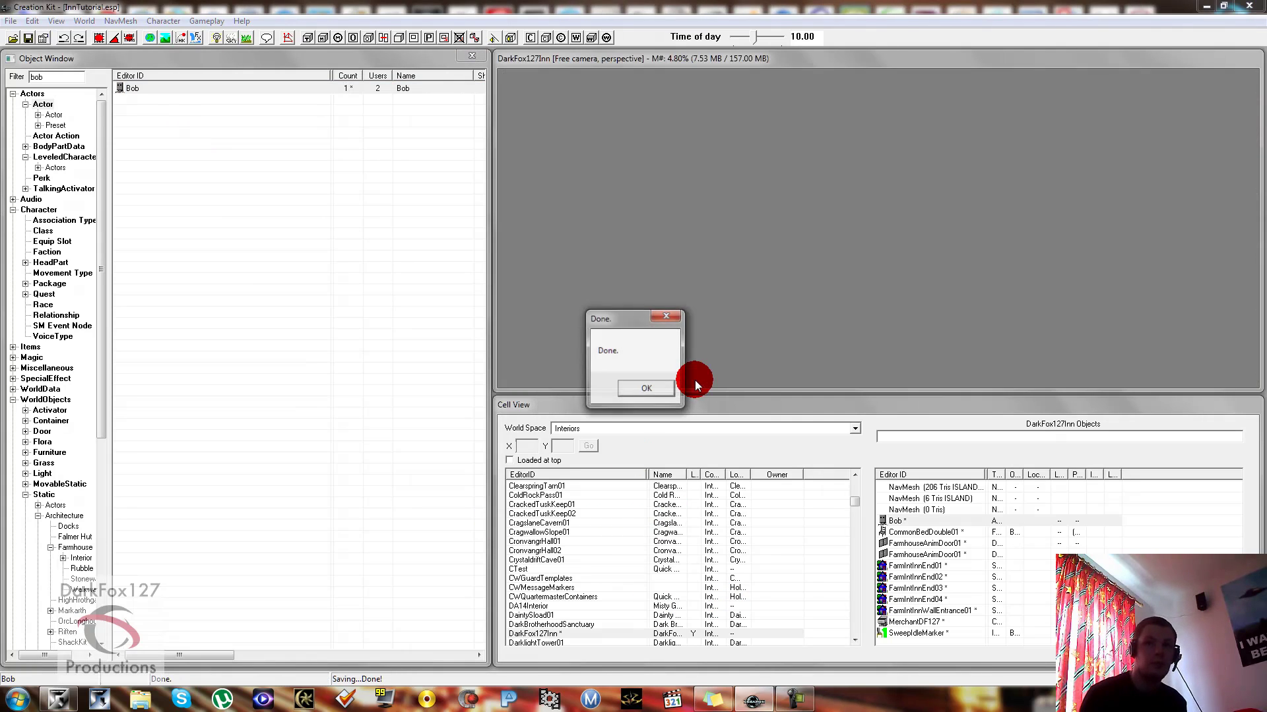
click(650, 388)
right_click(665, 339)
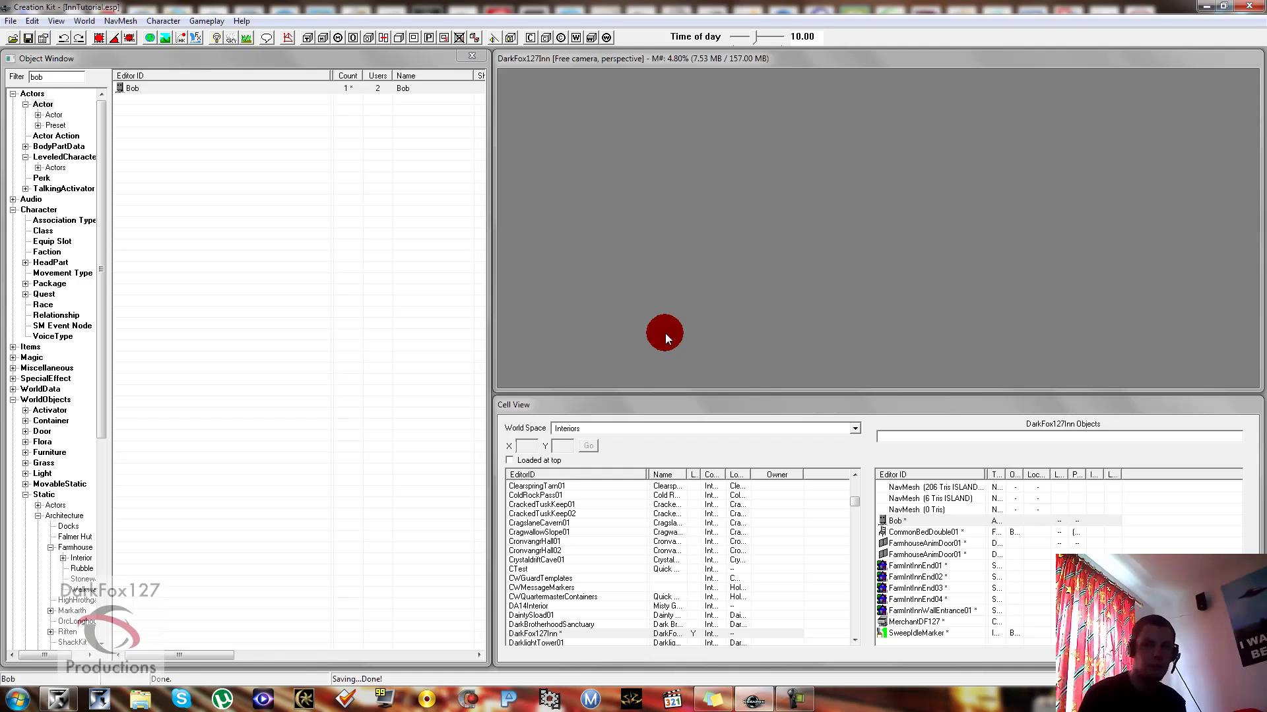
Reload the DarkFox127Inn interior cell into the 3D view by way of CrystaldriftCave01's entry in the cell list
click(616, 560)
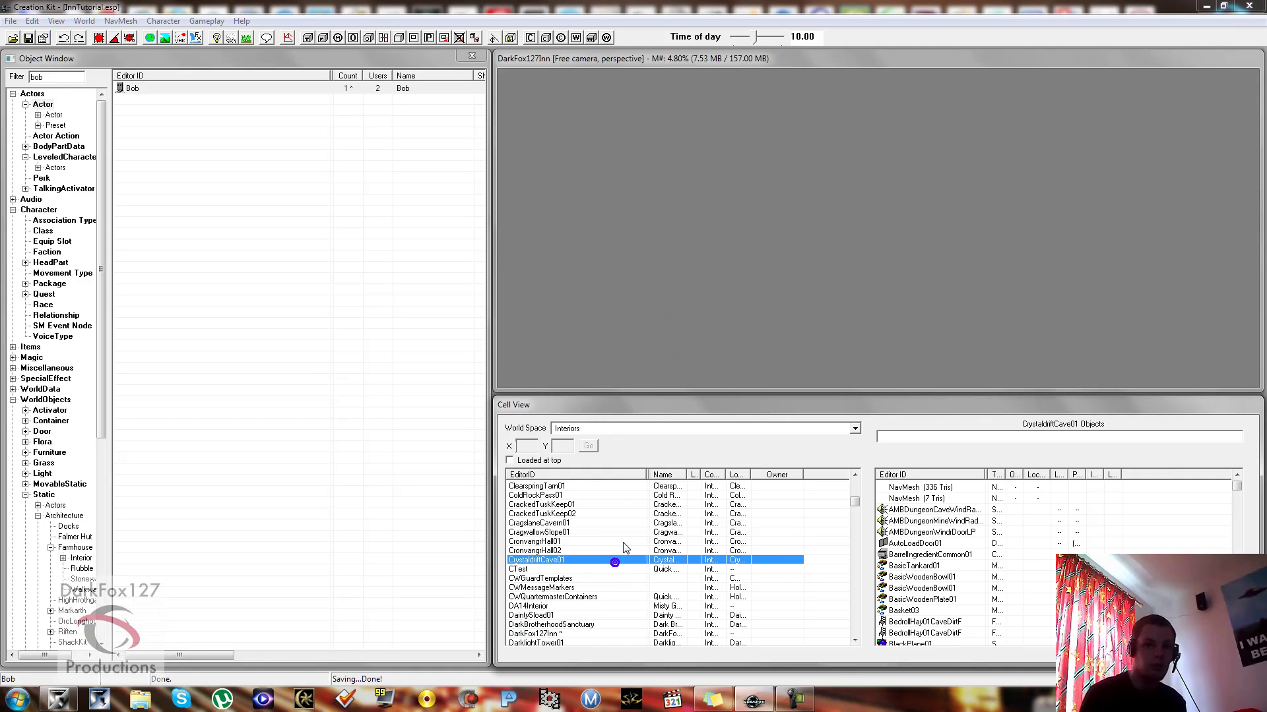
click(537, 635)
double_click(535, 634)
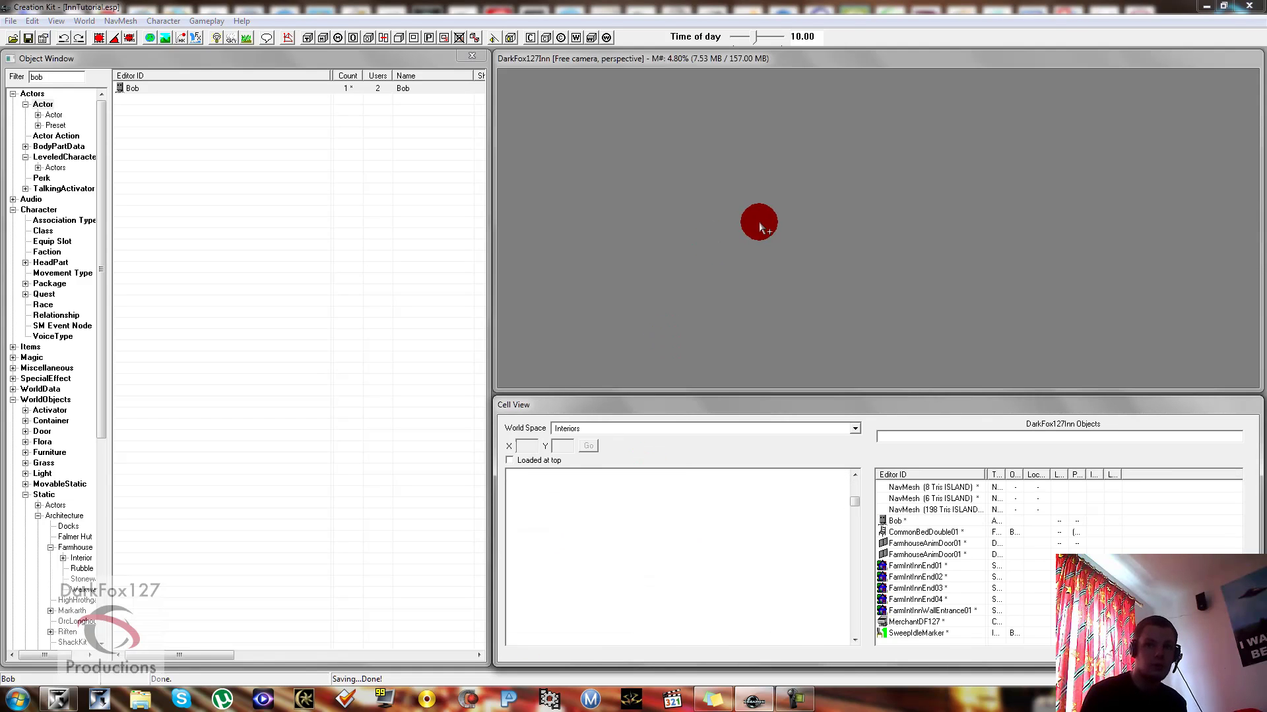
scroll(764, 233, down, 8)
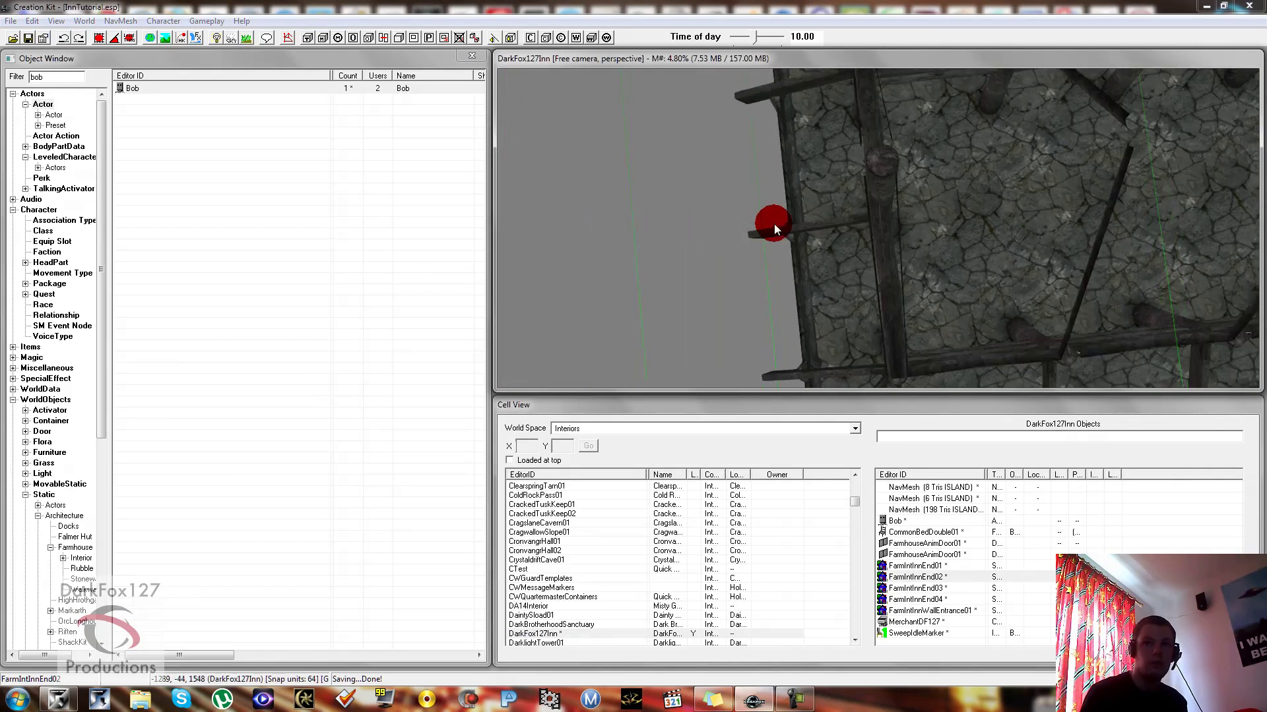
Look over Bob and the idle marker in the inn interior and save the plugin again
scroll(838, 215, up, 10)
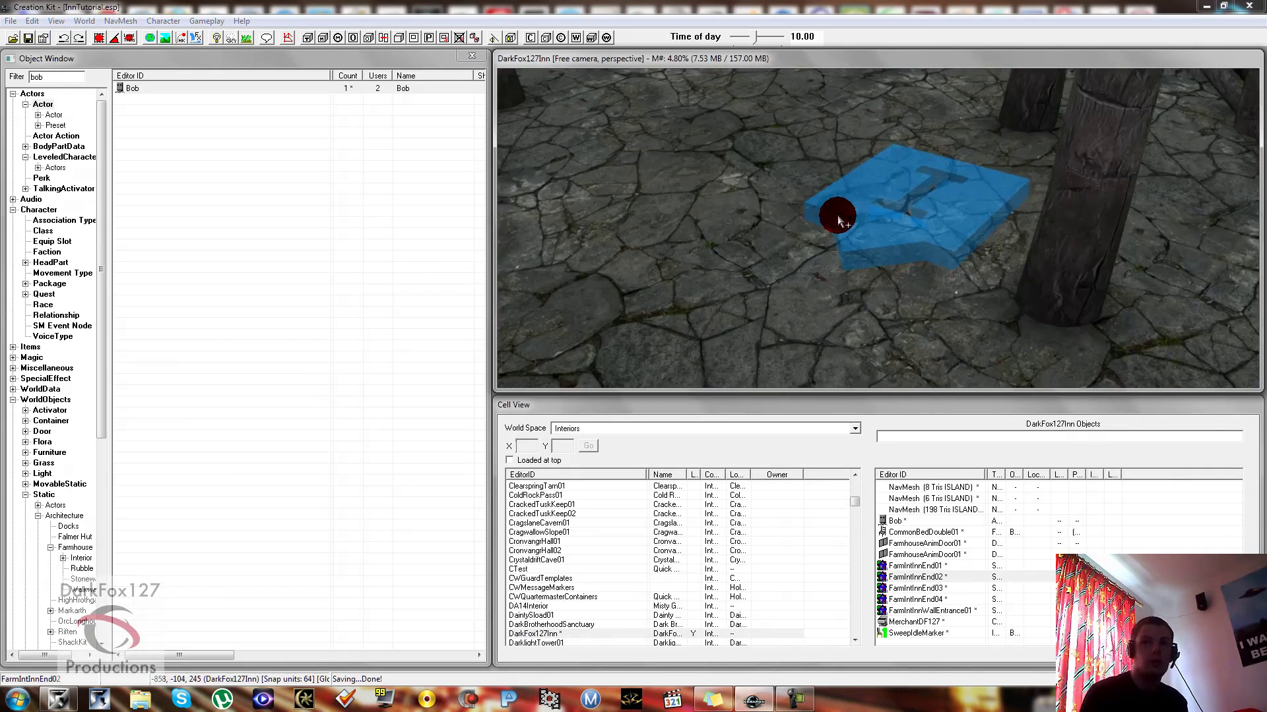
mouse_move(838, 221)
middle_down()
mouse_move(862, 189)
mouse_move(600, 291)
mouse_move(837, 224)
middle_up()
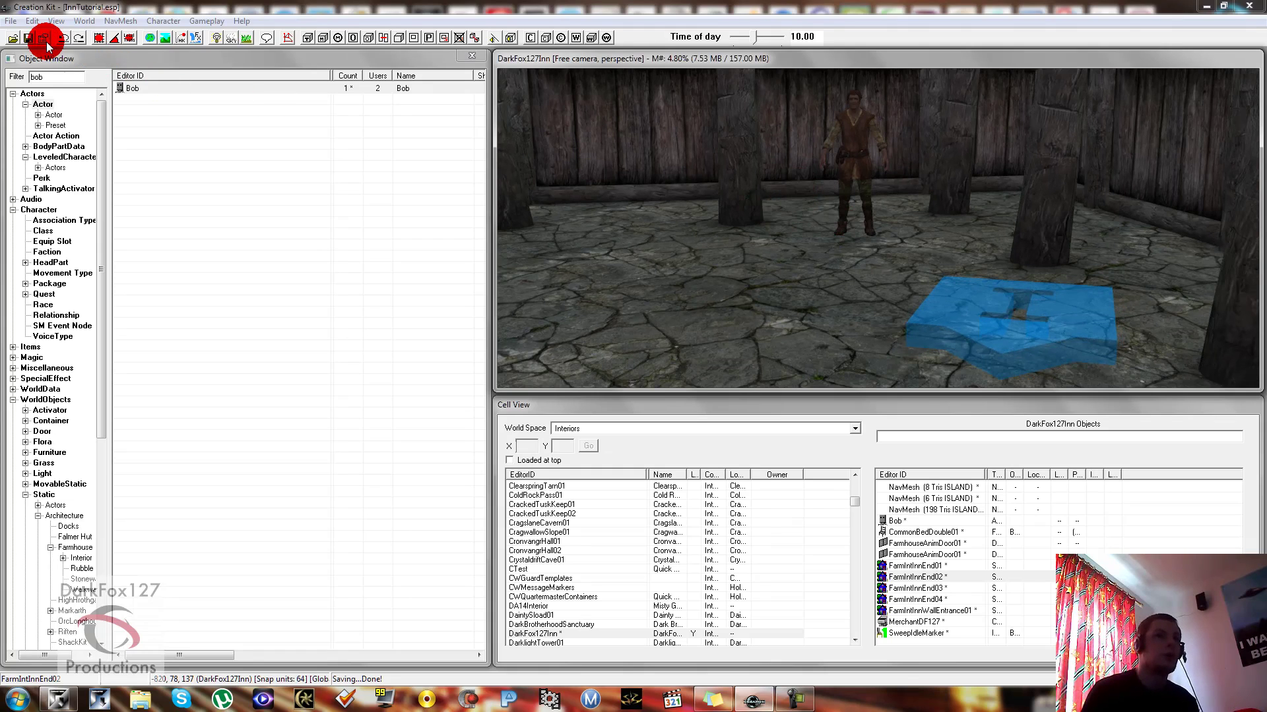
click(28, 38)
click(800, 285)
scroll(801, 285, down, 10)
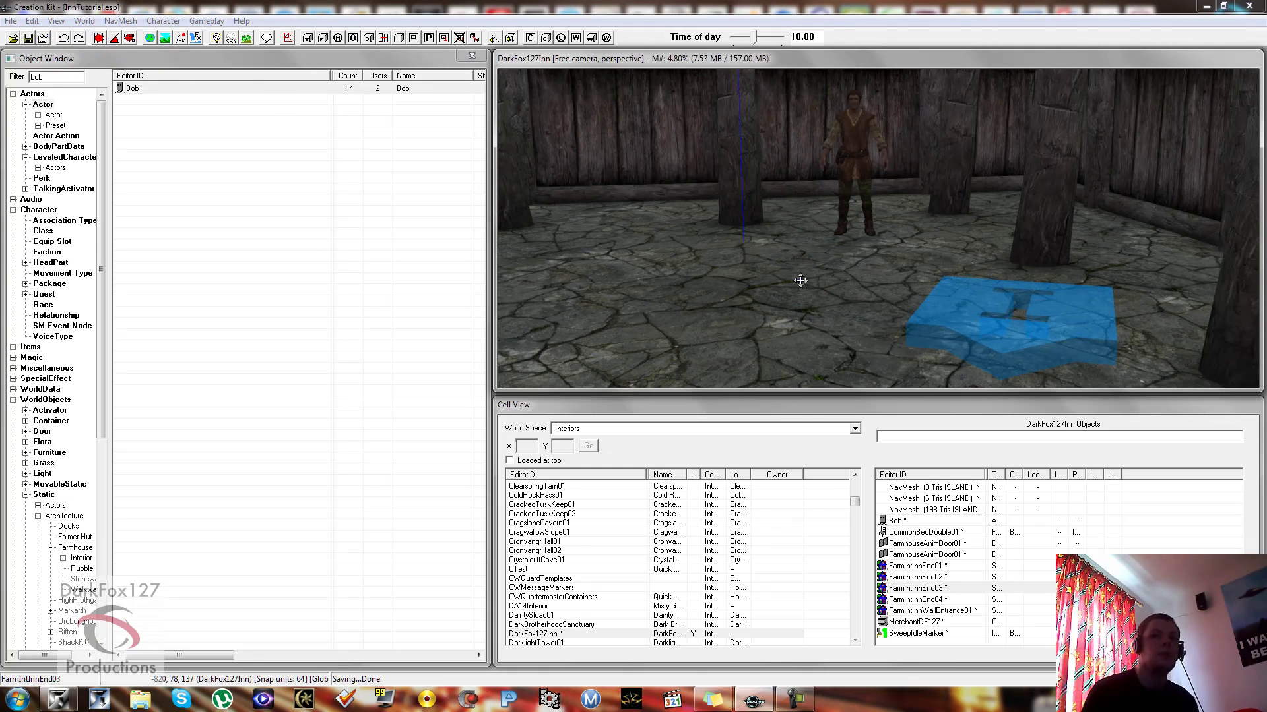
scroll(816, 271, down, 10)
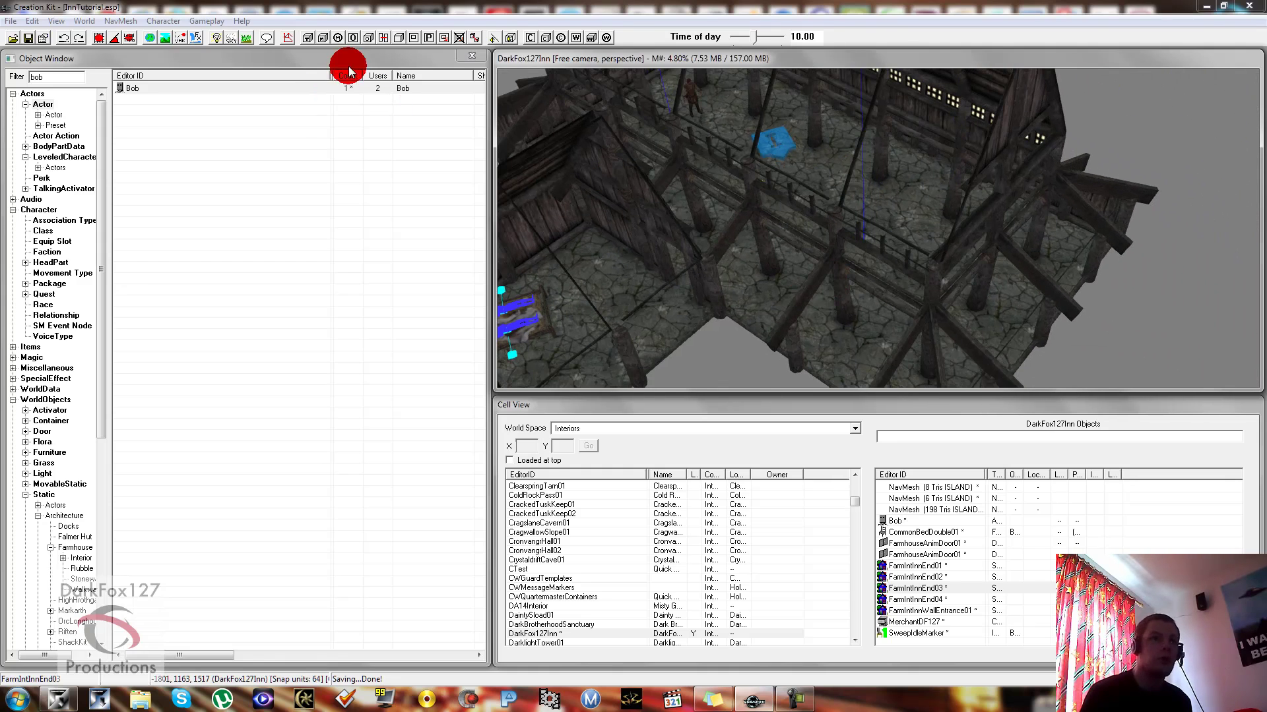
Filter the complete object list, across all object types, for "cocmarker"
double_click(39, 77)
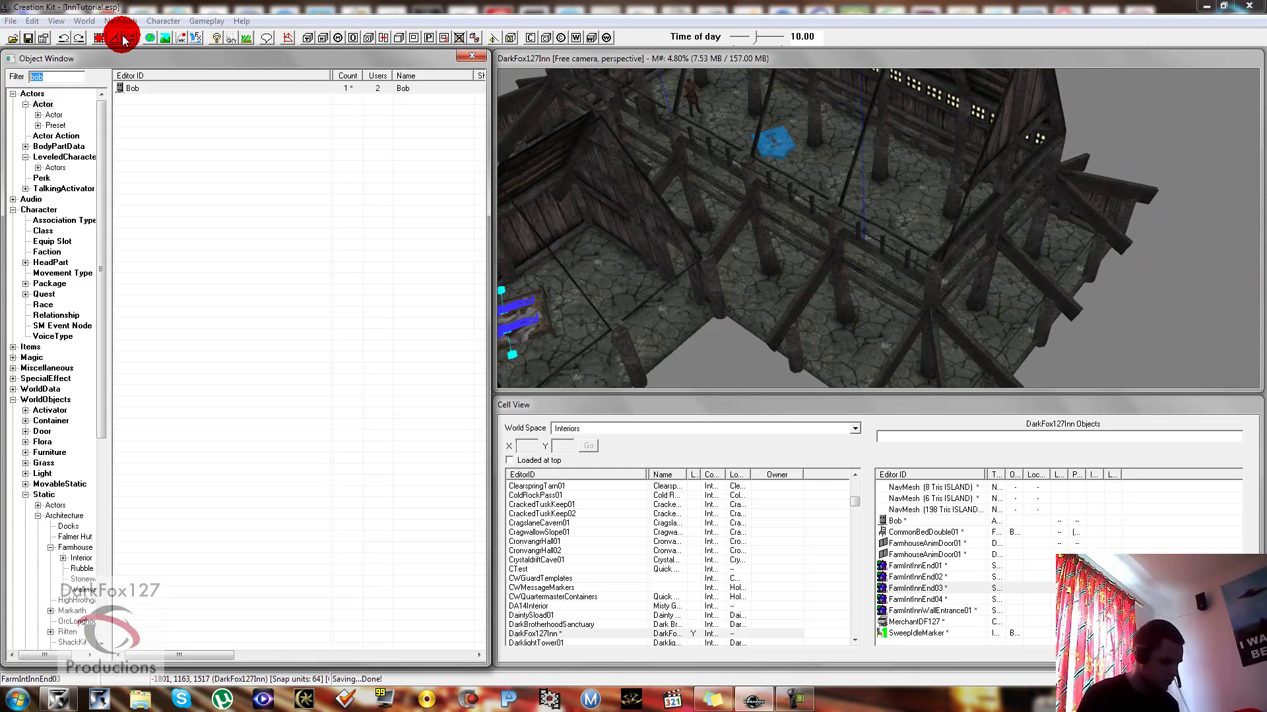
text(coc)
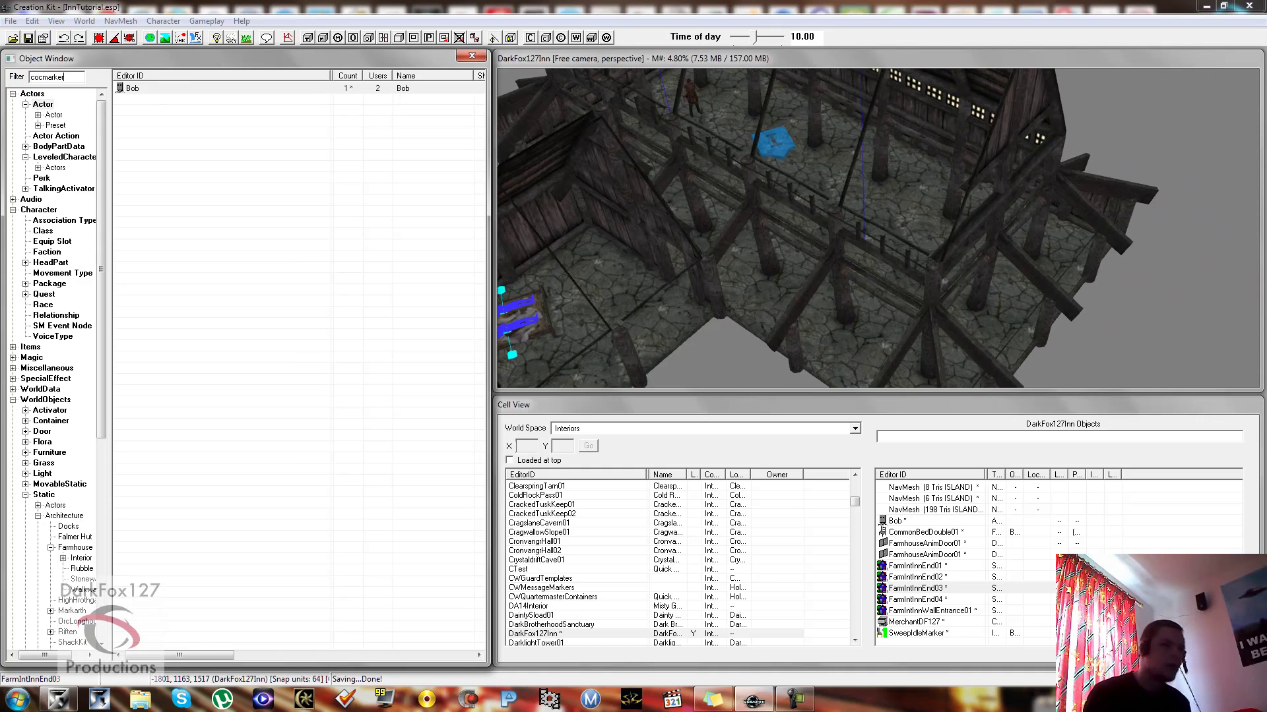
text(marker)
click(94, 244)
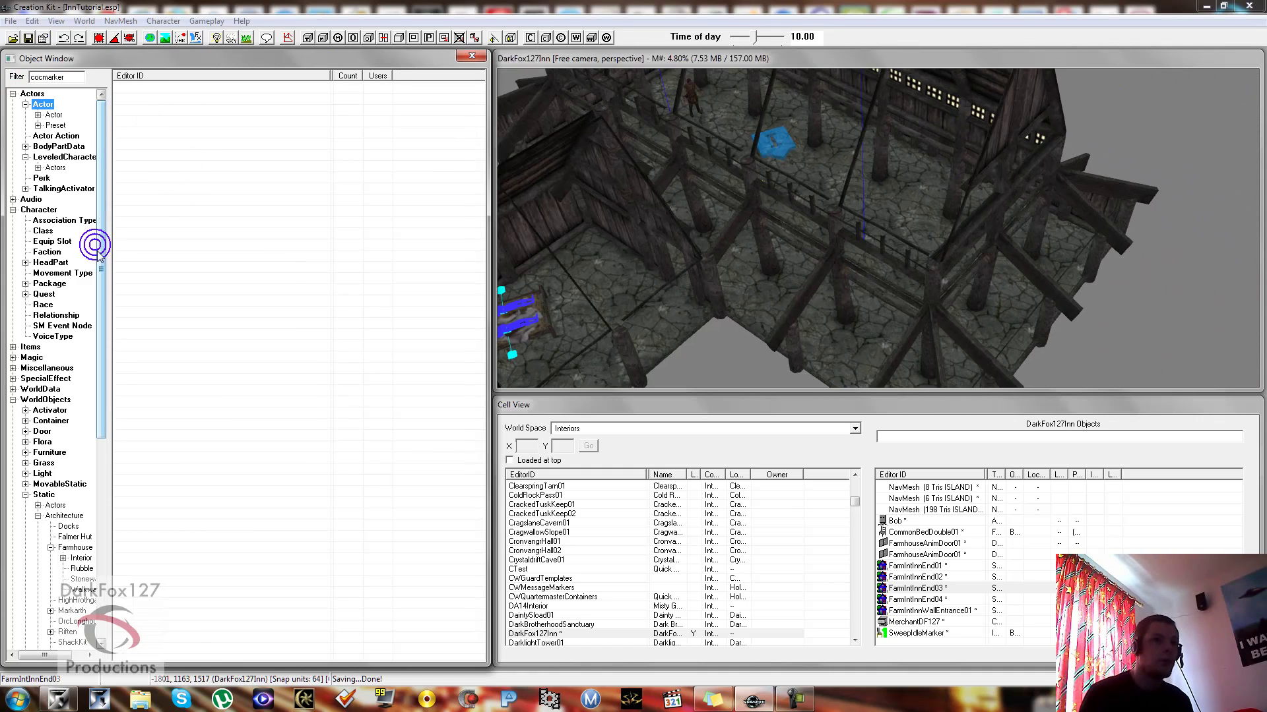
drag(99, 254, 32, 646)
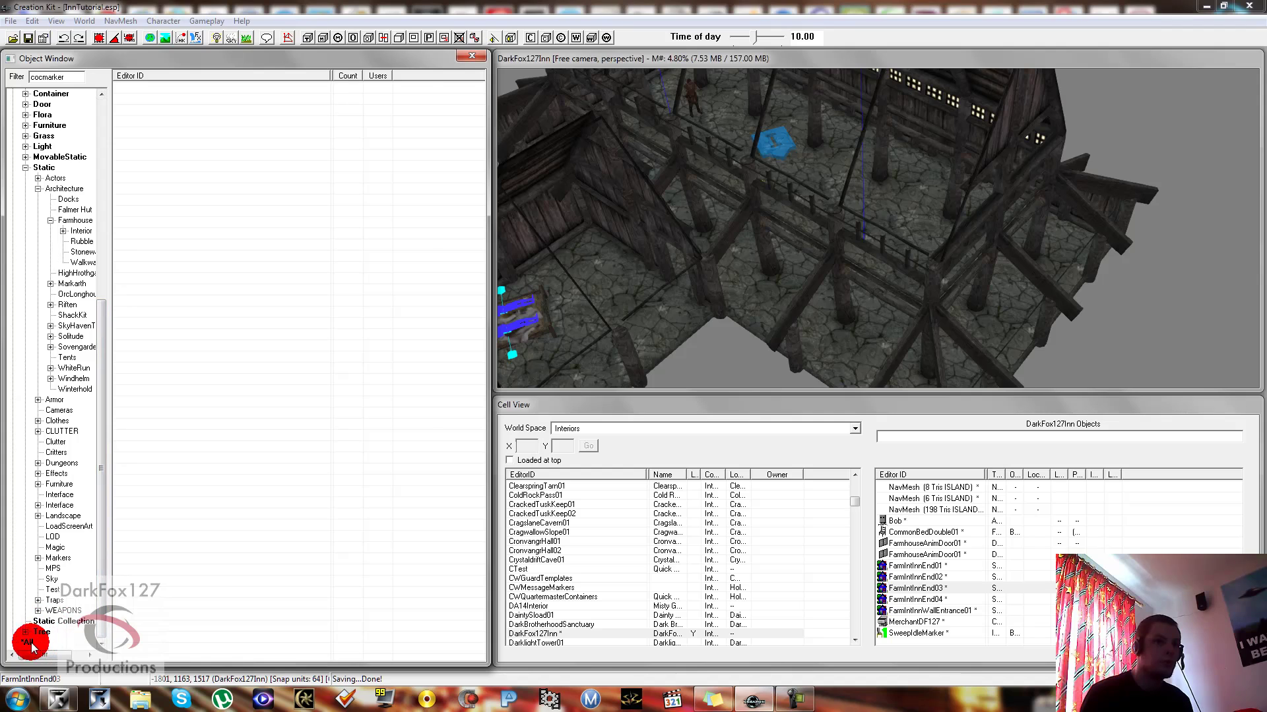
click(29, 643)
Place a COCMarkerHeading in the DarkFox127Inn cell and save the plugin
mouse_move(158, 89)
mouse_down()
mouse_move(861, 272)
mouse_move(917, 218)
mouse_move(913, 195)
mouse_move(926, 202)
mouse_up()
click(30, 38)
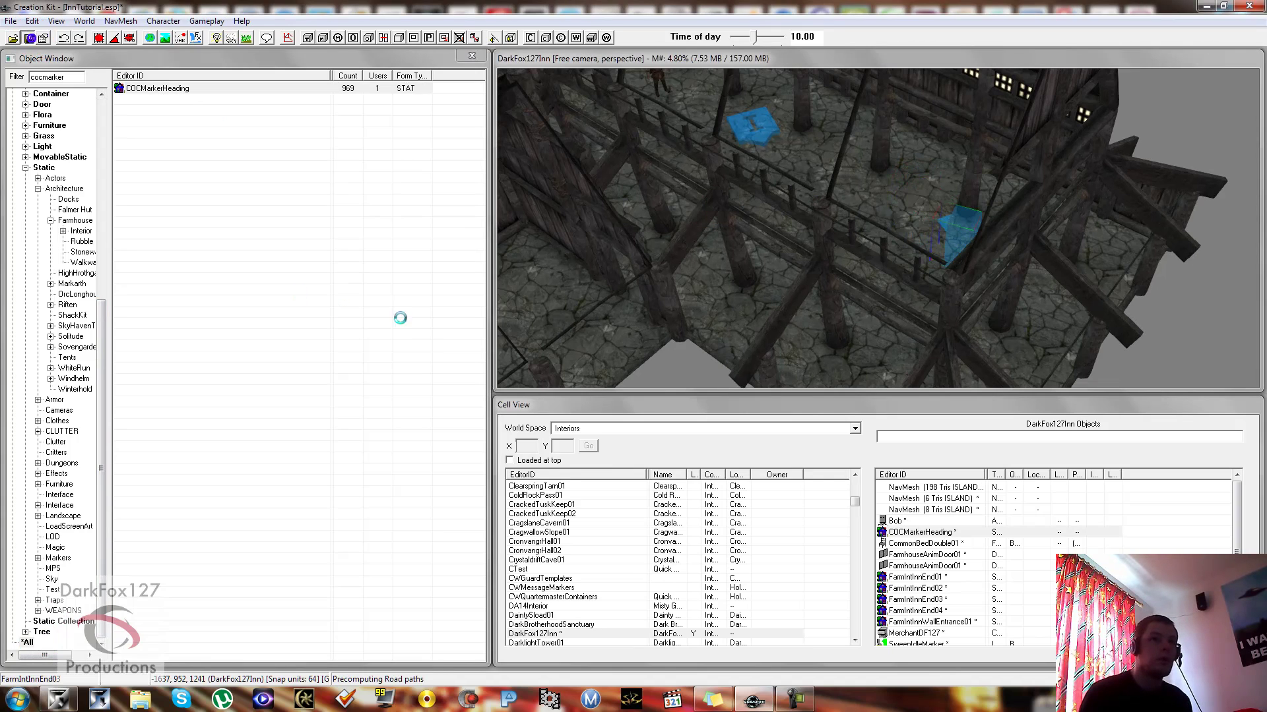
click(426, 333)
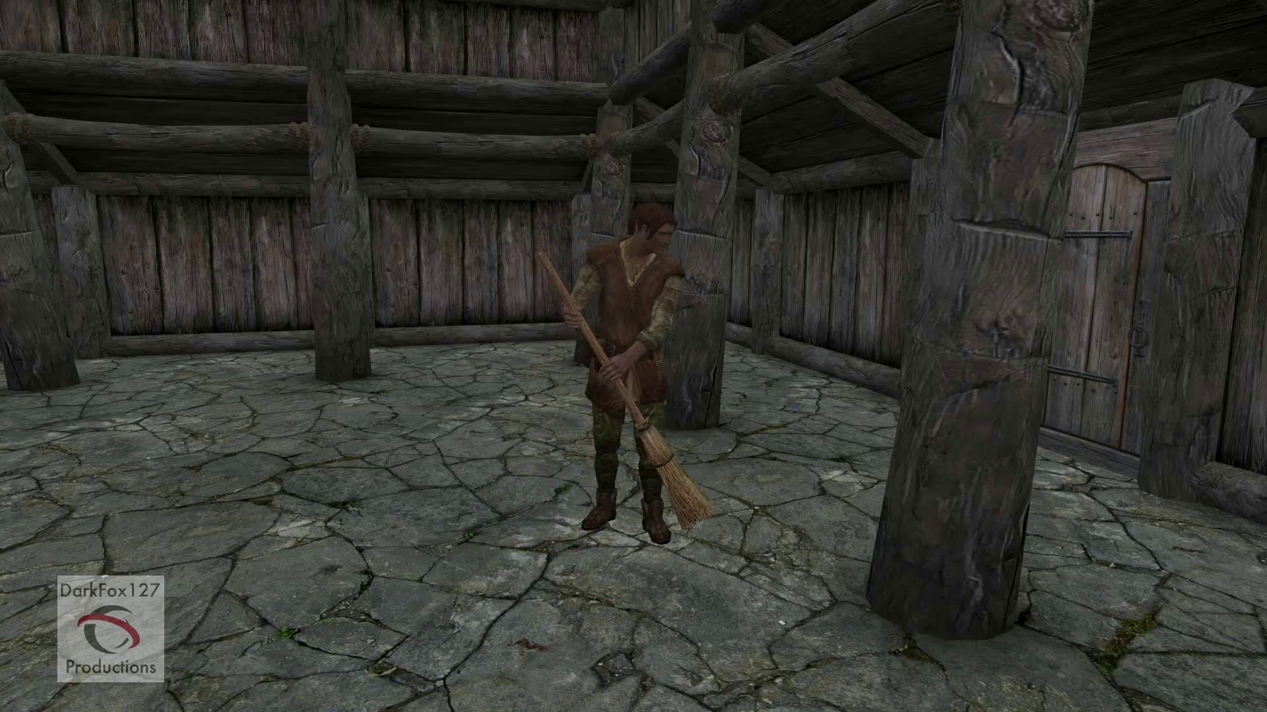
Switch to Skyrim, talk to Bob in the inn and ask what he has for sale
key(w)
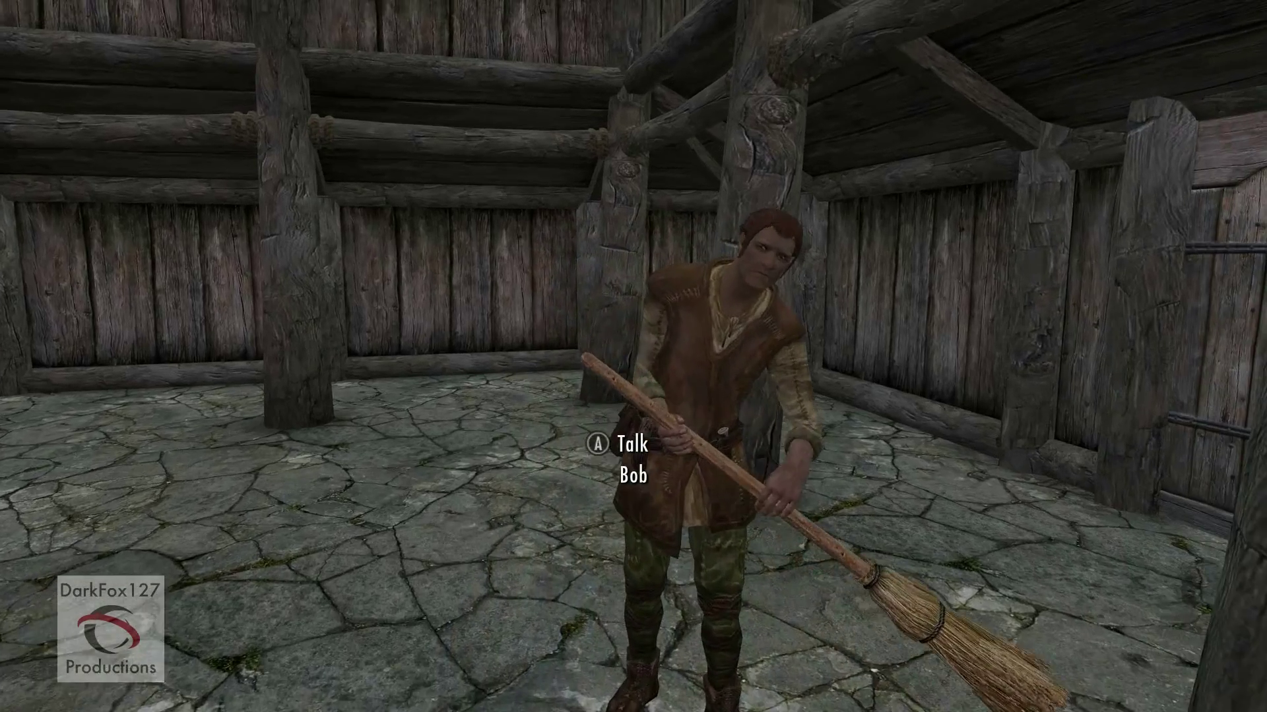
key(e)
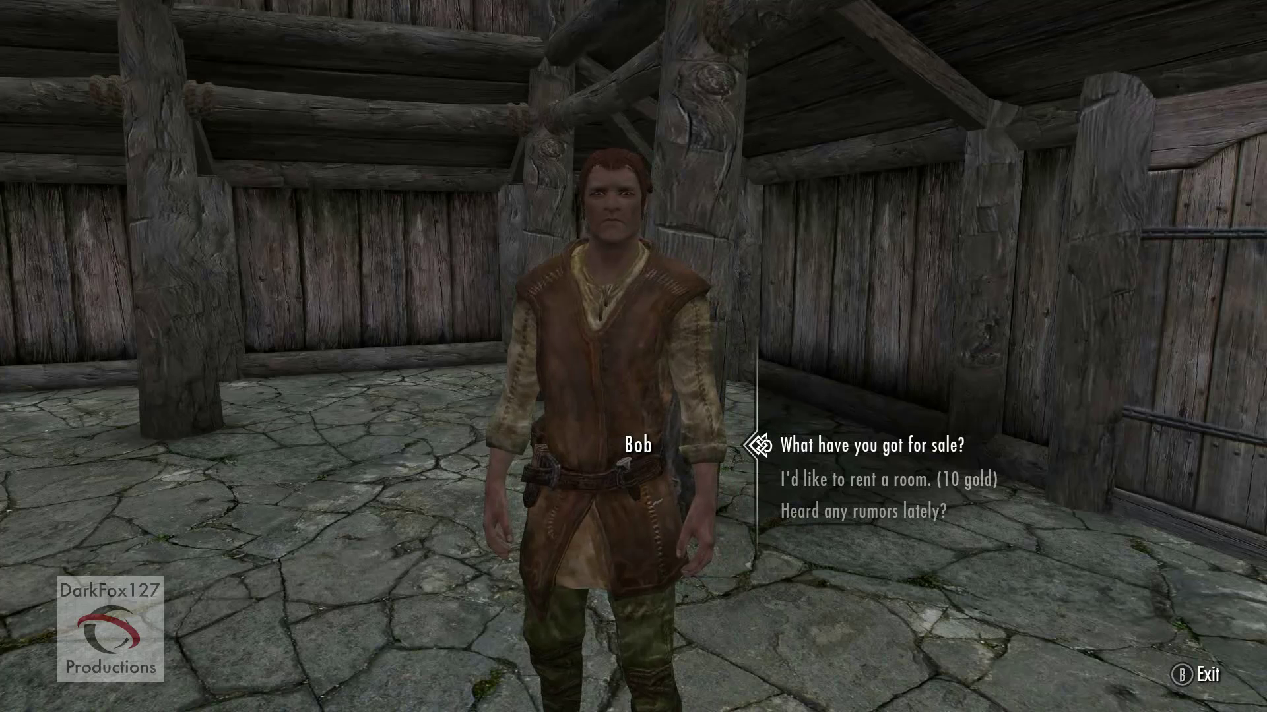
key(e)
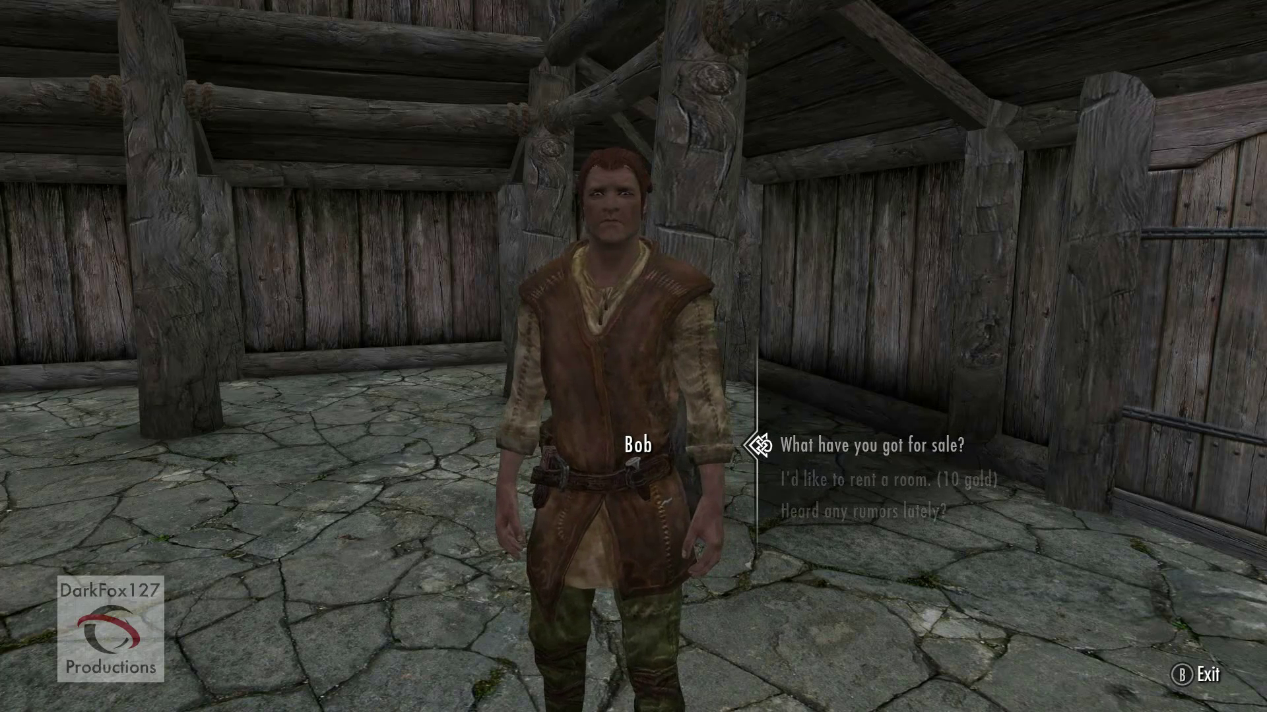
key(e)
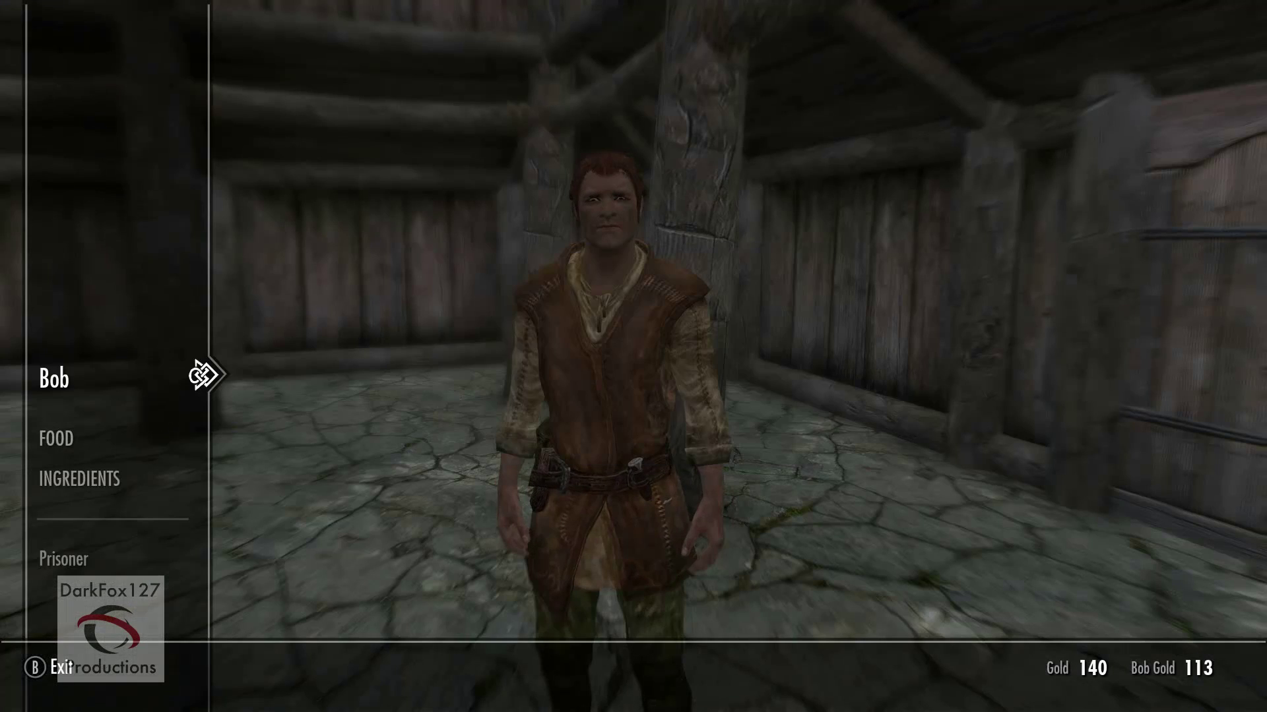
Browse the food and ingredients in Bob's merchant inventory
key(Down)
key(Right)
key(Down)
key(Down)
key(Down)
key(Down)
key(Down)
key(Down)
key(Down)
key(Down)
key(Down)
key(Down)
key(Down)
key(Down)
key(Down)
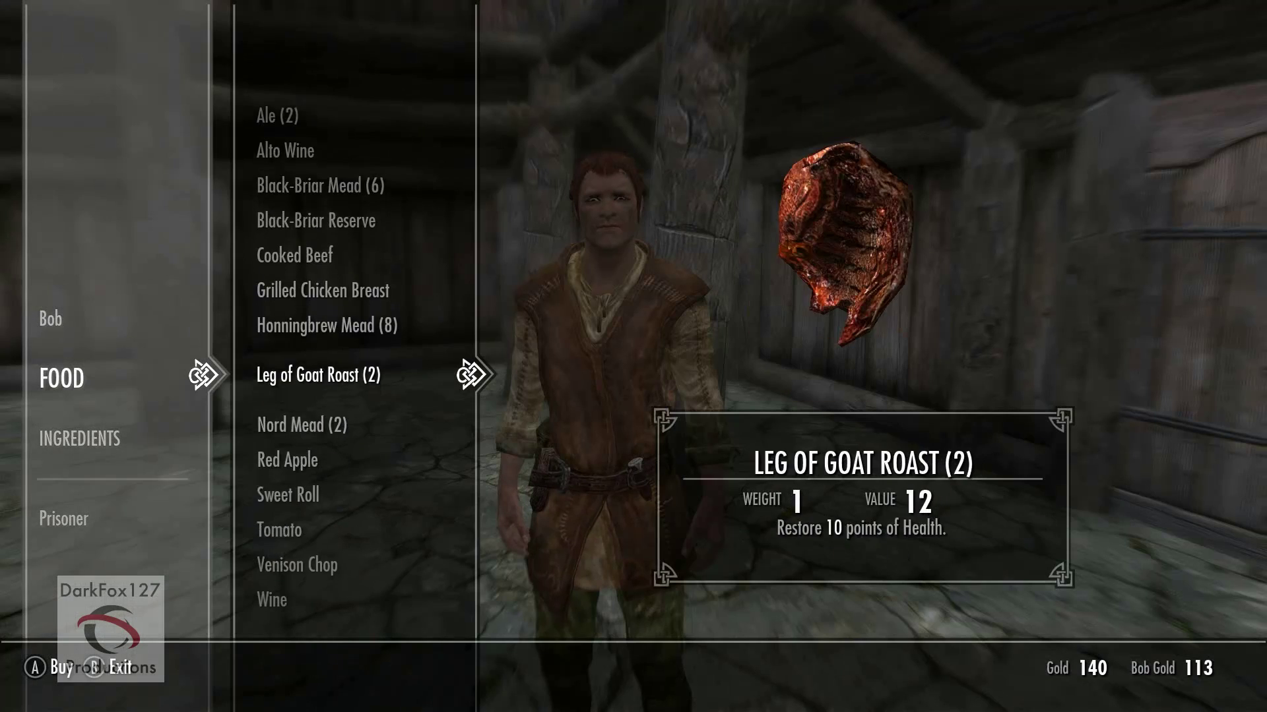
key(Left)
key(Down)
key(Right)
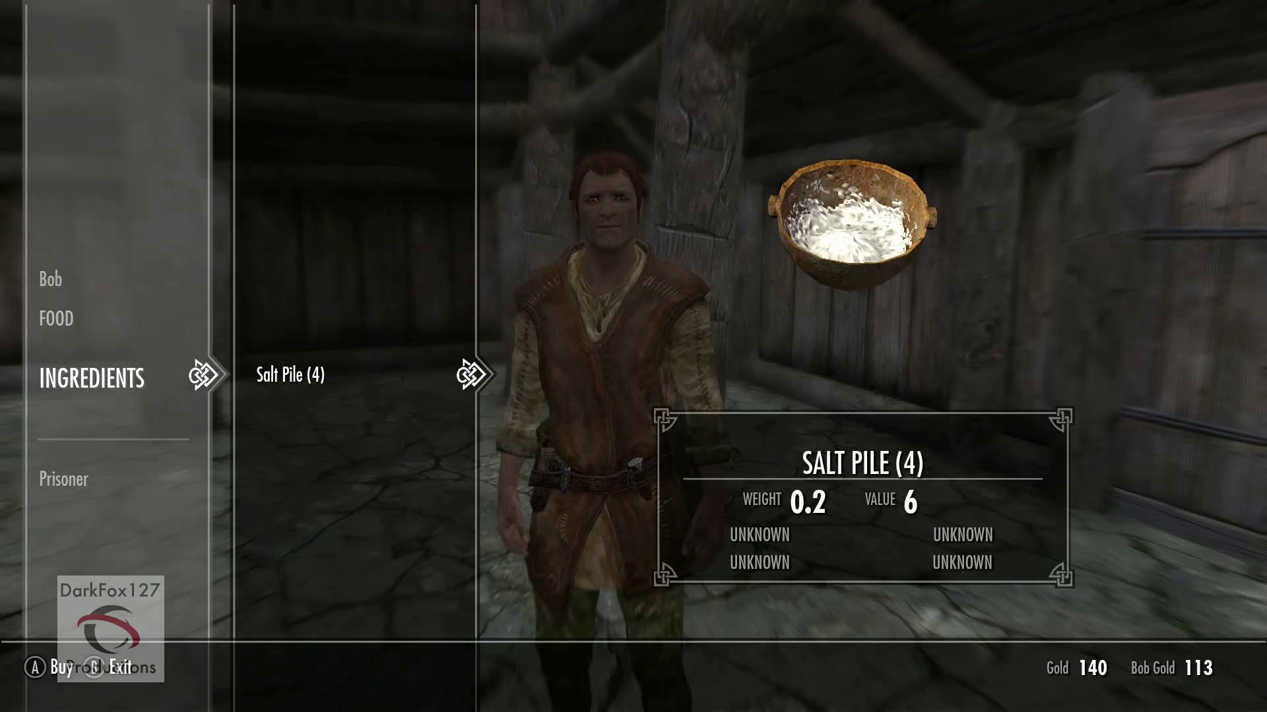
Check the remaining barter categories, including the player's own side, and leave the trade and conversation with Bob
key(Left)
key(Up)
key(Right)
key(Left)
key(Down)
key(Down)
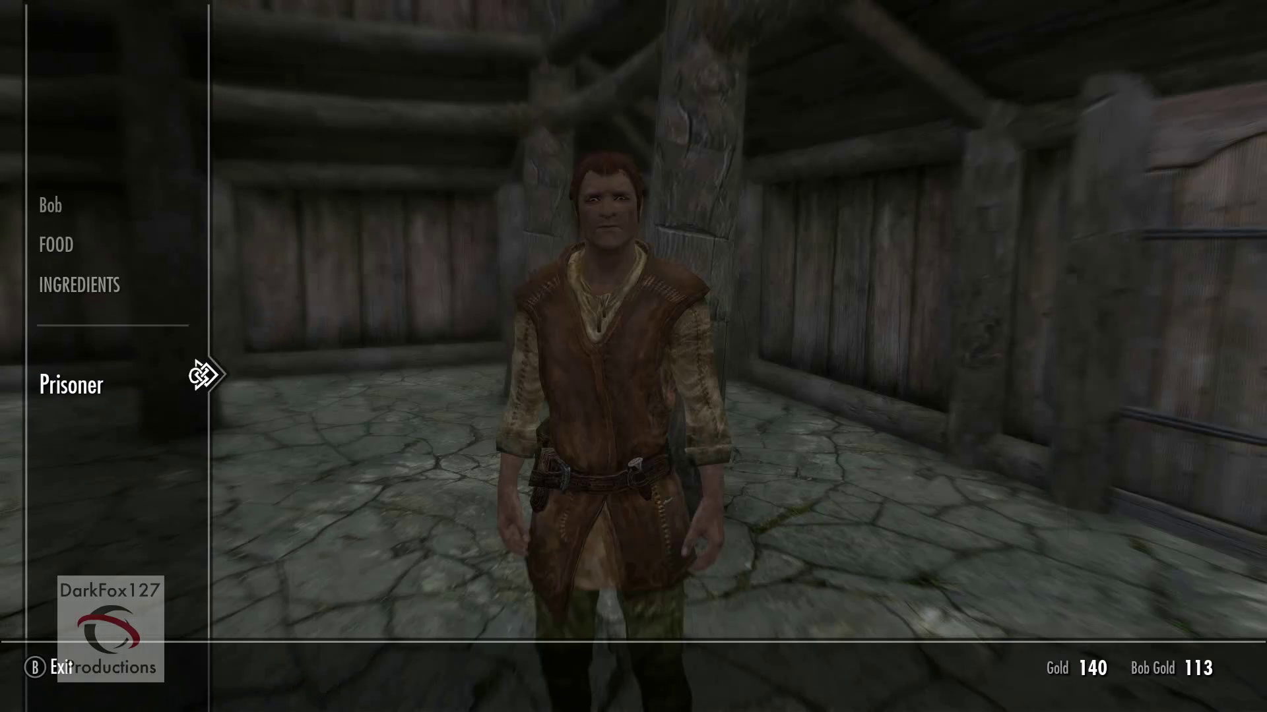
key(Right)
key(Left)
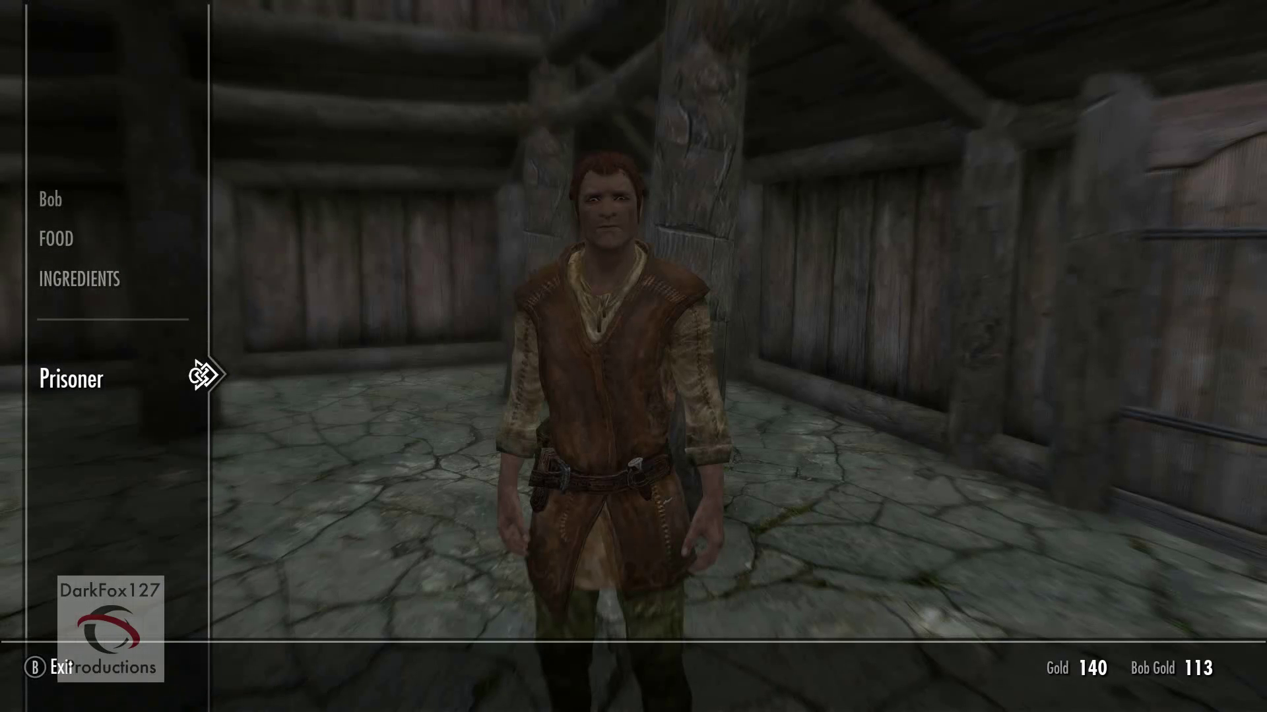
key(Up)
key(Down)
key(Tab)
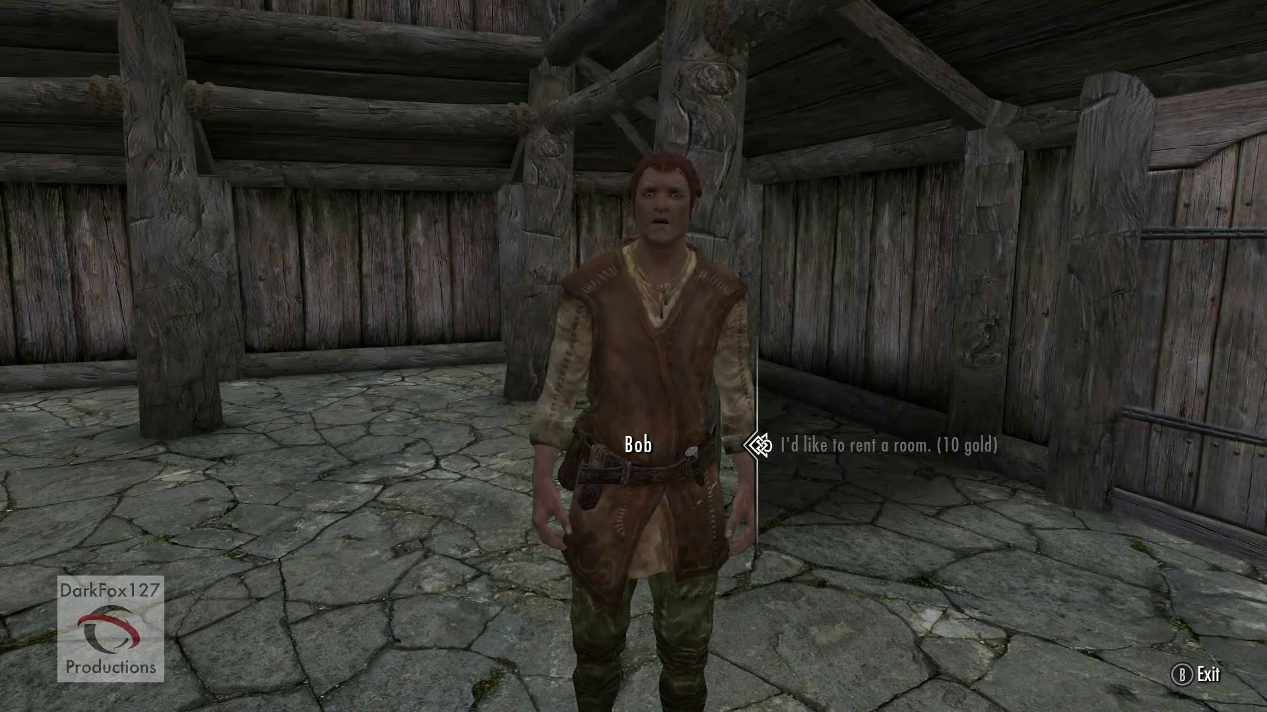
key(Tab)
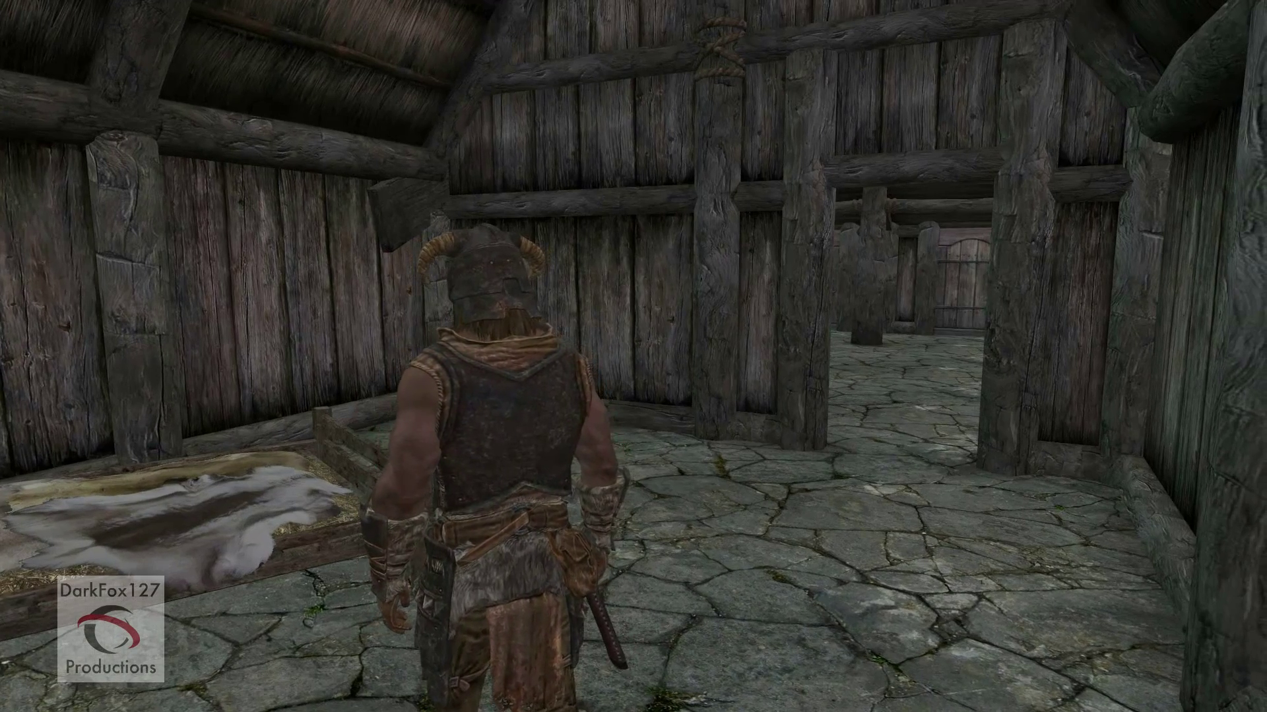
key(w)
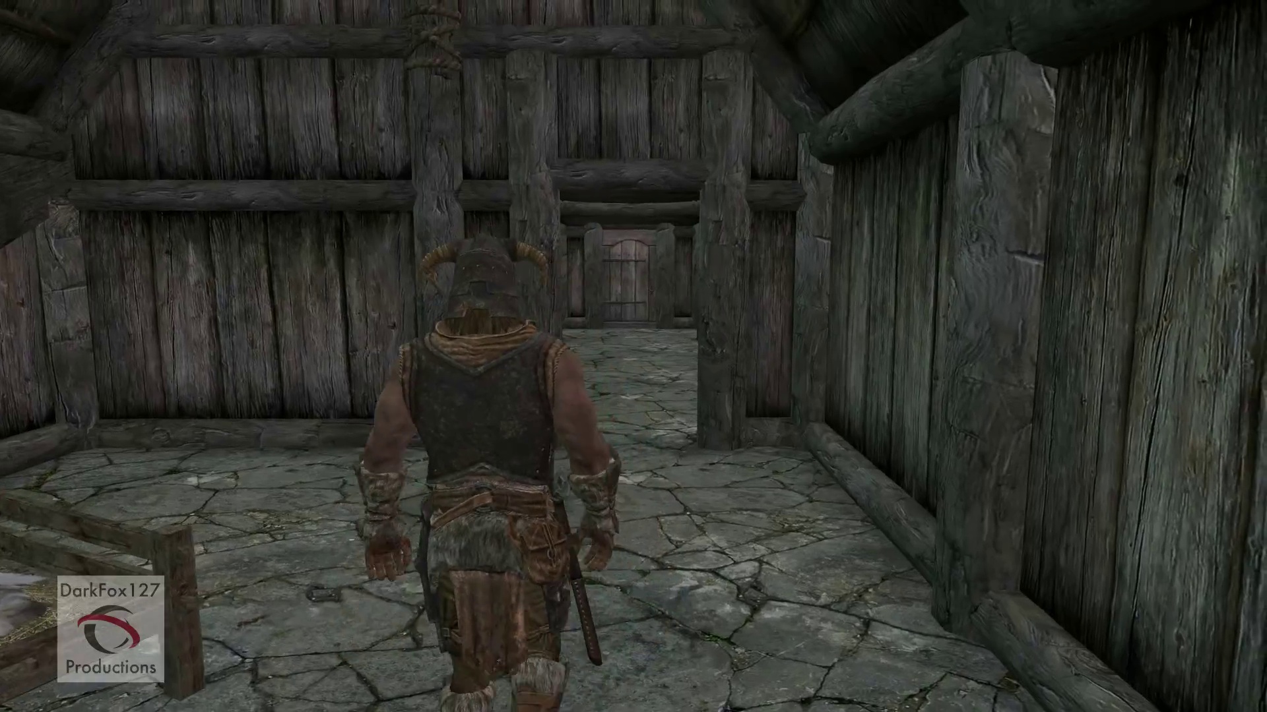
key(f)
key(w)
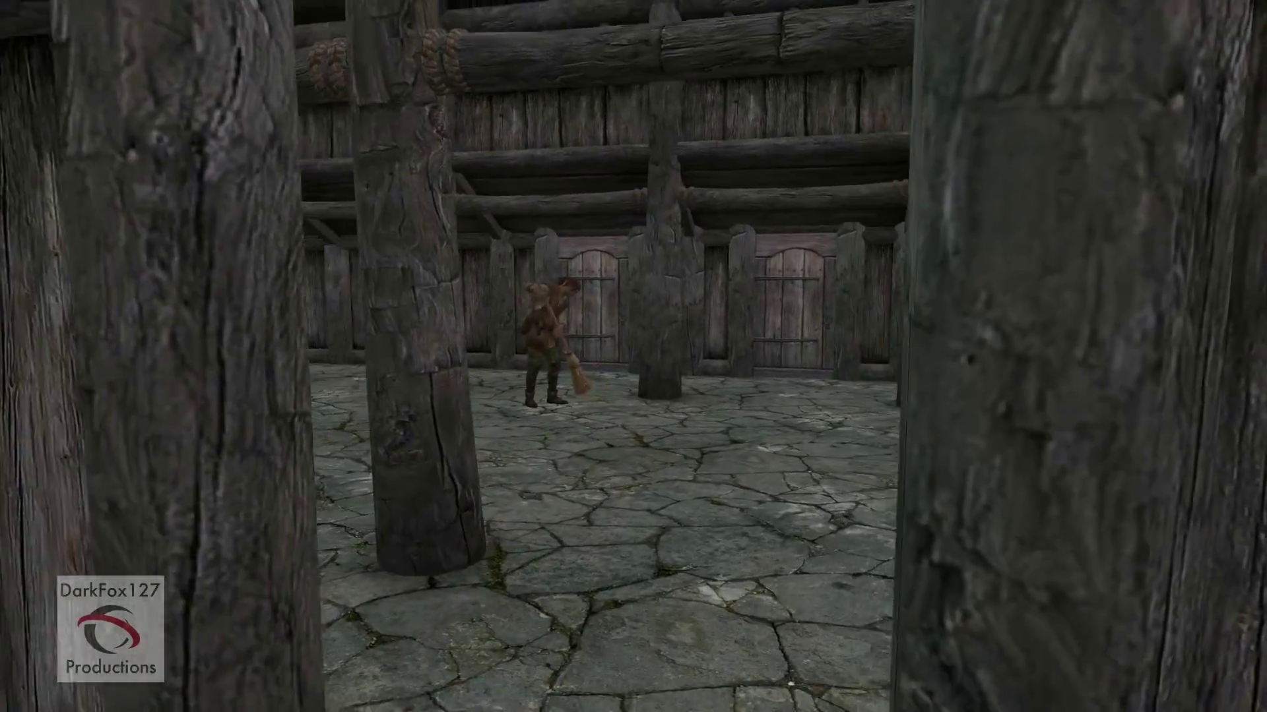
key(f)
key(w)
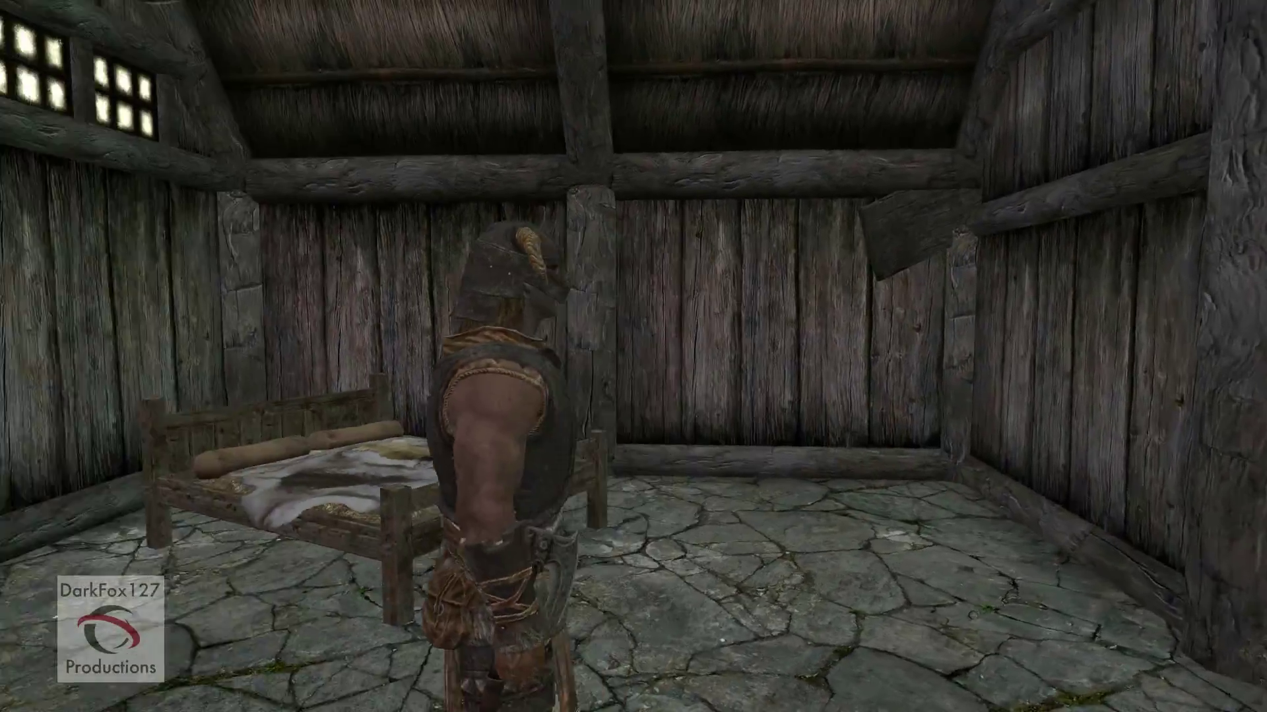